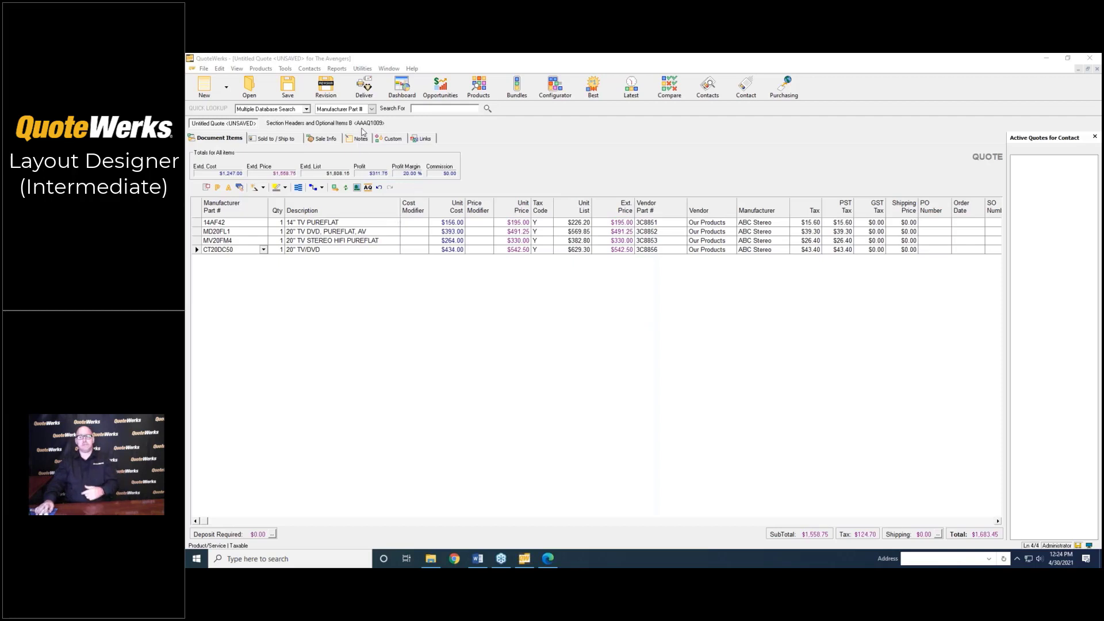
Step: Select the dbwqwsummit2020_02_01.fpc quote layout for the unsaved quote's delivery and open it for editing in the Layout Designer
left_click(367, 89)
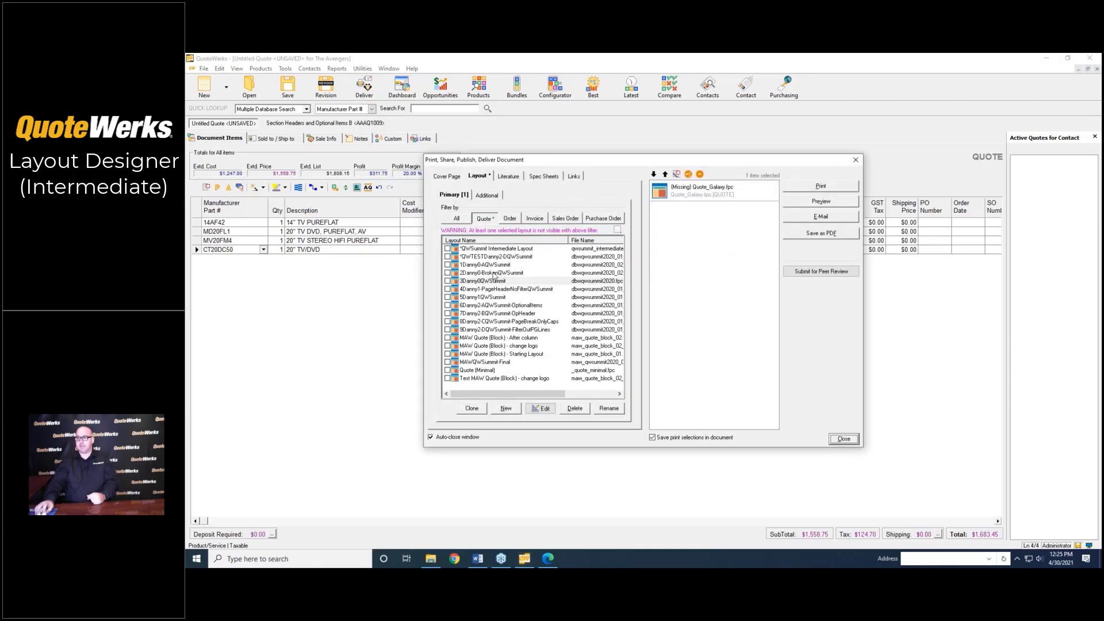
left_click(492, 265)
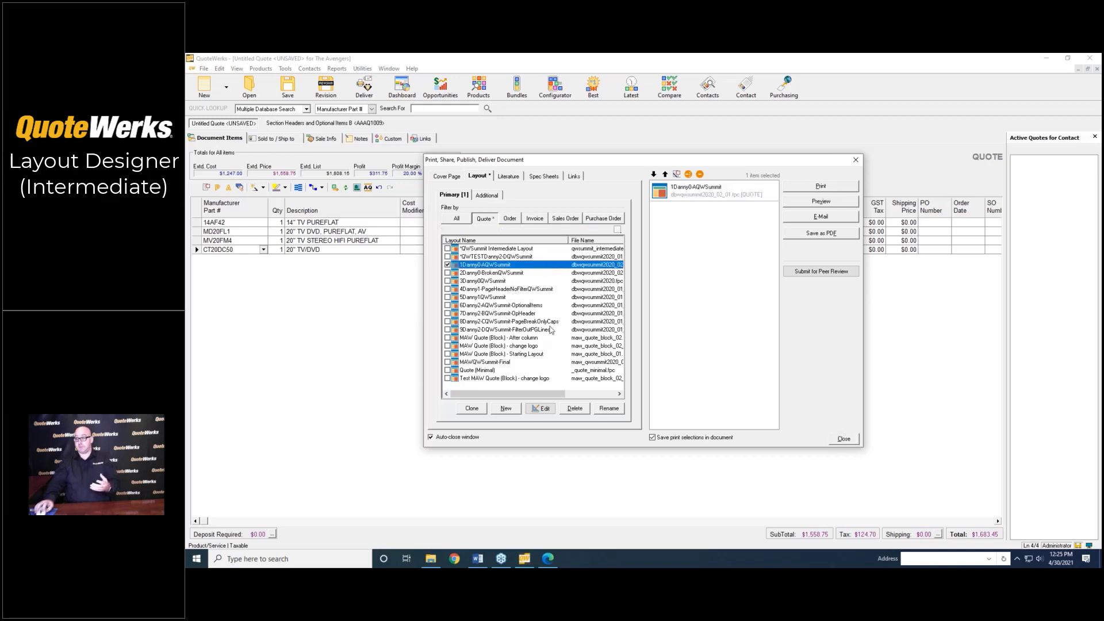
left_click(540, 408)
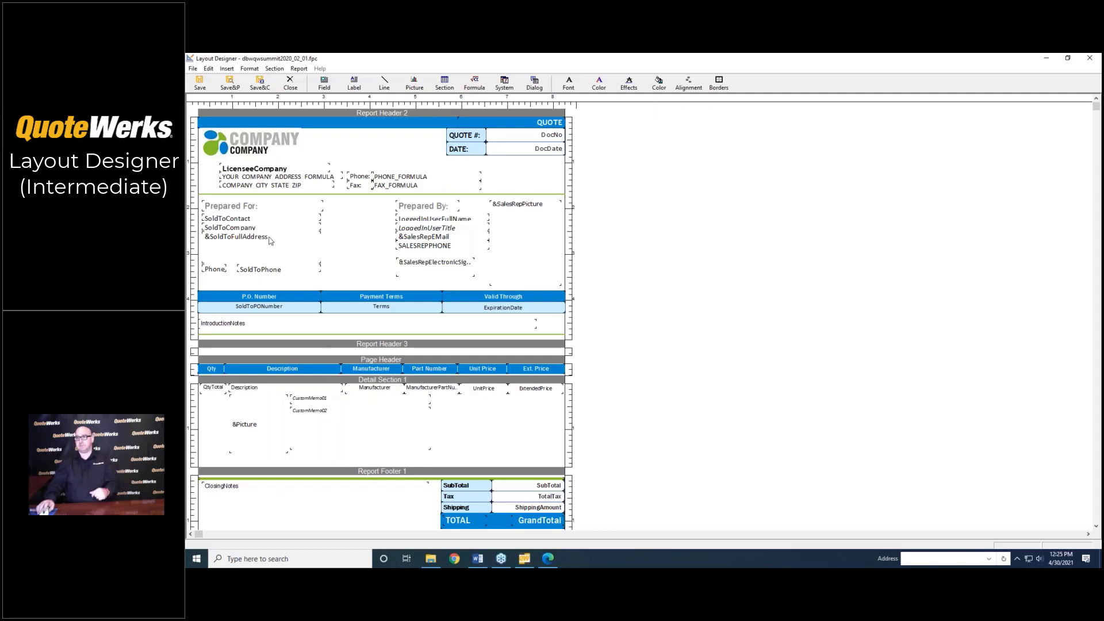
Step: Save and preview the unsaved quote with this layout, then close the preview and the delivery window
left_click(229, 83)
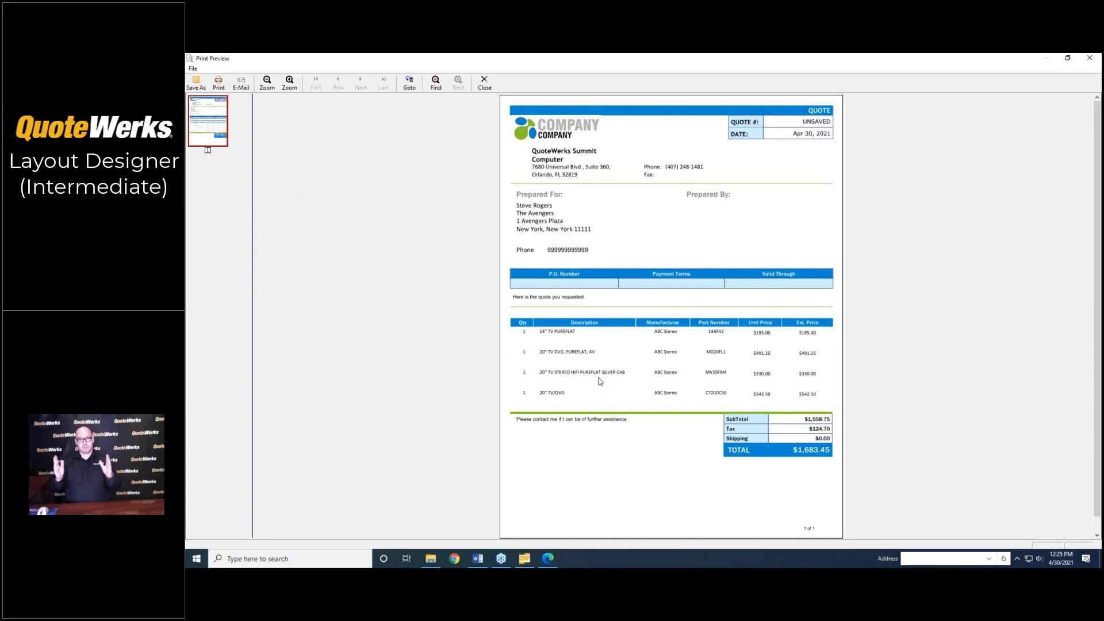
left_click(485, 83)
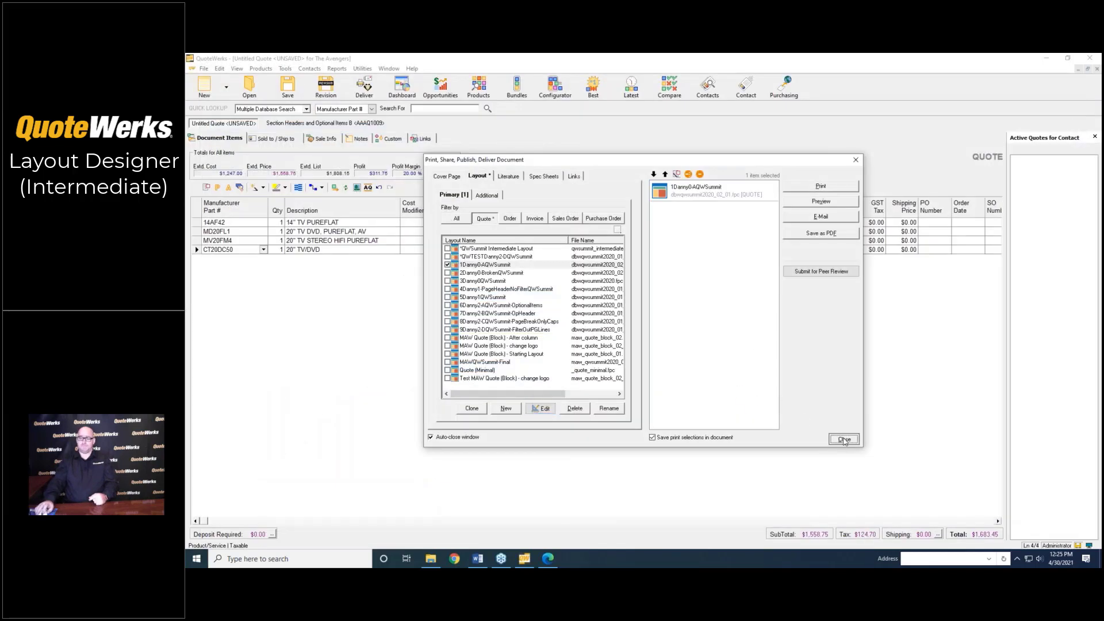
left_click(843, 439)
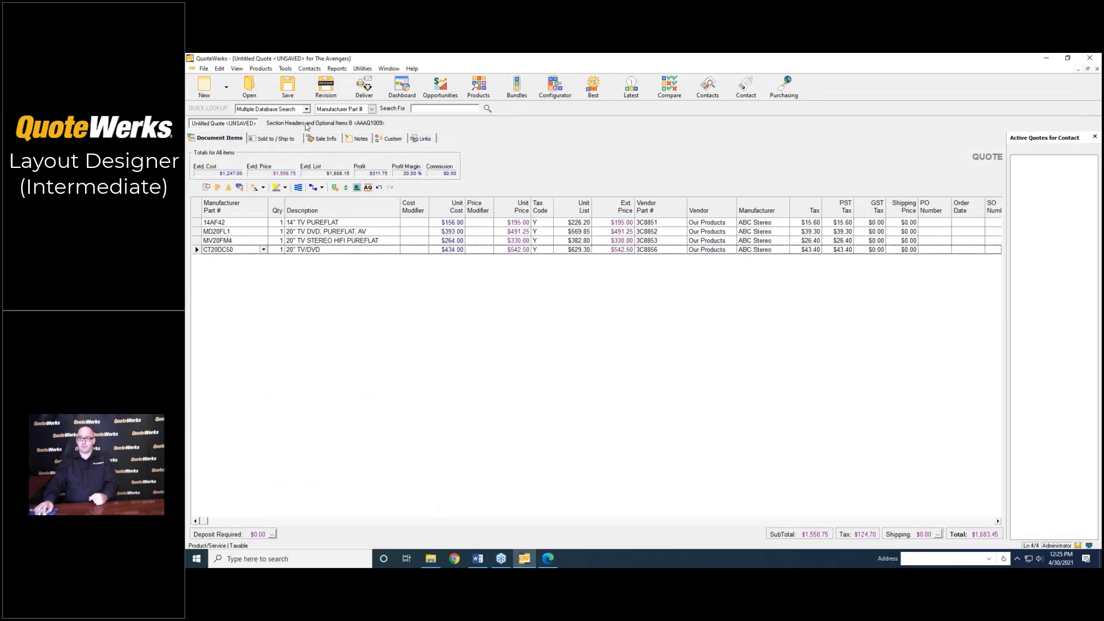
Step: Preview the Section Headers and Optional Items B quote using the dbwqwsummit2020_02_01.fpc layout
left_click(289, 123)
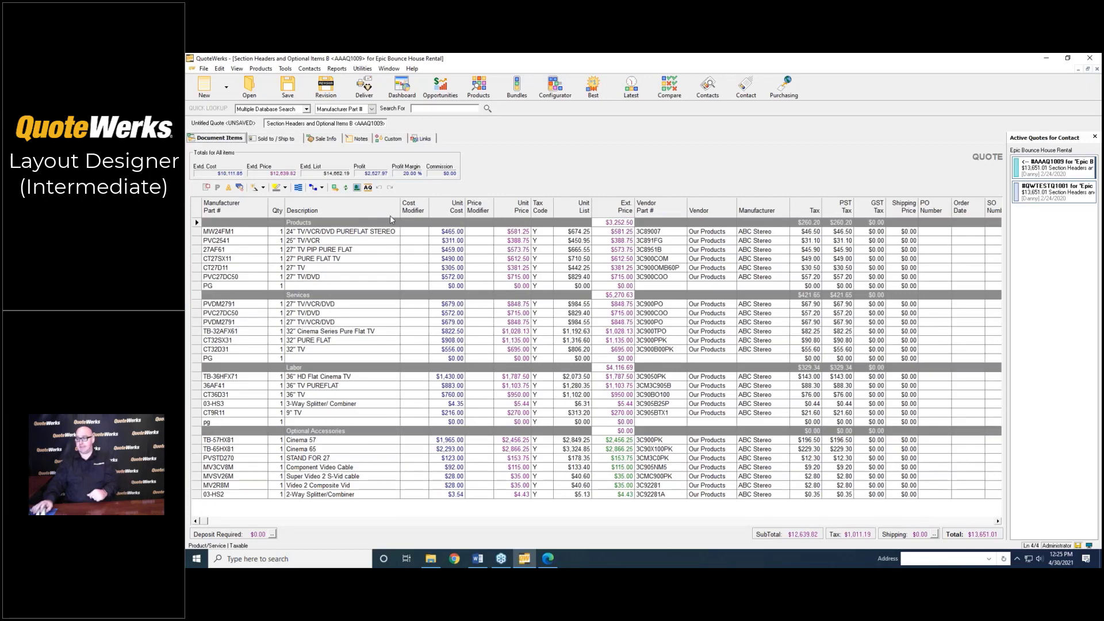
left_click(364, 86)
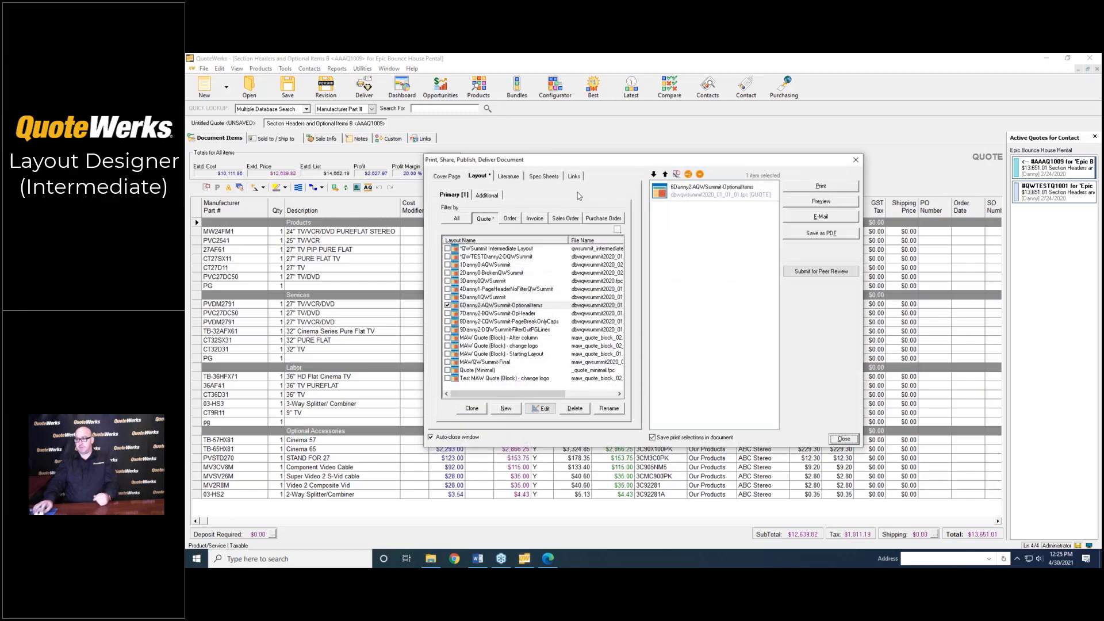
left_click(488, 265)
left_click(814, 203)
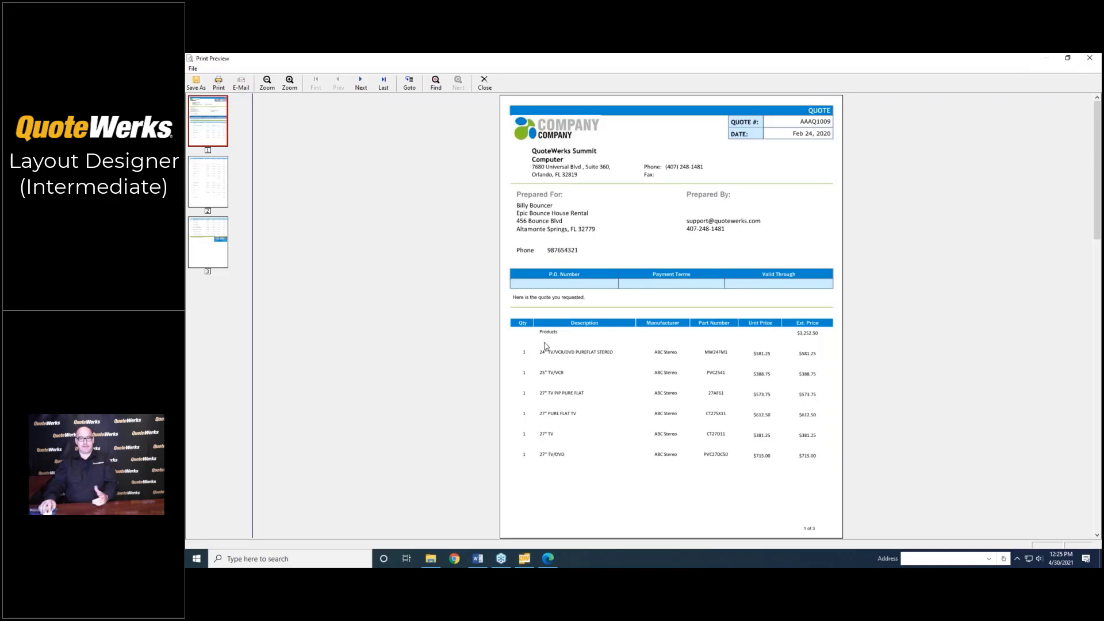
Step: View pages 2 and 3 of the quote preview and close the preview
left_click(225, 193)
left_click(202, 250)
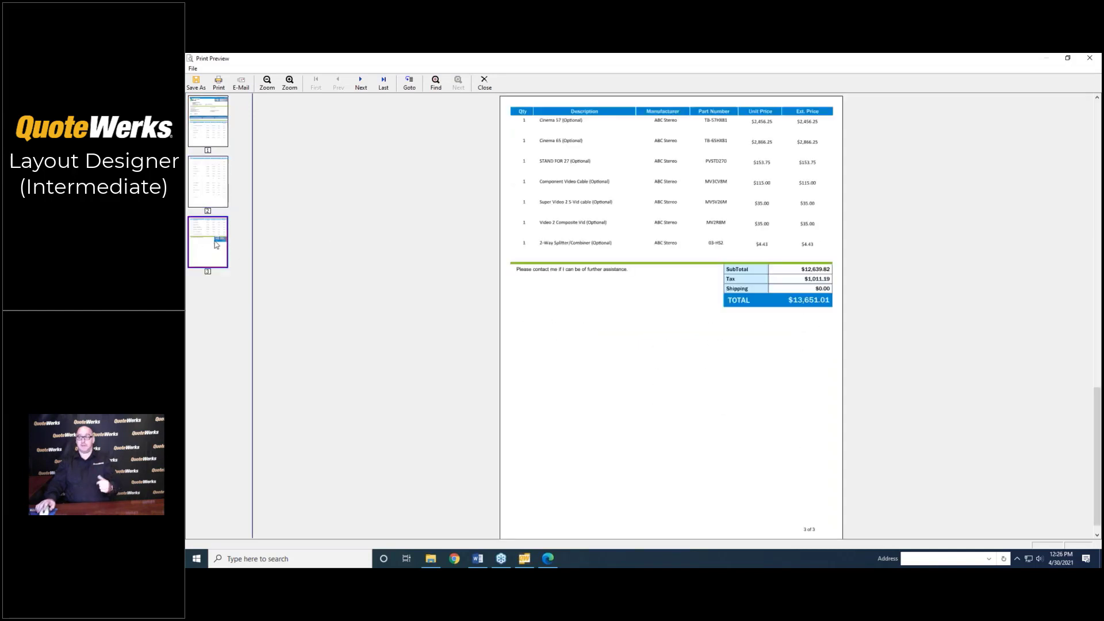
left_click(479, 89)
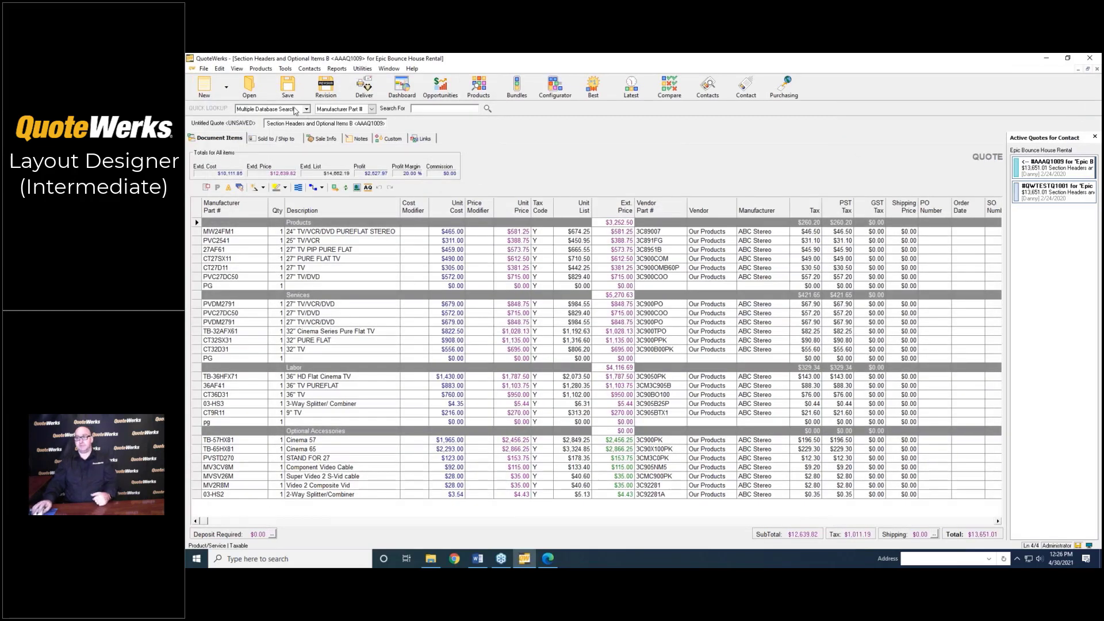
Step: Insert Detail Section 2 into the dbwqwsummit2020_02_01.fpc layout and close the layout without saving
left_click(356, 91)
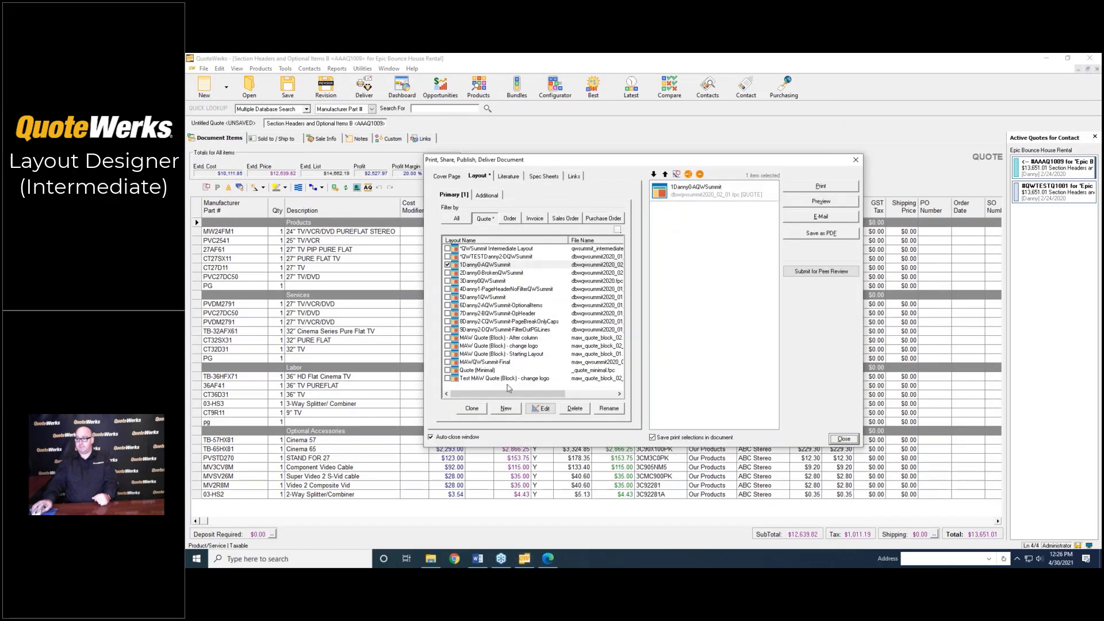
left_click(539, 410)
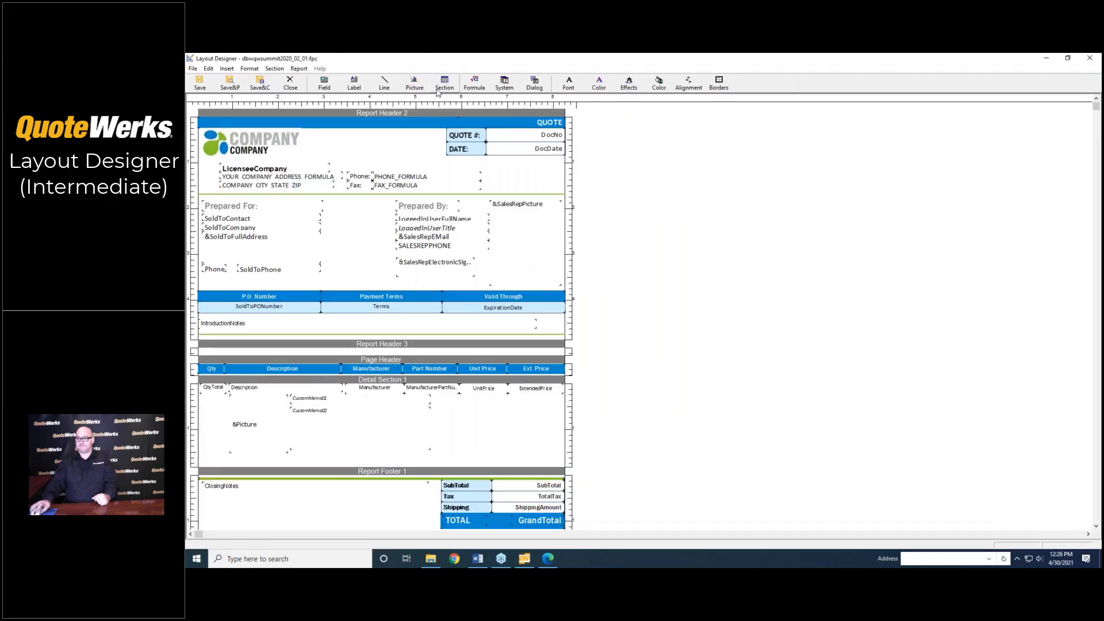
left_click(443, 86)
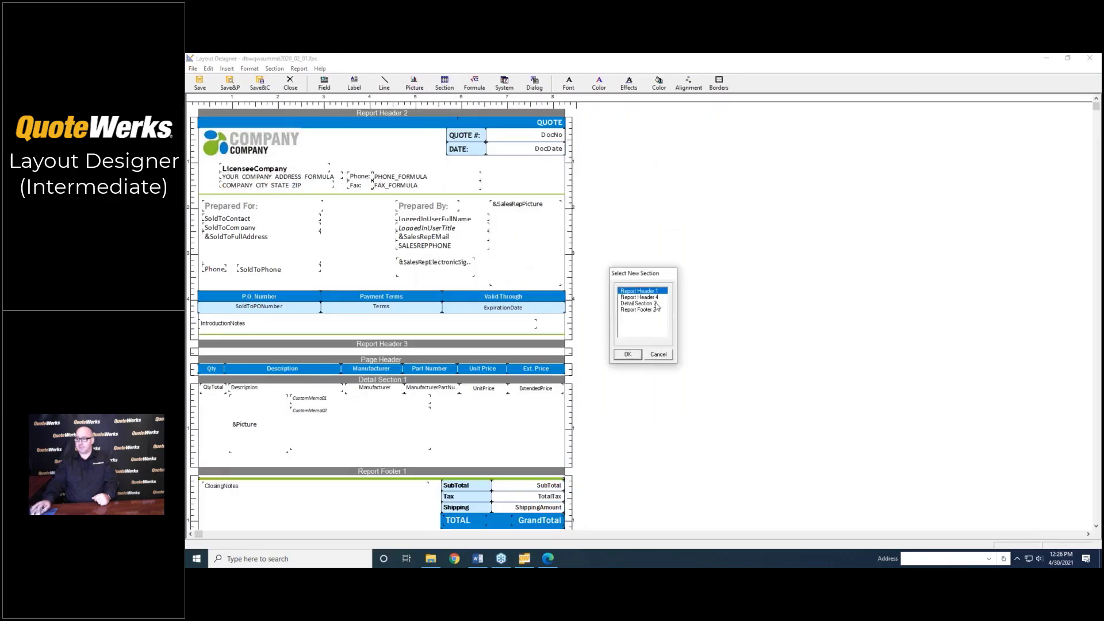
left_click(639, 303)
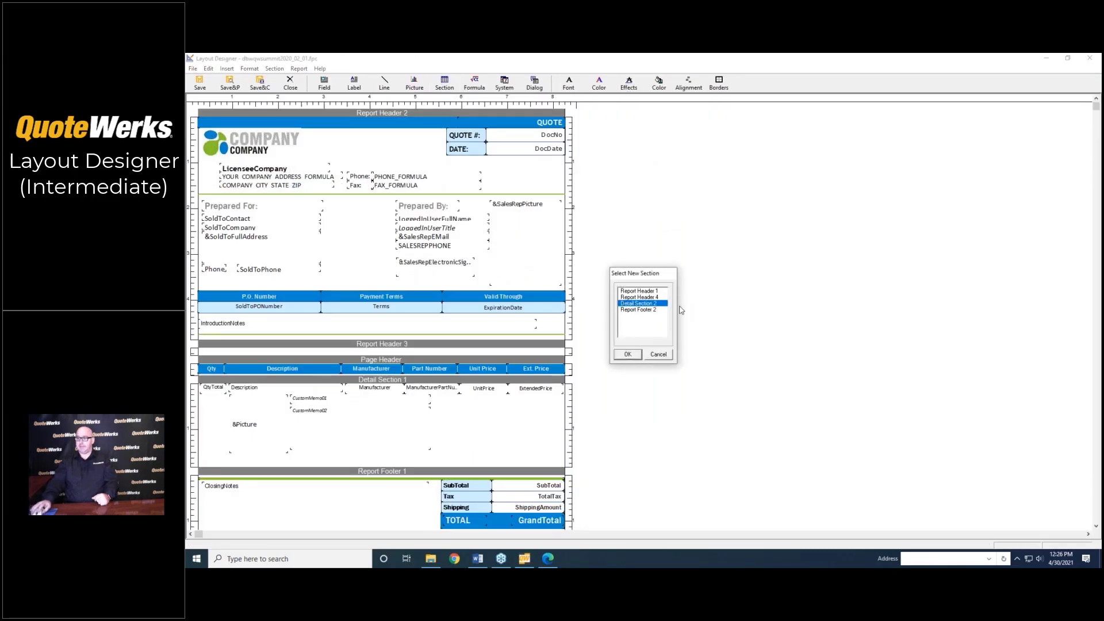
left_click(628, 354)
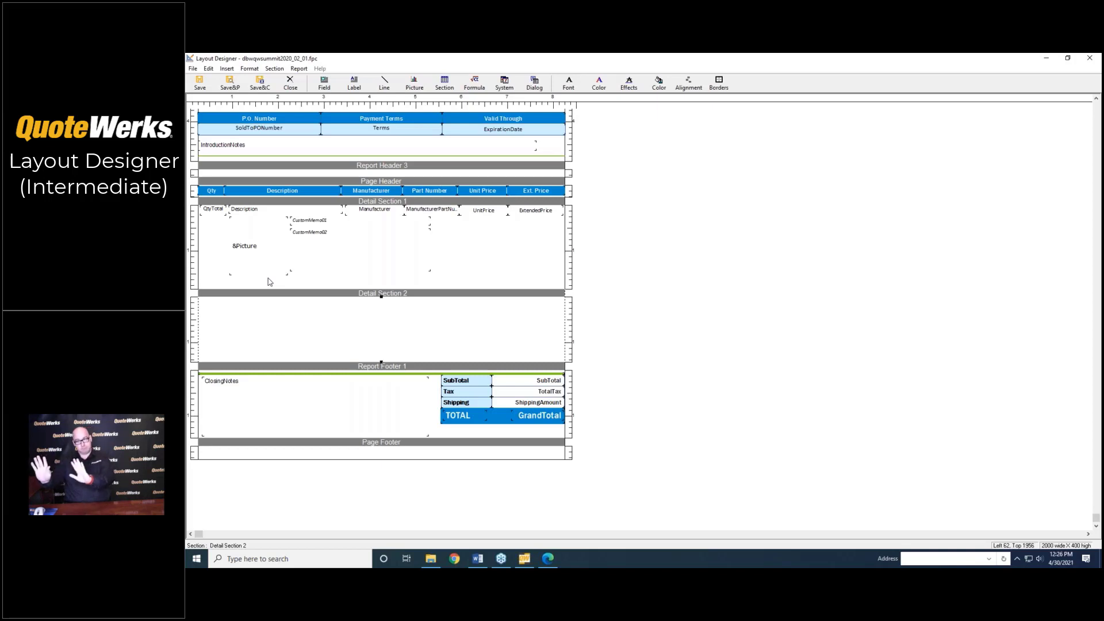
left_click(292, 87)
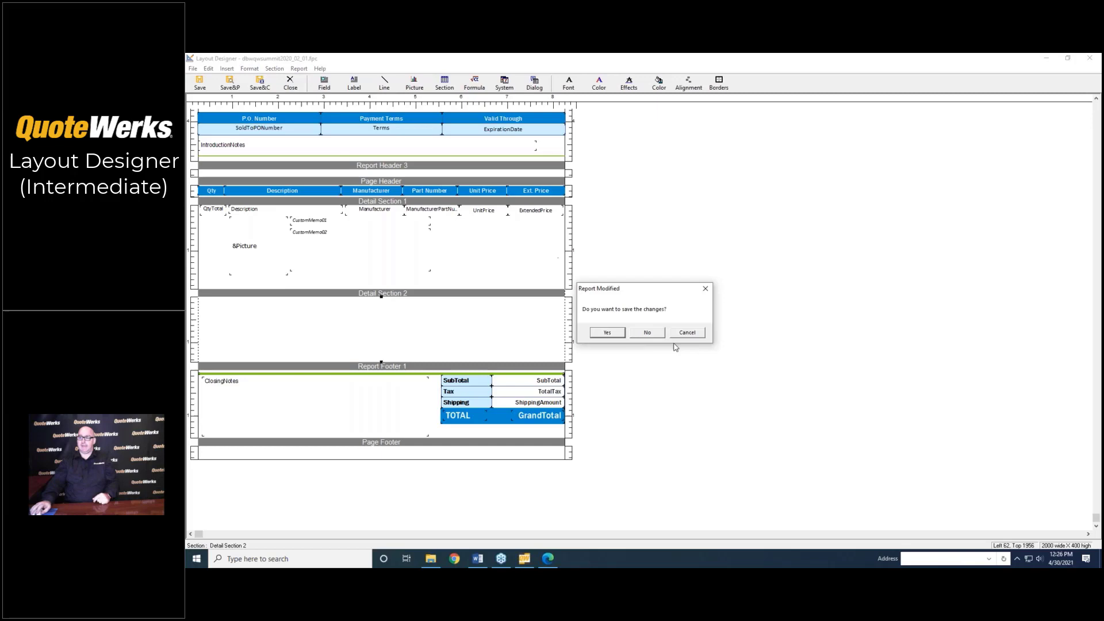
left_click(647, 333)
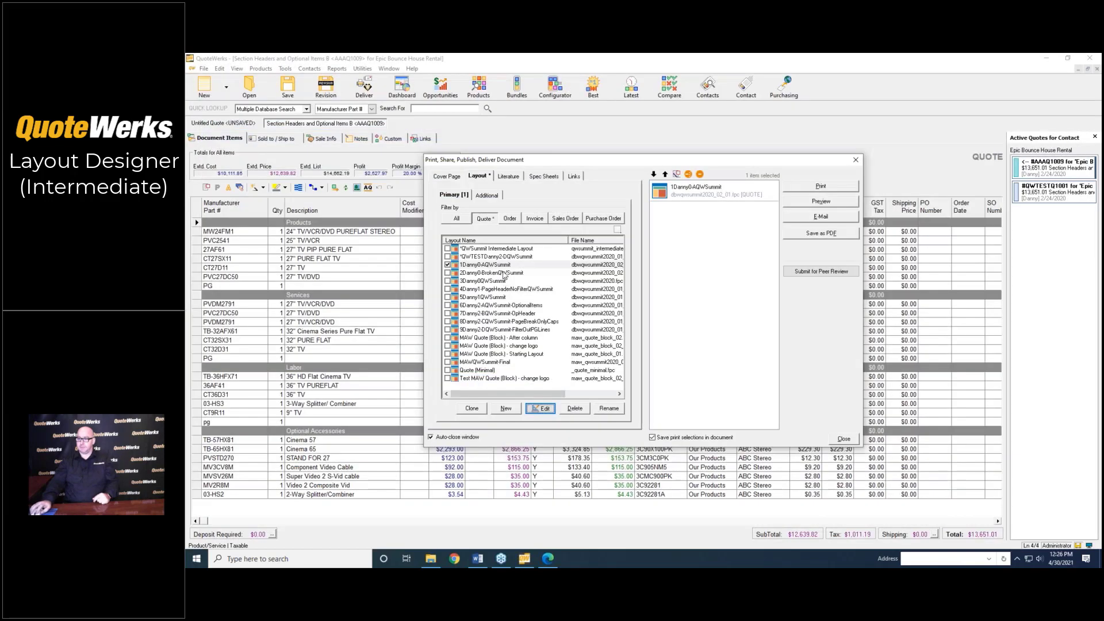
Step: Open the dbwqwsummit2020_02.fpc layout for editing and examine Detail Sections 2 through 5
left_click(504, 273)
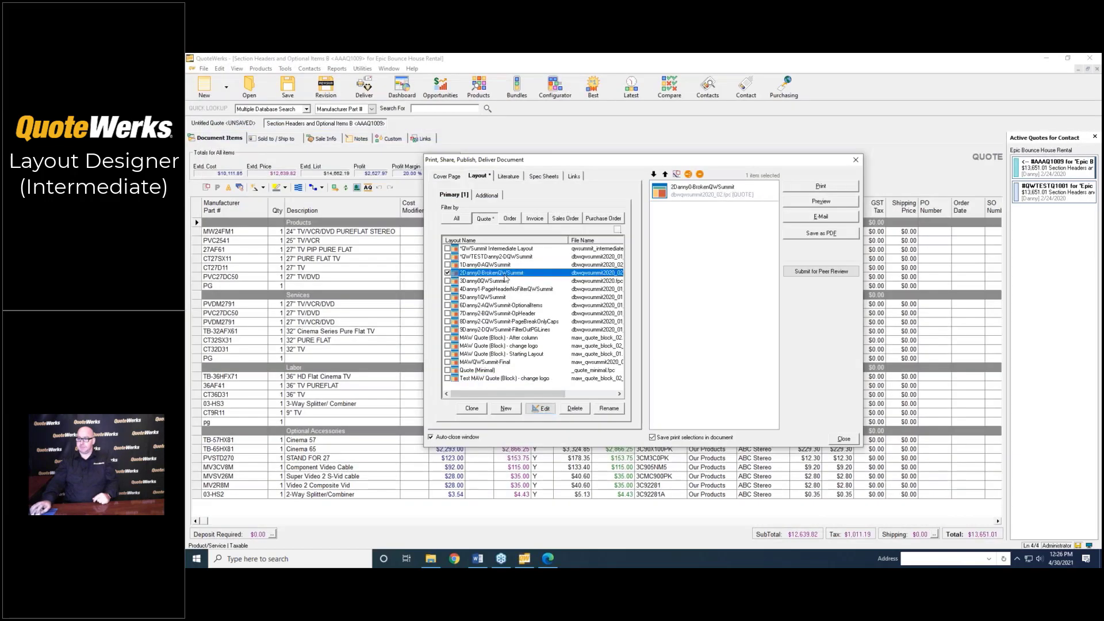
left_click(544, 409)
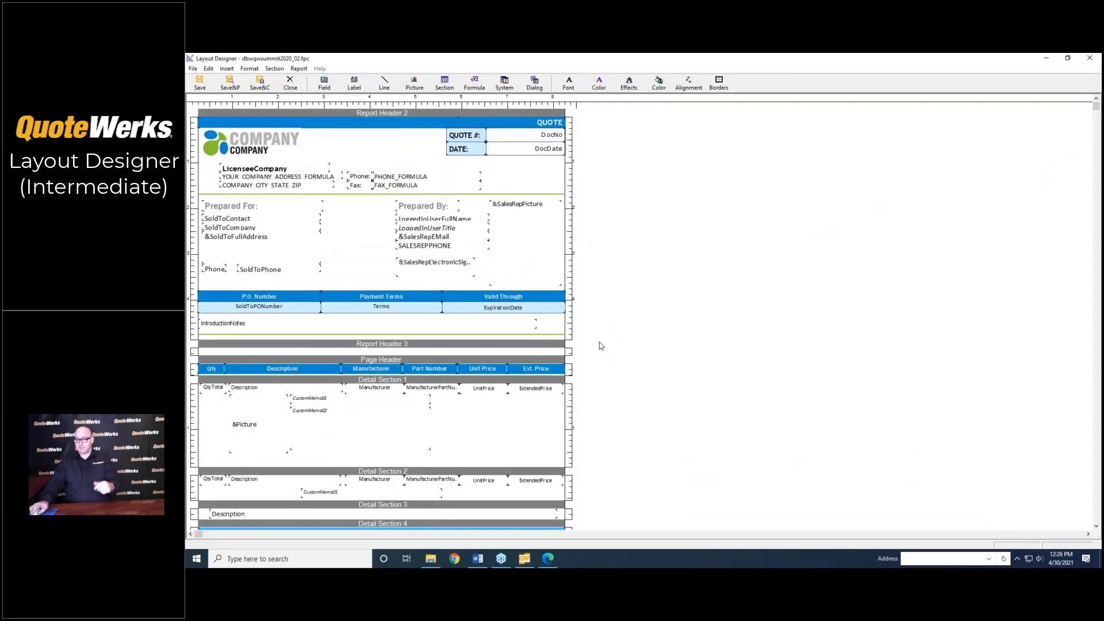
scroll(608, 347, "down", 3)
left_click(607, 347)
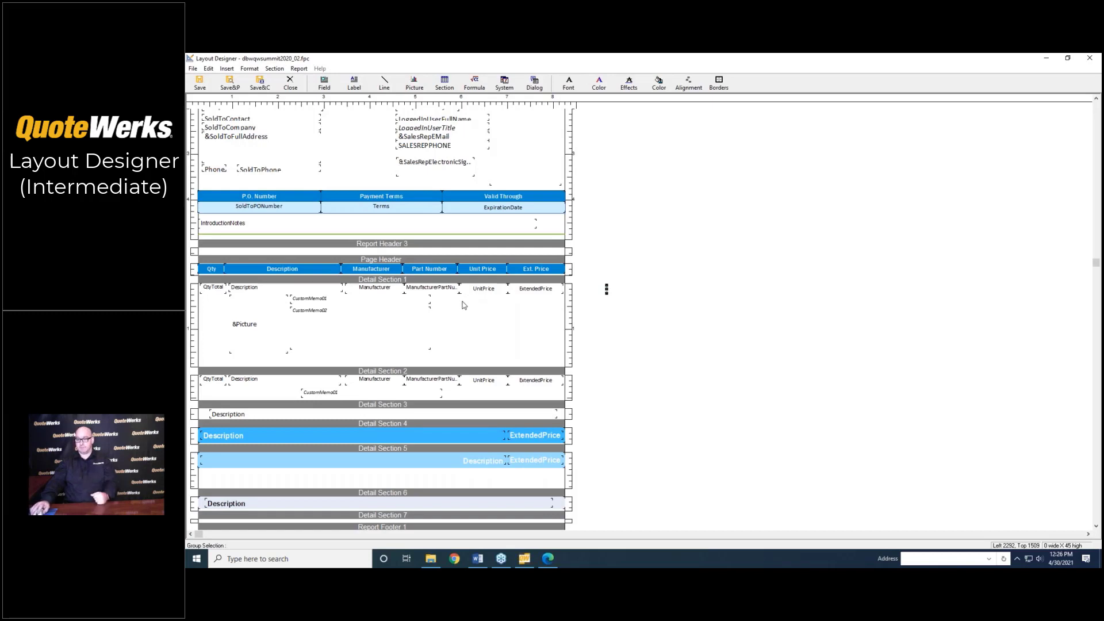
right_click(369, 373)
left_click(360, 375)
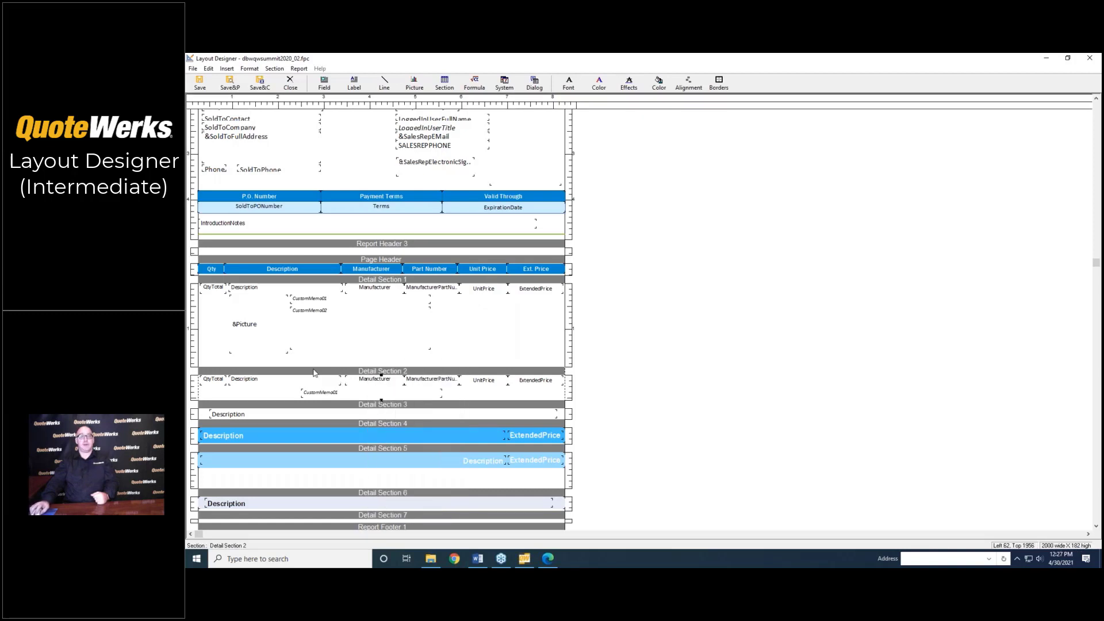
scroll(352, 383, "down", 1)
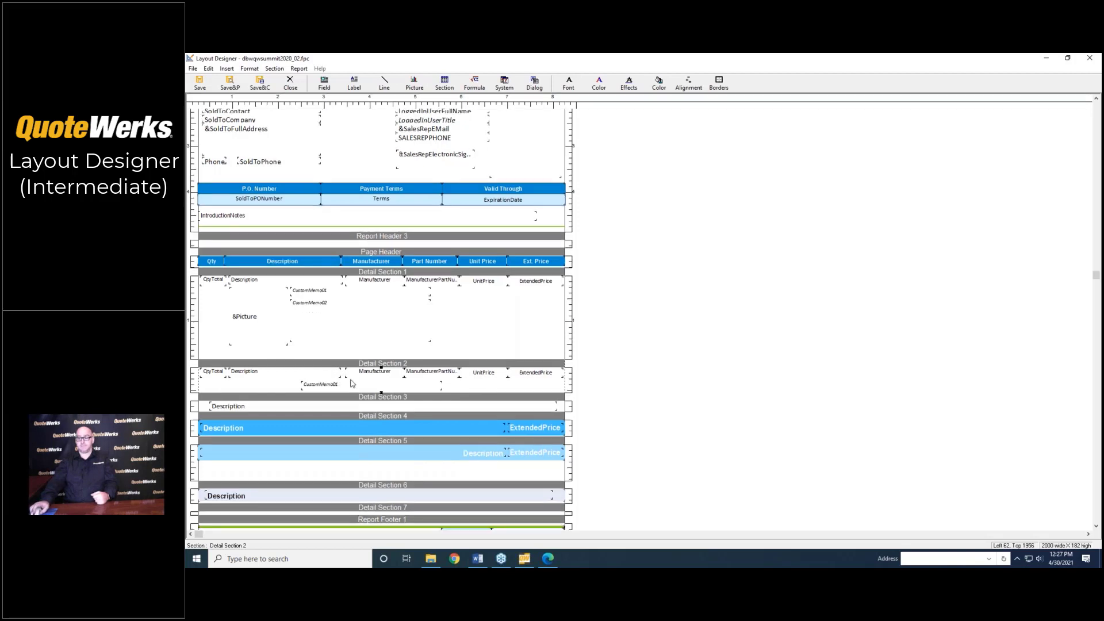
scroll(352, 383, "down", 3)
left_click(379, 364)
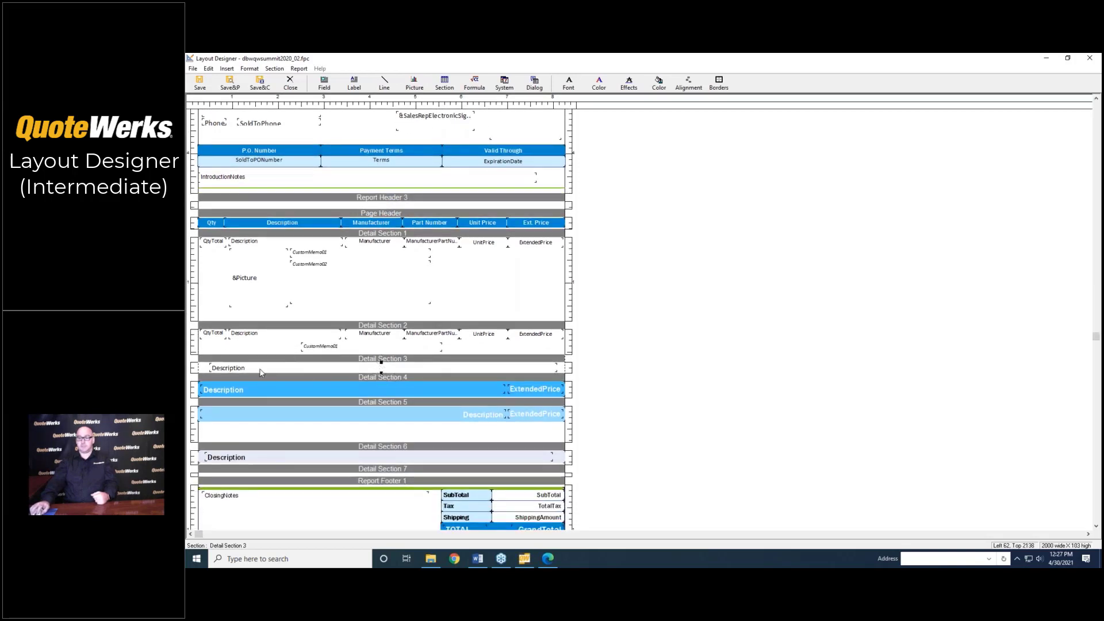
left_click(329, 375)
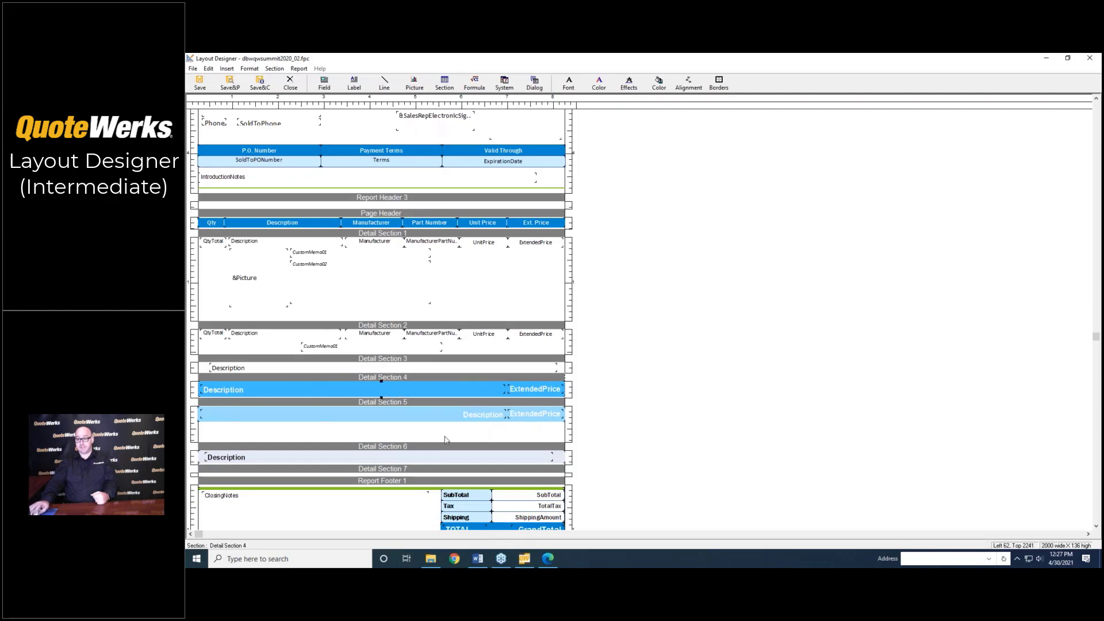
left_click(411, 413)
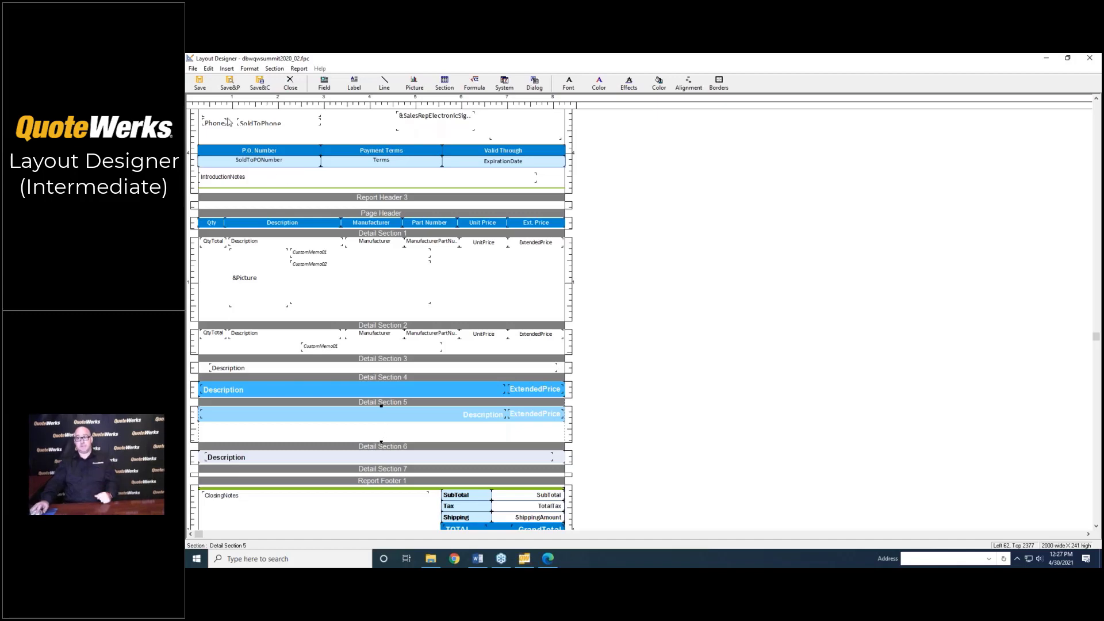
Step: Save and preview the quote with the dbwqwsummit2020_02.fpc layout, then close the preview and the Layout Designer
left_click(230, 84)
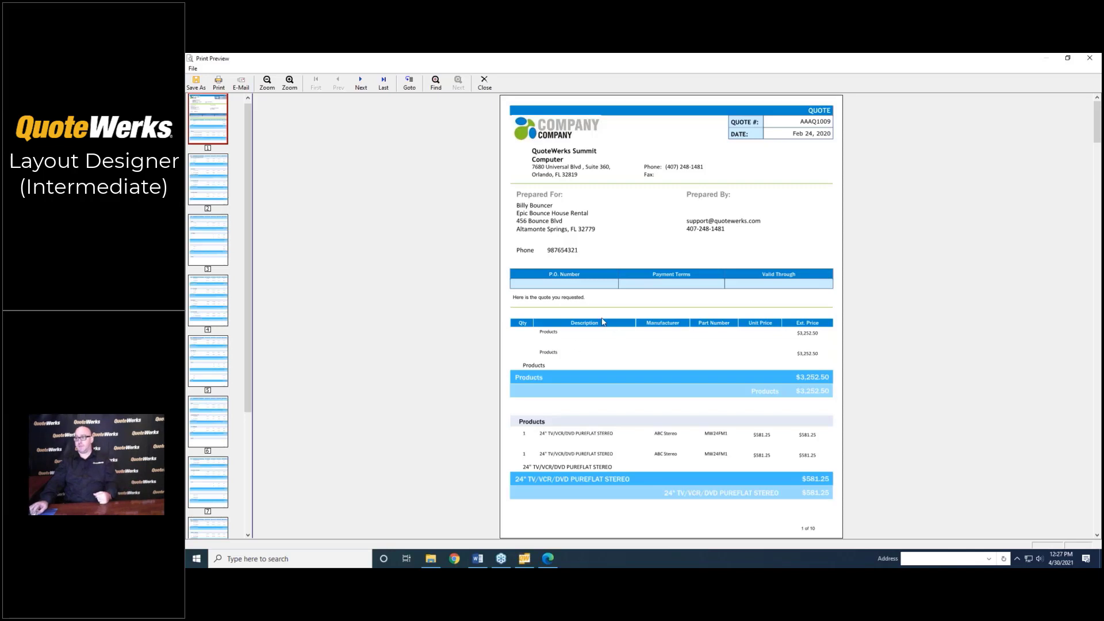
left_click(484, 84)
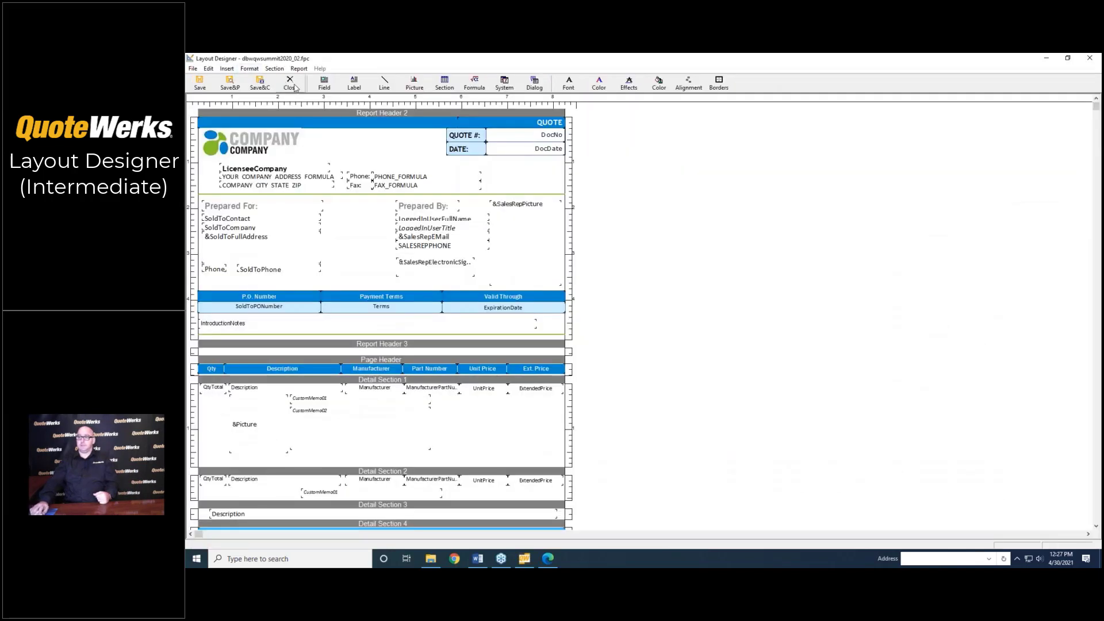
left_click(294, 87)
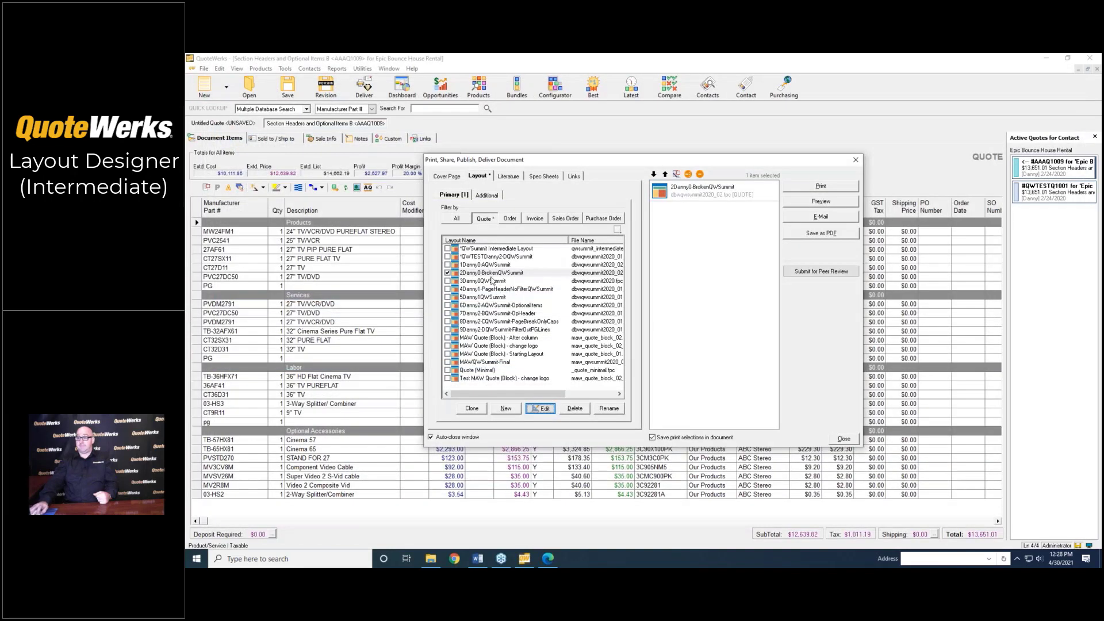
Step: Open the dbwqwsummit2020.fpc layout for editing and review the filter criteria of Detail Section 1, leaving without changes
left_click(492, 281)
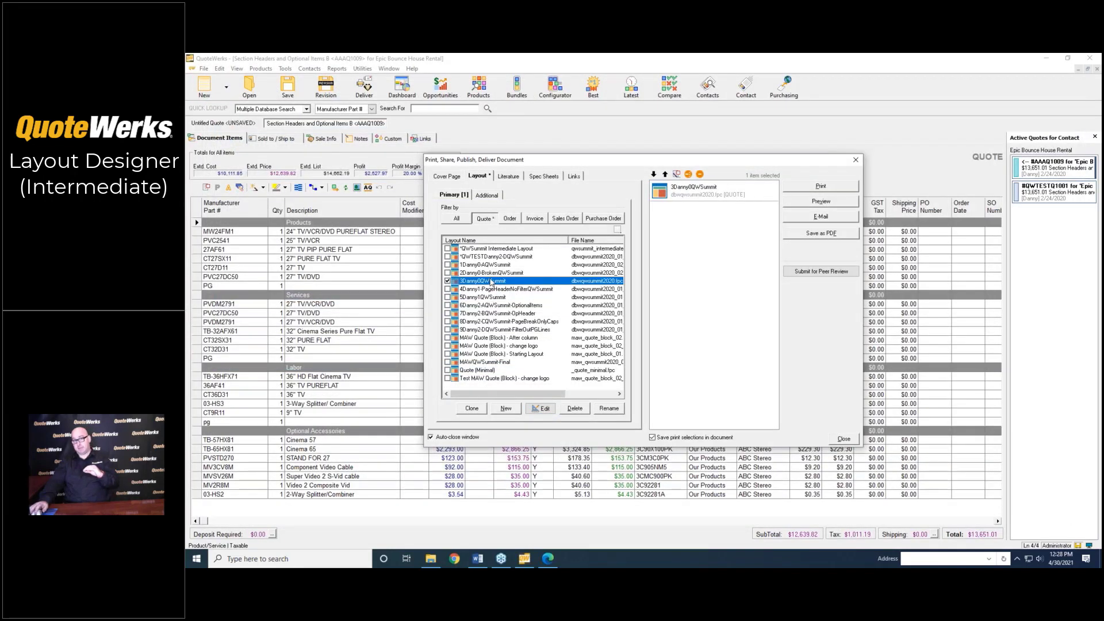
left_click(537, 410)
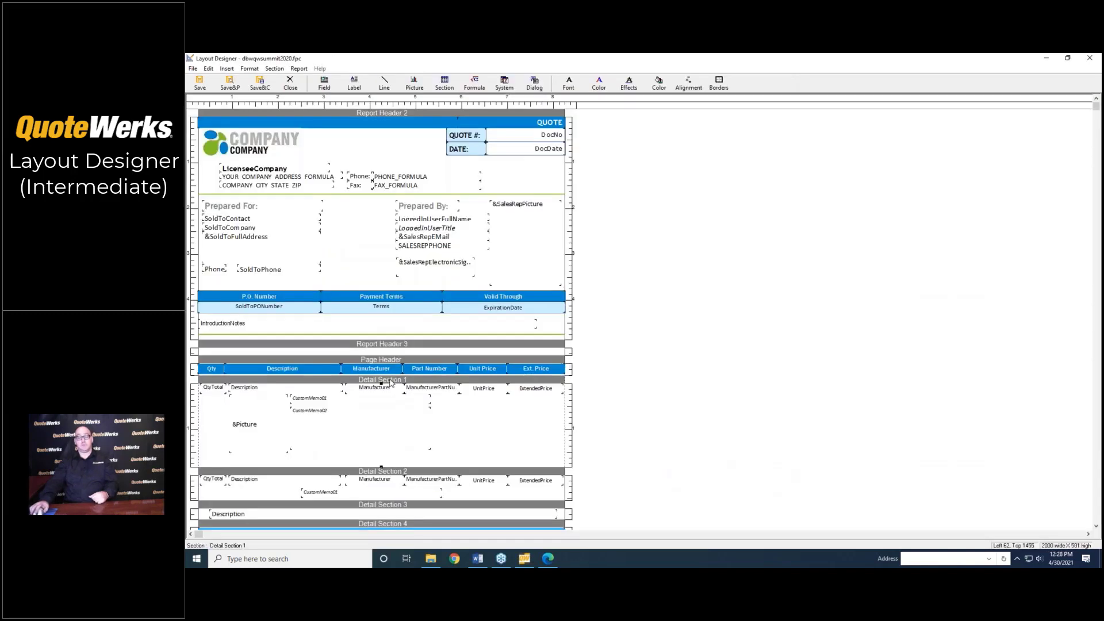
right_click(390, 382)
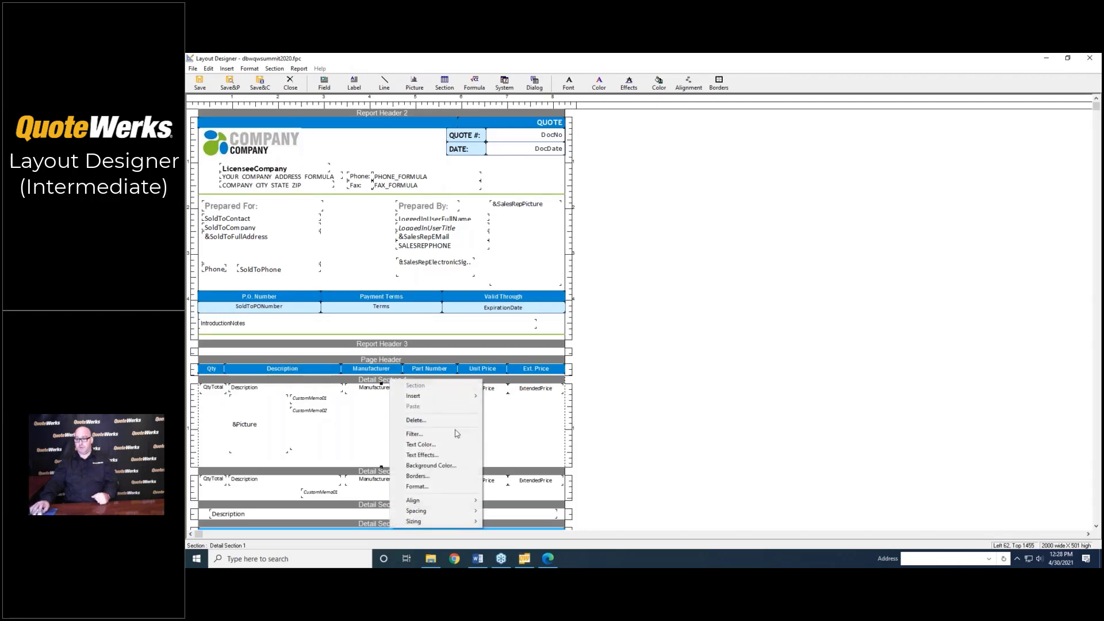
left_click(437, 435)
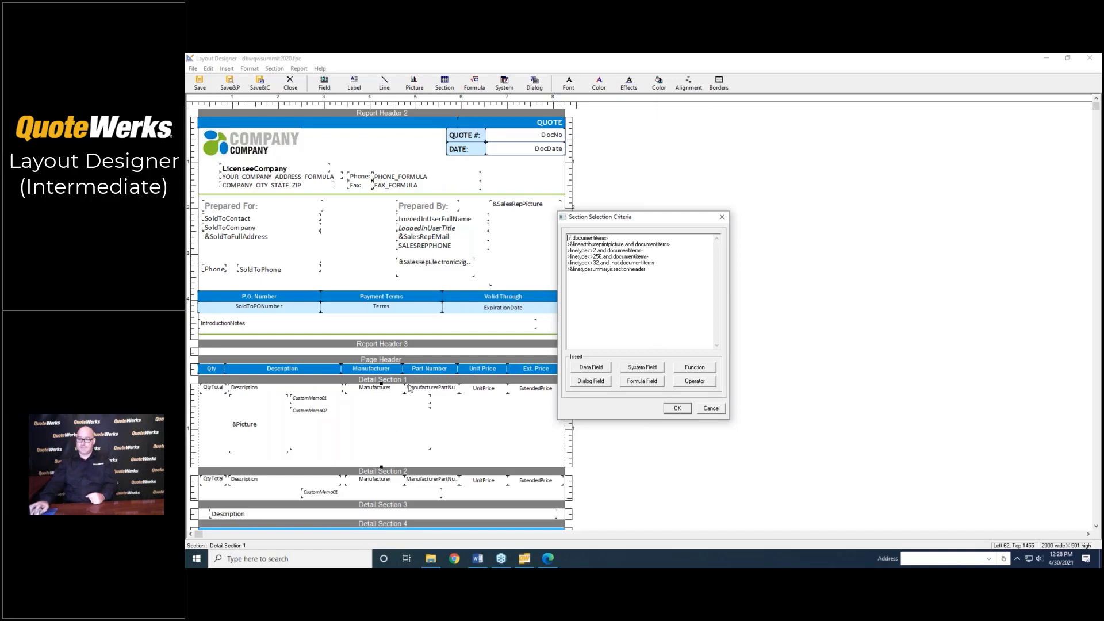
left_click(701, 409)
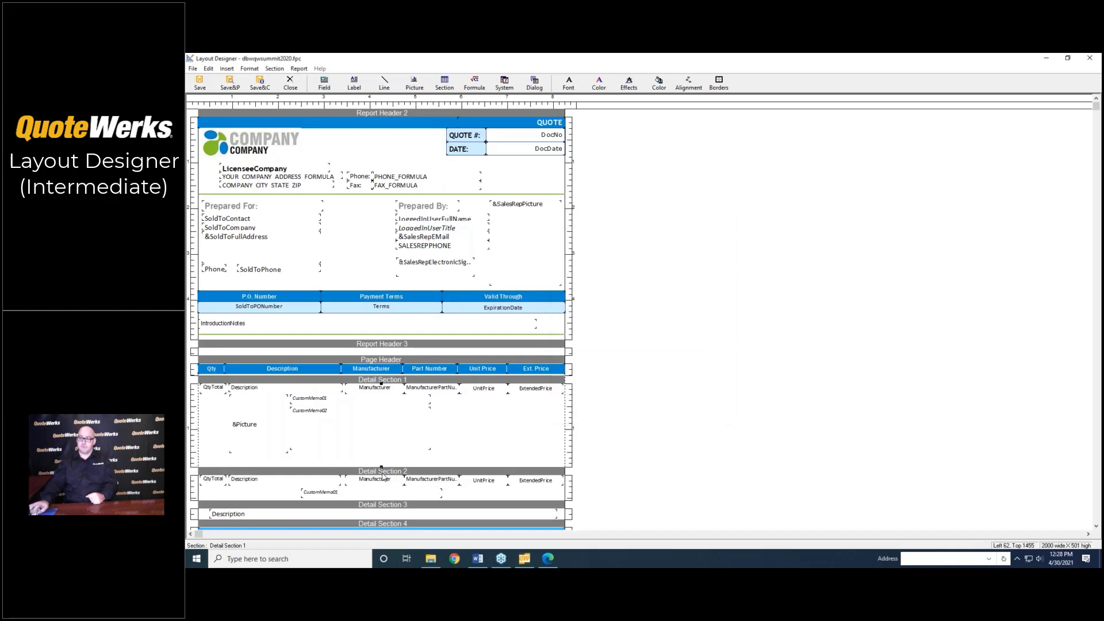
Step: Review the filter criteria of Detail Section 2 in the dbwqwsummit2020.fpc layout, leaving without changes
right_click(382, 476)
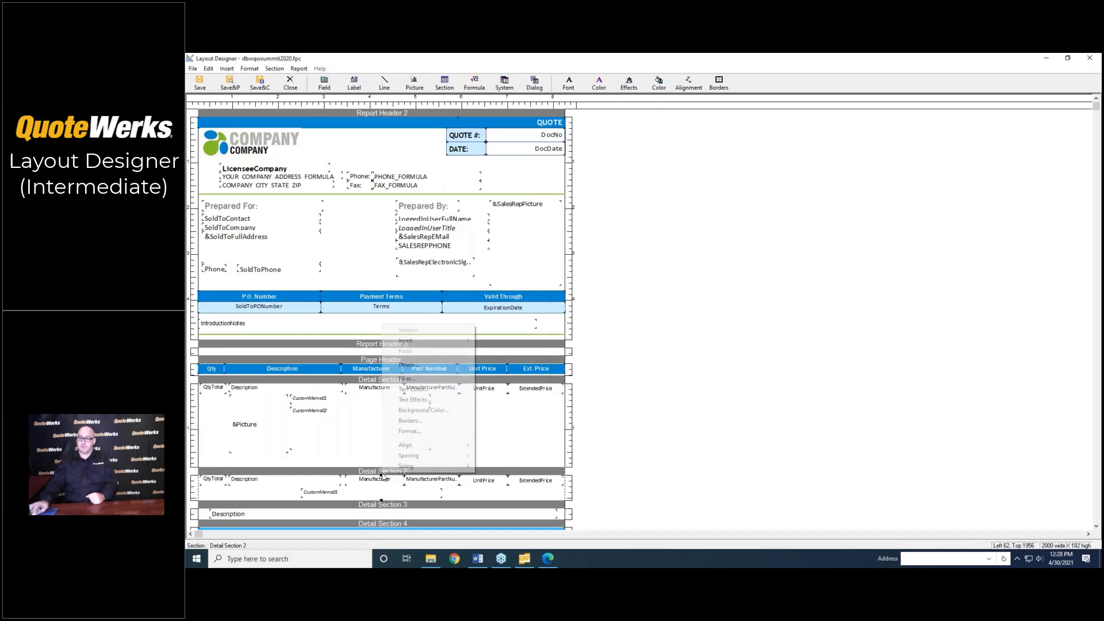
left_click(406, 381)
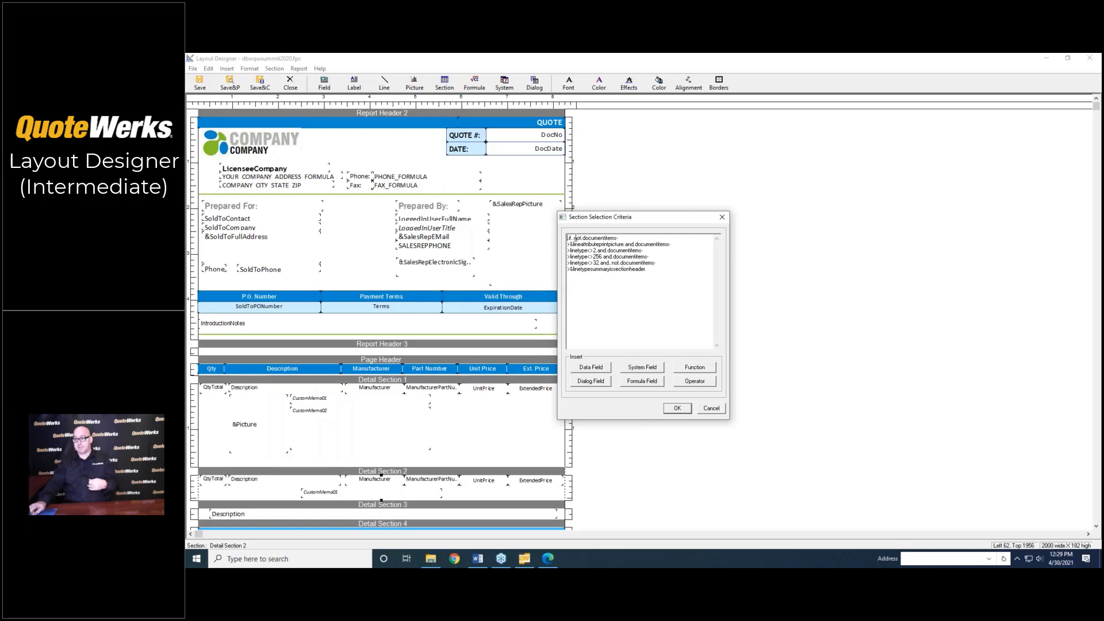
left_click_drag(574, 237, 589, 240)
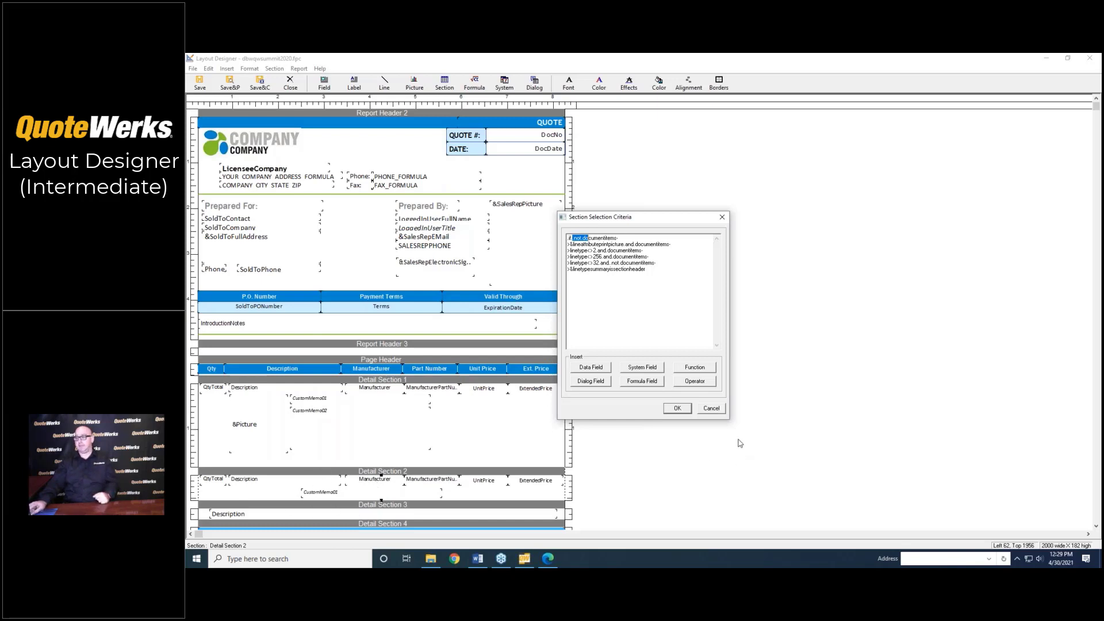
left_click(718, 412)
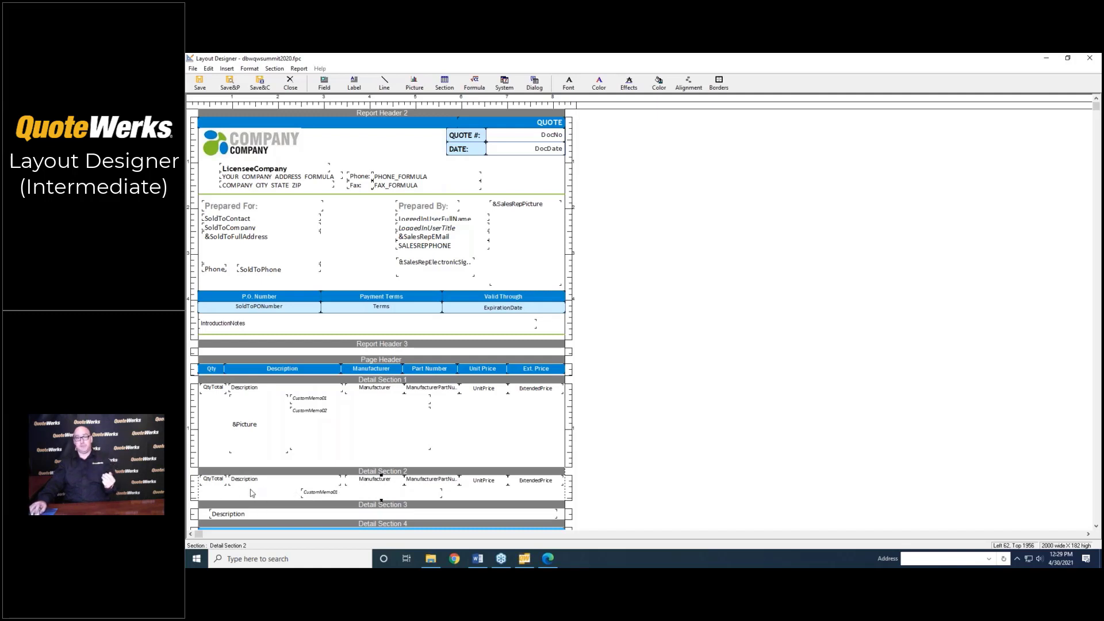
left_click(675, 415)
scroll(676, 417, "down", 1)
scroll(676, 420, "down", 1)
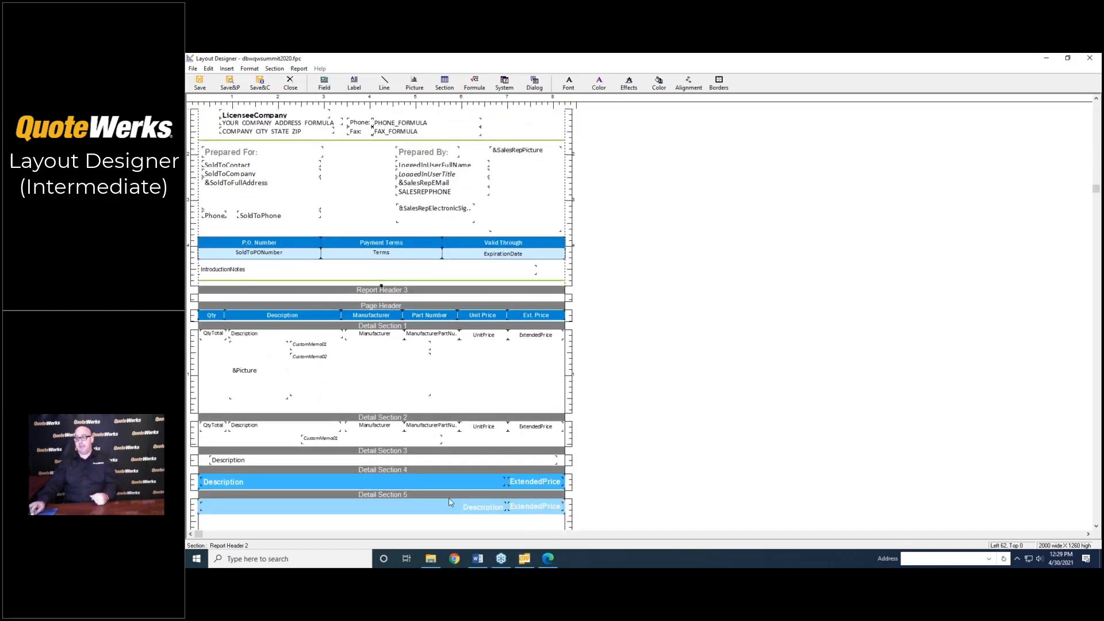
Step: Switch to Chrome, go to quotewerks.com and open its Help Documentation
left_click(454, 558)
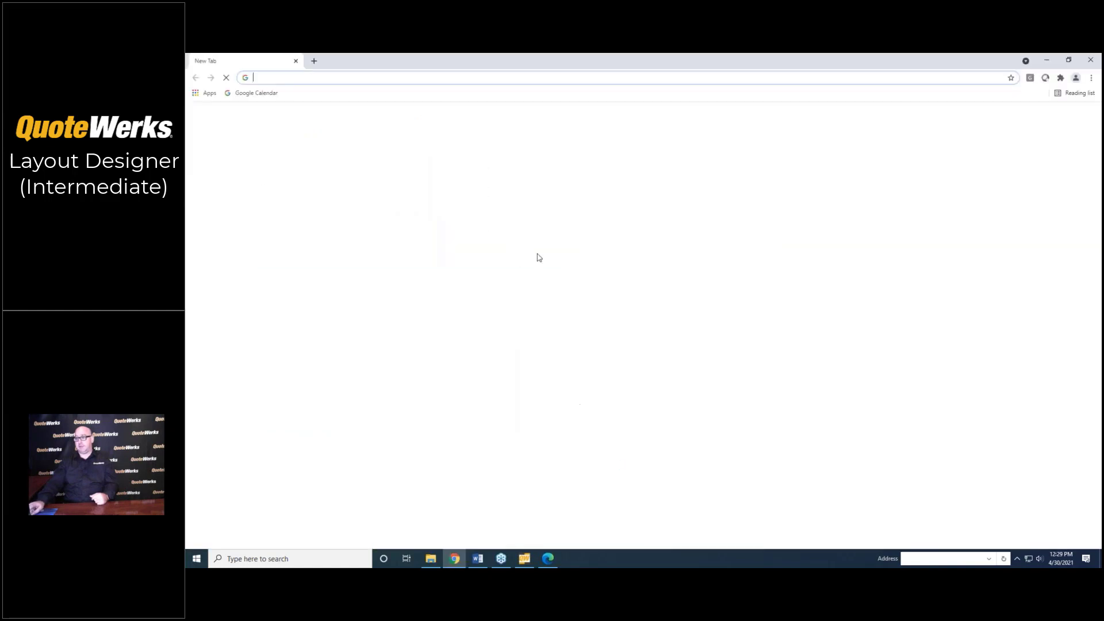
left_click(419, 79)
type("quotewerks.com")
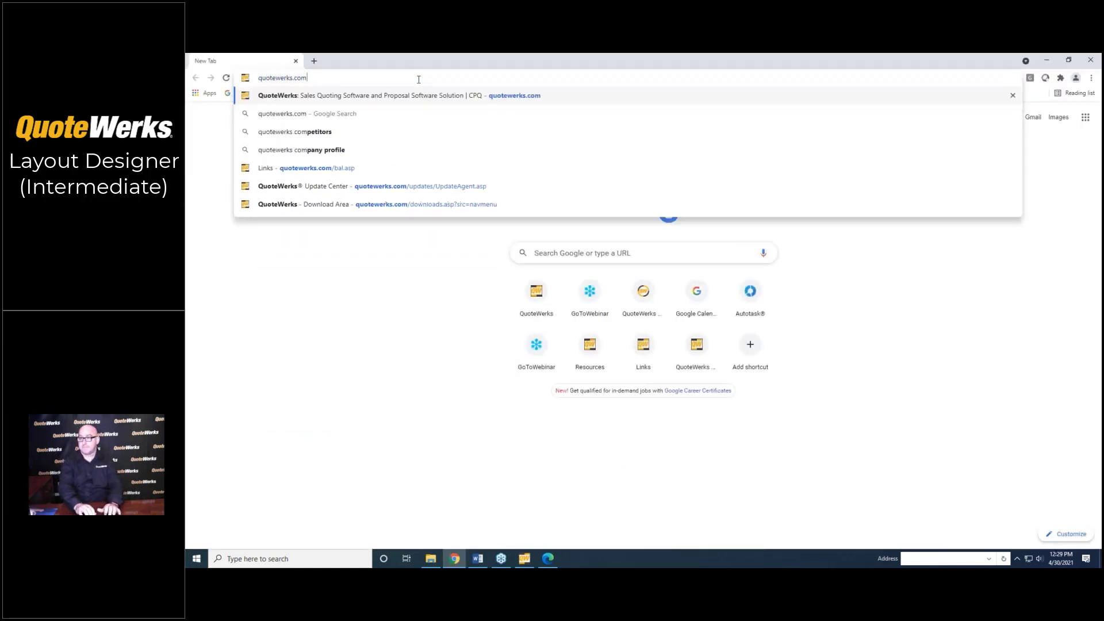
key("Return")
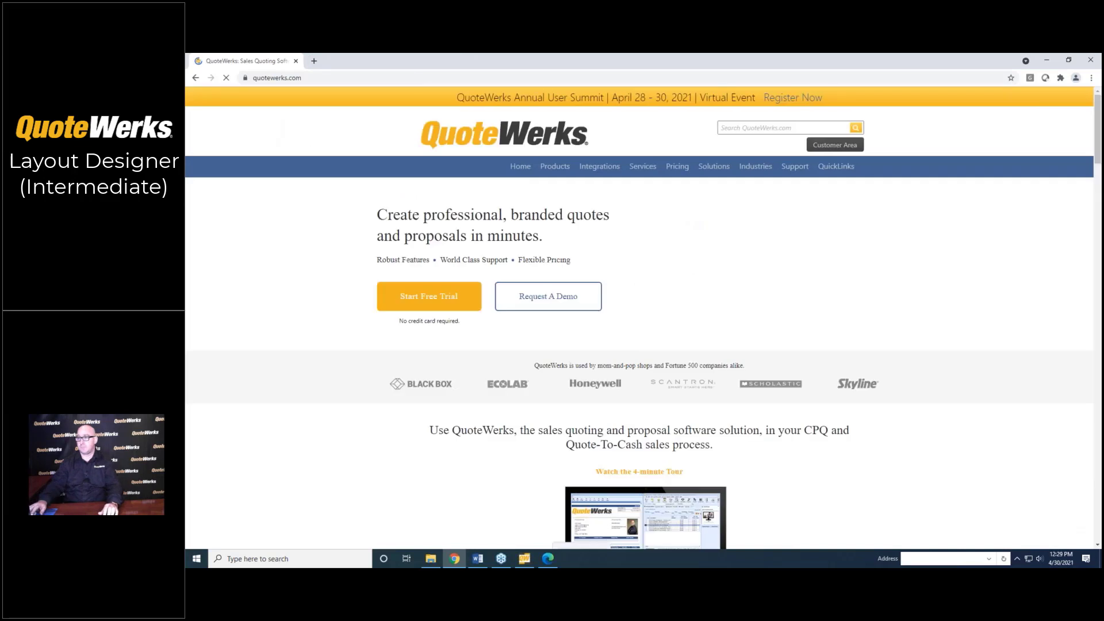
mouse_move(797, 169)
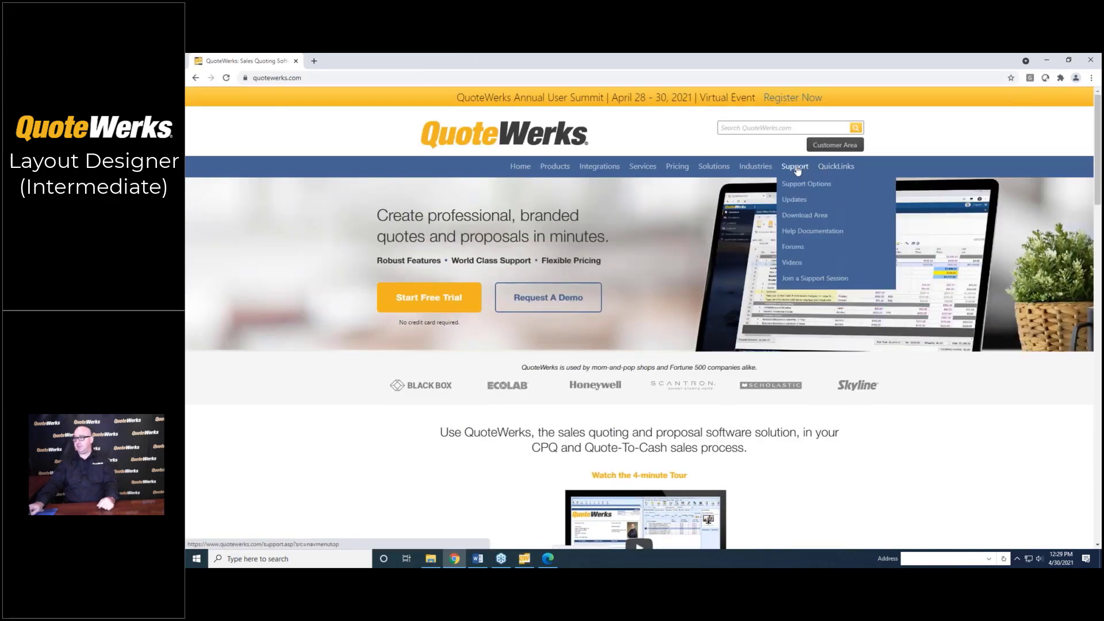
left_click(811, 231)
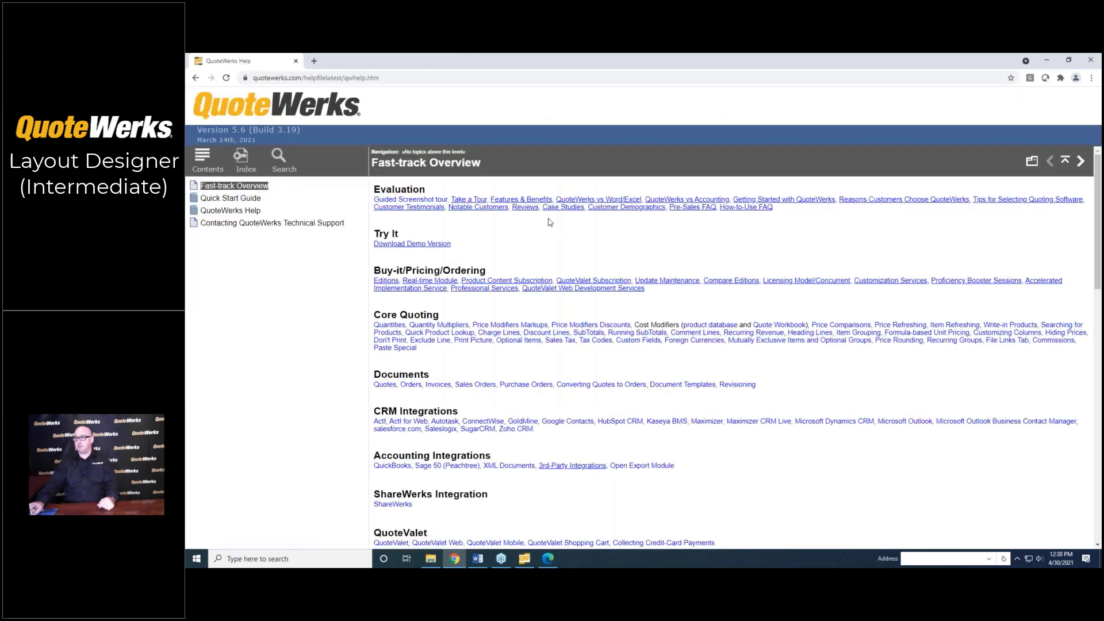
Step: Search the help for "long integer" and open Appendix: Developer Integration Notes
left_click(279, 159)
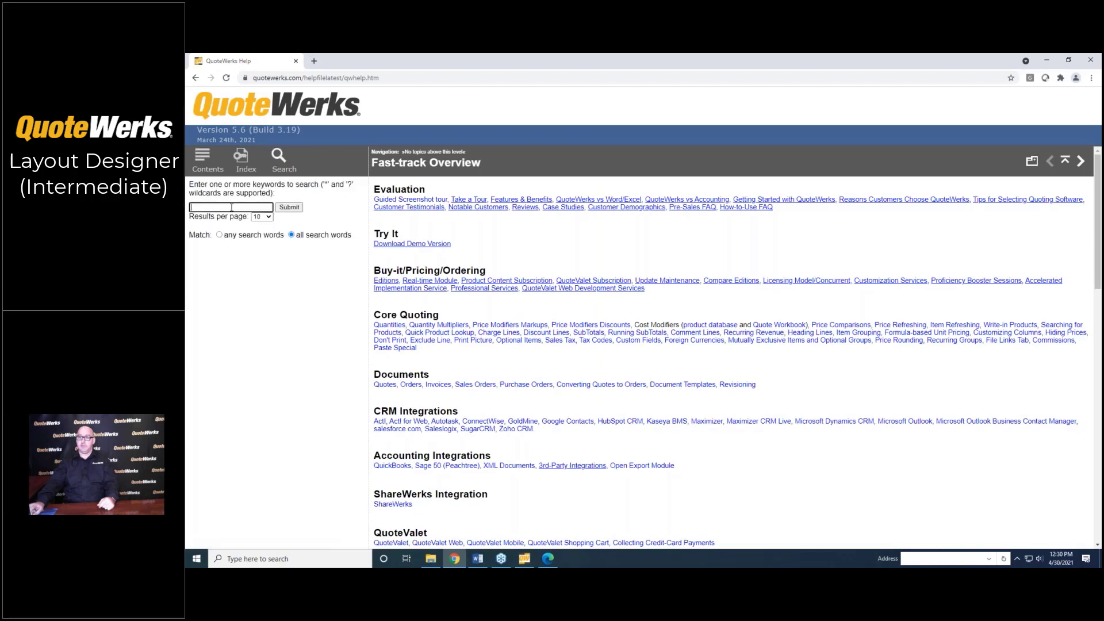
type("lo")
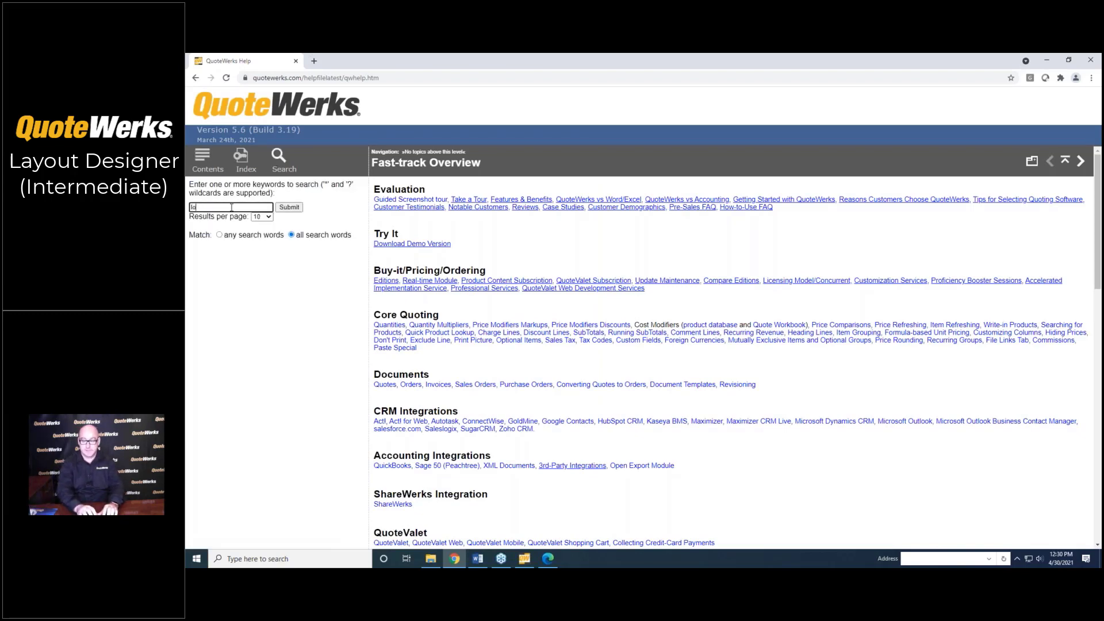
type("ng integer")
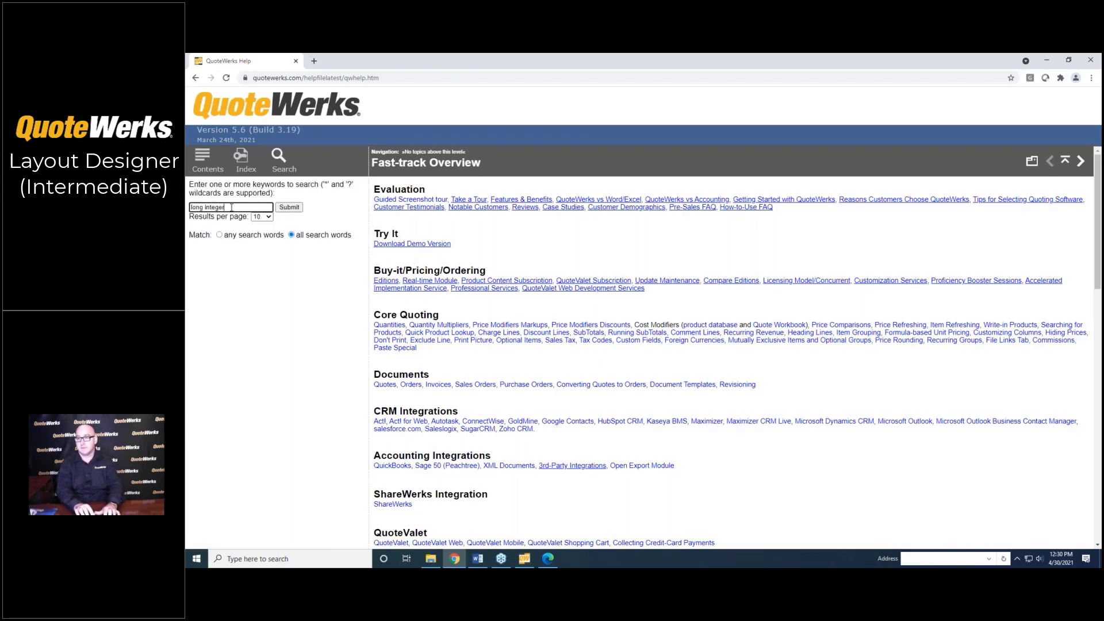
key("Return")
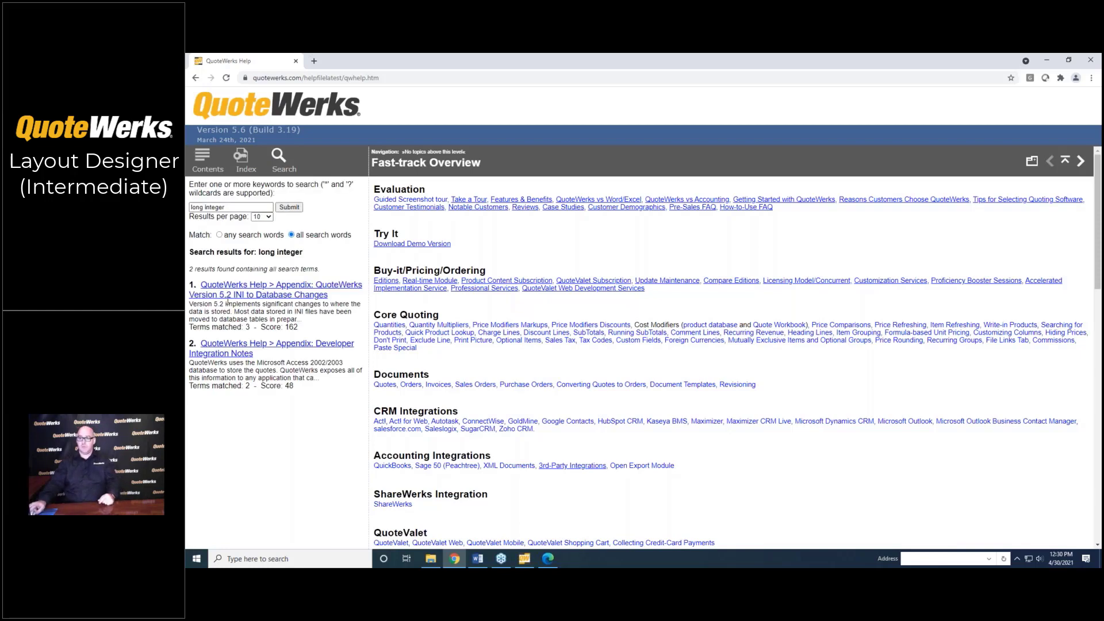
left_click(300, 348)
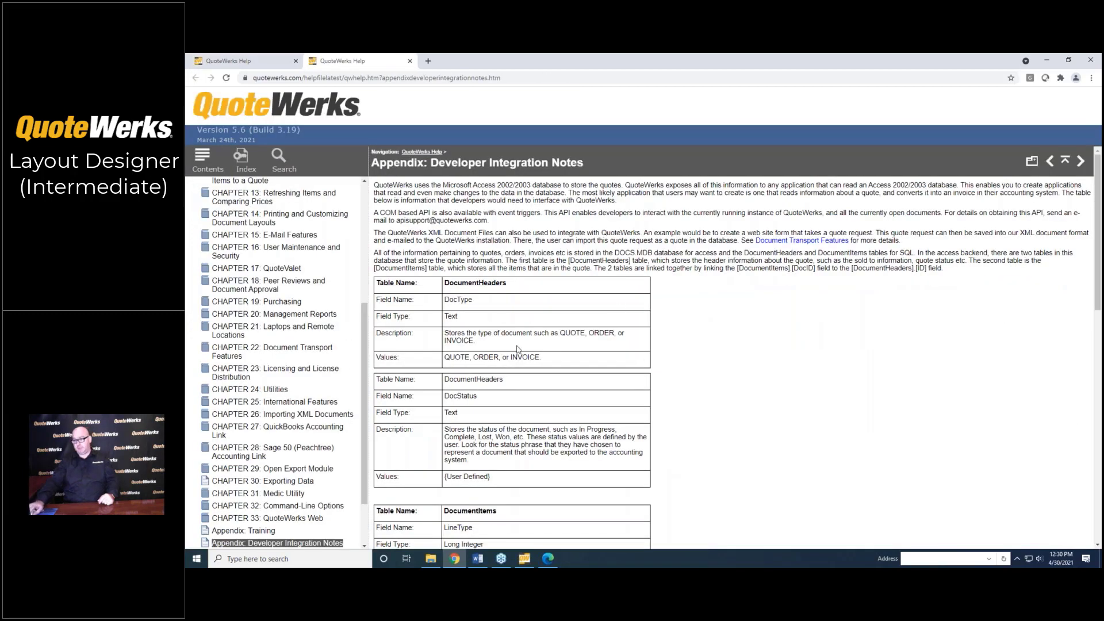
Step: Examine the values listed for the DocumentItems LineType and LineAttributes fields in the developer notes
scroll(655, 391, "down", 3)
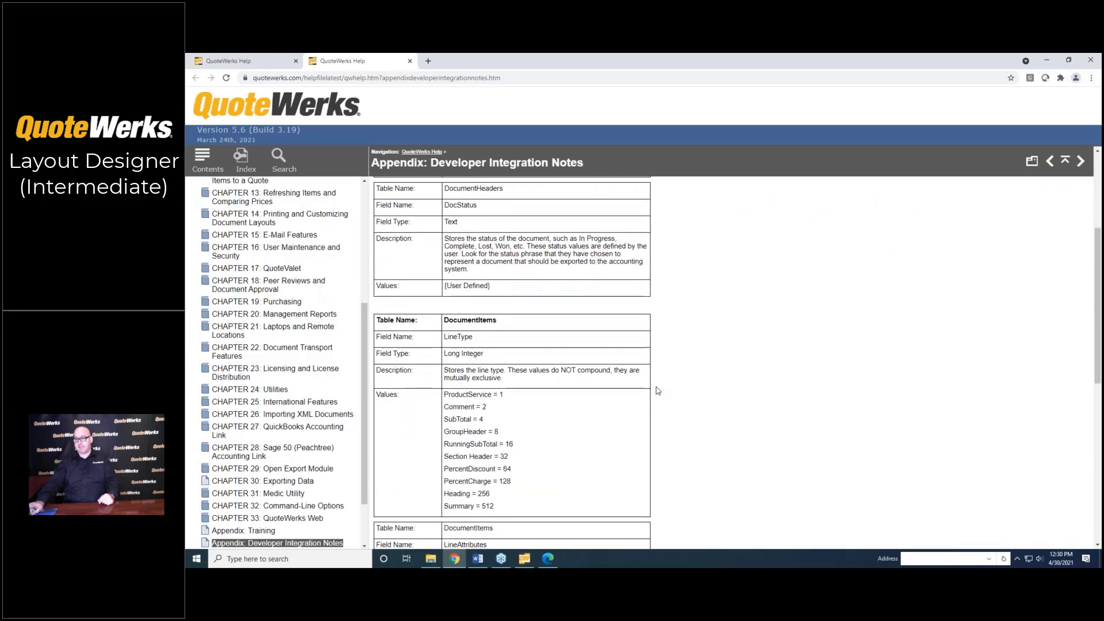
double_click(454, 338)
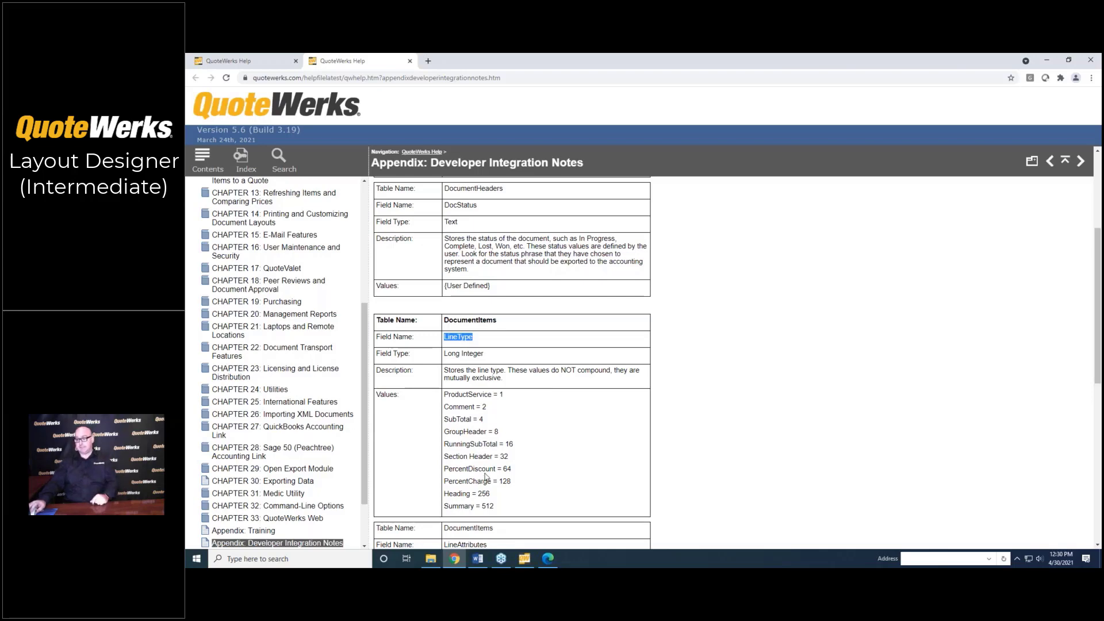
left_click(676, 447)
scroll(676, 446, "down", 2)
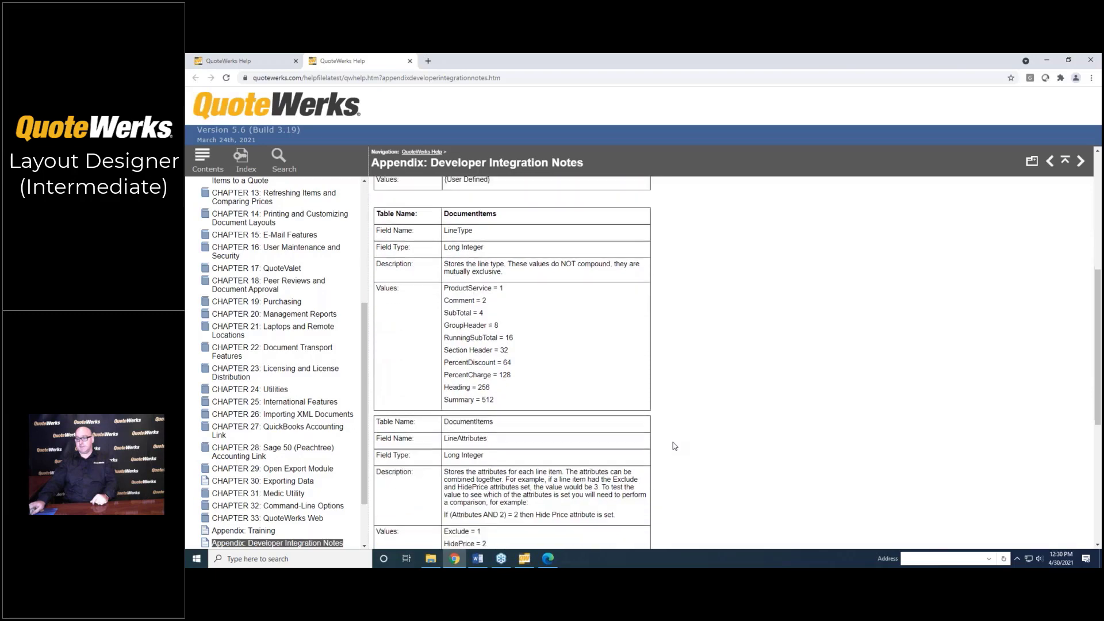
scroll(675, 446, "down", 2)
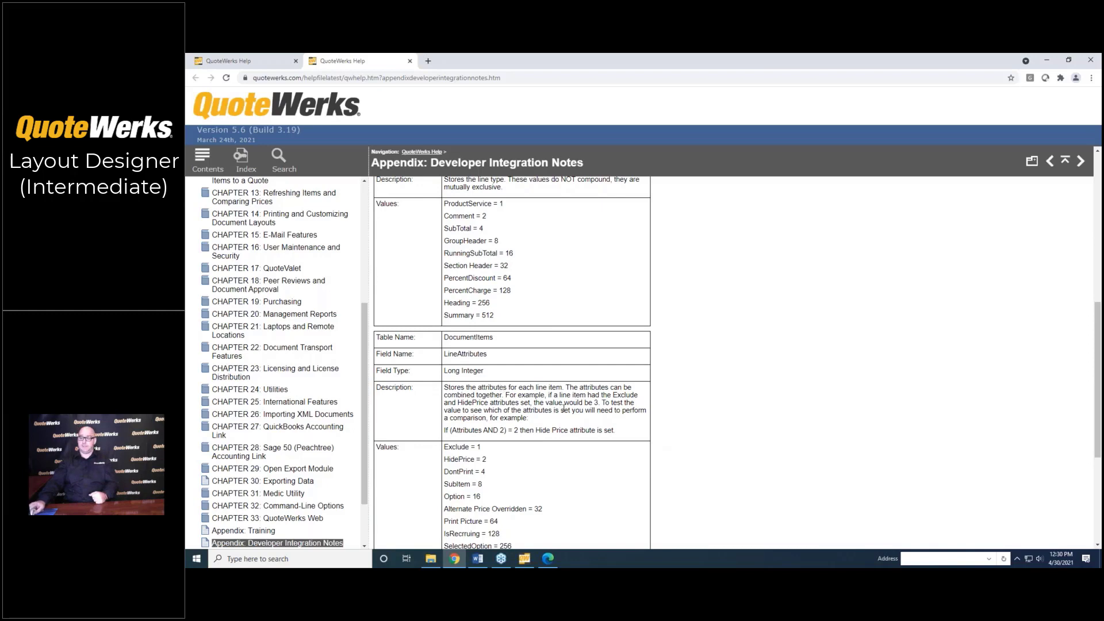
scroll(569, 405, "down", 3)
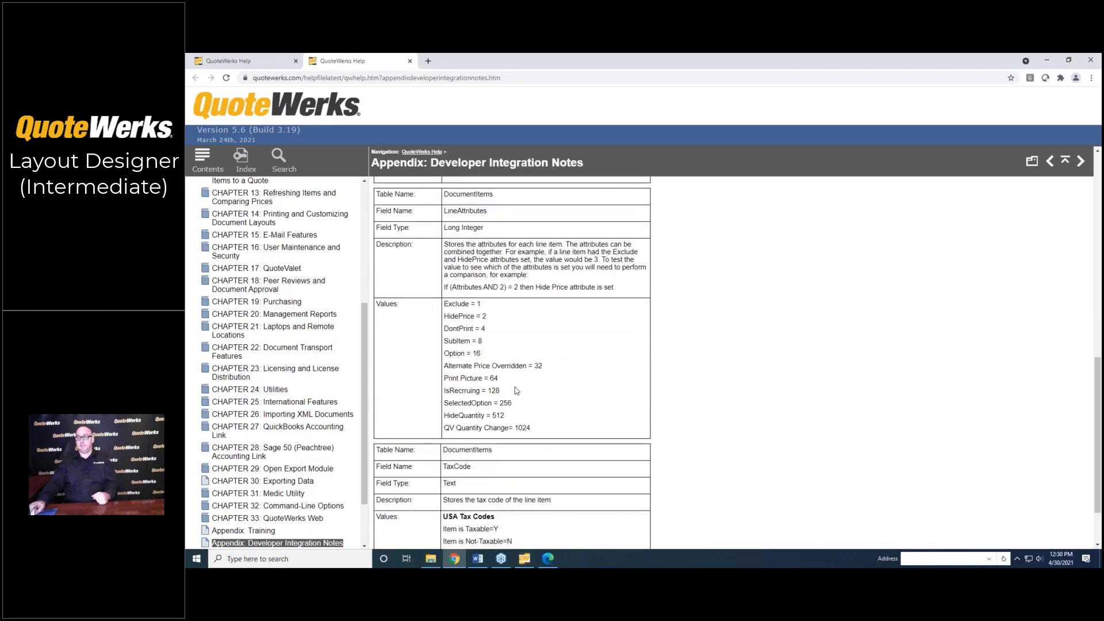
scroll(516, 391, "up", 6)
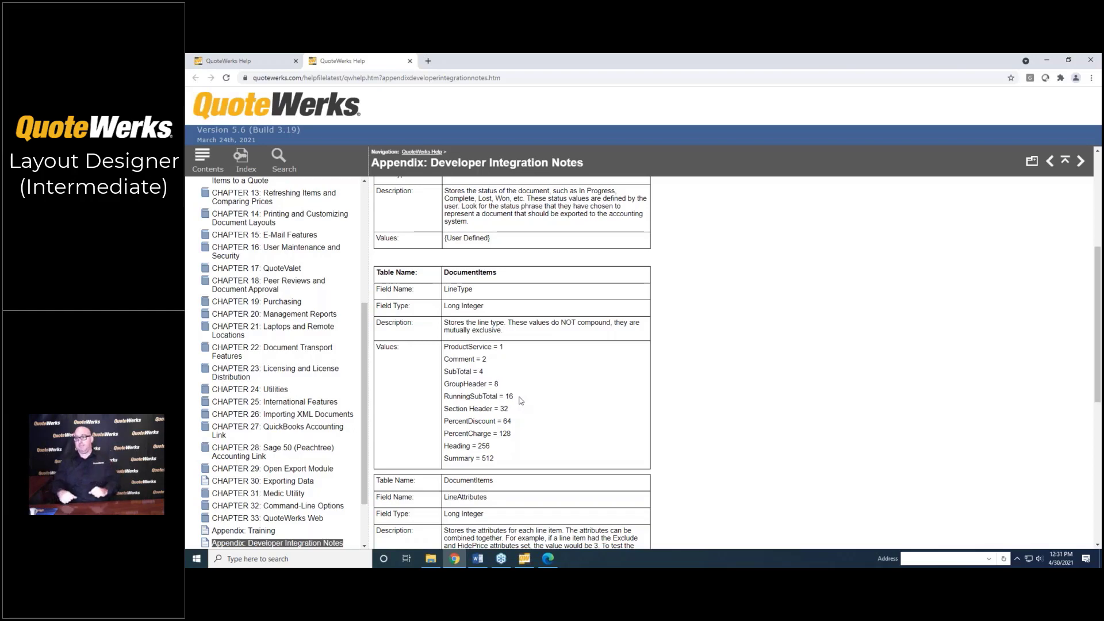
scroll(521, 401, "up", 1)
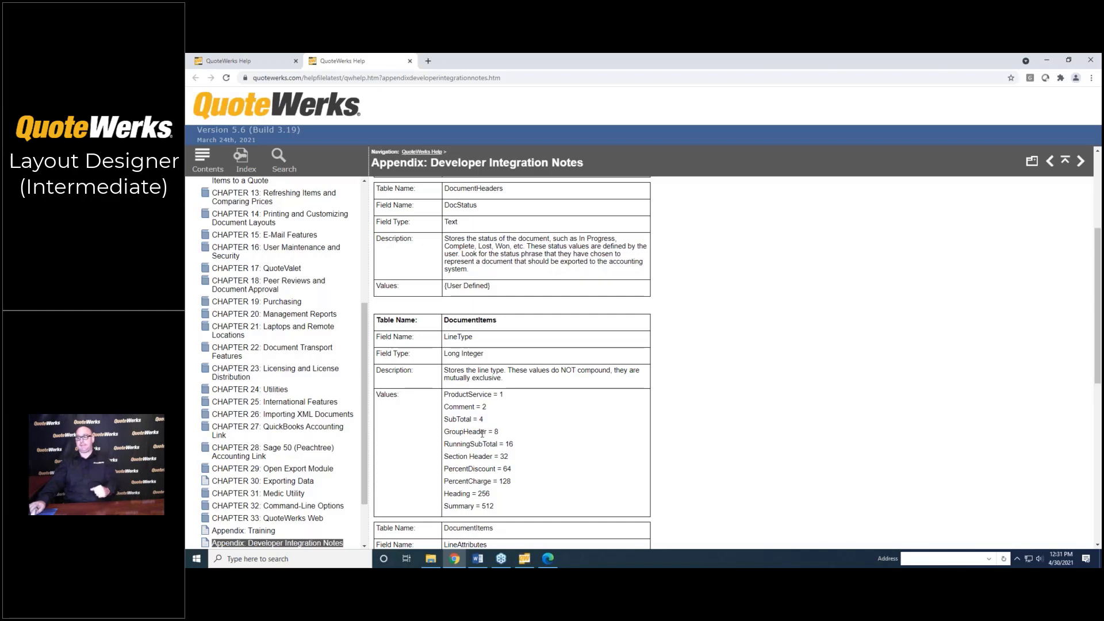
Step: Highlight the Option and HidePrice values of the LineAttributes field for review
scroll(482, 433, "down", 4)
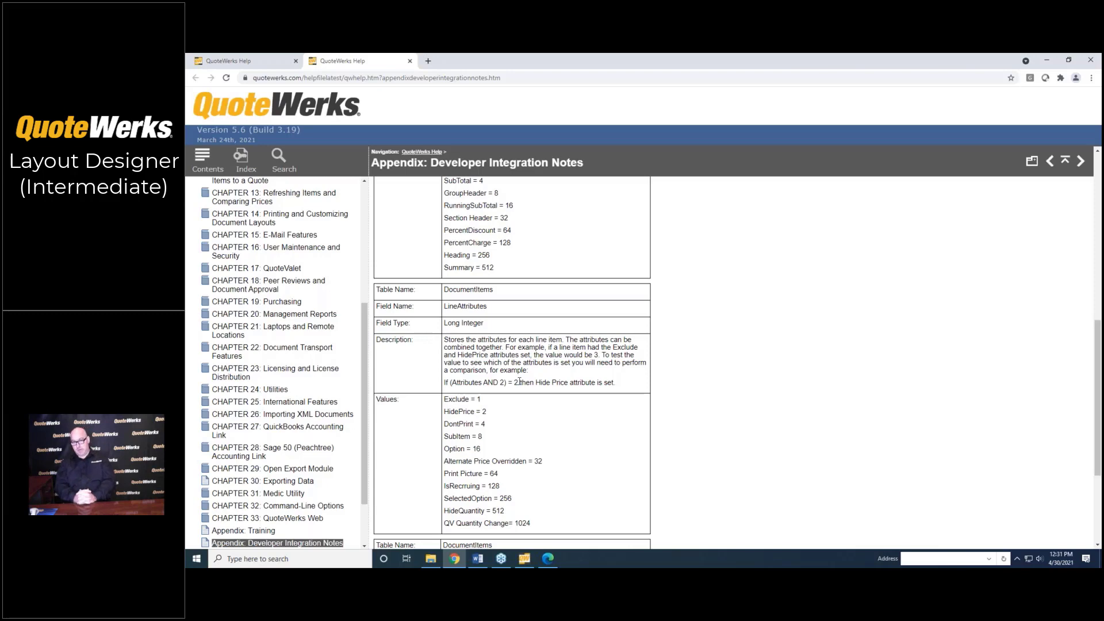
scroll(520, 381, "down", 1)
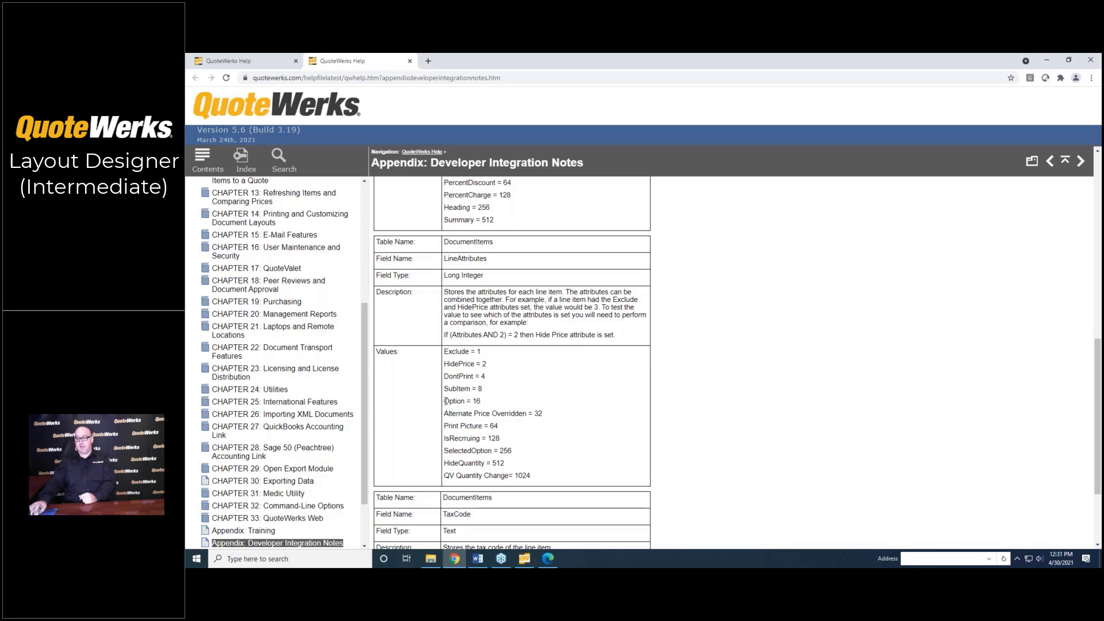
left_click_drag(446, 402, 480, 401)
left_click_drag(444, 365, 487, 364)
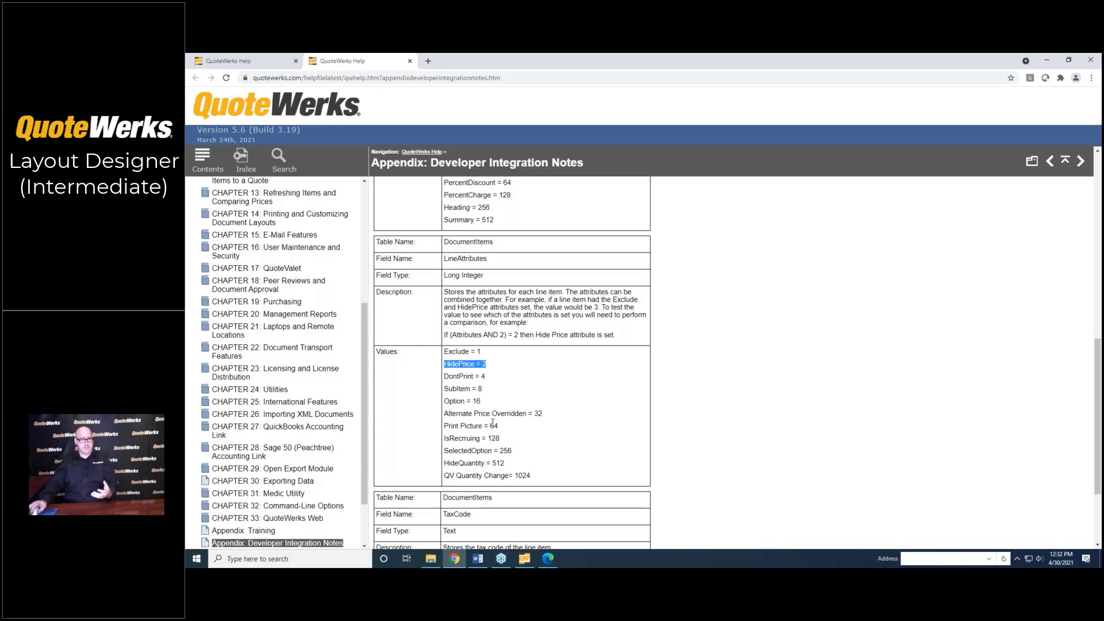
Step: Switch back to the QuoteWerks Layout Designer and review the filter criteria of Detail Section 3, leaving without changes
left_click(525, 560)
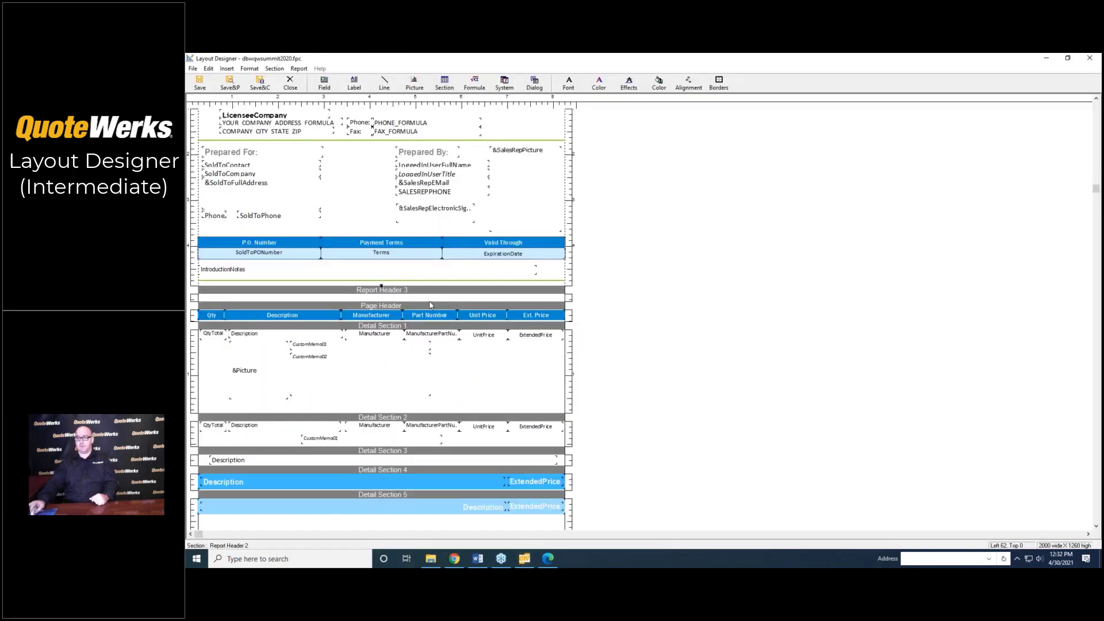
scroll(461, 344, "down", 5)
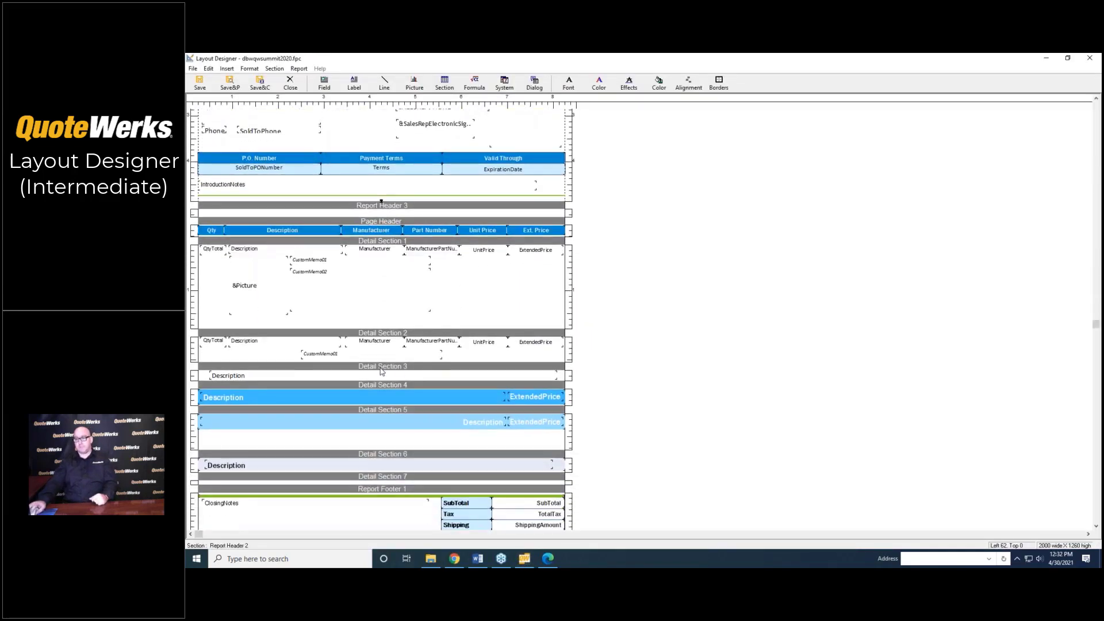
right_click(377, 374)
right_click(378, 368)
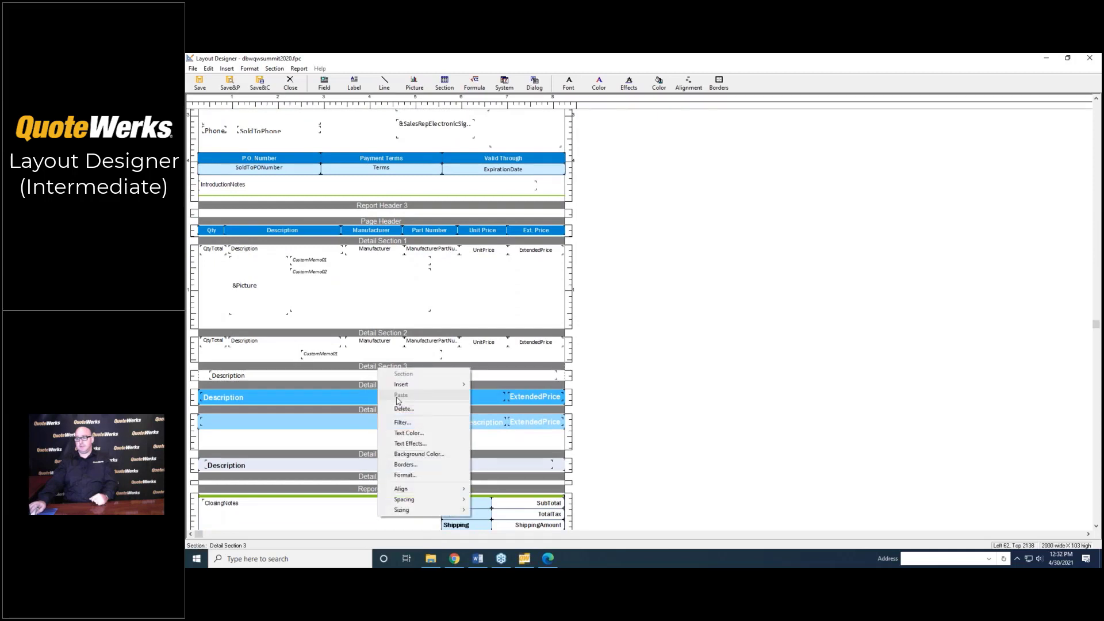
left_click(402, 423)
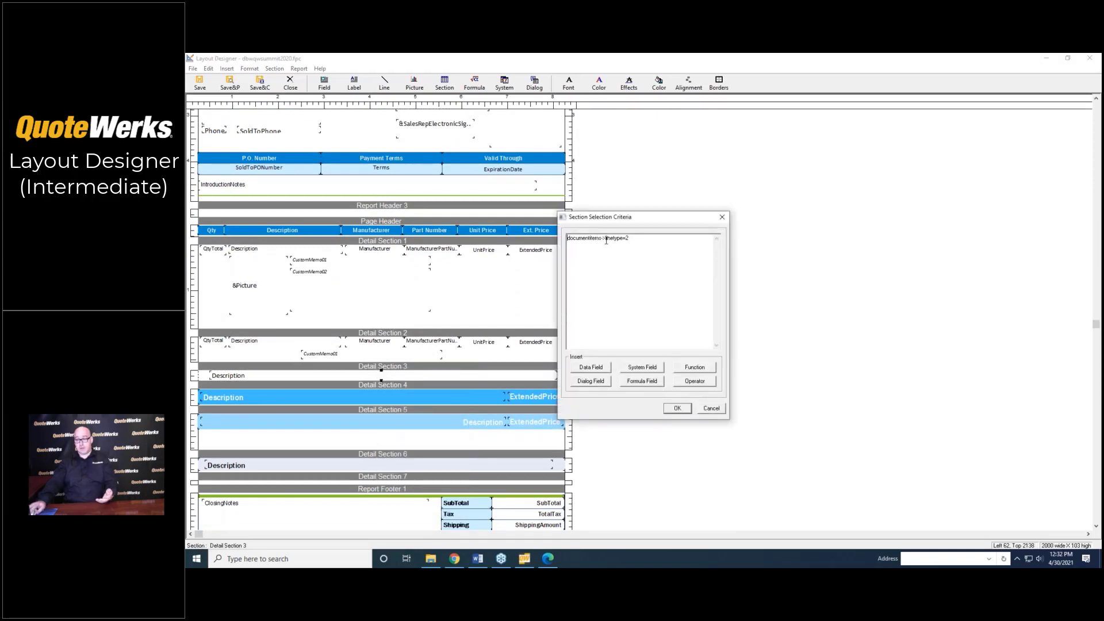
left_click(711, 408)
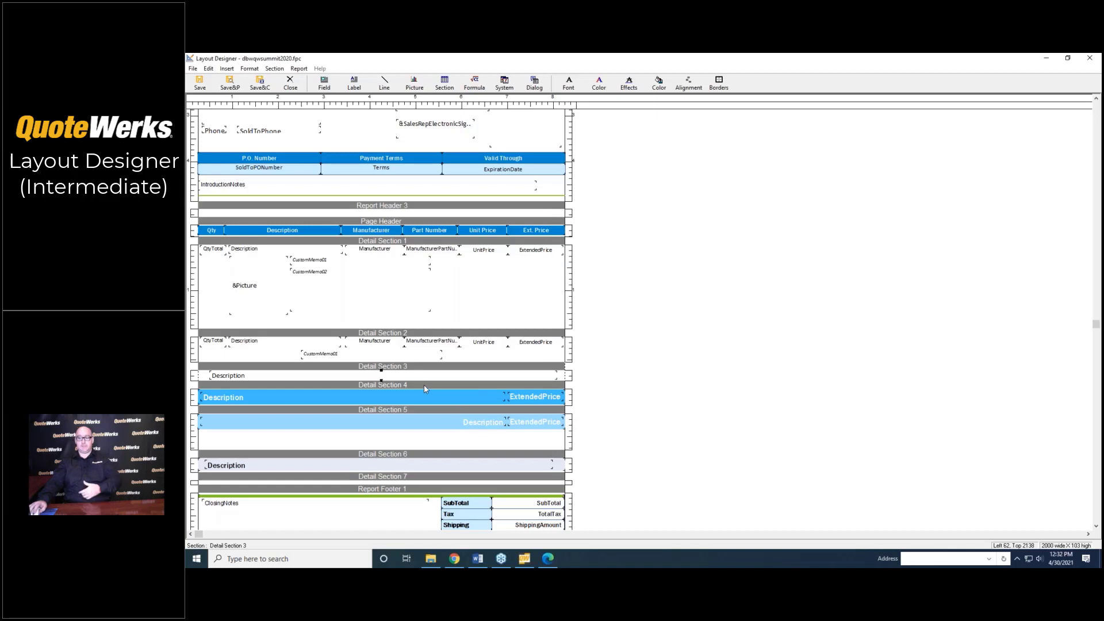
Step: Review the filter criteria of Detail Section 4, leaving without changes
right_click(424, 387)
left_click(473, 439)
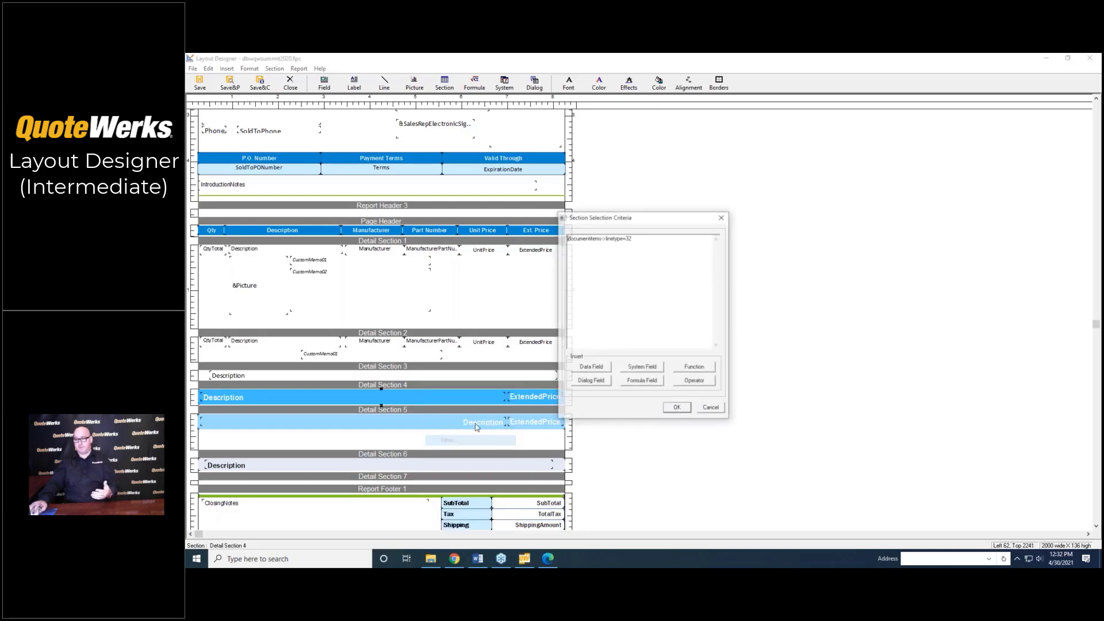
left_click(711, 408)
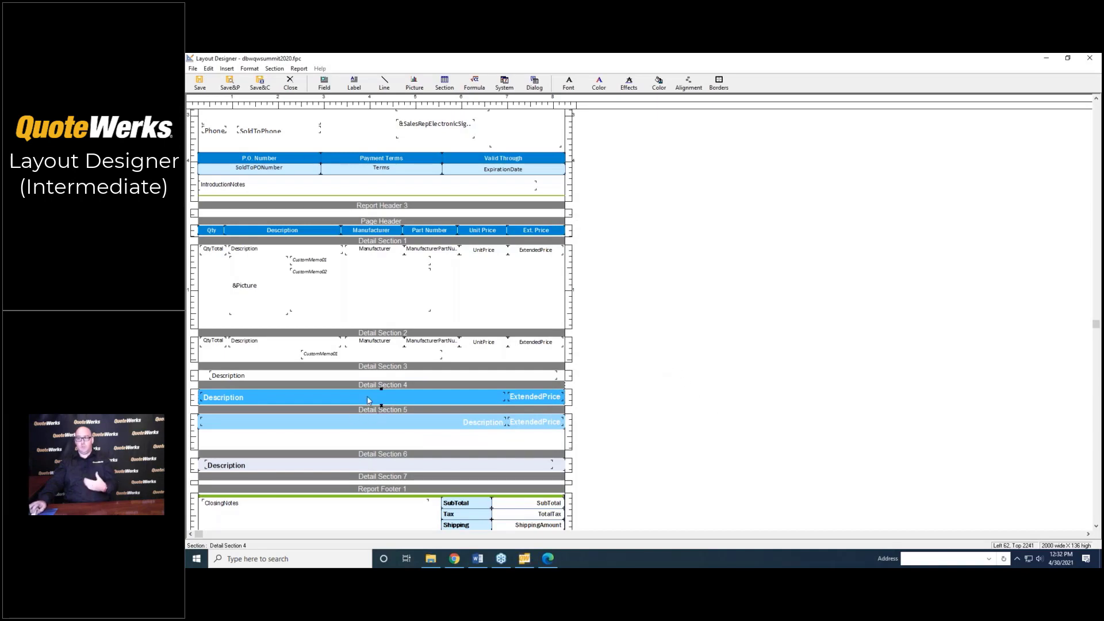
Step: Save and preview the quote with the dbwqwsummit2020.fpc layout, check its second page, and close the preview
left_click(230, 92)
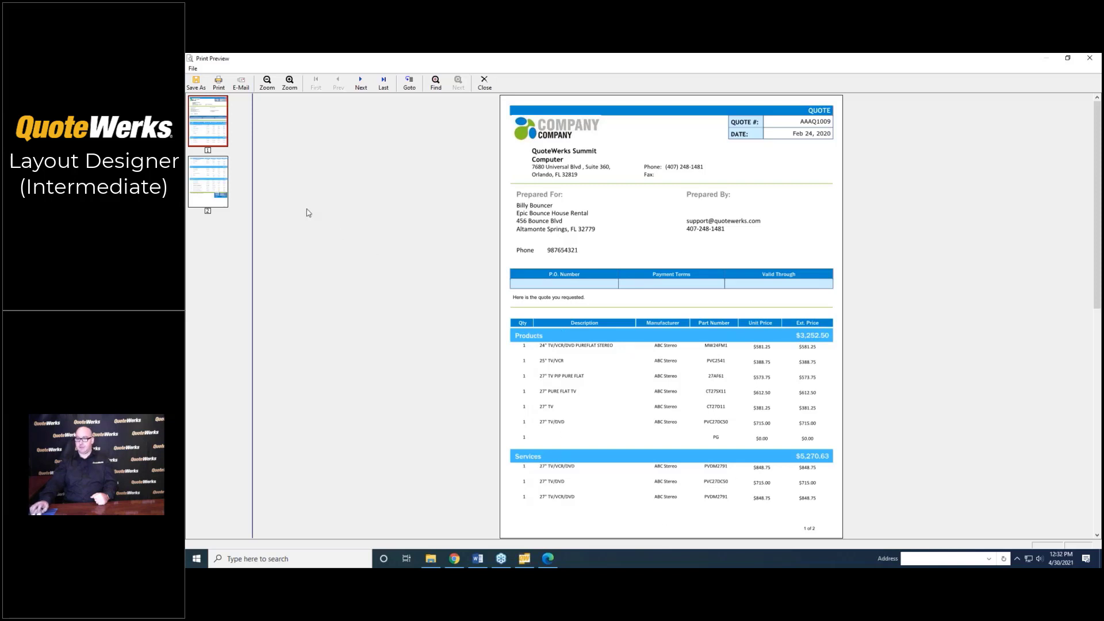
left_click(222, 176)
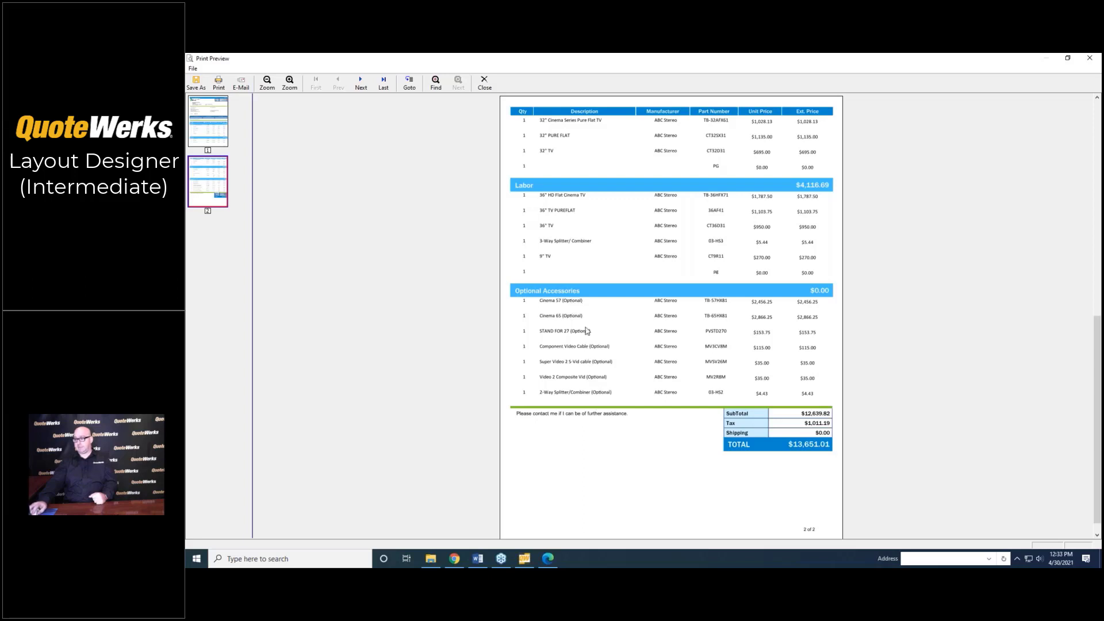
left_click(482, 82)
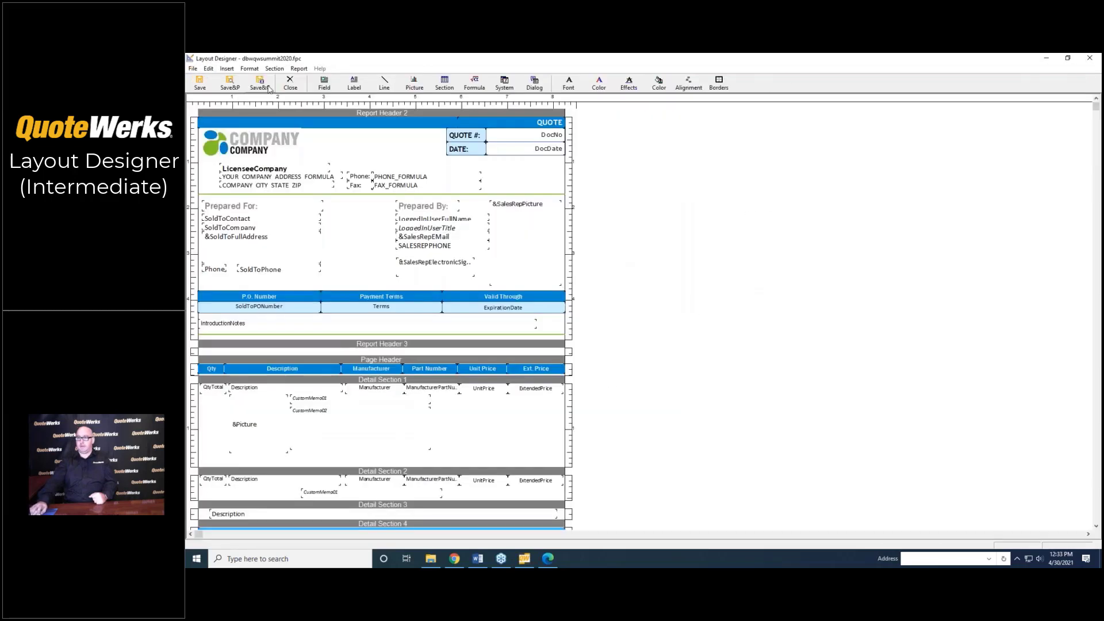
Step: Save and close the dbwqwsummit2020.fpc layout, preview the quote with it from the delivery window, and close the preview
left_click(268, 88)
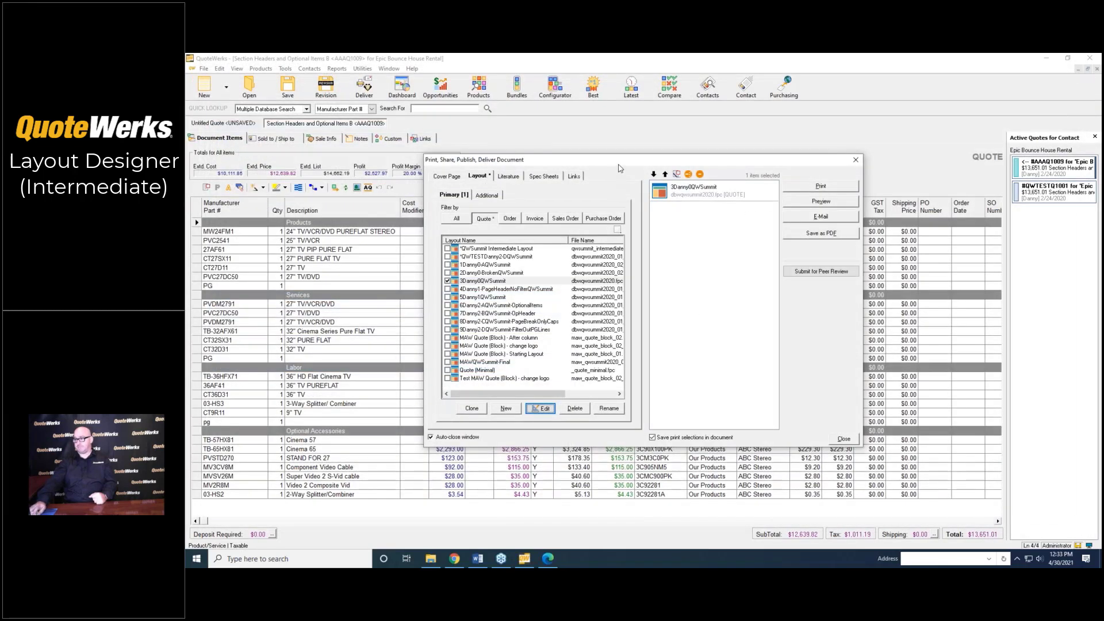
left_click_drag(627, 156, 663, 104)
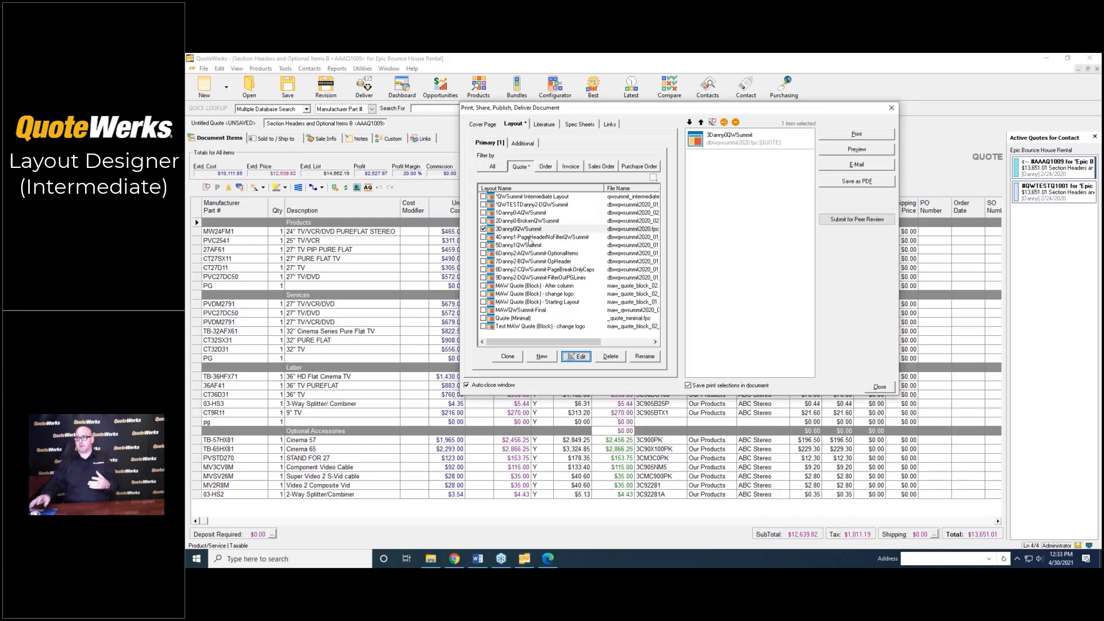
left_click(831, 152)
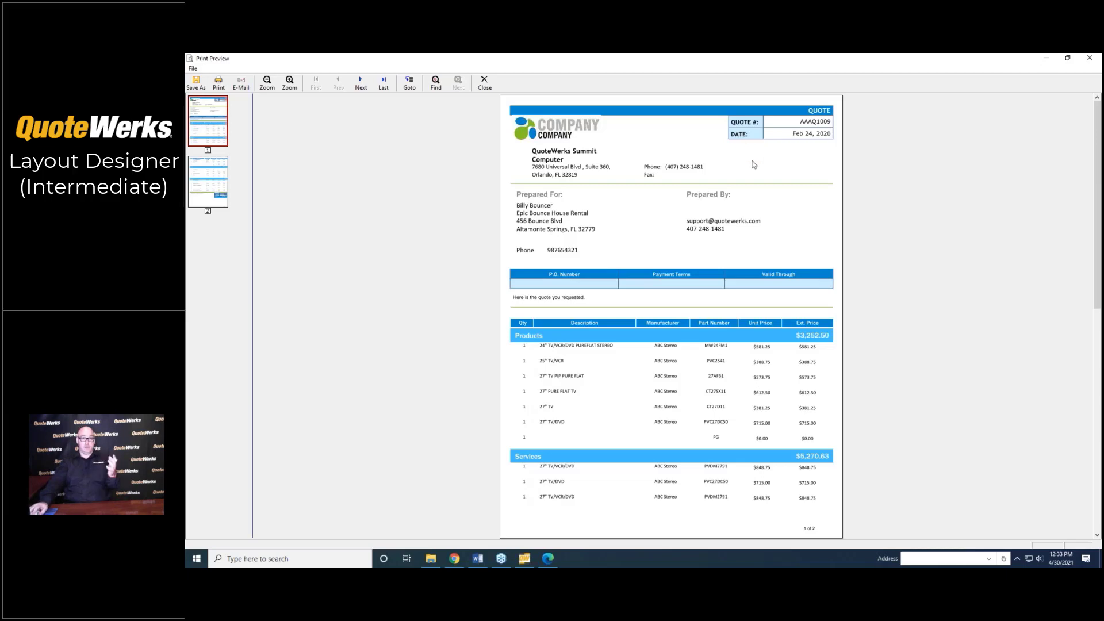
left_click(484, 84)
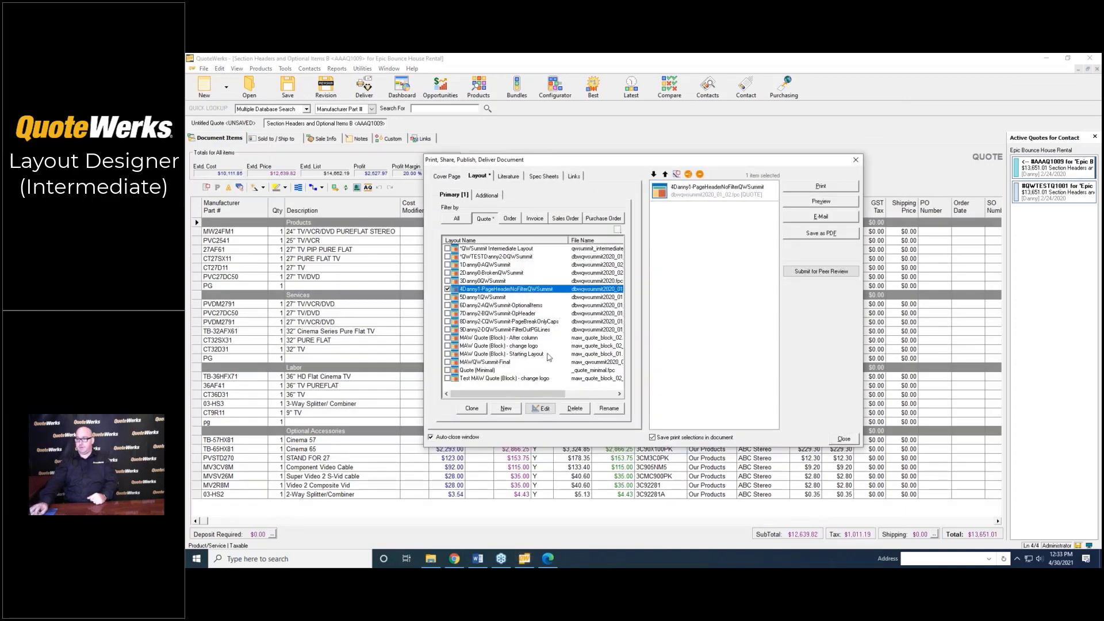
Step: Open the PageHeaderNoFilter layout dbwqwsummit2020_01_02.fpc for editing and review the Page Header's filter criteria, leaving without changes
left_click(540, 409)
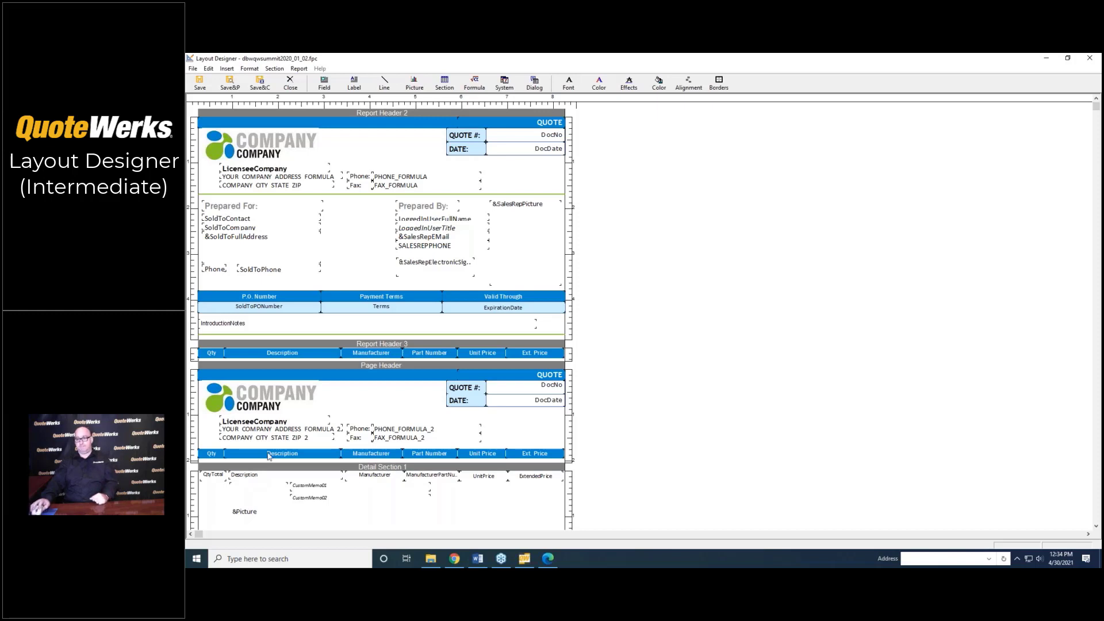
right_click(384, 368)
left_click(422, 420)
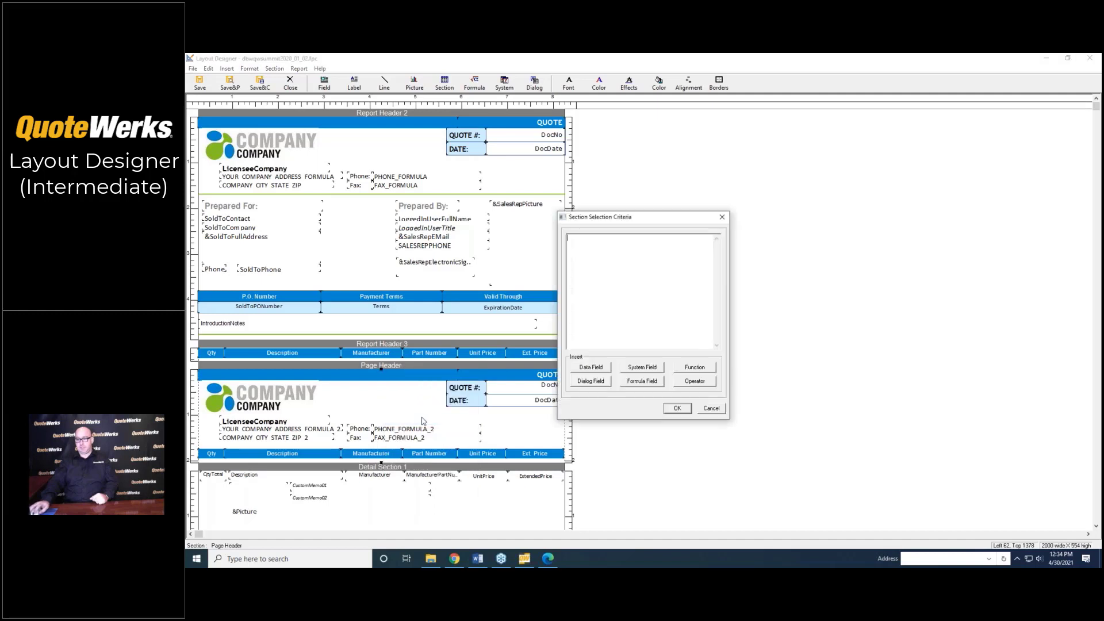
left_click(710, 408)
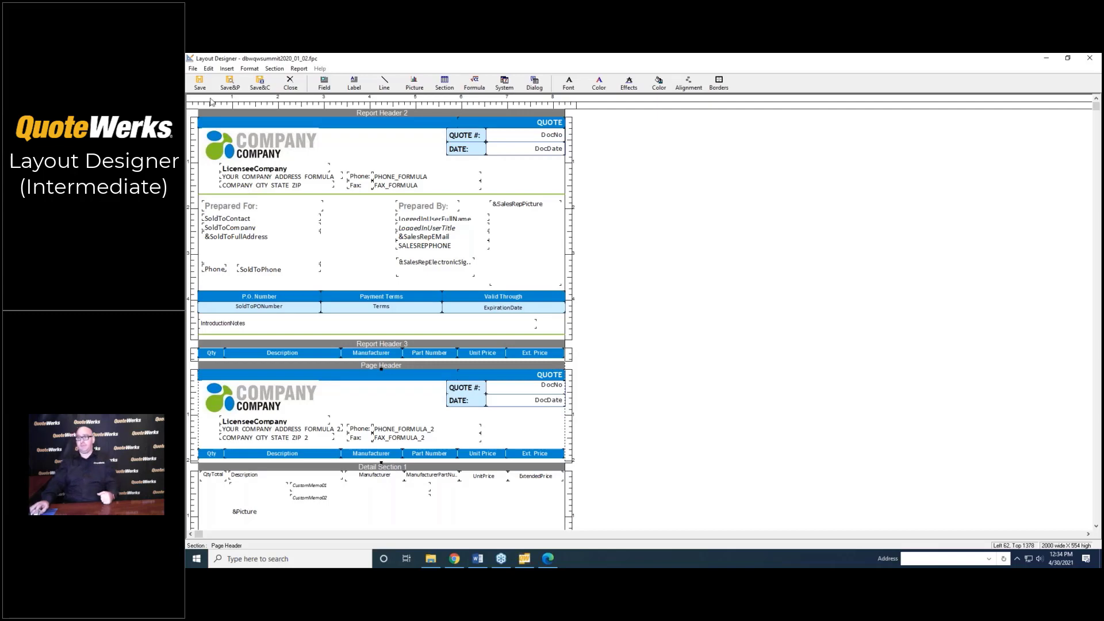
Step: Save and preview the quote with the dbwqwsummit2020_01_02.fpc layout, and close the preview and the designer
left_click(230, 83)
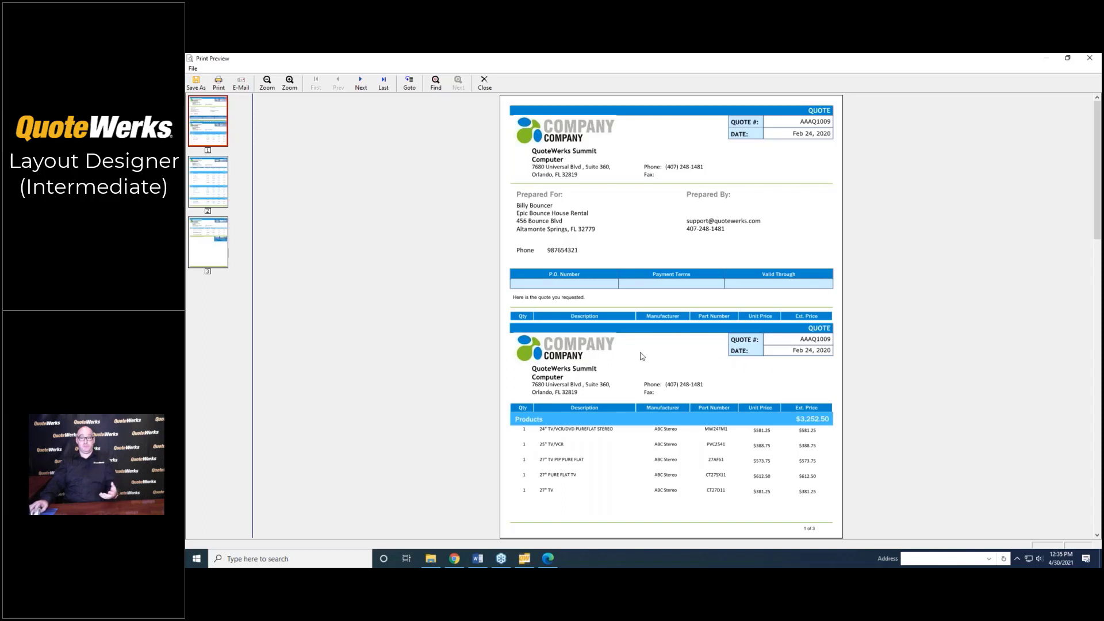
left_click(484, 84)
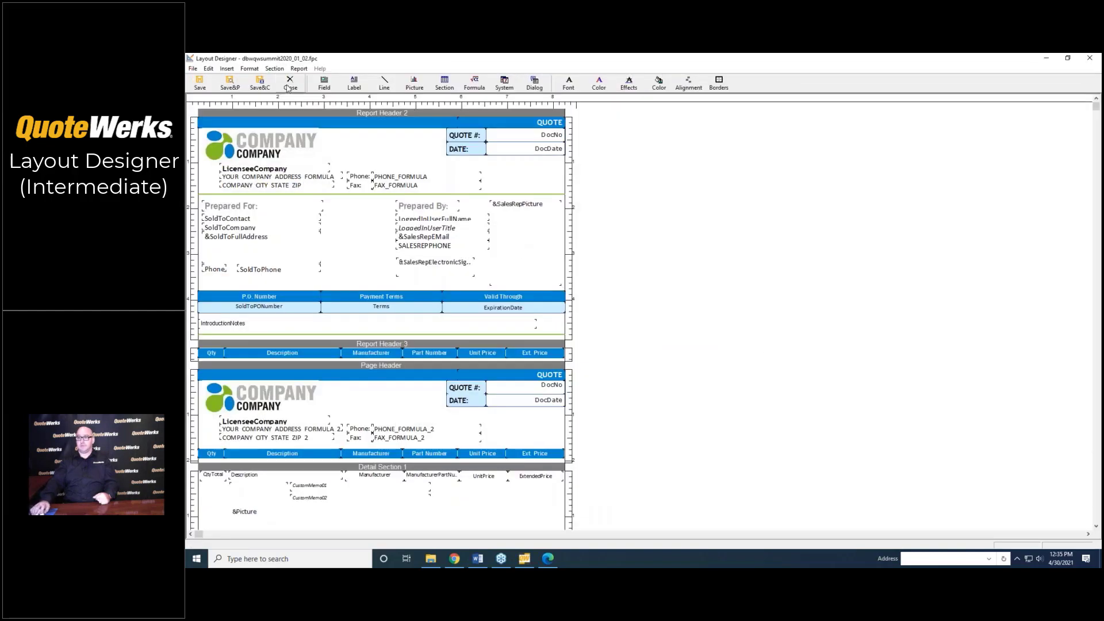
left_click(290, 84)
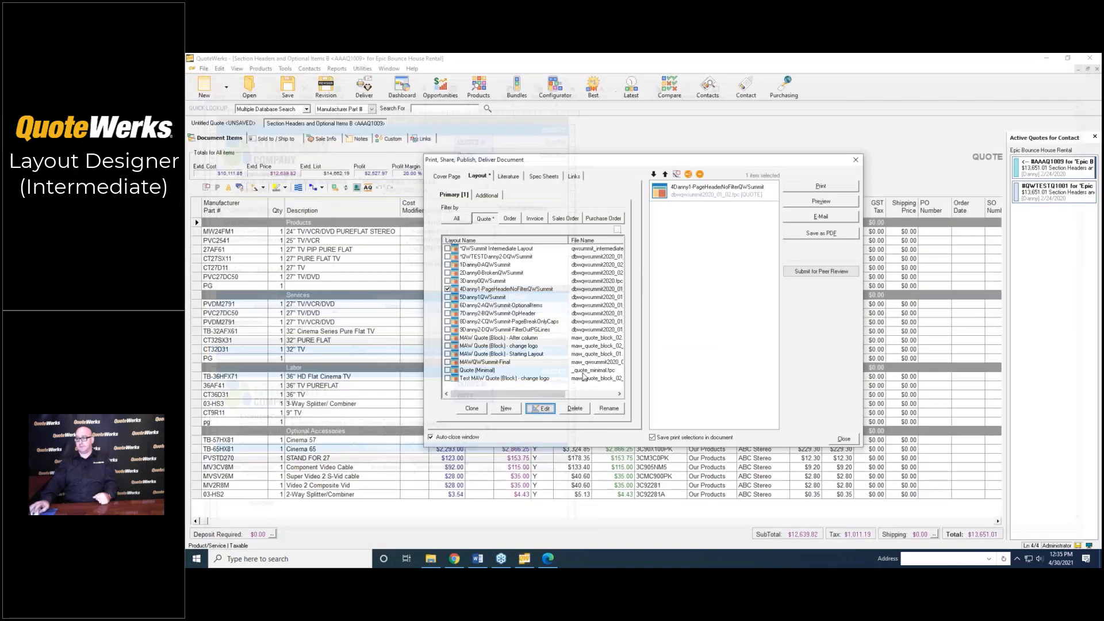
Step: Open the dbwqwsummit2020_01.fpc layout for editing and review the Page Header's filter criteria without changing them
left_click(497, 298)
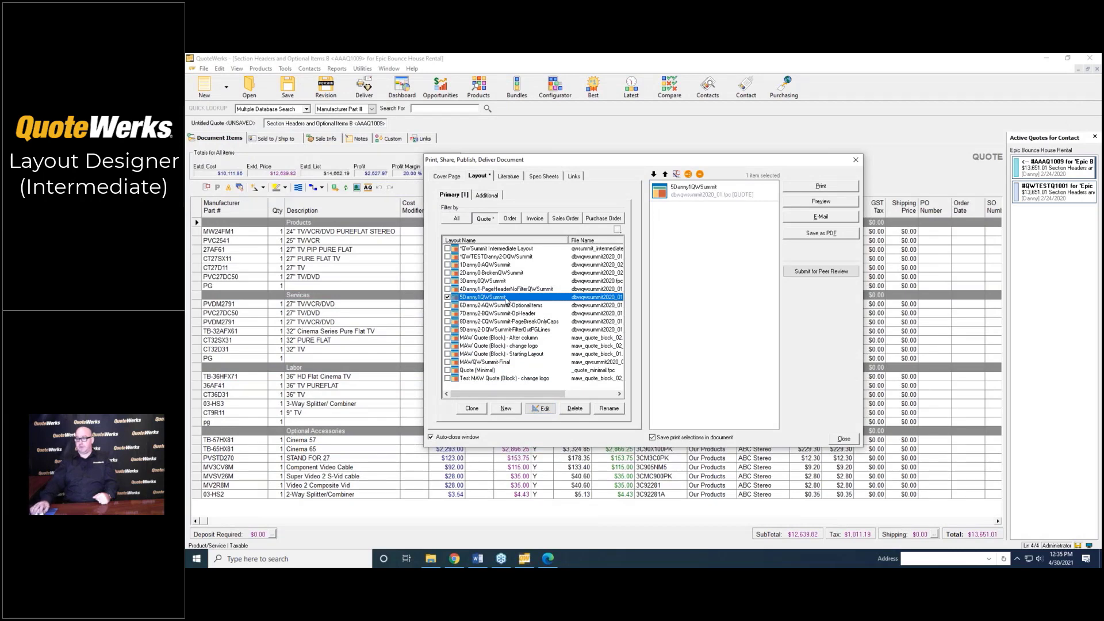
left_click(543, 409)
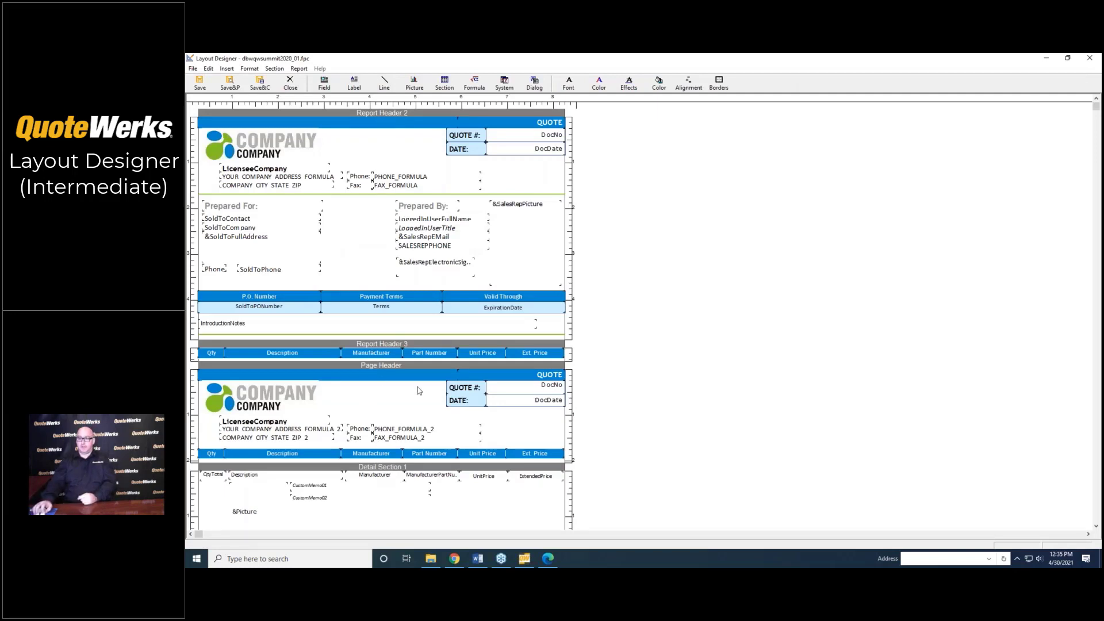
right_click(380, 366)
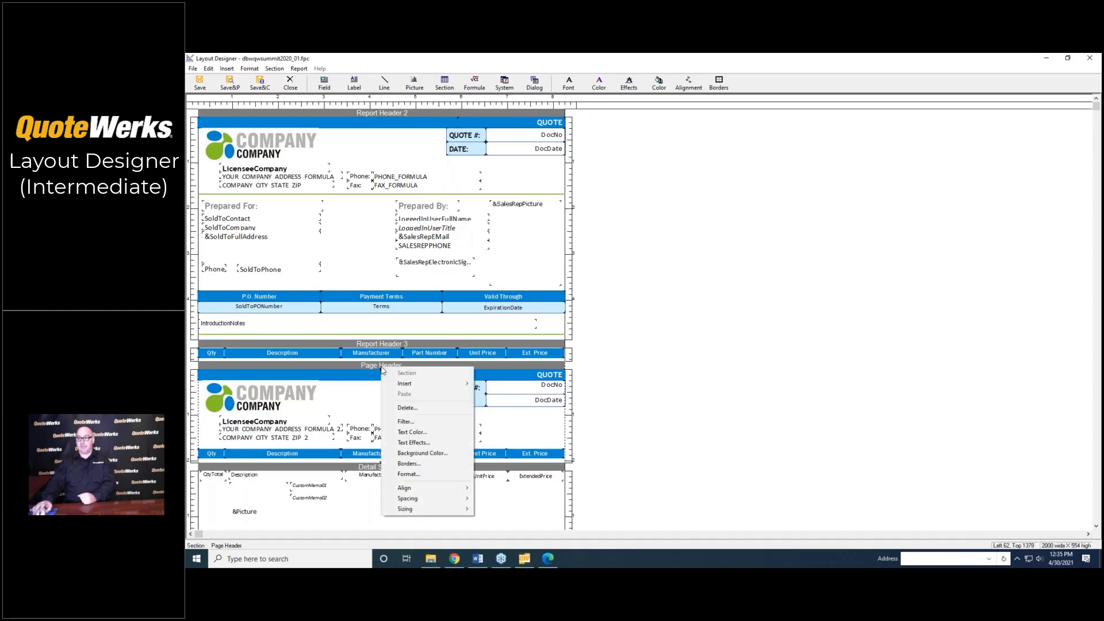
left_click(406, 421)
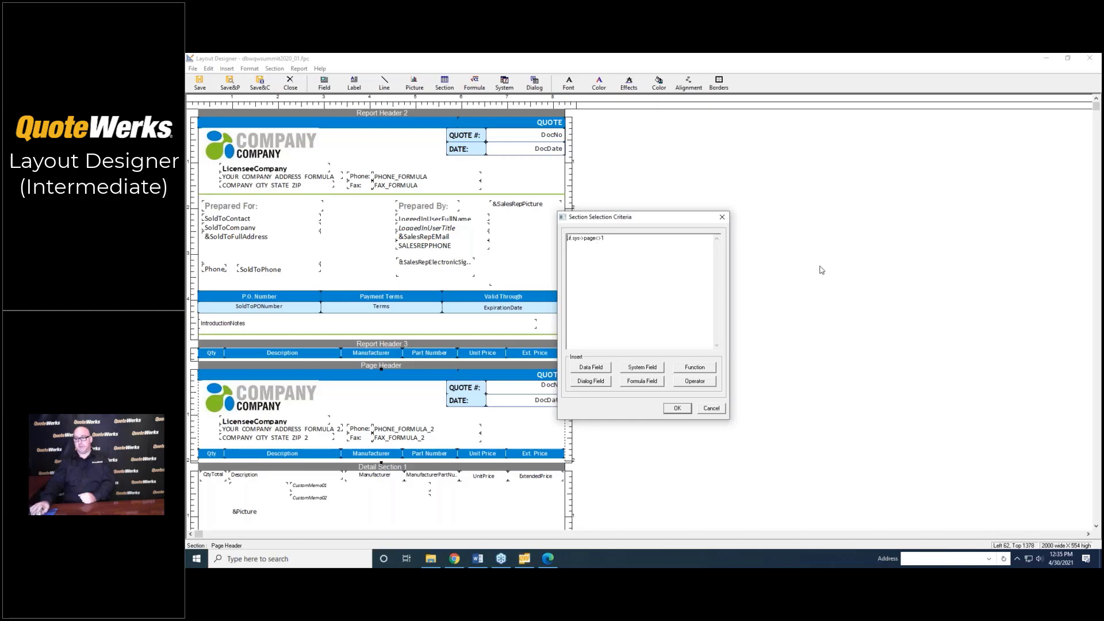
left_click(677, 408)
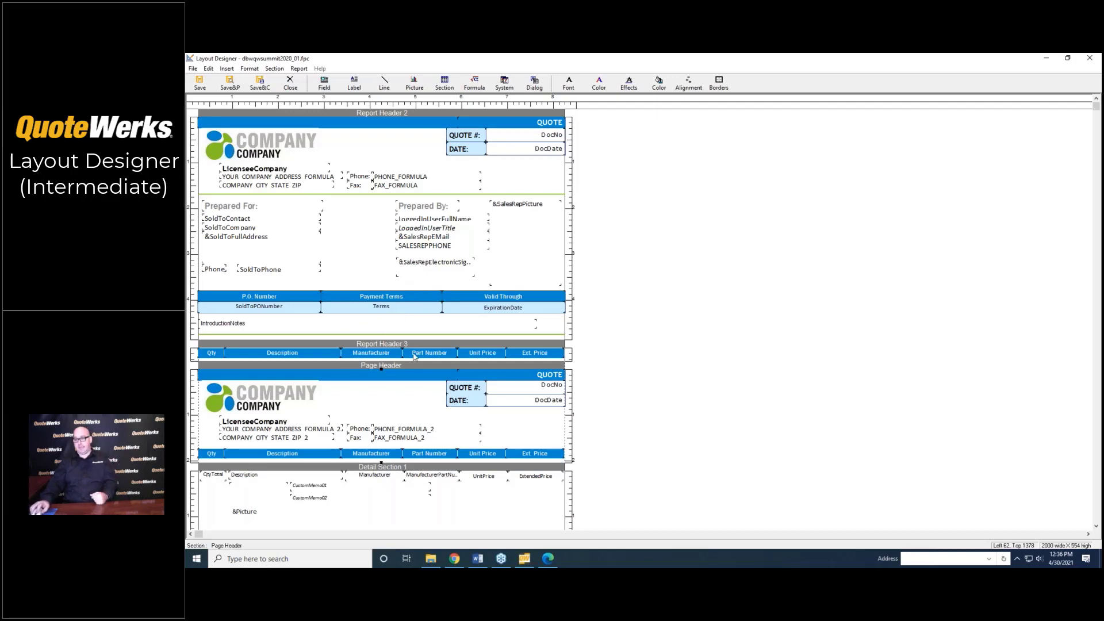
Step: Save and preview the quote with the dbwqwsummit2020_01.fpc layout, check the headers on pages 2 and 3, and close the preview
left_click(240, 91)
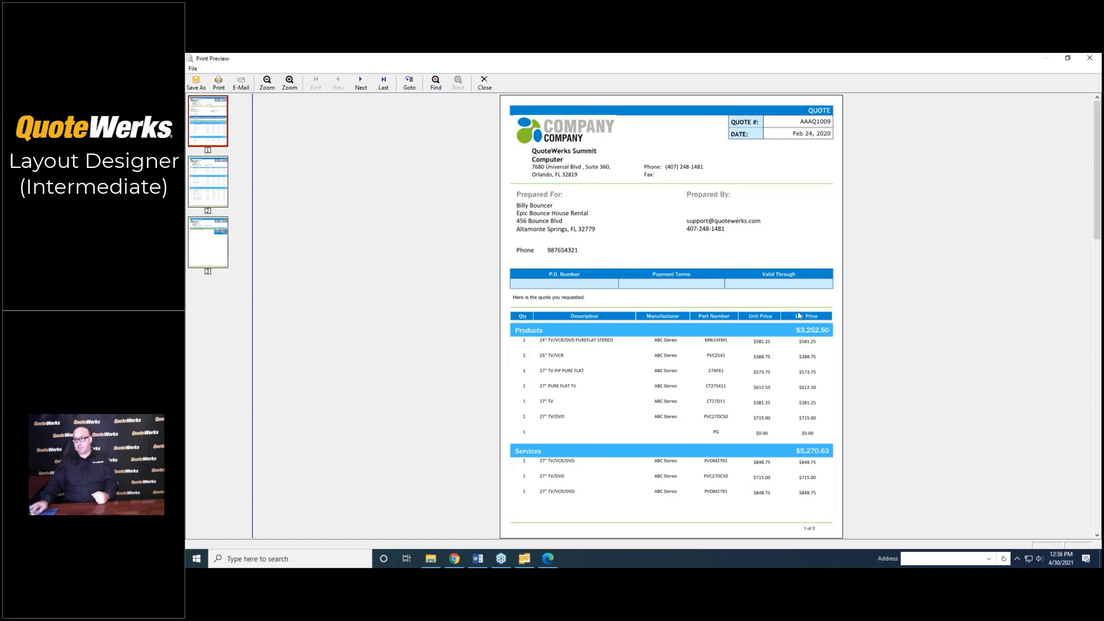
left_click(223, 184)
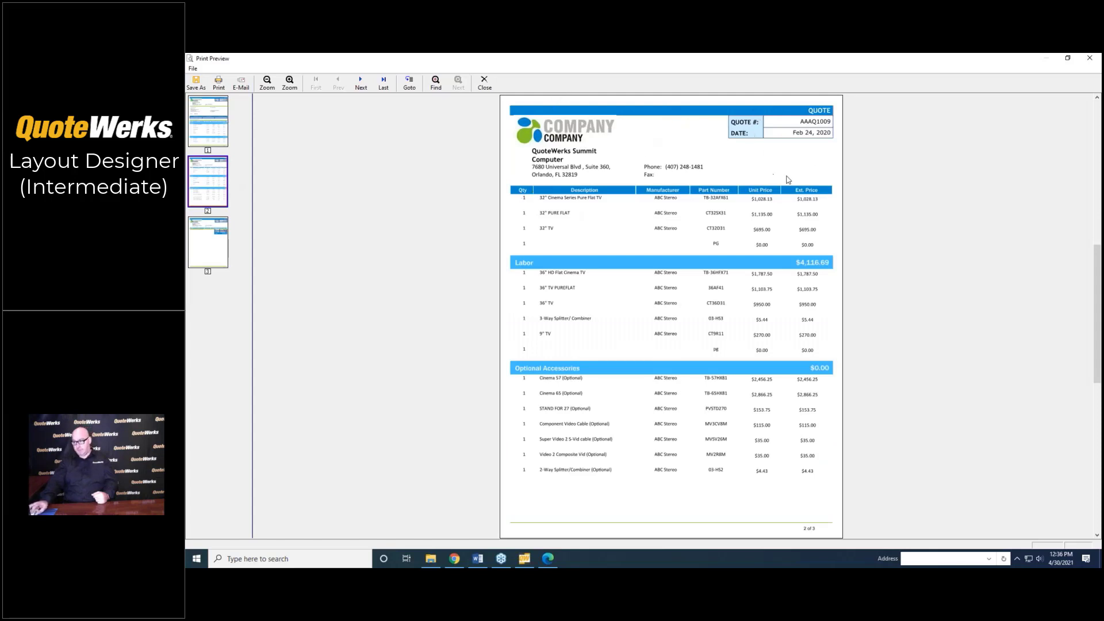
left_click(196, 234)
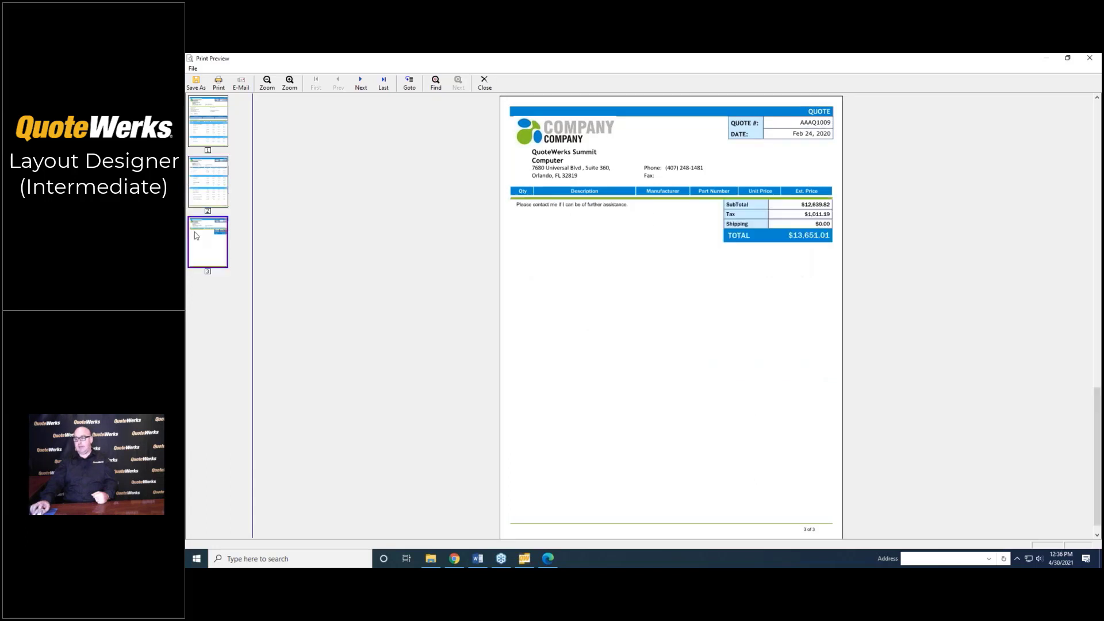
left_click(211, 198)
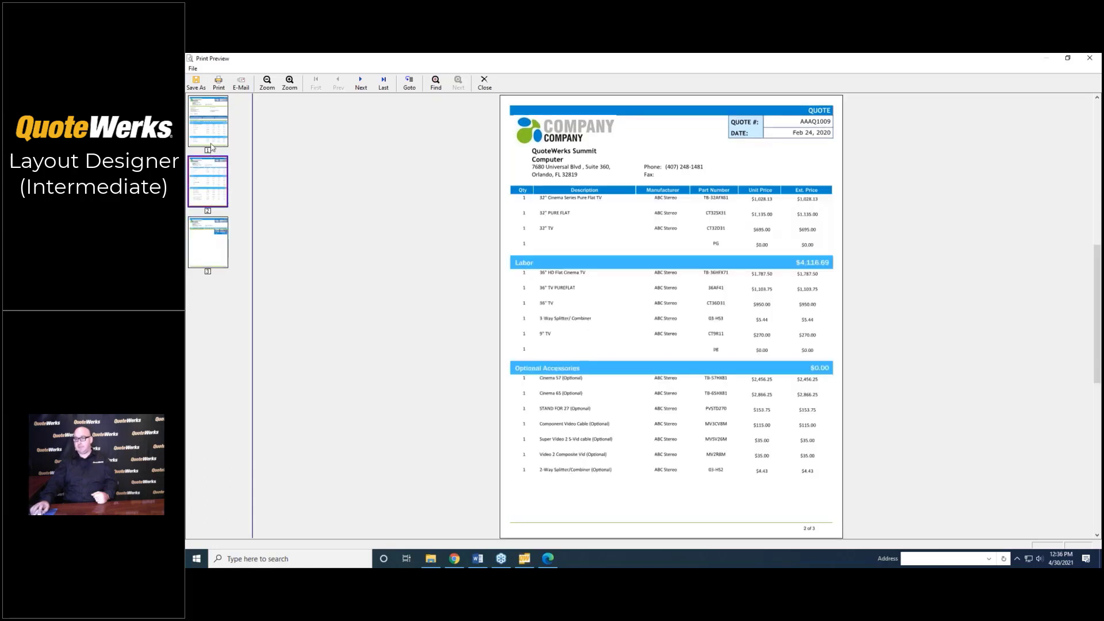
left_click(216, 238)
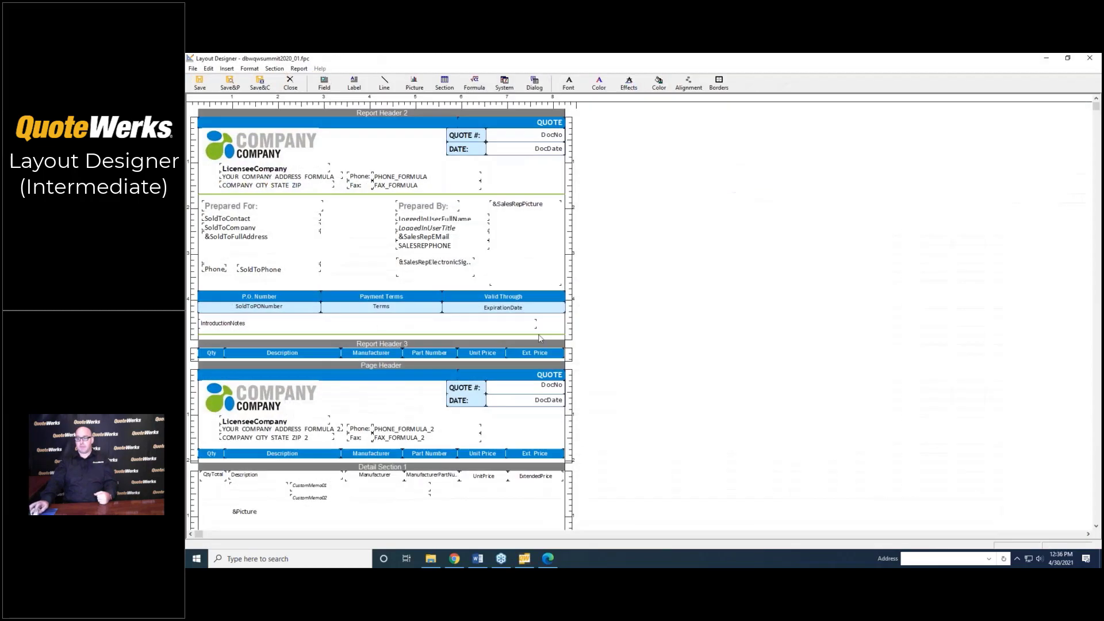
Step: Close the dbwqwsummit2020_01.fpc layout in the designer and return to the quote's document items
scroll(575, 348, "down", 1)
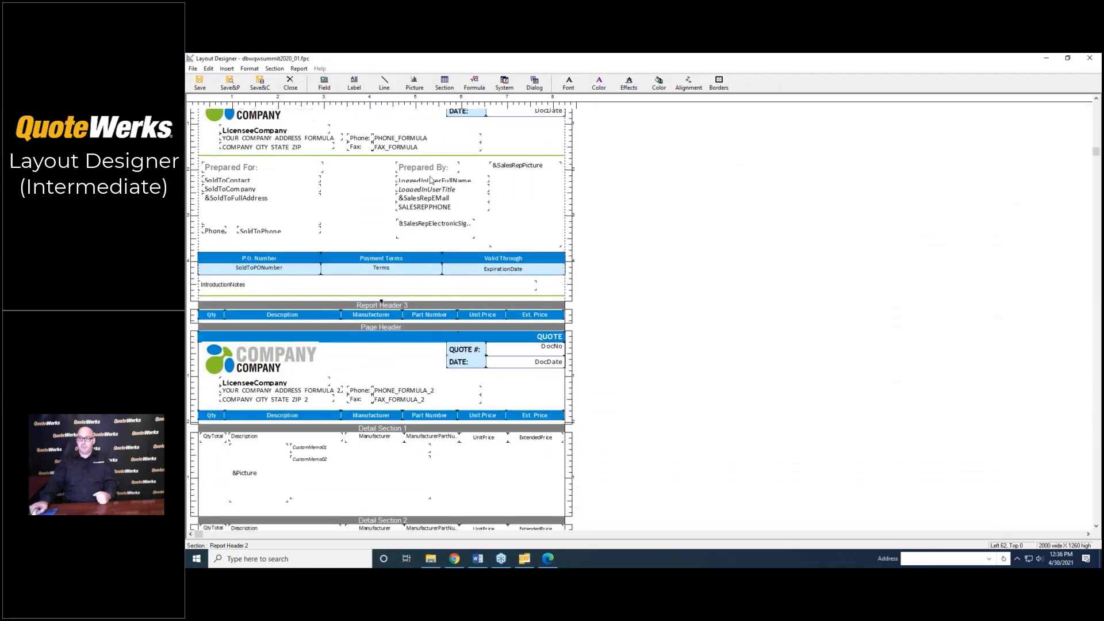
left_click(291, 82)
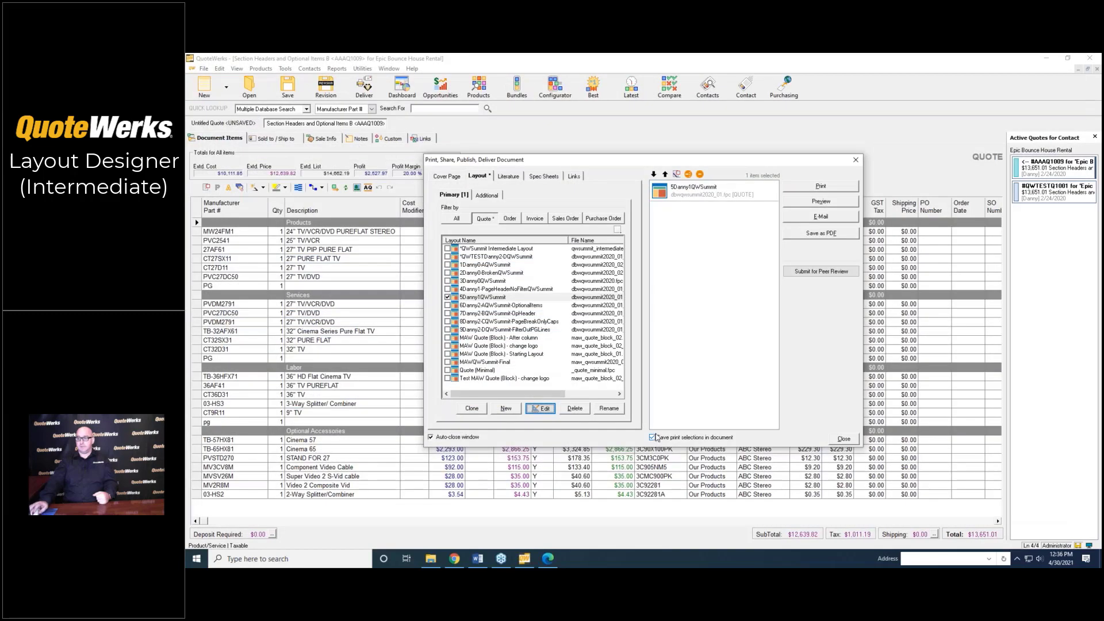
left_click(844, 440)
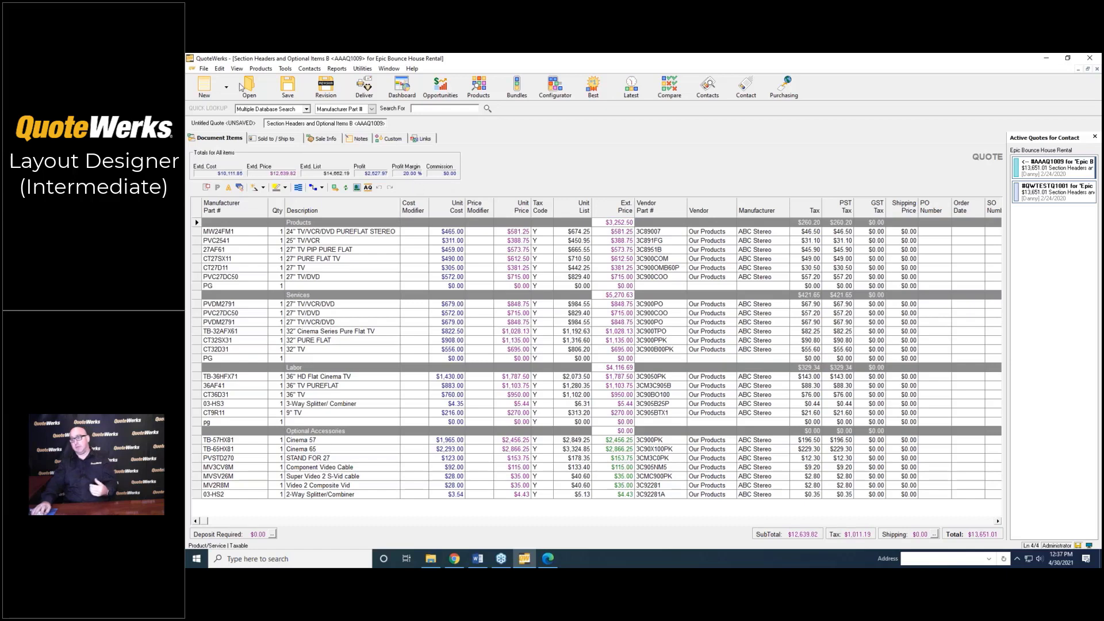
Step: Reopen the quote's delivery window and open the OptionalItems layout dbwqwsummit2020_01_01_01.fpc for editing
left_click(364, 86)
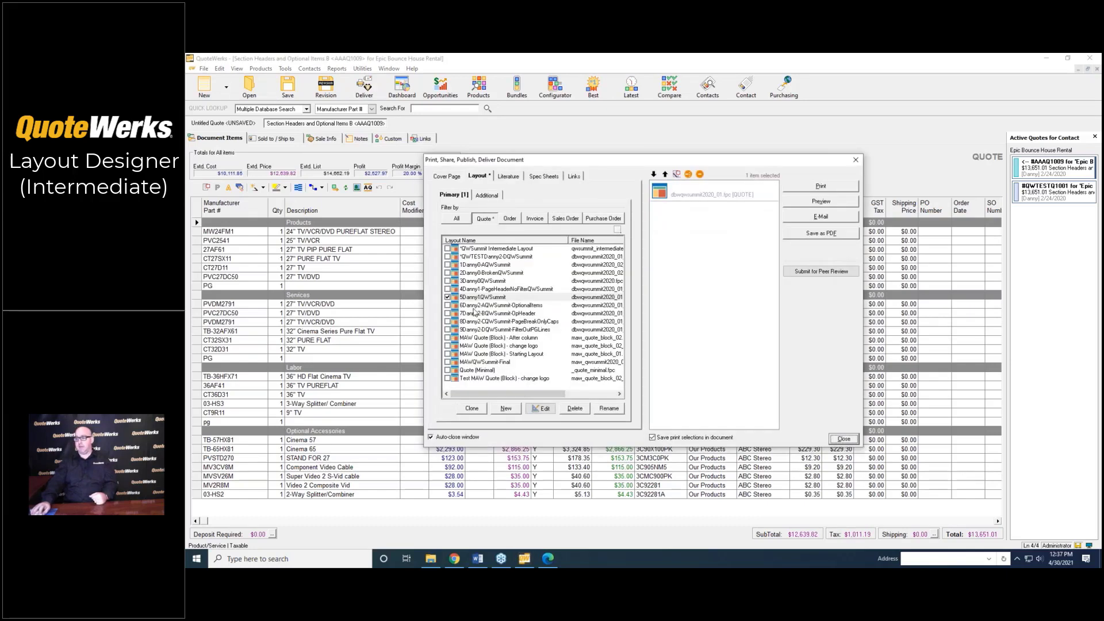
left_click(485, 306)
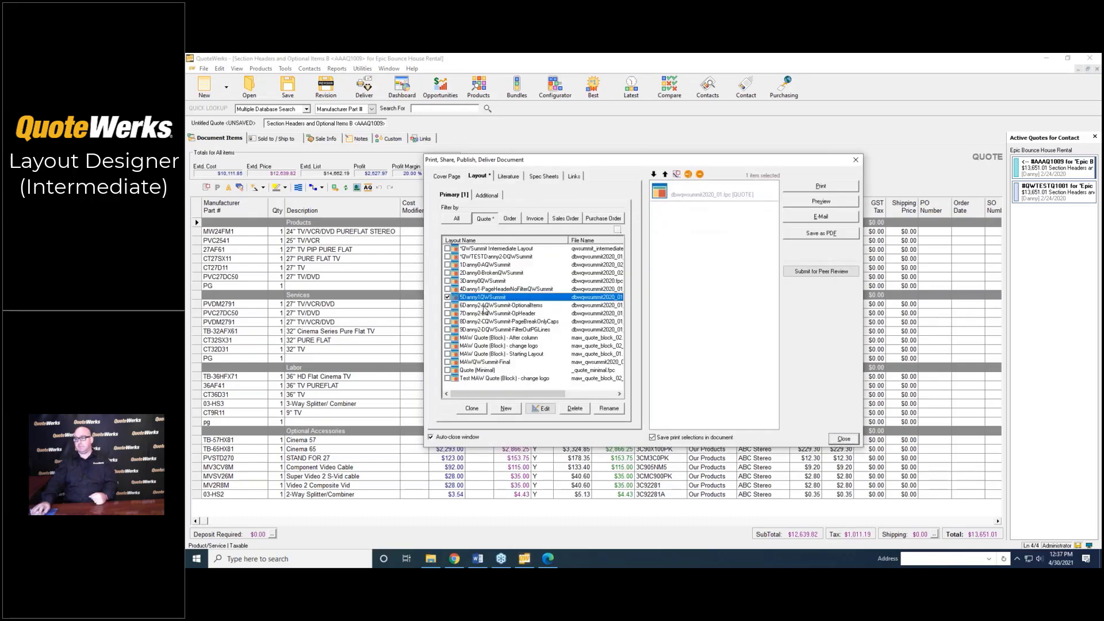
left_click(542, 408)
Step: Review the filter criteria of Detail Section 8, leaving without changes
scroll(579, 407, "down", 6)
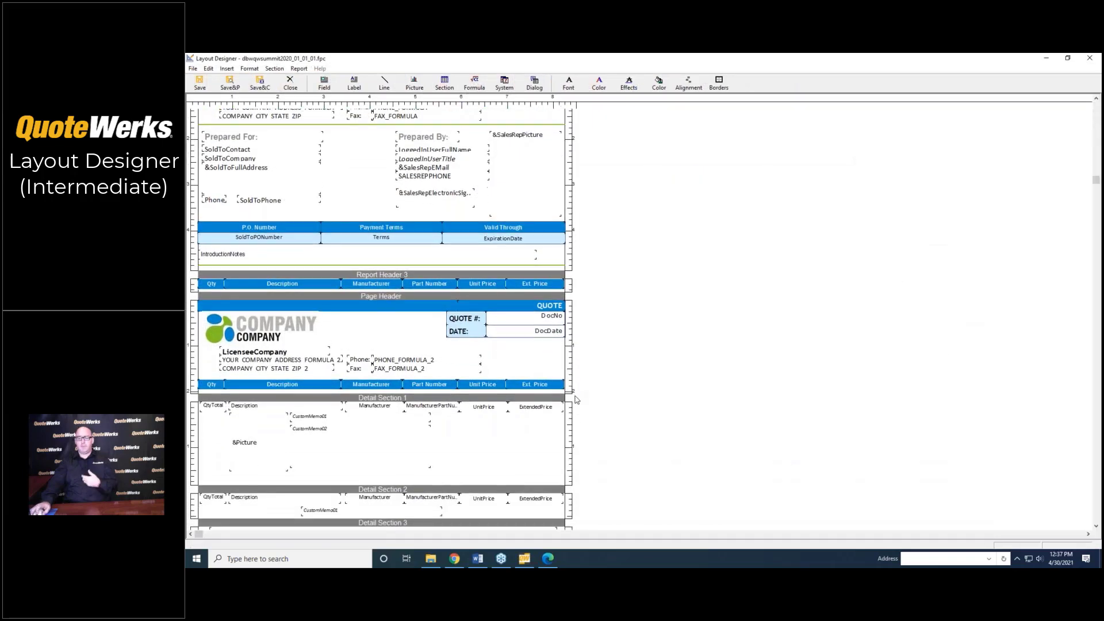
scroll(578, 406, "down", 5)
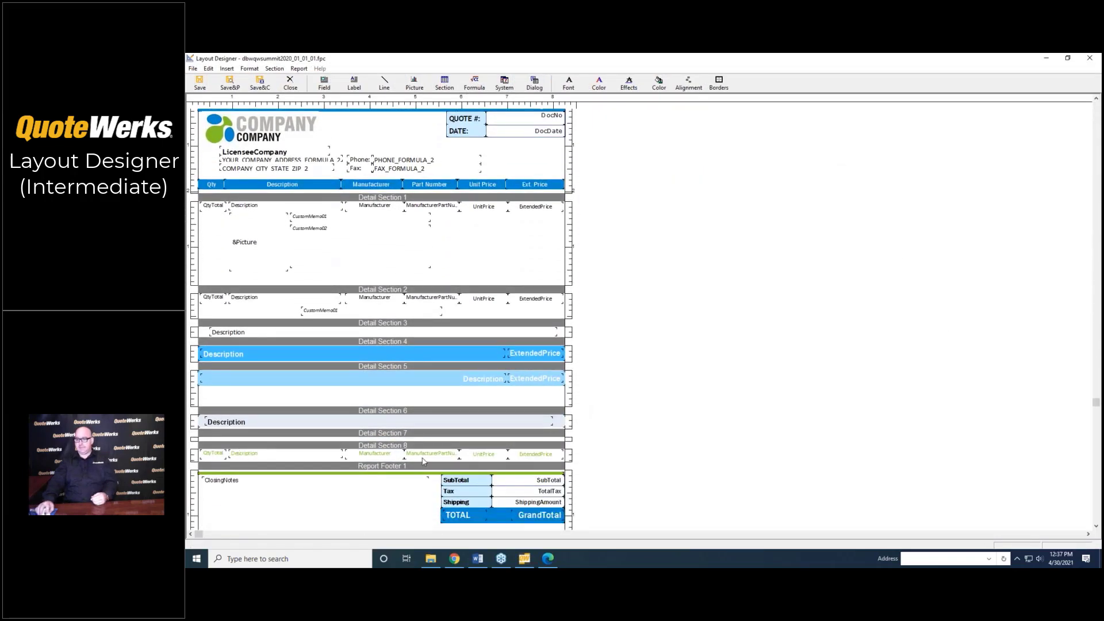
right_click(409, 450)
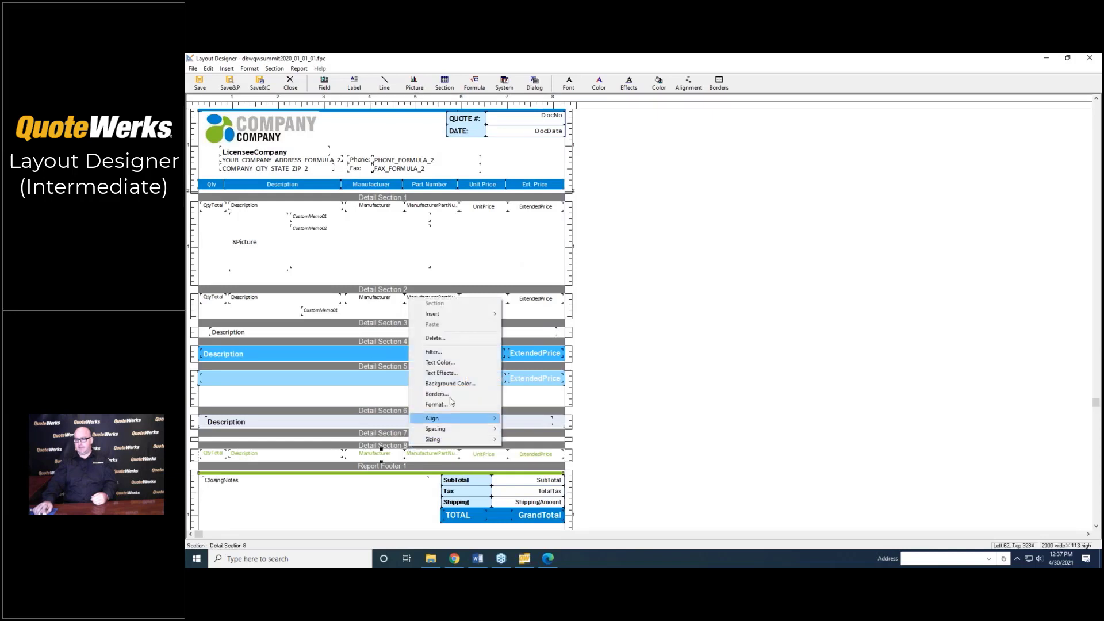
left_click(428, 355)
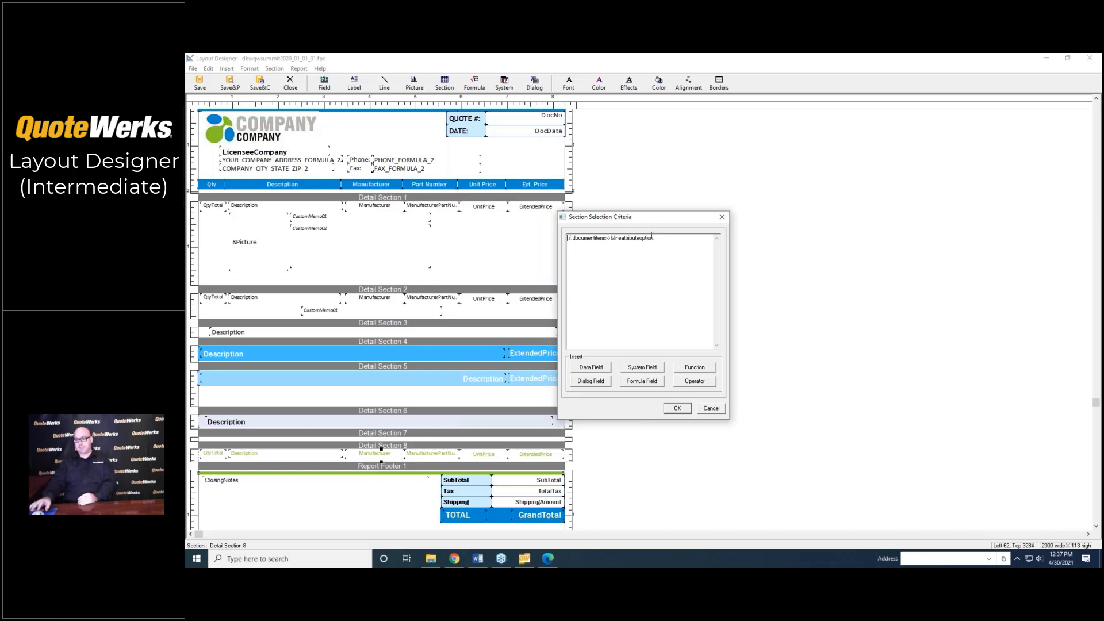
left_click(708, 410)
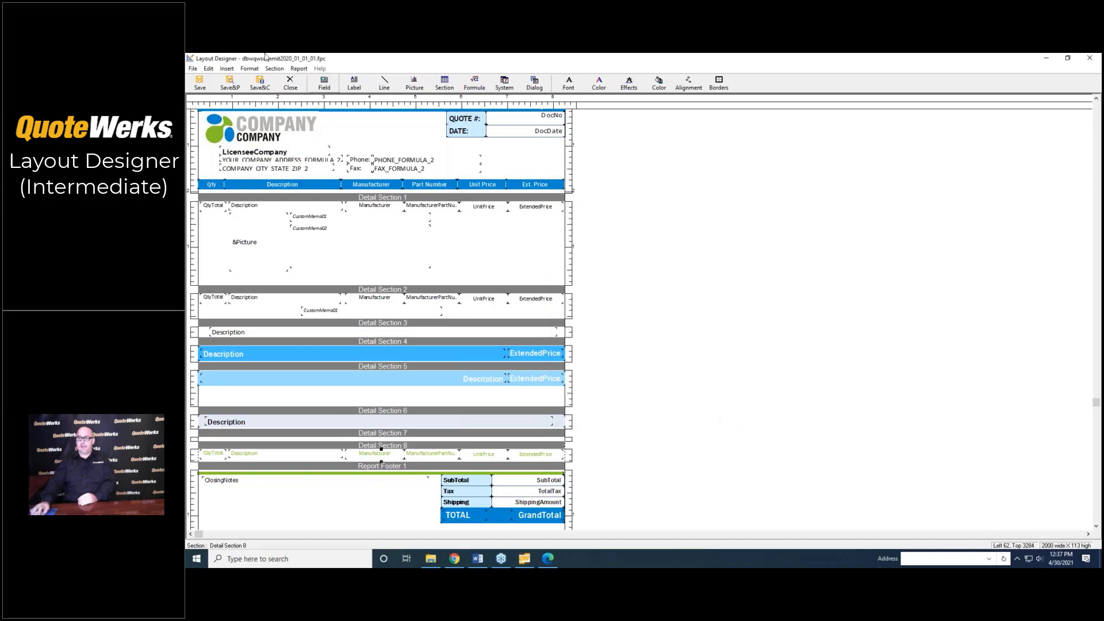
Step: Save and preview the quote with the optional-items layout, check its second page and the layout's detail sections, and close the designer
left_click(230, 83)
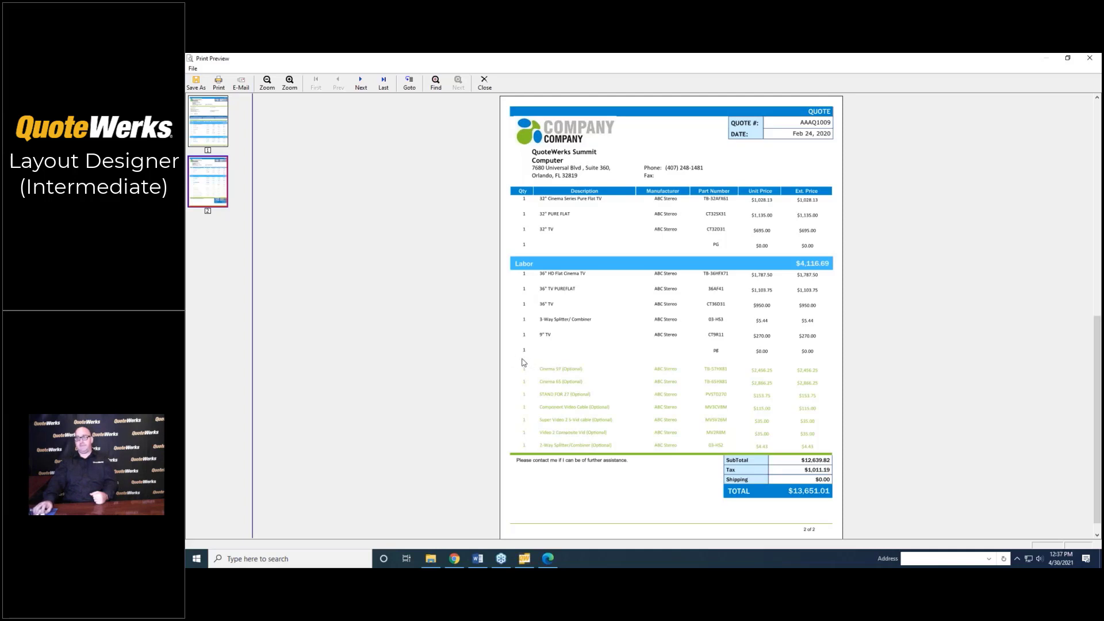
left_click(484, 82)
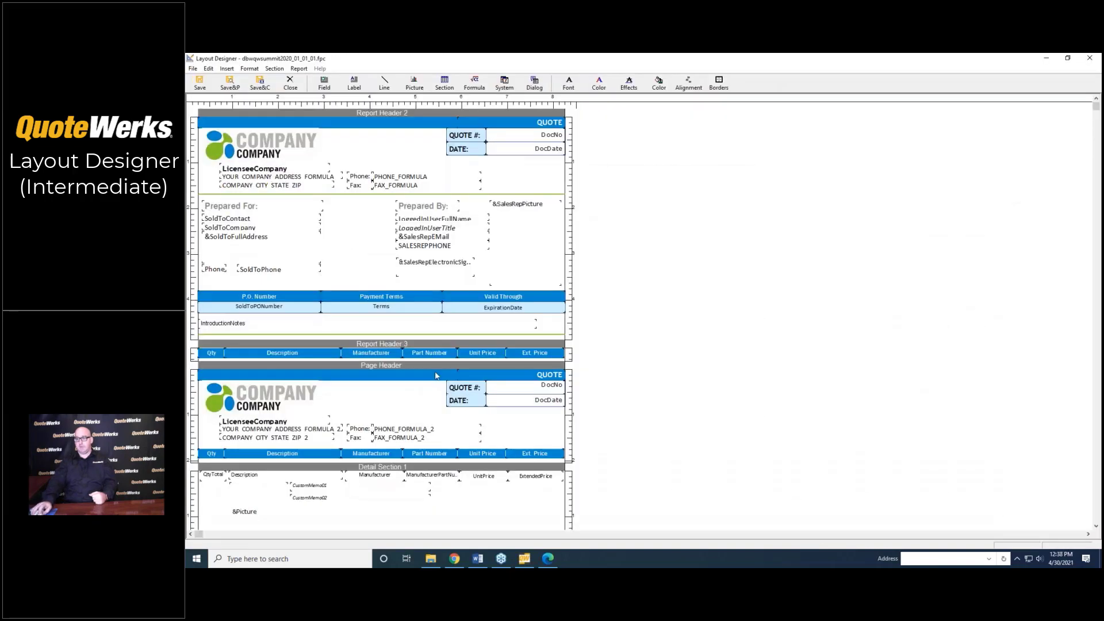
scroll(525, 383, "down", 5)
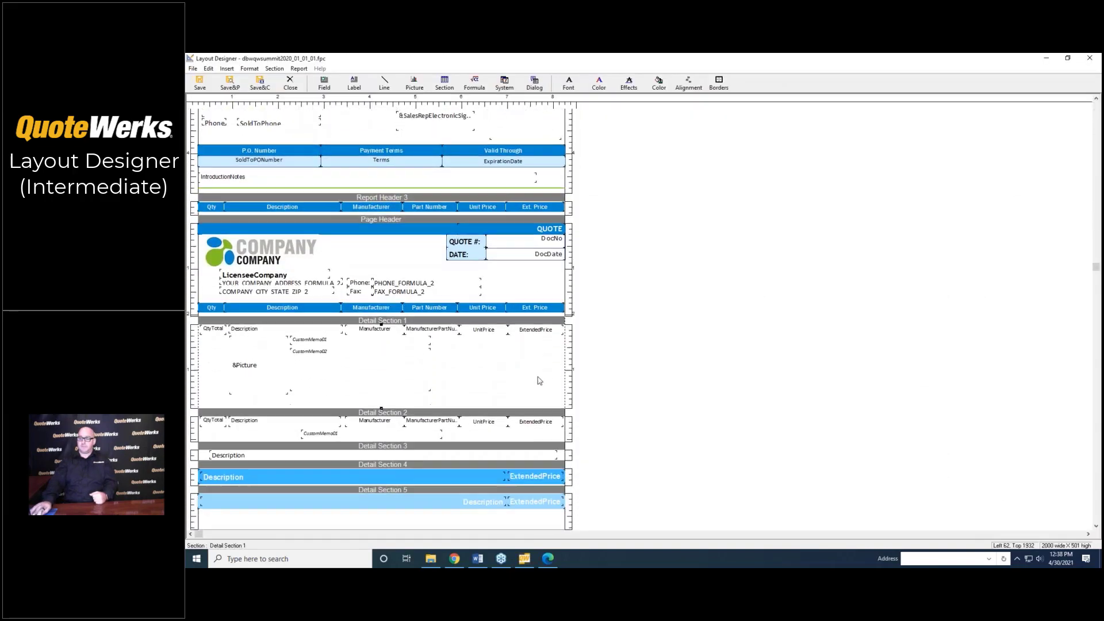
scroll(537, 377, "down", 2)
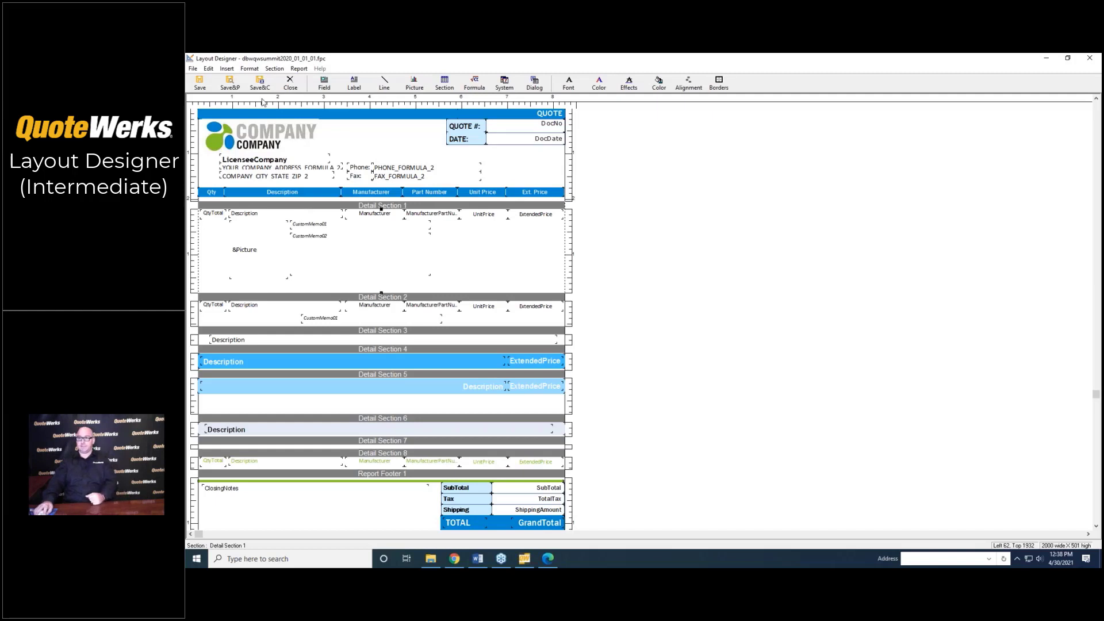
left_click(289, 82)
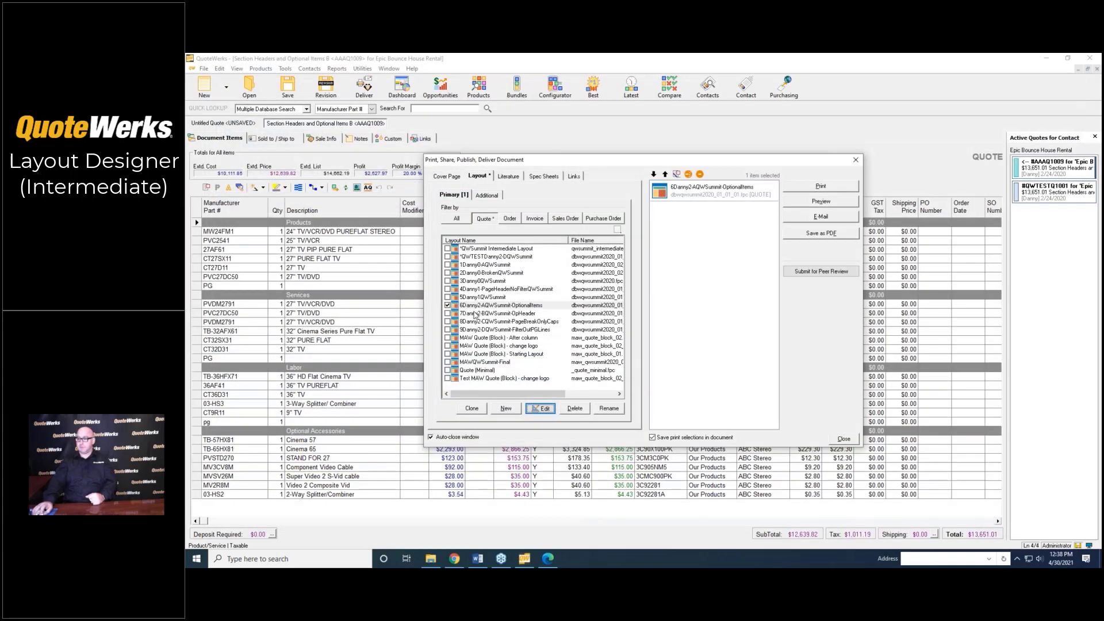
Step: Select the 7Danny2-BQWSummit-OpHeader quote layout and open it for editing at its detail sections
left_click(492, 315)
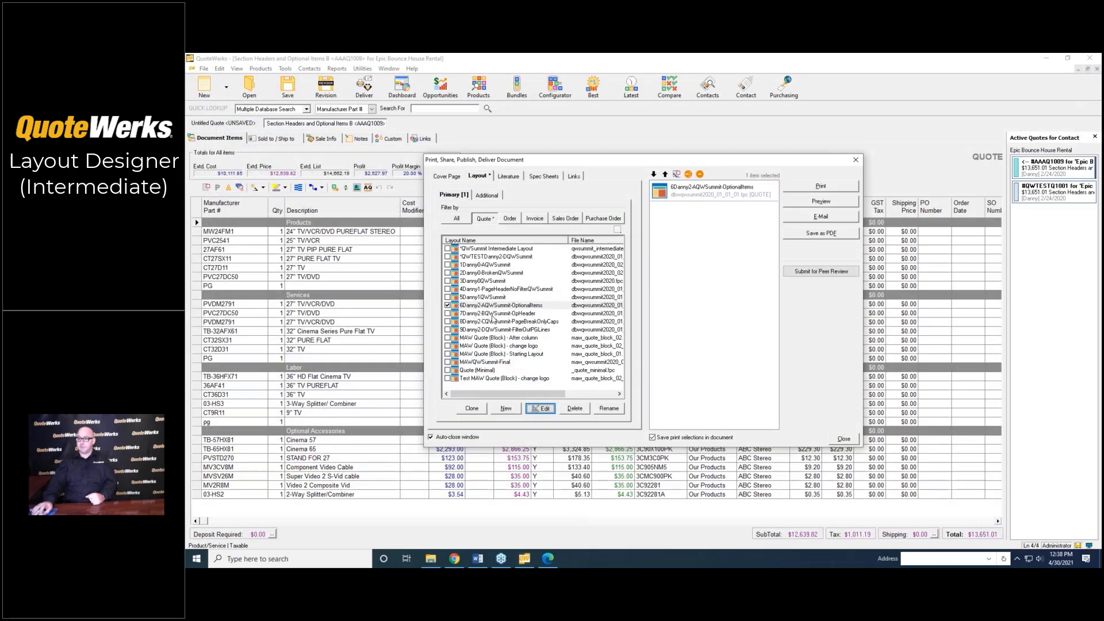
left_click(544, 409)
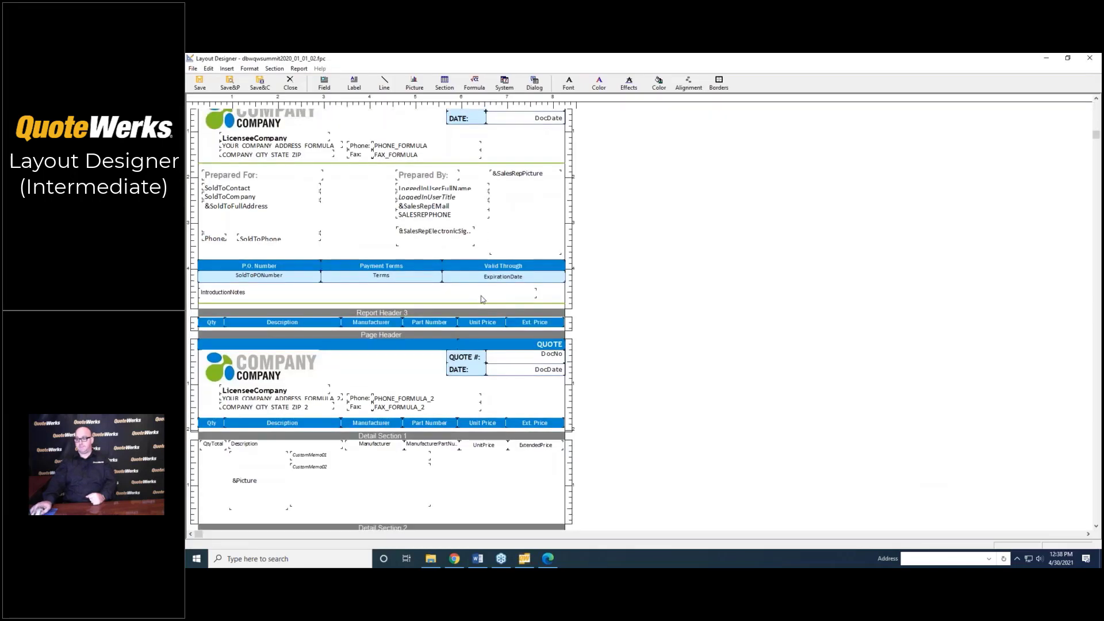
scroll(482, 299, "down", 10)
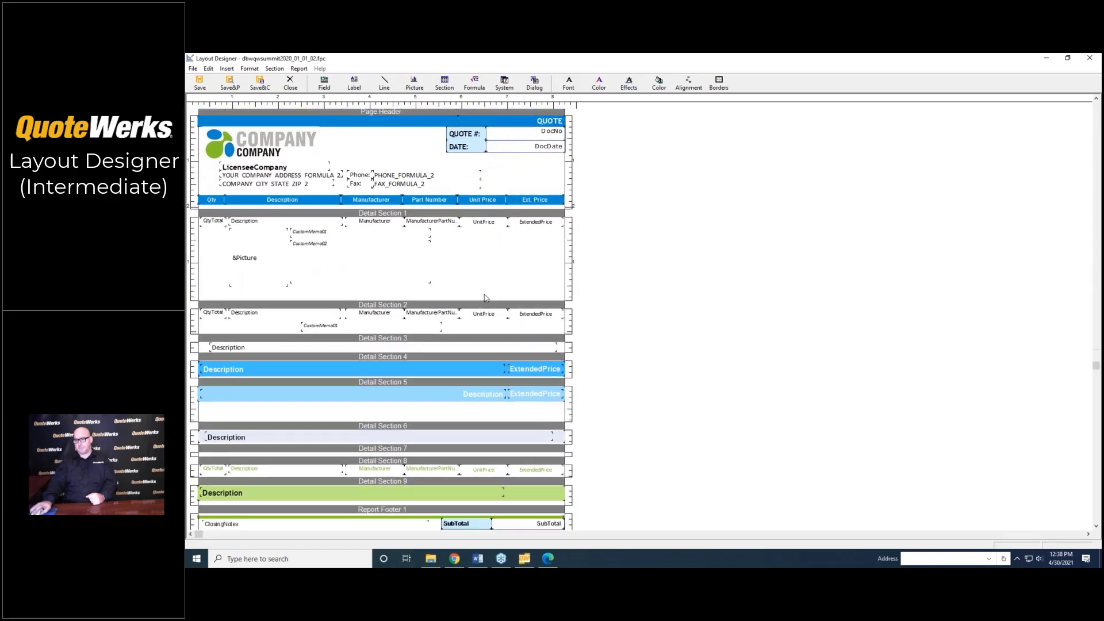
scroll(484, 298, "down", 2)
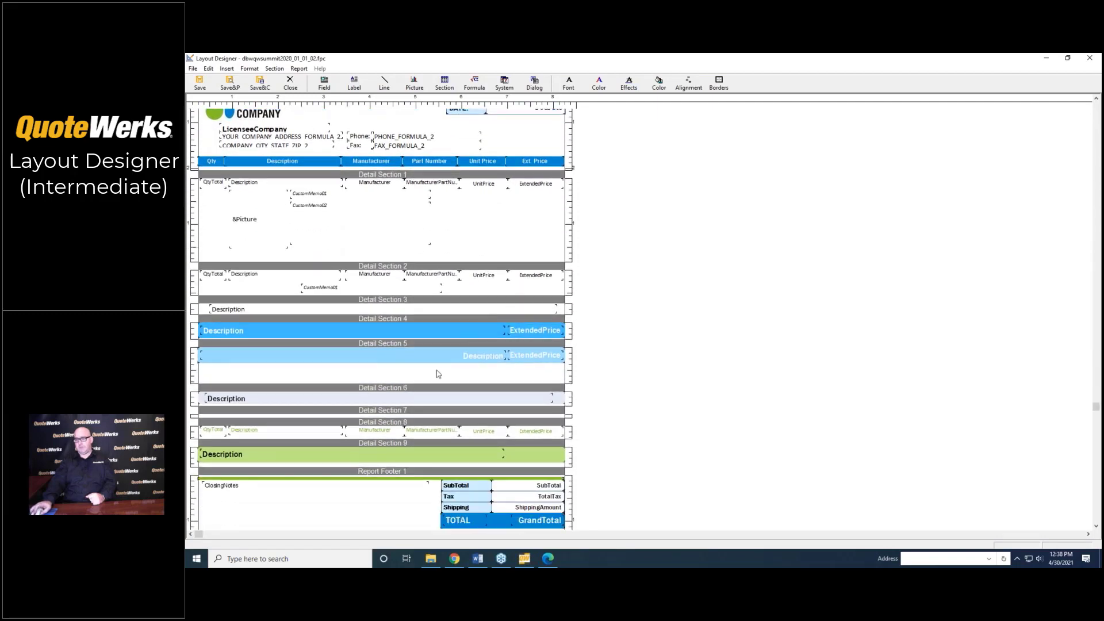
Step: Review the filter criteria of Detail Section 9, including its instr condition on the description, and close the layout without saving
right_click(384, 445)
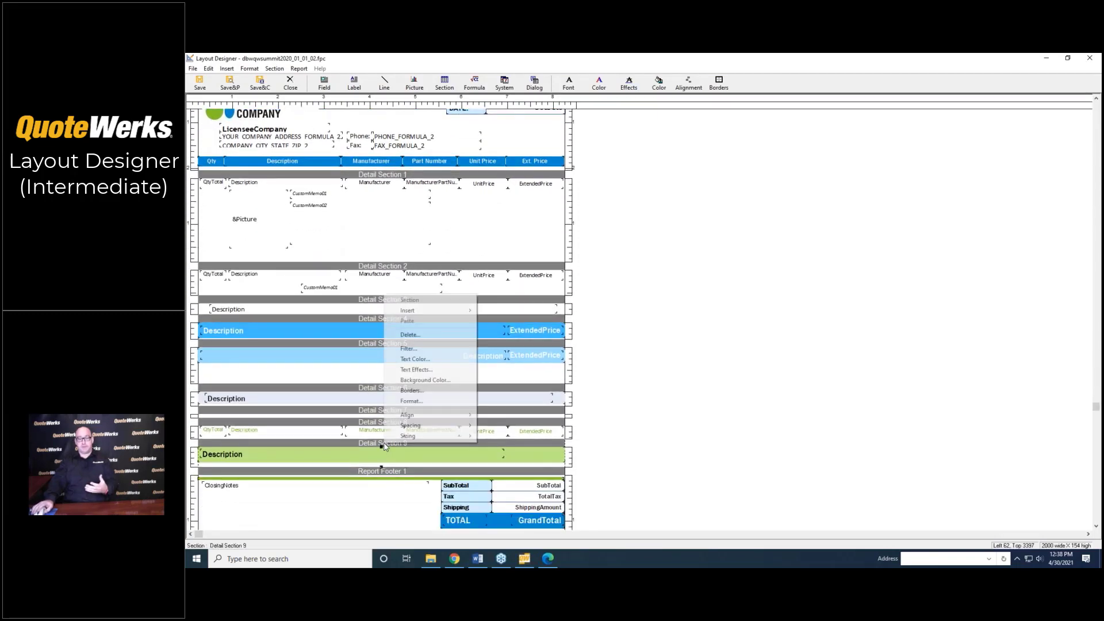
left_click(417, 352)
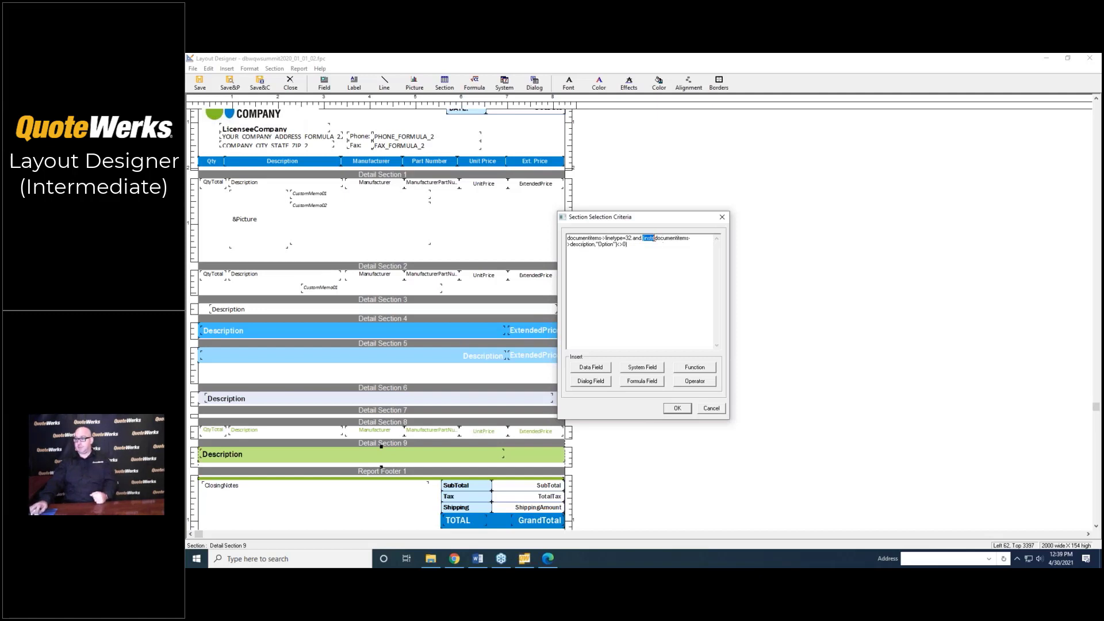
left_click_drag(653, 238, 594, 245)
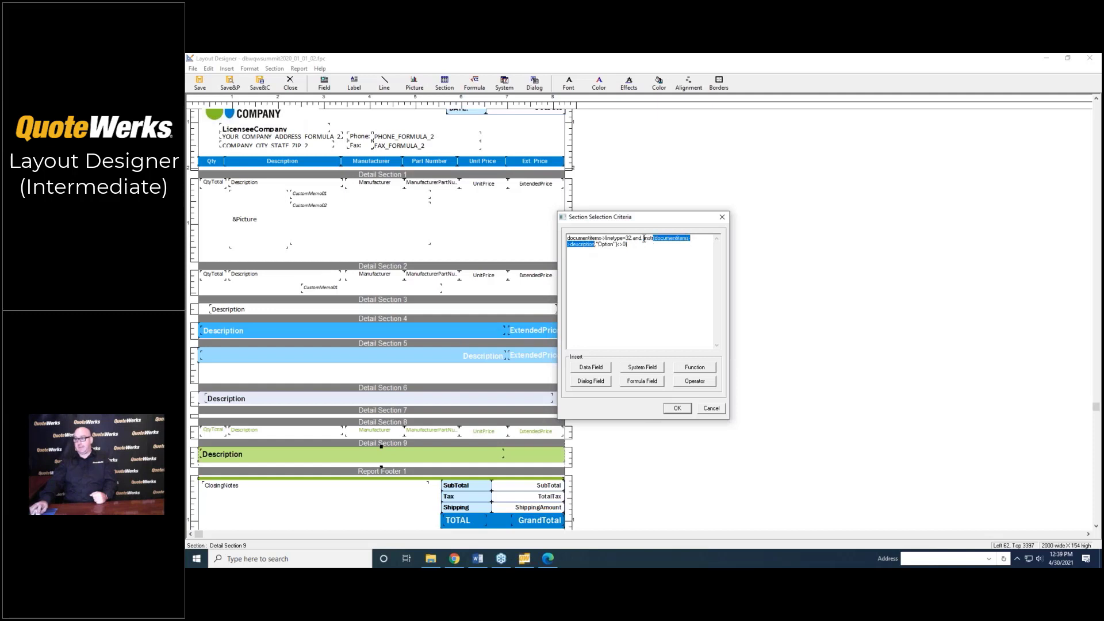
left_click_drag(644, 238, 690, 238)
left_click_drag(597, 245, 603, 244)
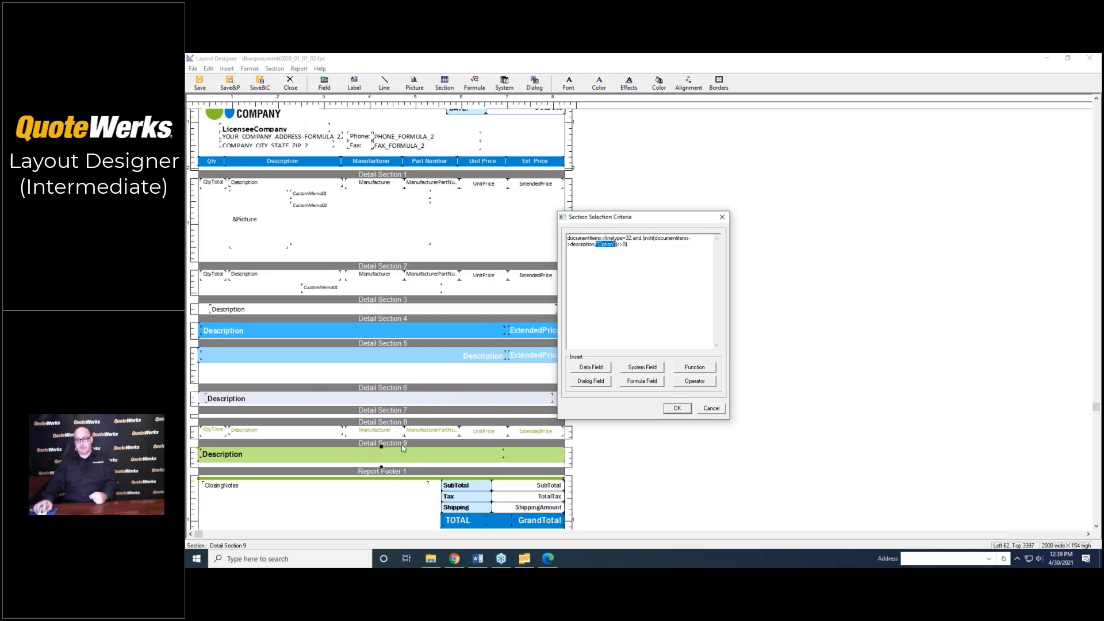
left_click(688, 411)
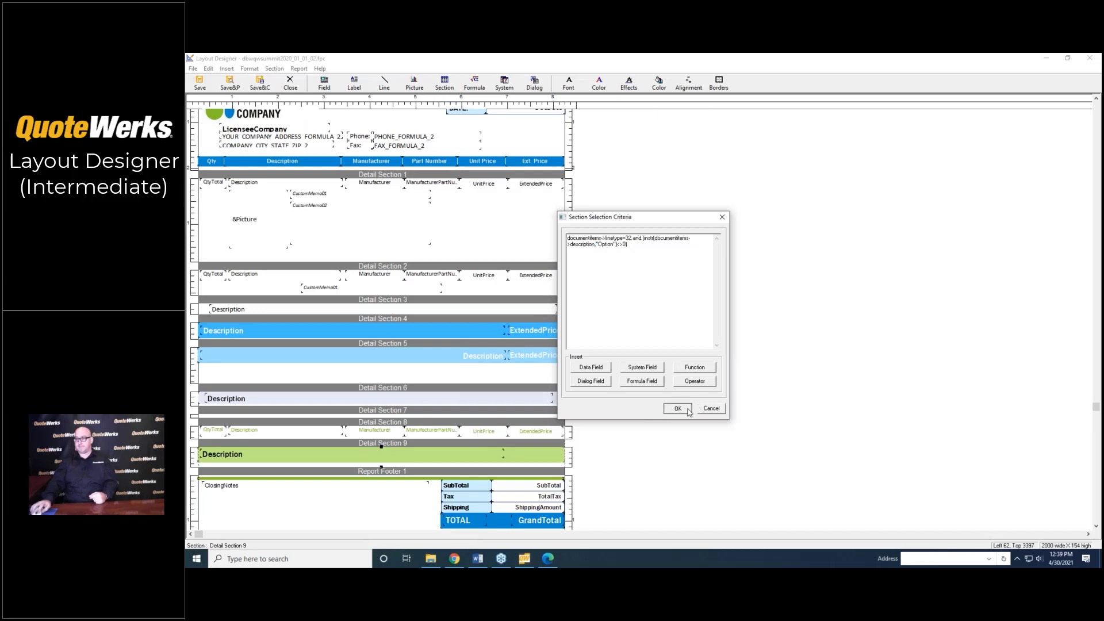
left_click(289, 82)
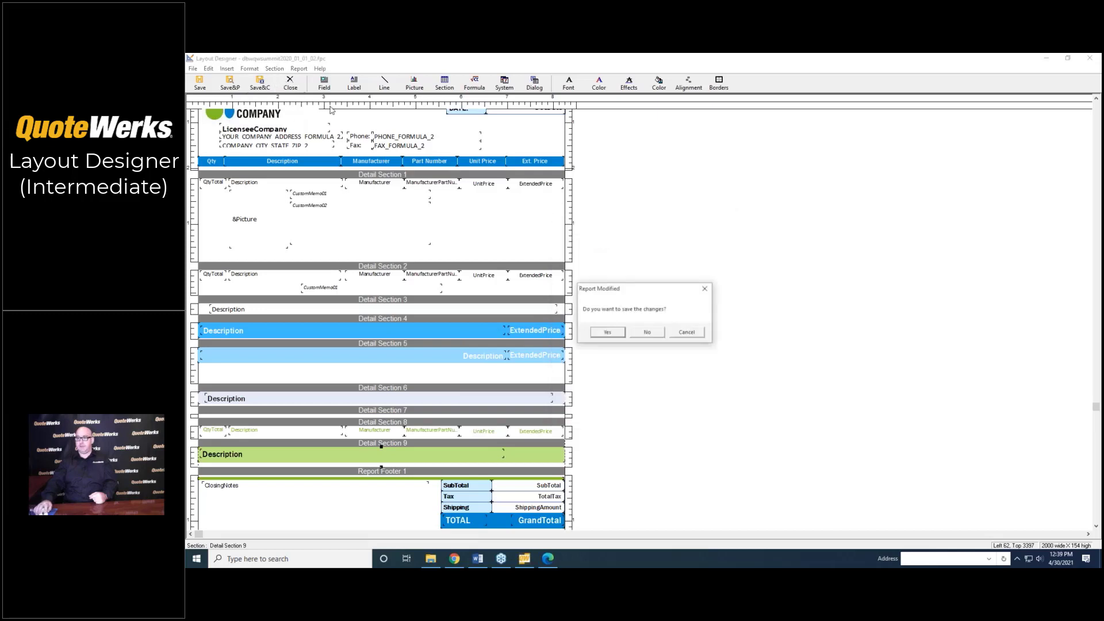
left_click(647, 333)
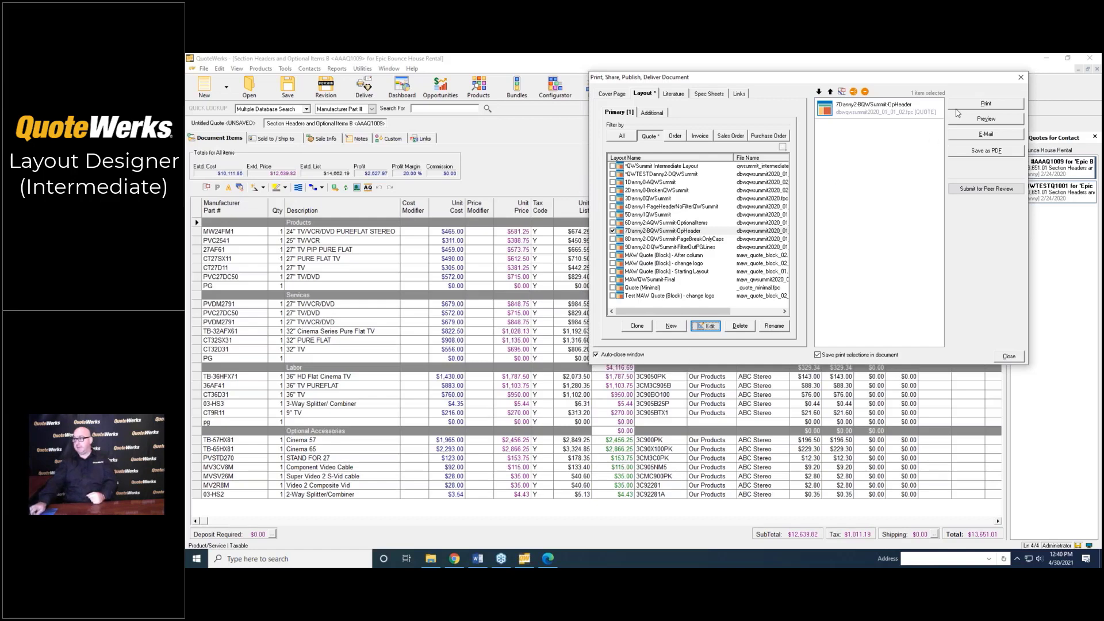
Step: Preview the quote with the OpHeader layout, check its second and third pages, and close the preview
left_click(959, 118)
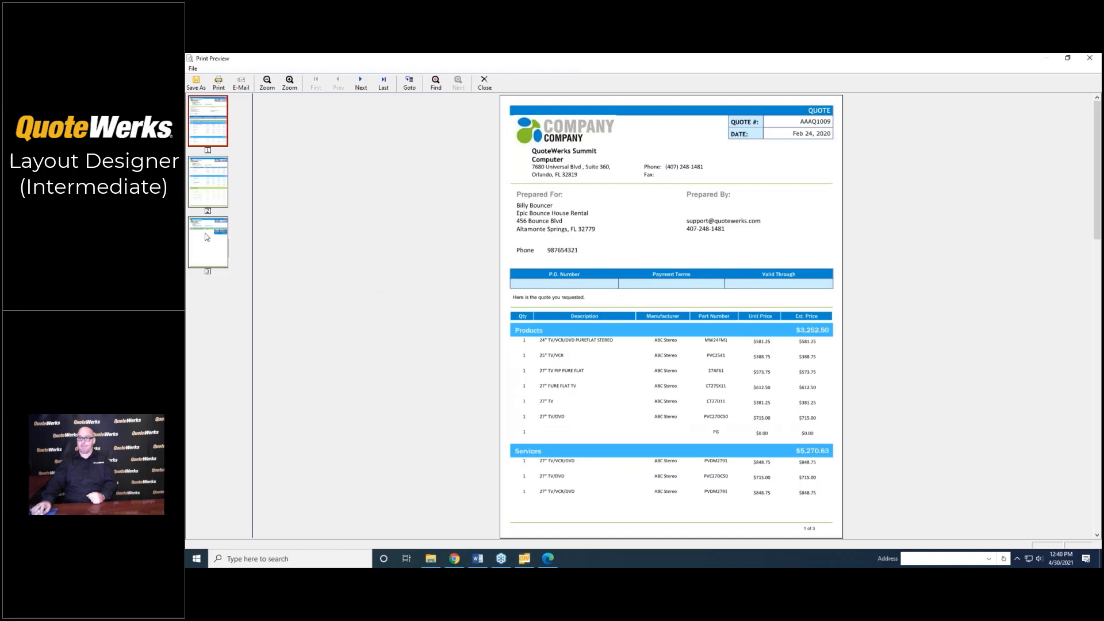
left_click(213, 197)
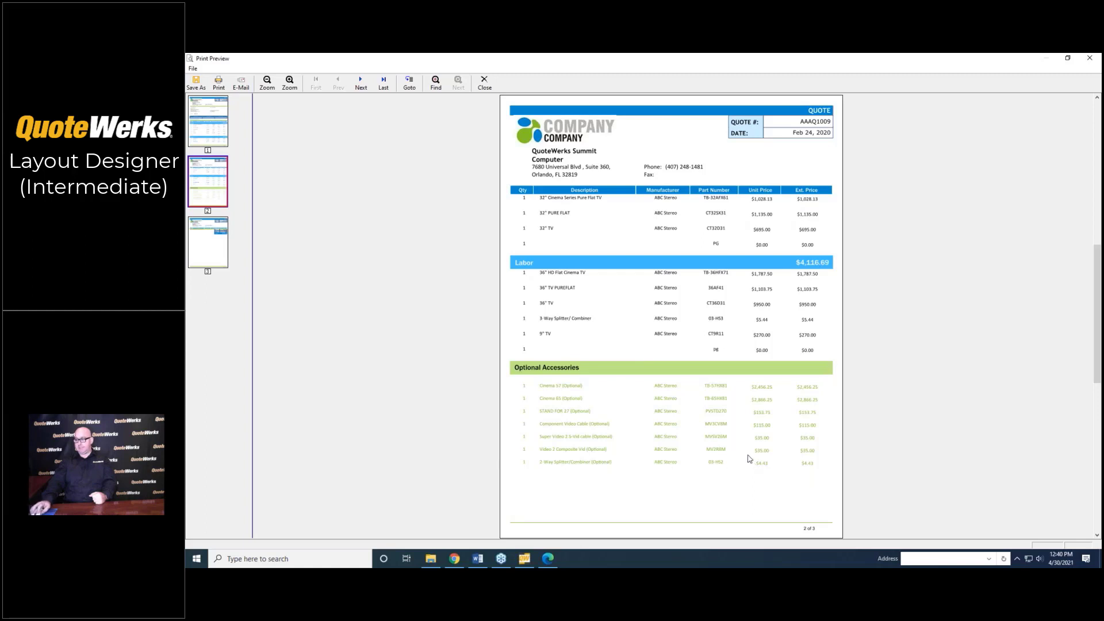
left_click(220, 247)
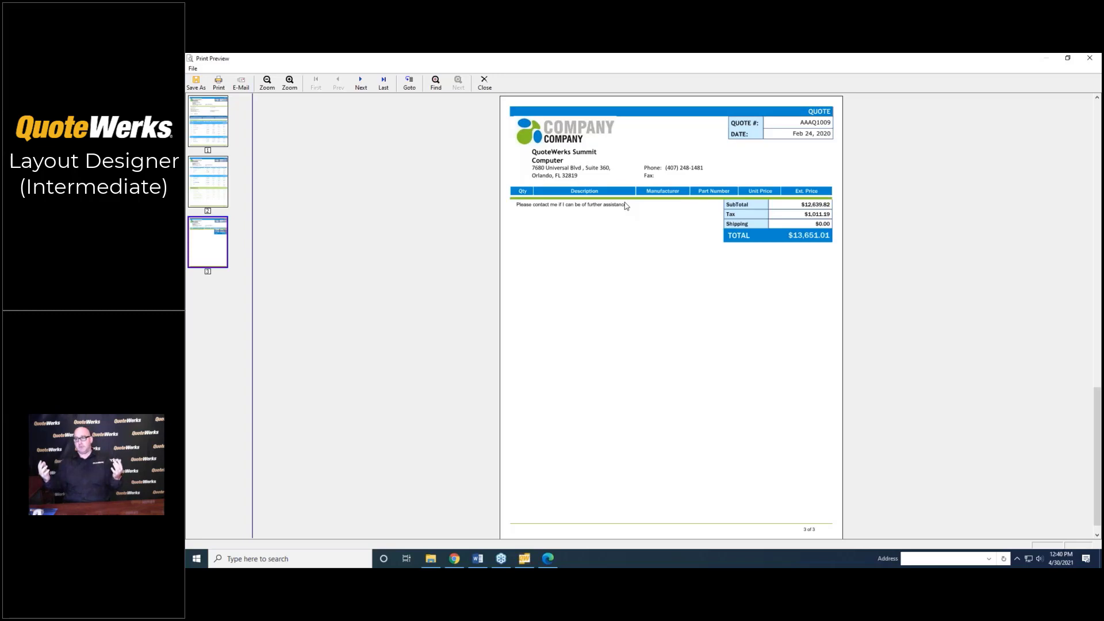
left_click(485, 83)
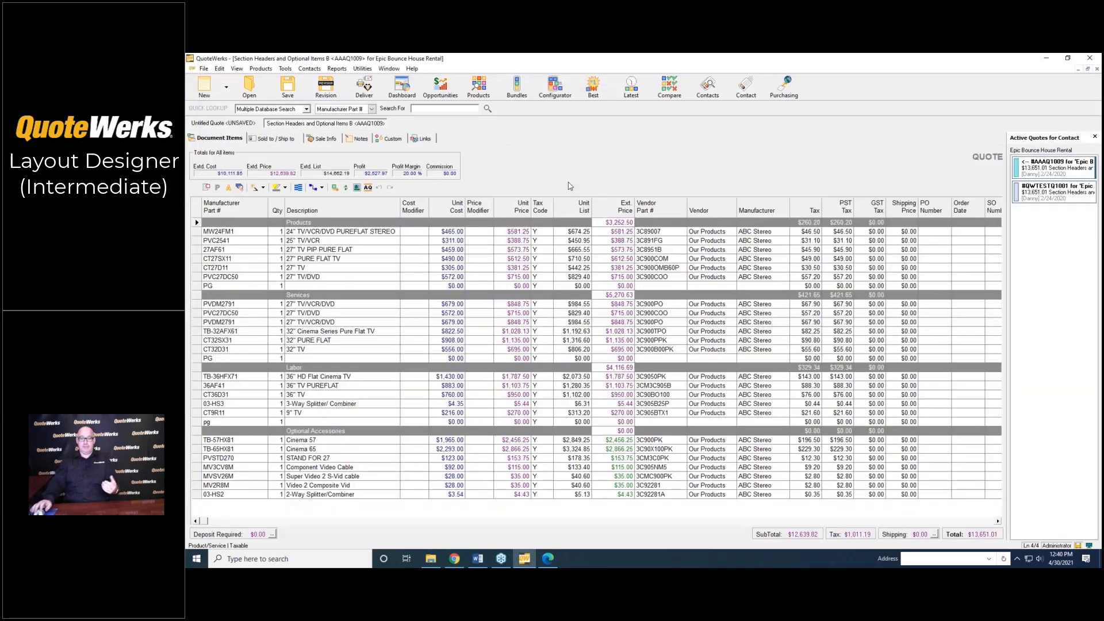
Step: Enter "Break" in the first custom text column of the PVC27DC50 line just above the PG line under Products
left_click(197, 286)
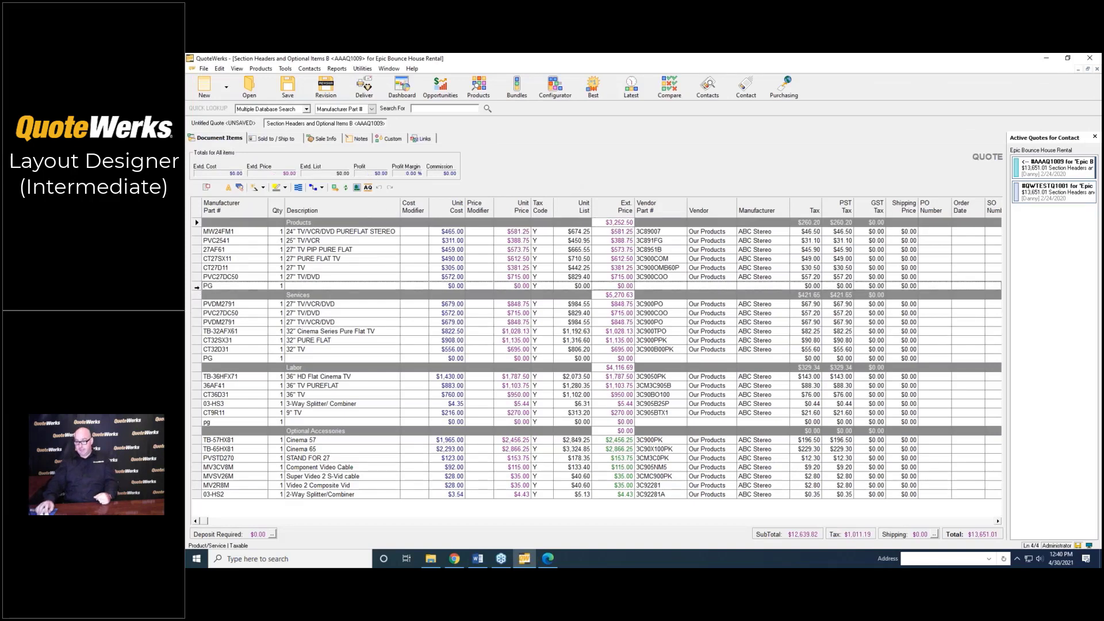
left_click(262, 286)
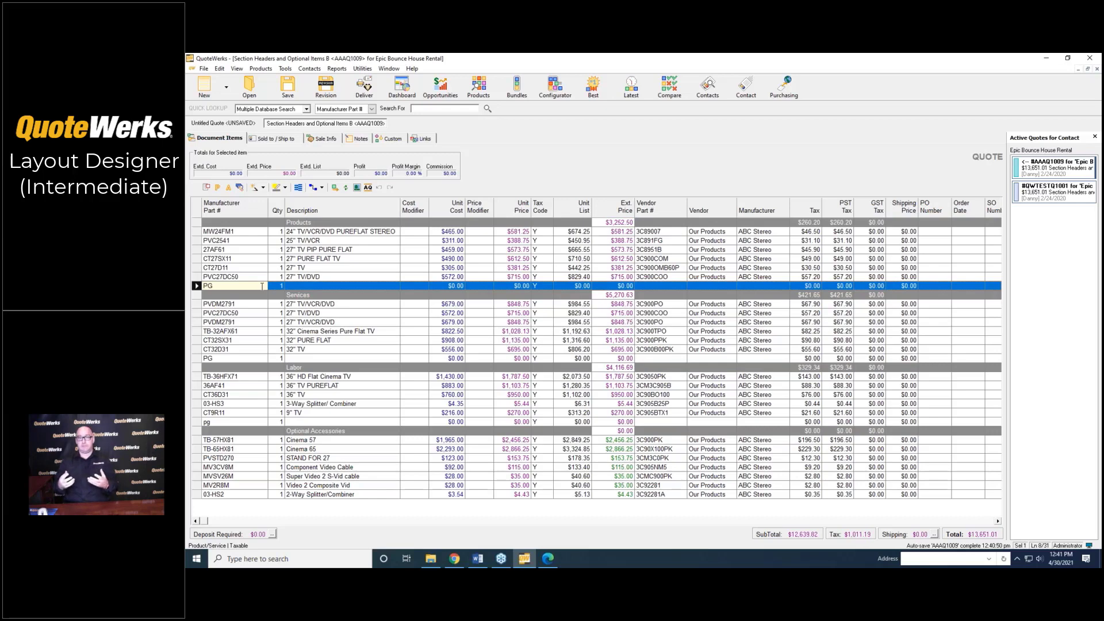
left_click(259, 277)
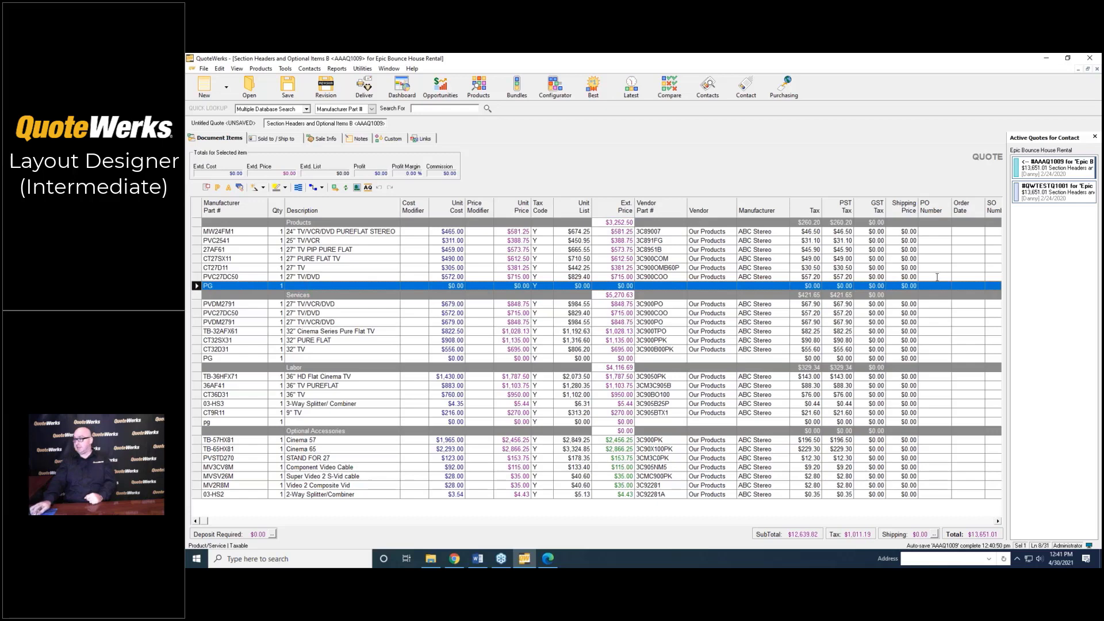
left_click(219, 278)
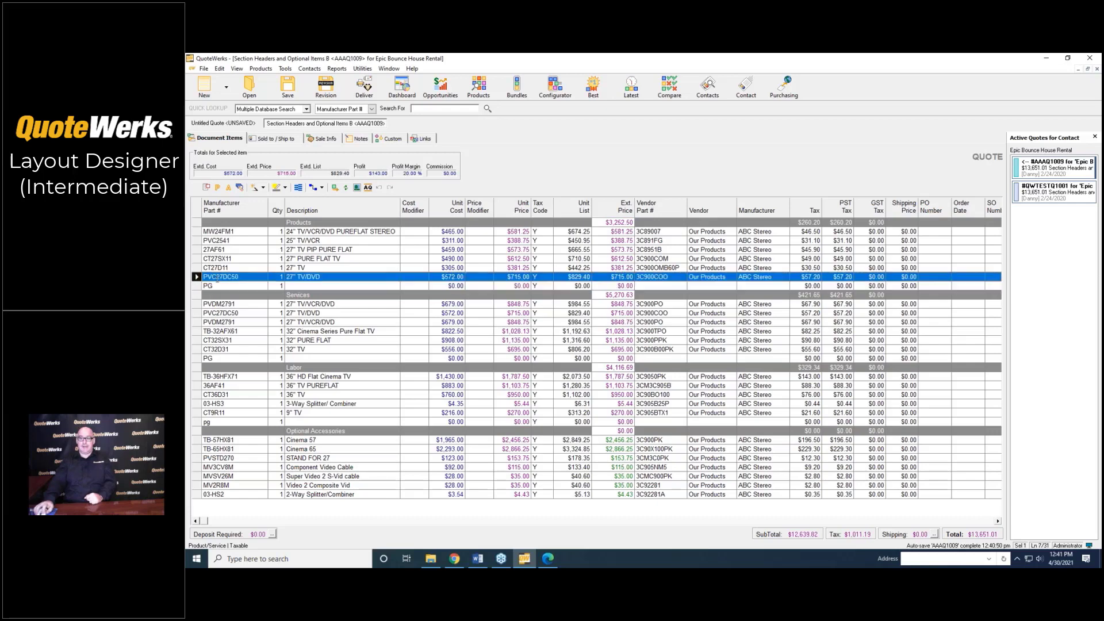
left_click(259, 275)
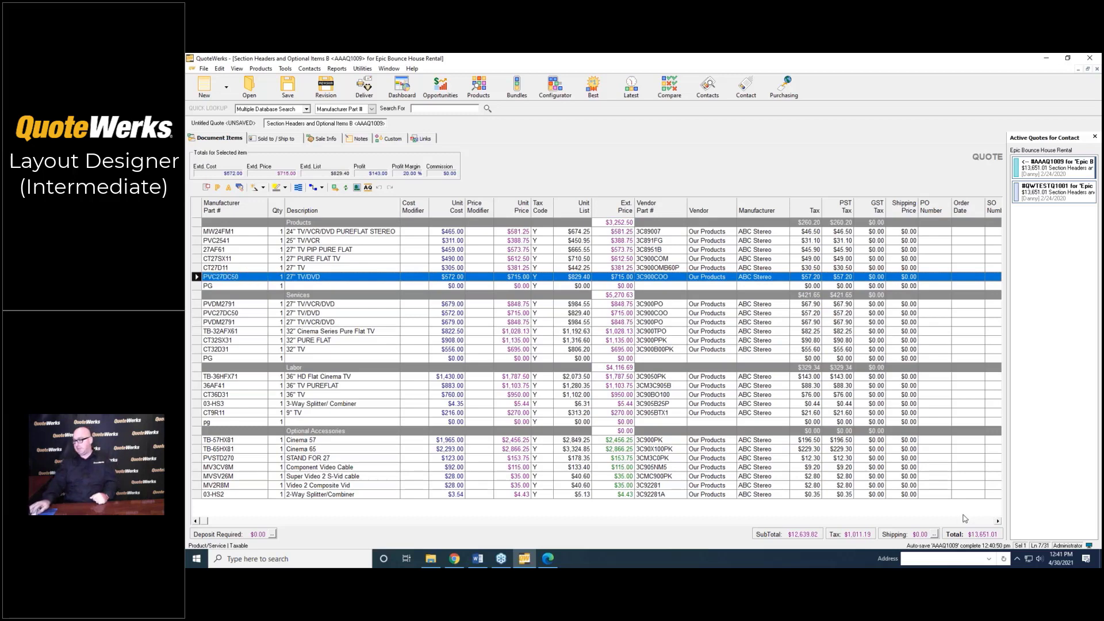
left_click(998, 521)
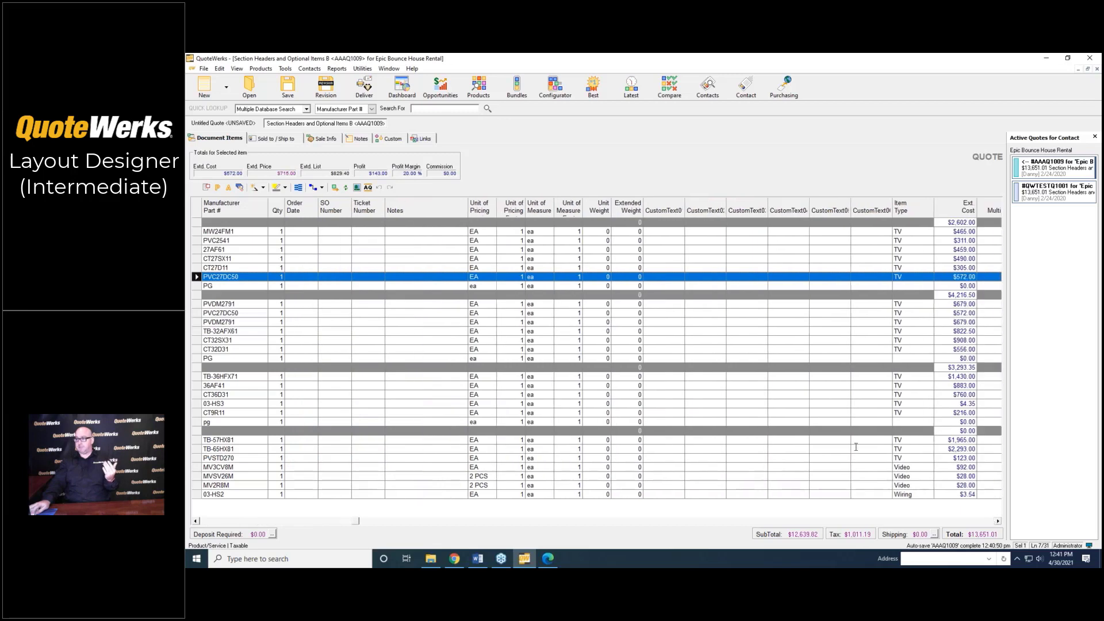
left_click(651, 277)
type("B")
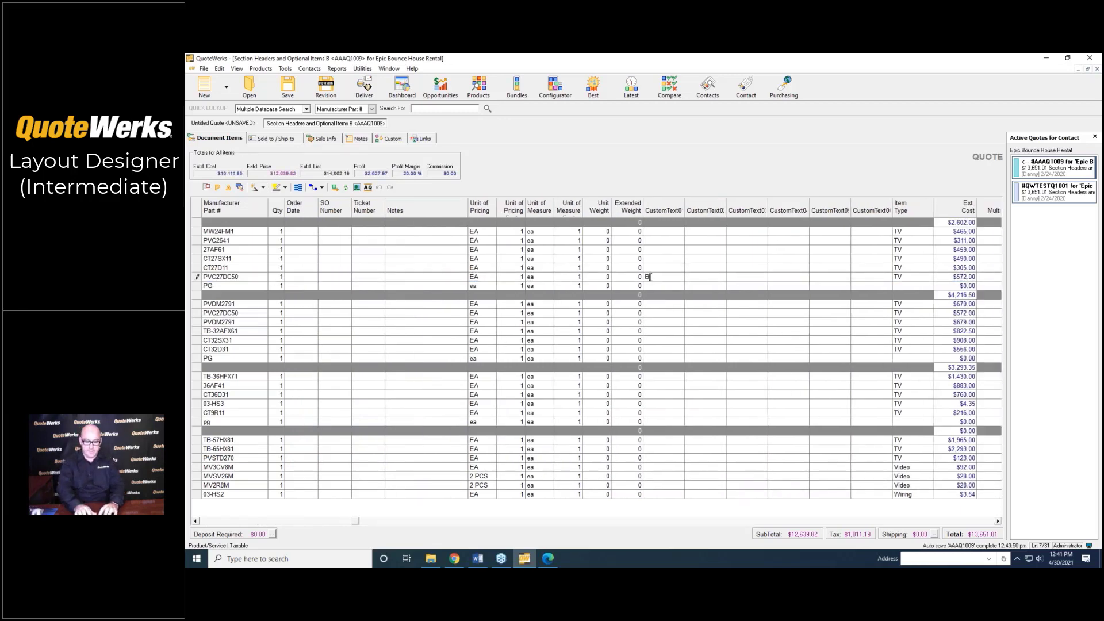
type("reak")
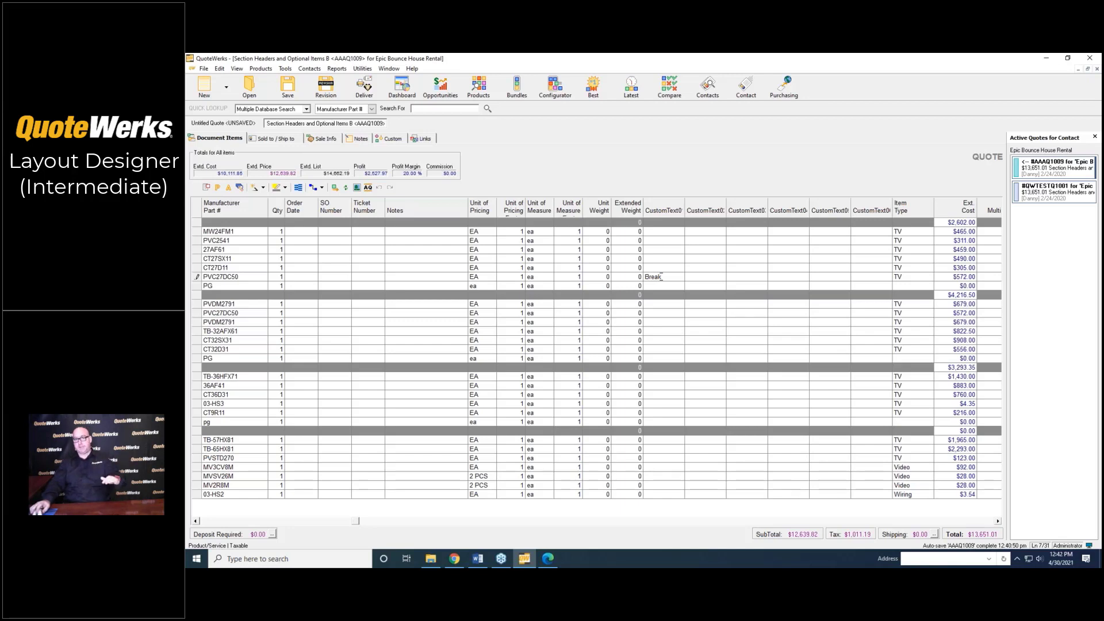
left_click(217, 286)
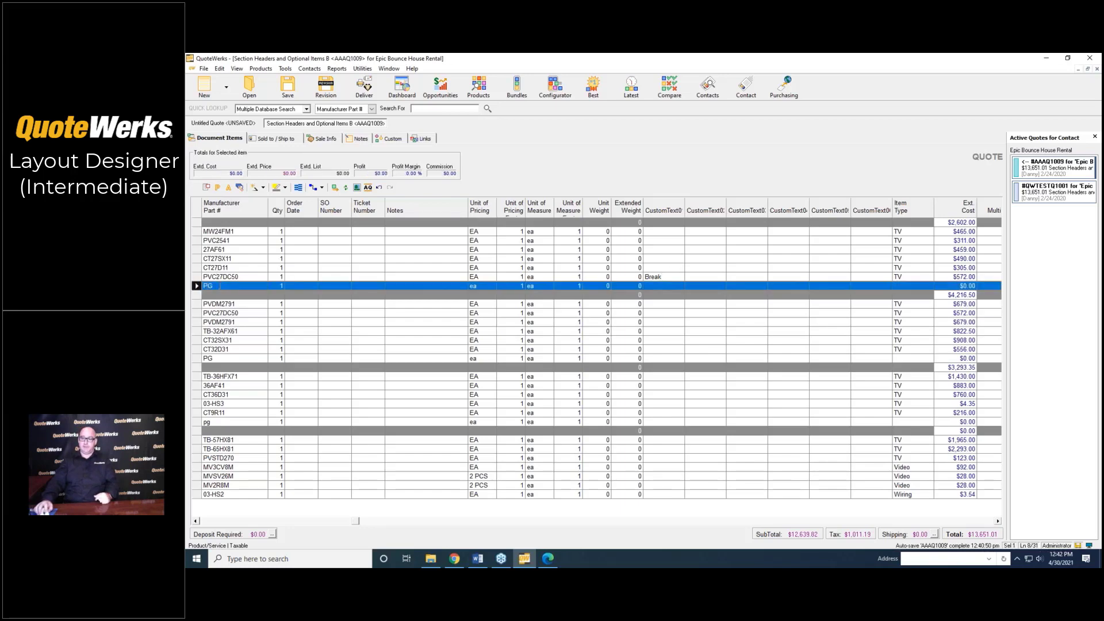
Step: Preview the quote with the 8Danny2-CQWSummit-PageBreakOnlyCaps layout from the delivery window, then close the preview
left_click_drag(354, 522, 194, 530)
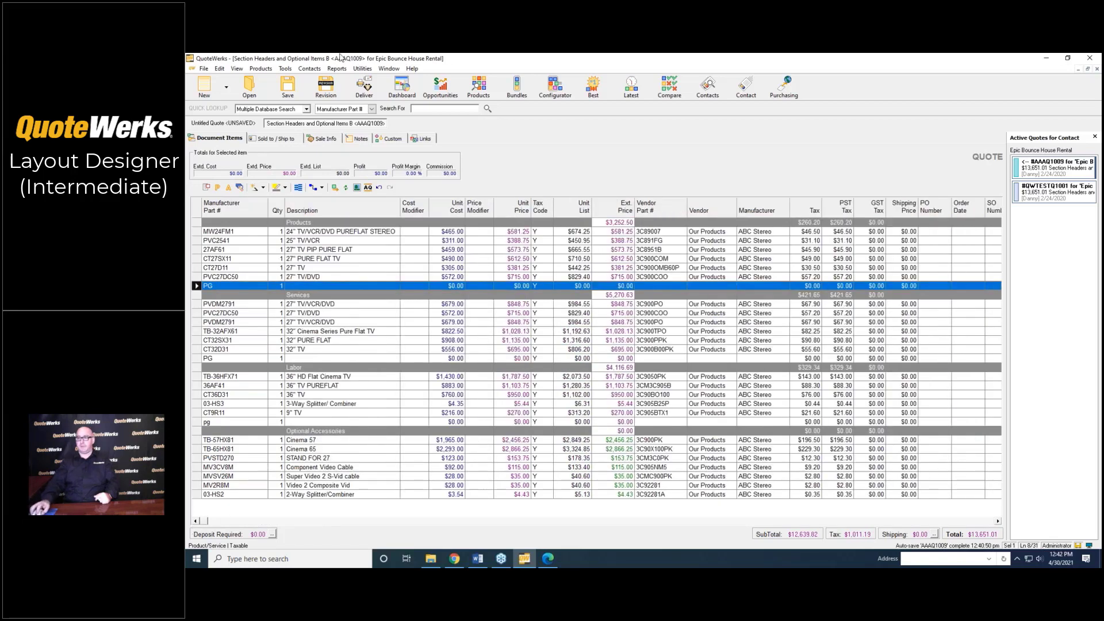
left_click(357, 88)
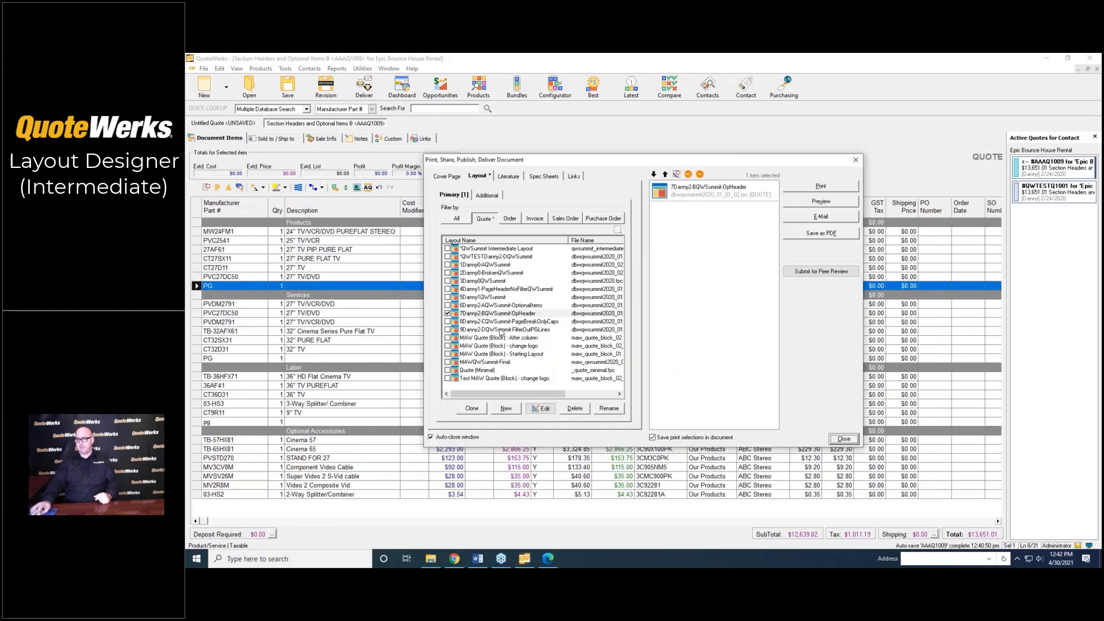
left_click(499, 321)
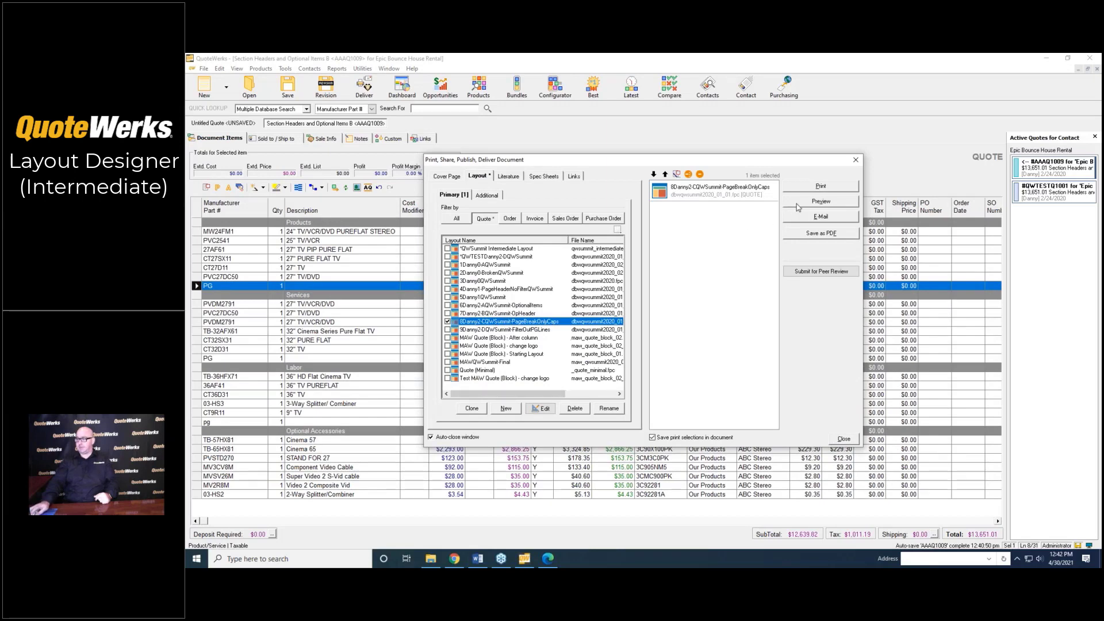
left_click(821, 201)
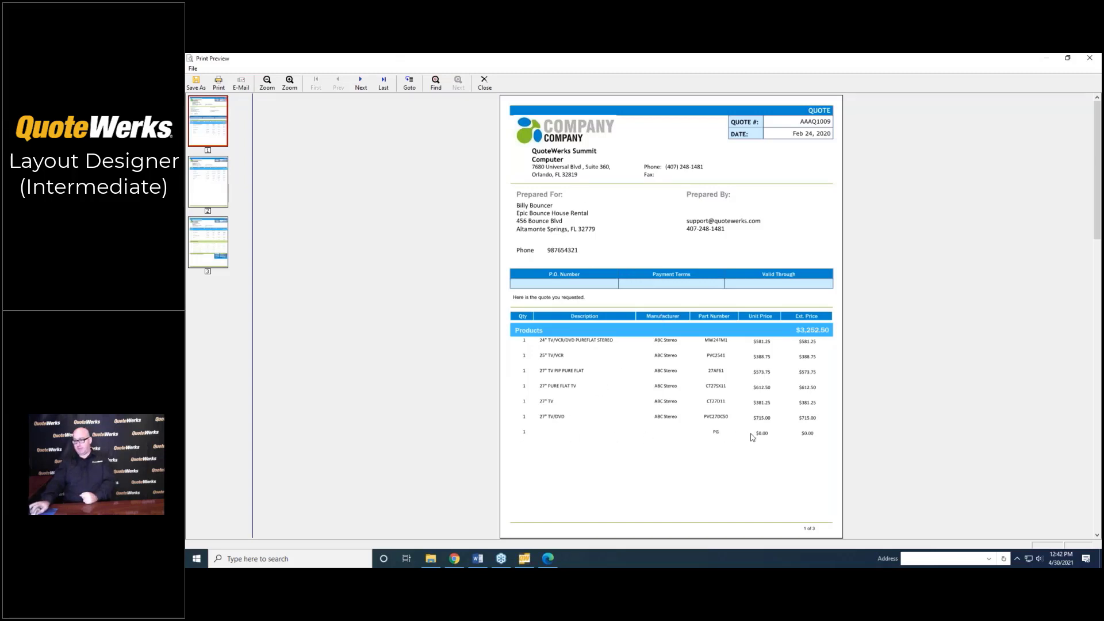
left_click(485, 87)
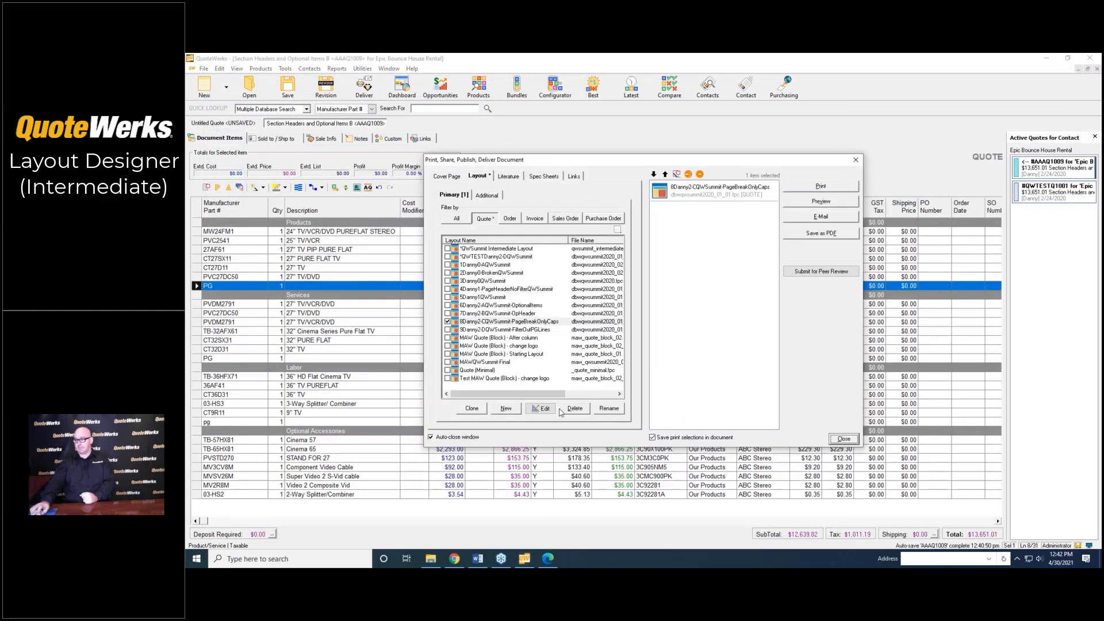
Step: Open the PageBreakOnlyCaps layout for editing and review the filter criteria of Detail Section 10, leaving them without changes
left_click(544, 408)
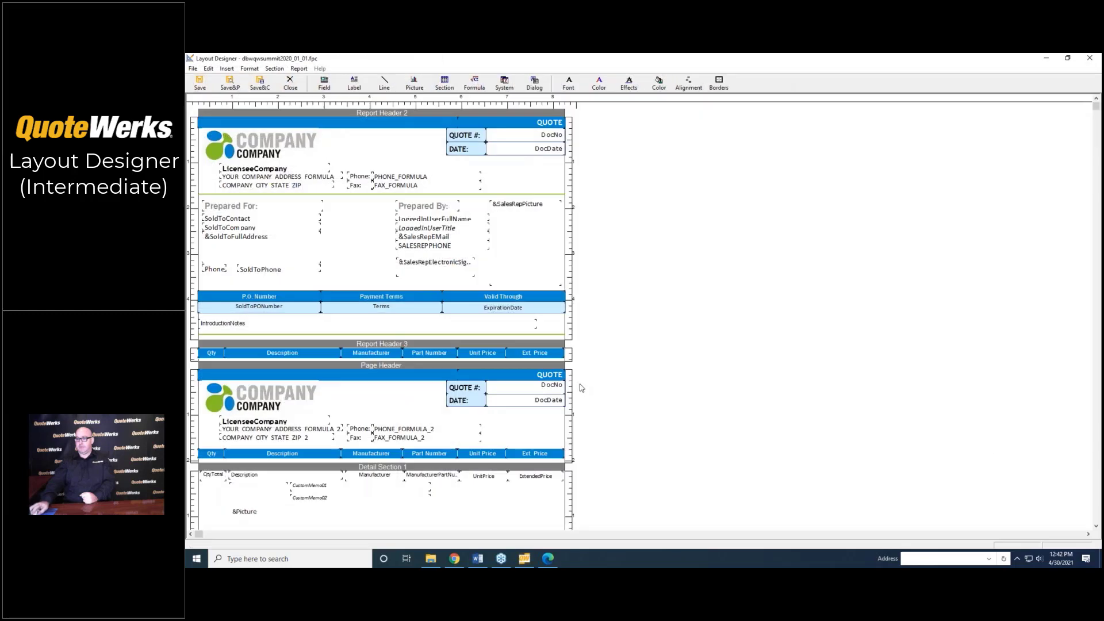
scroll(584, 394, "down", 5)
scroll(583, 394, "down", 8)
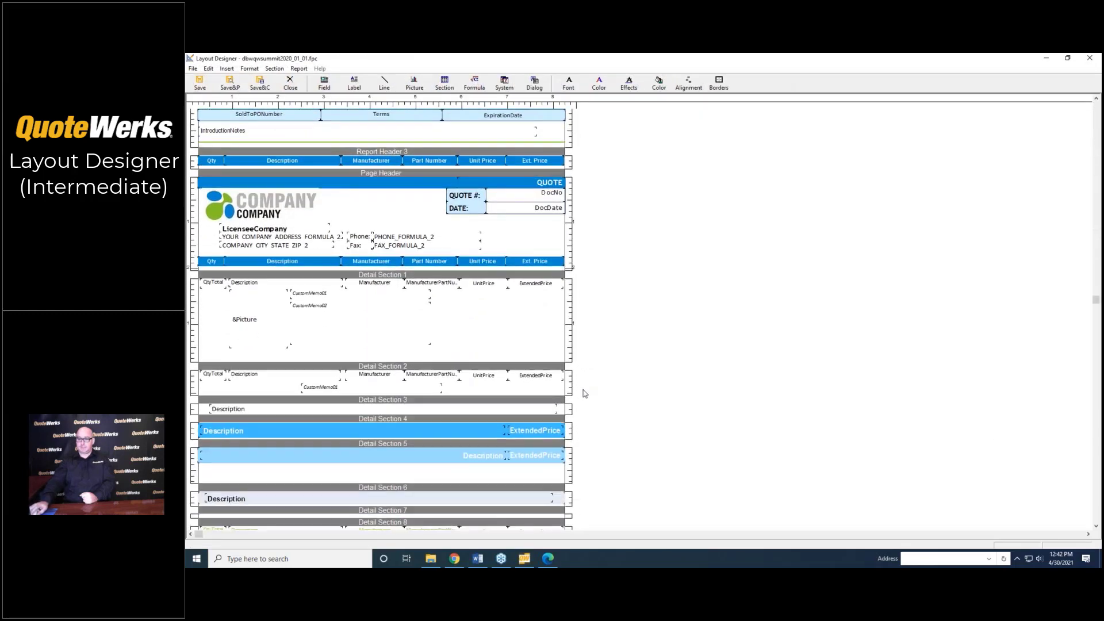
scroll(584, 394, "down", 1)
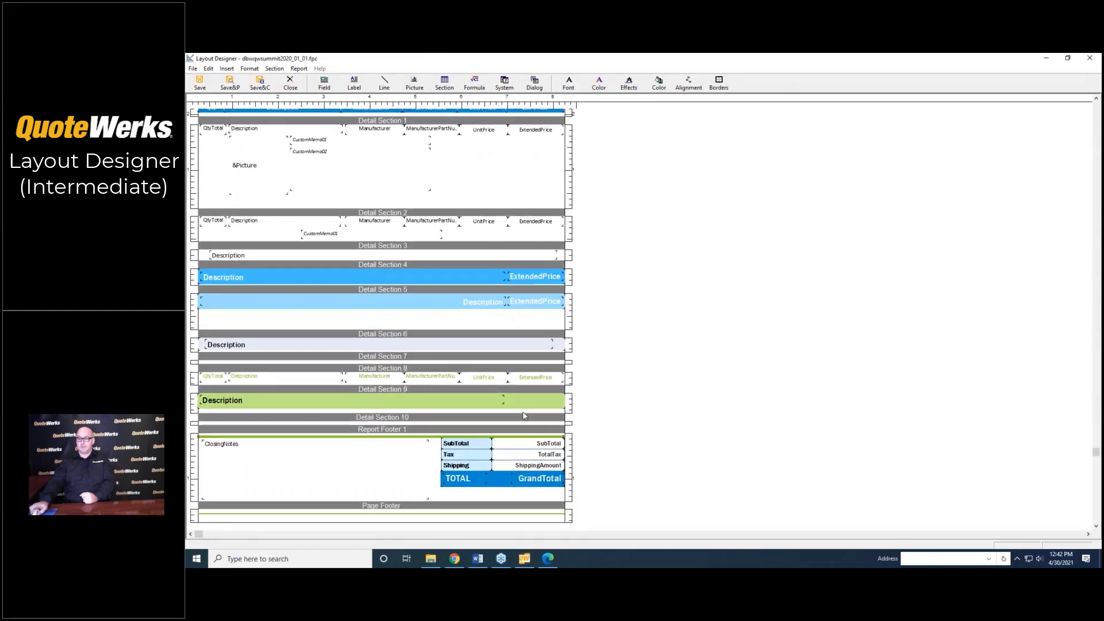
right_click(385, 420)
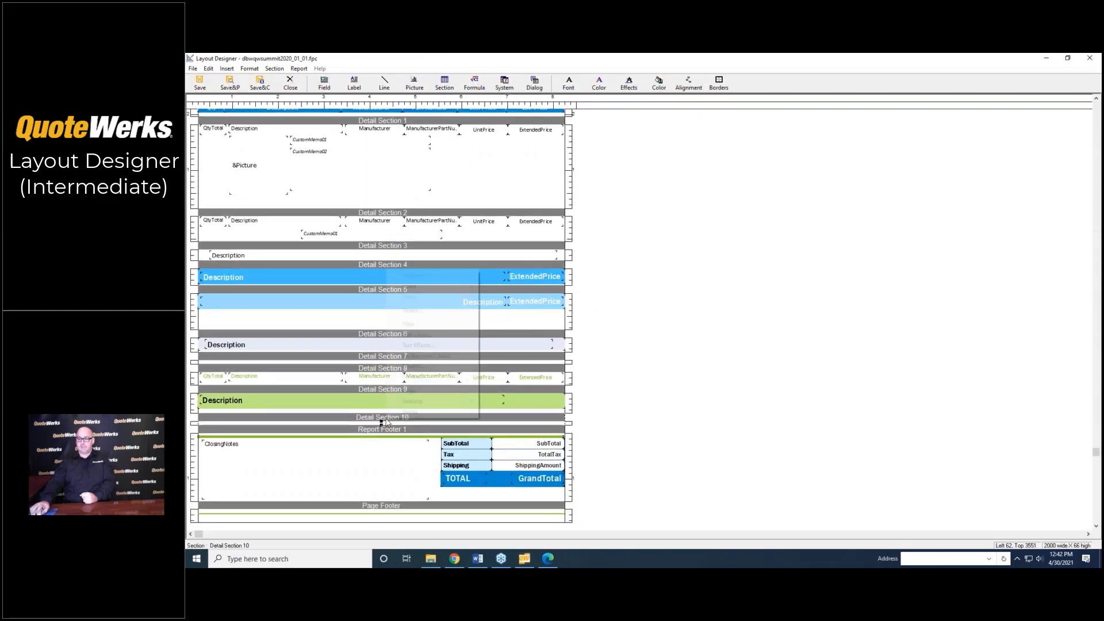
left_click(428, 325)
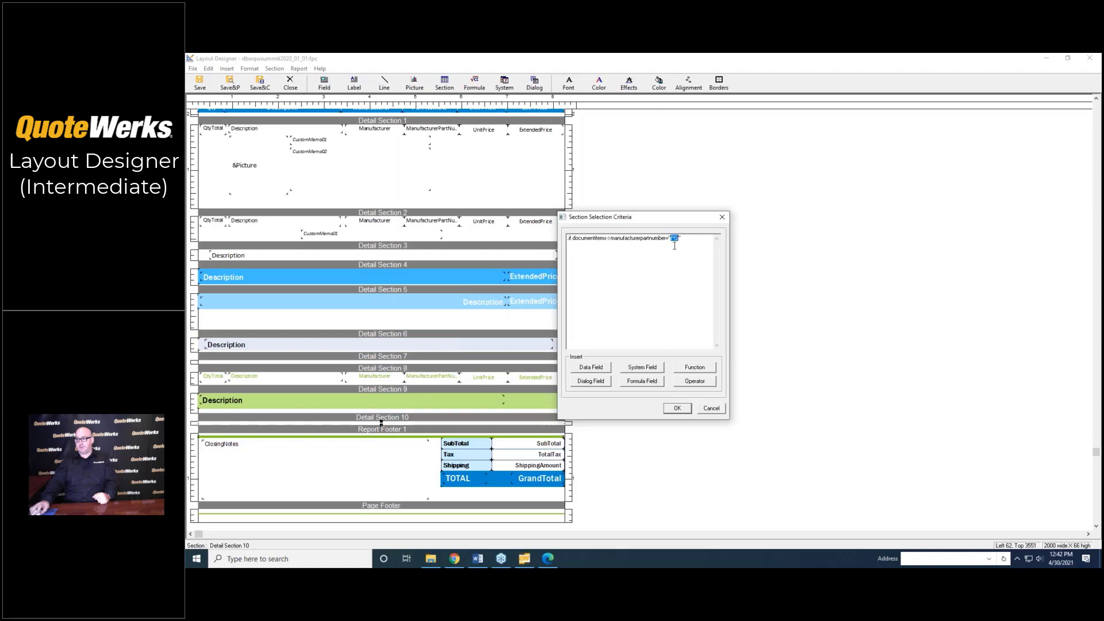
left_click(711, 408)
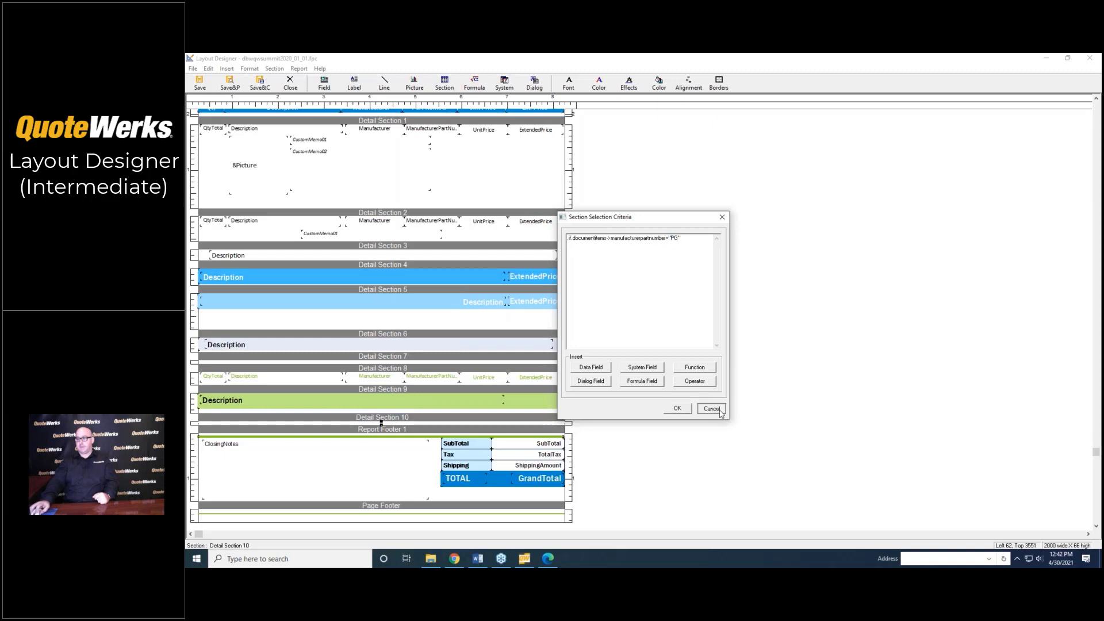
Step: Review the format options of Detail Section 10, including the page advance after printing, without changing them
right_click(417, 421)
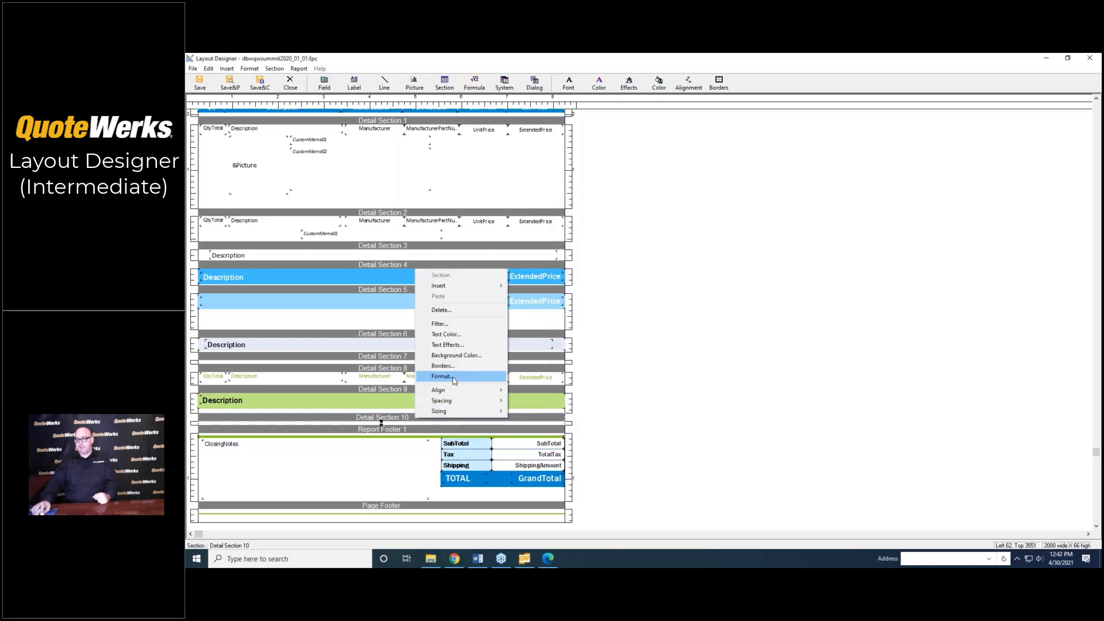
left_click(442, 376)
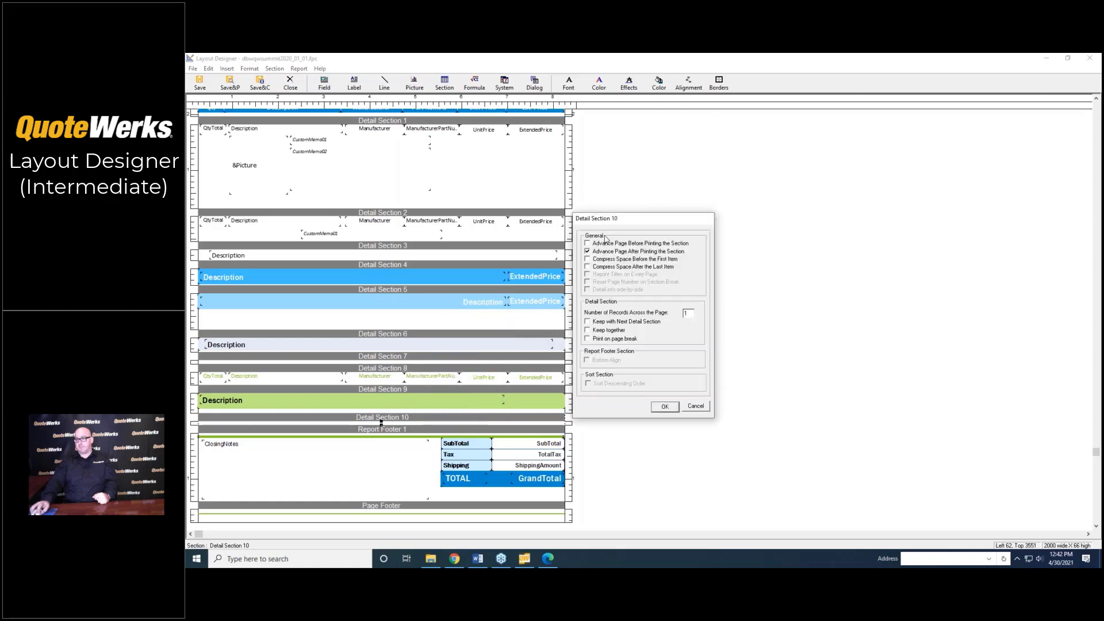
left_click(587, 251)
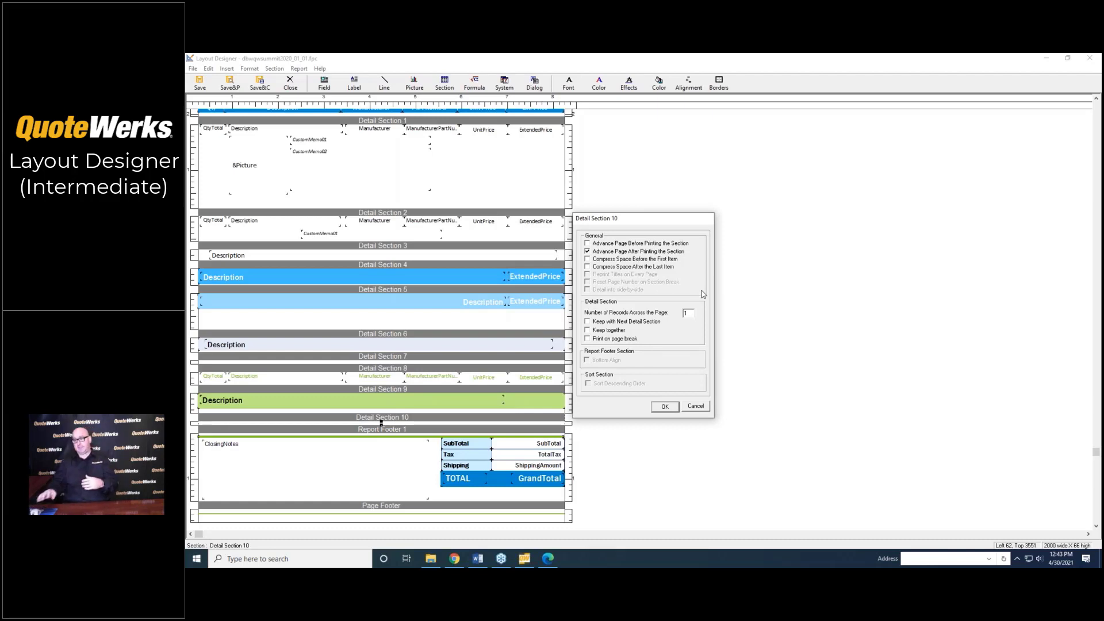
left_click(709, 410)
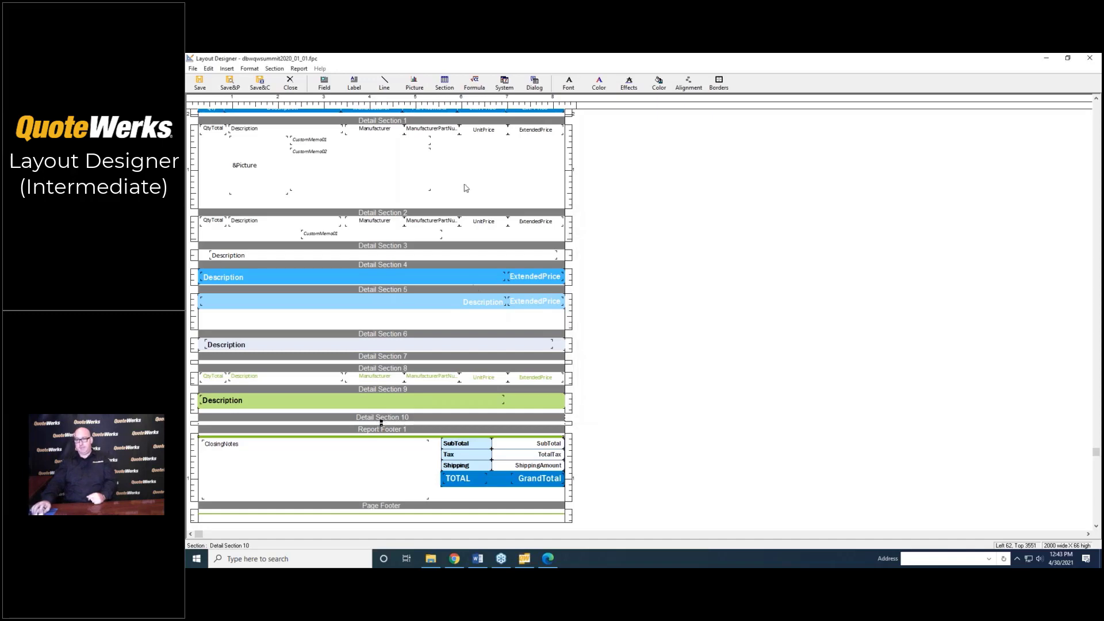
Step: Save and preview the PageBreakOnlyCaps layout from the designer, then close the preview and the layout
left_click(230, 84)
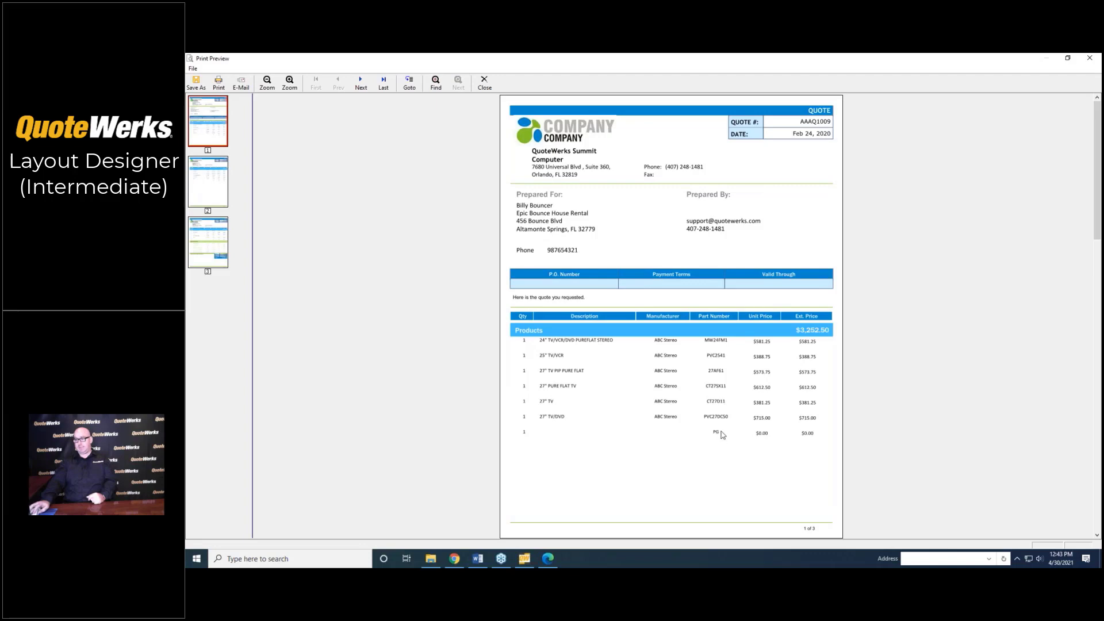
left_click(484, 82)
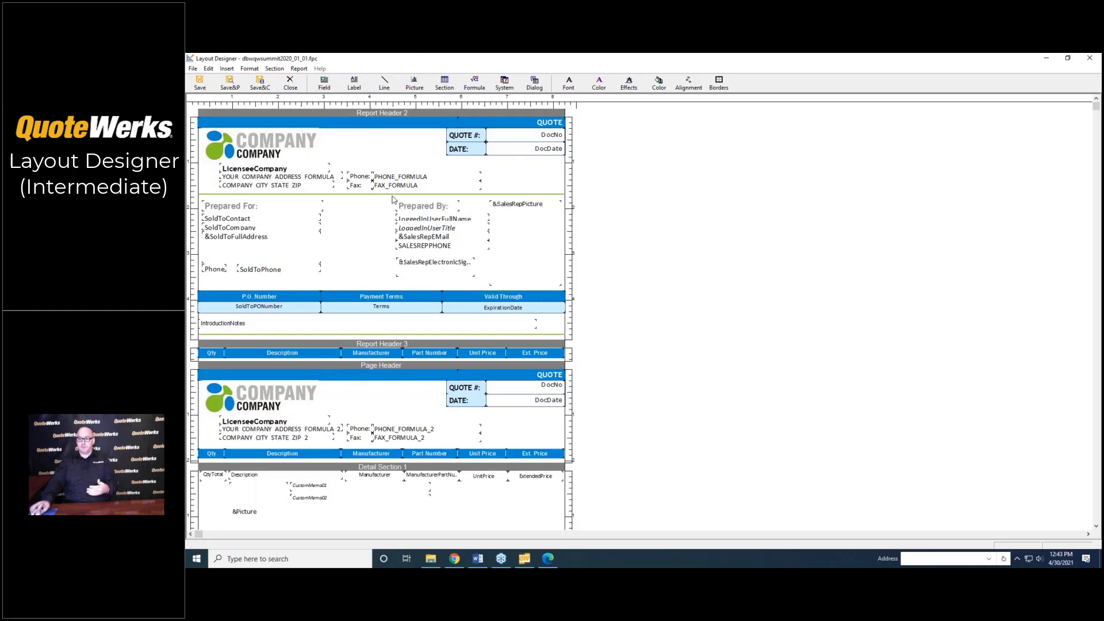
left_click(350, 468)
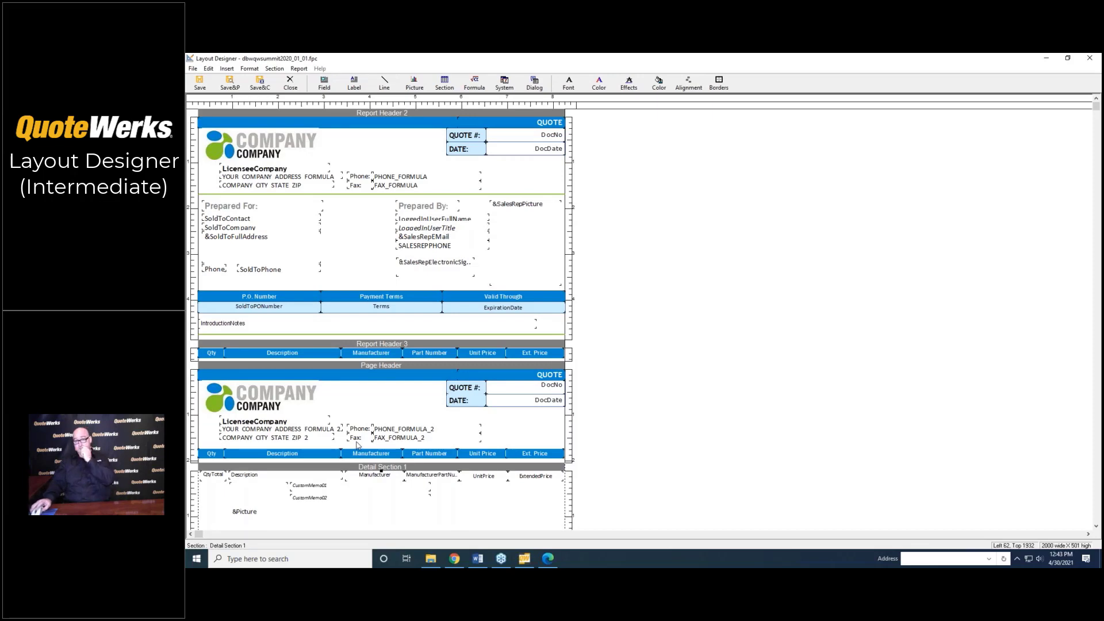
left_click(295, 84)
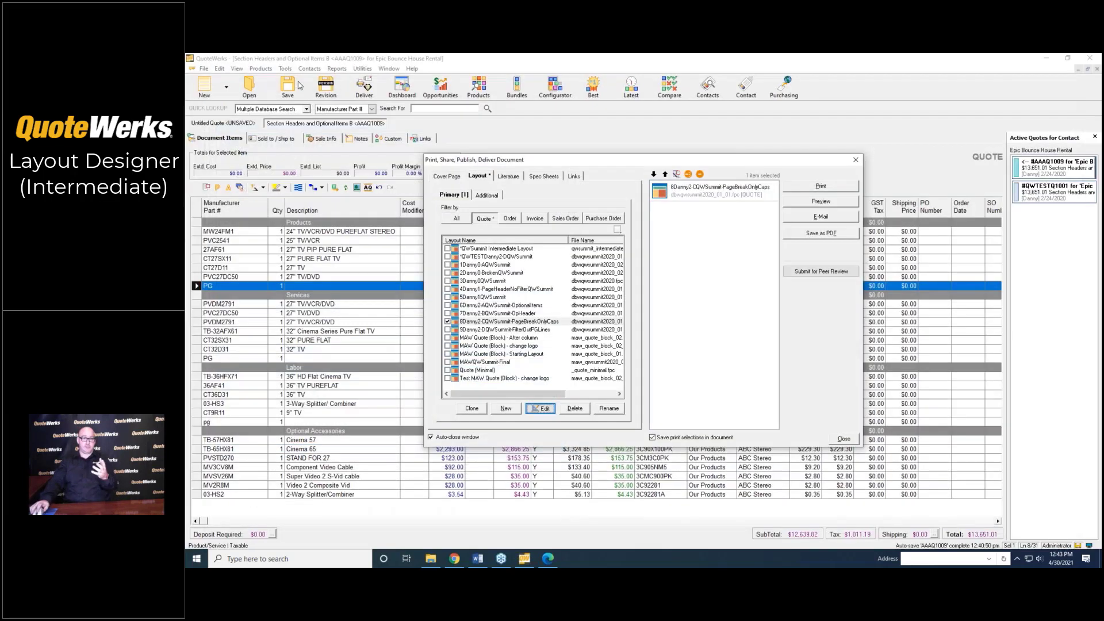
Step: Open the 9Danny2-DQWSummit-FilterOutPGLines layout for editing, review the filter criteria of Detail Section 1 without changes, and close the layout
left_click(493, 330)
left_click(548, 411)
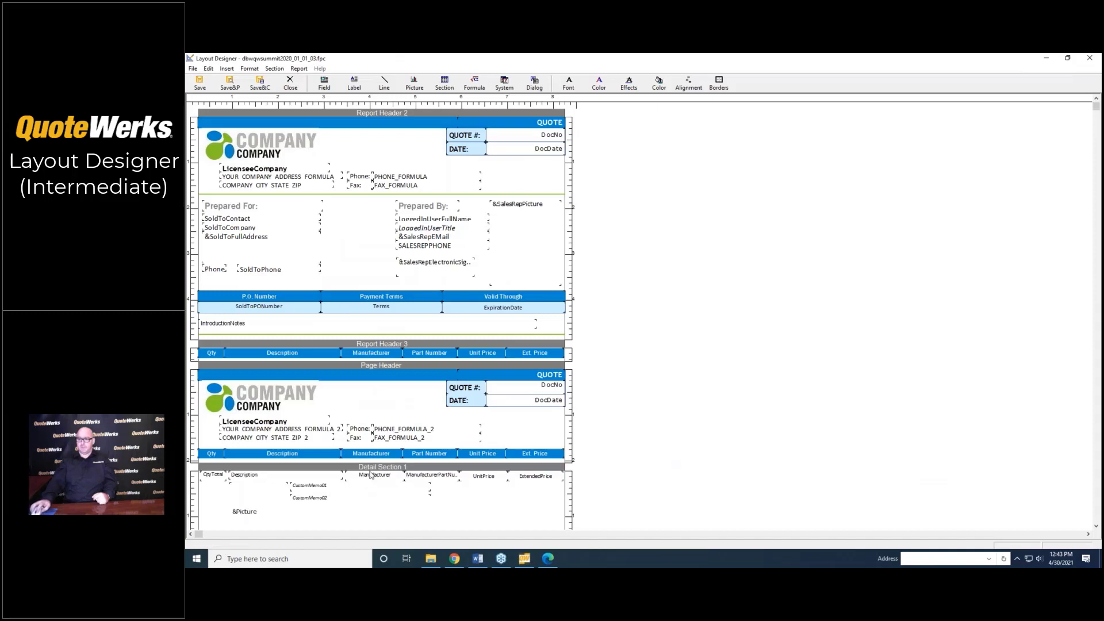
right_click(372, 475)
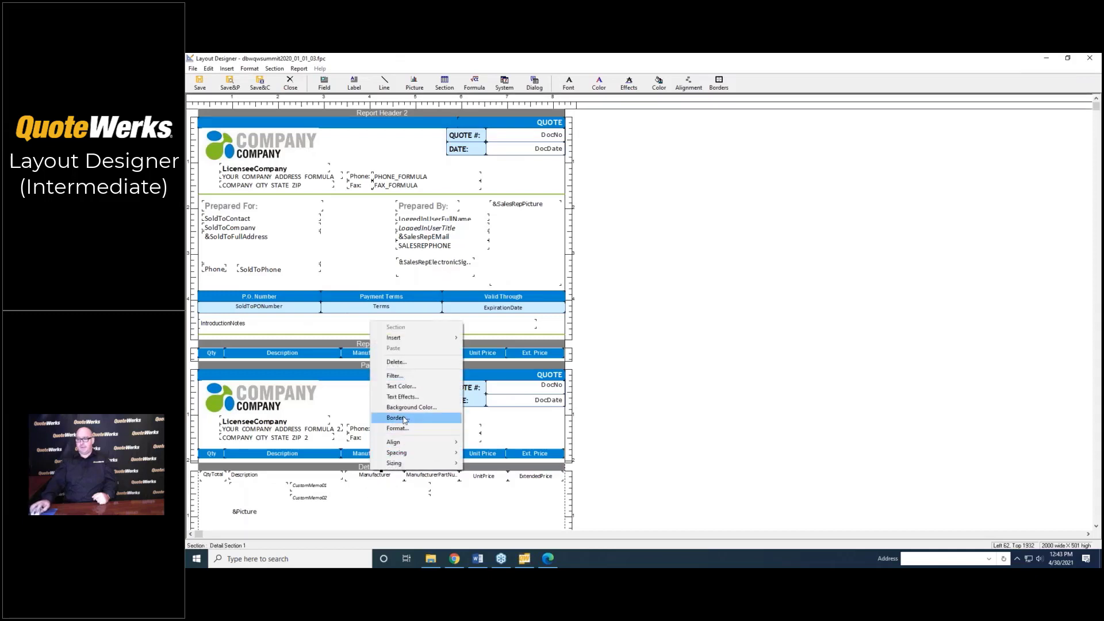
left_click(403, 375)
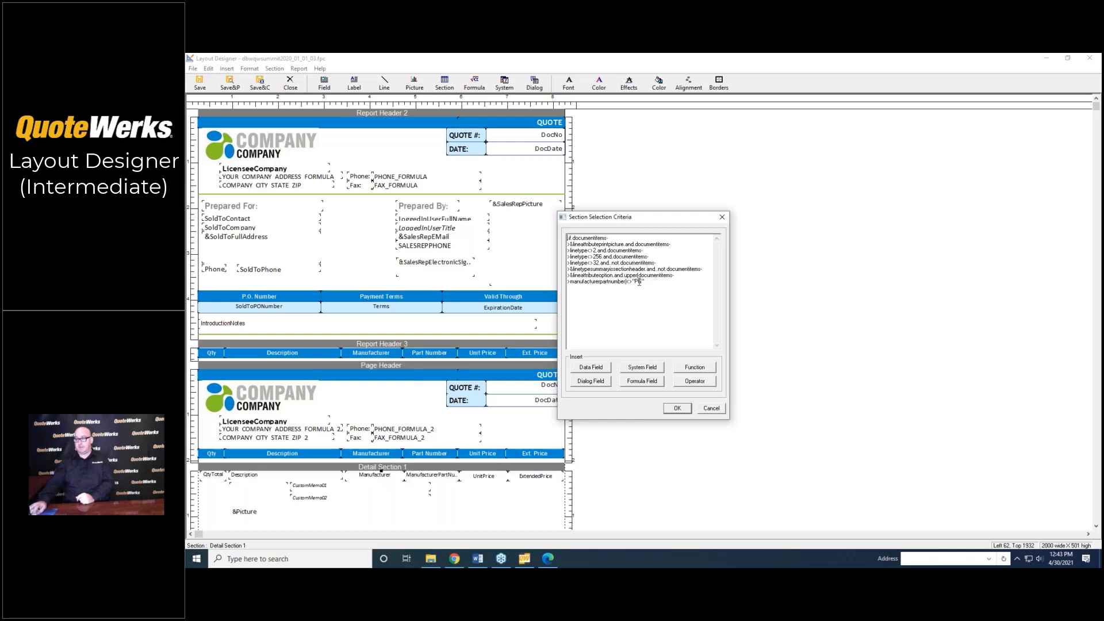
left_click(712, 408)
left_click(289, 83)
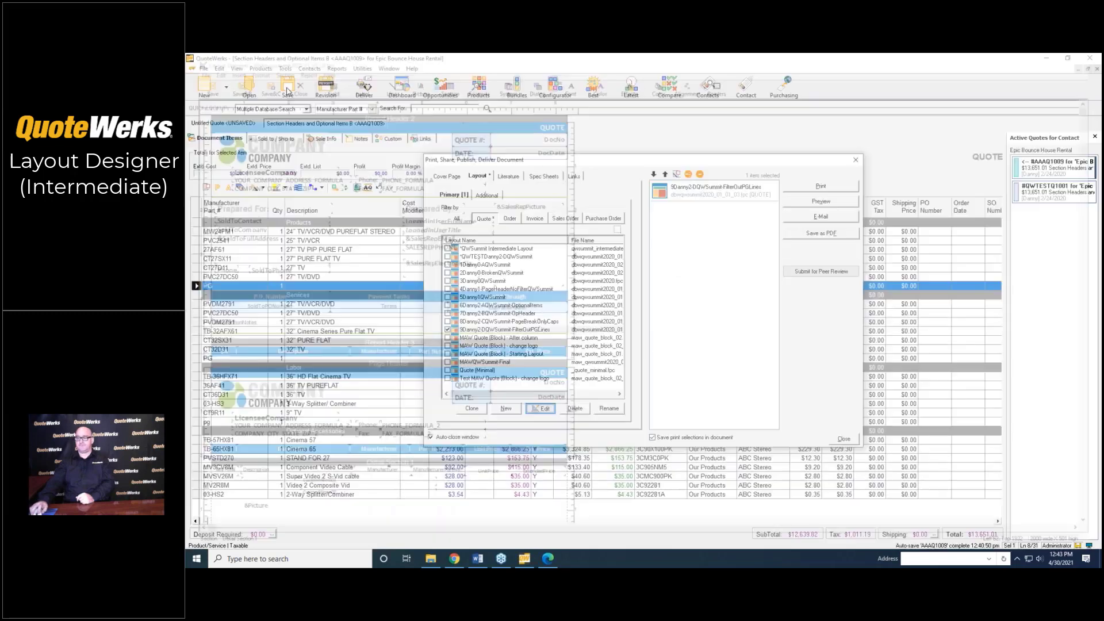
Step: Preview the quote with the 8Danny2-CQWSummit-PageBreakOnlyCaps layout, check its second and third pages, and close the preview
left_click(513, 322)
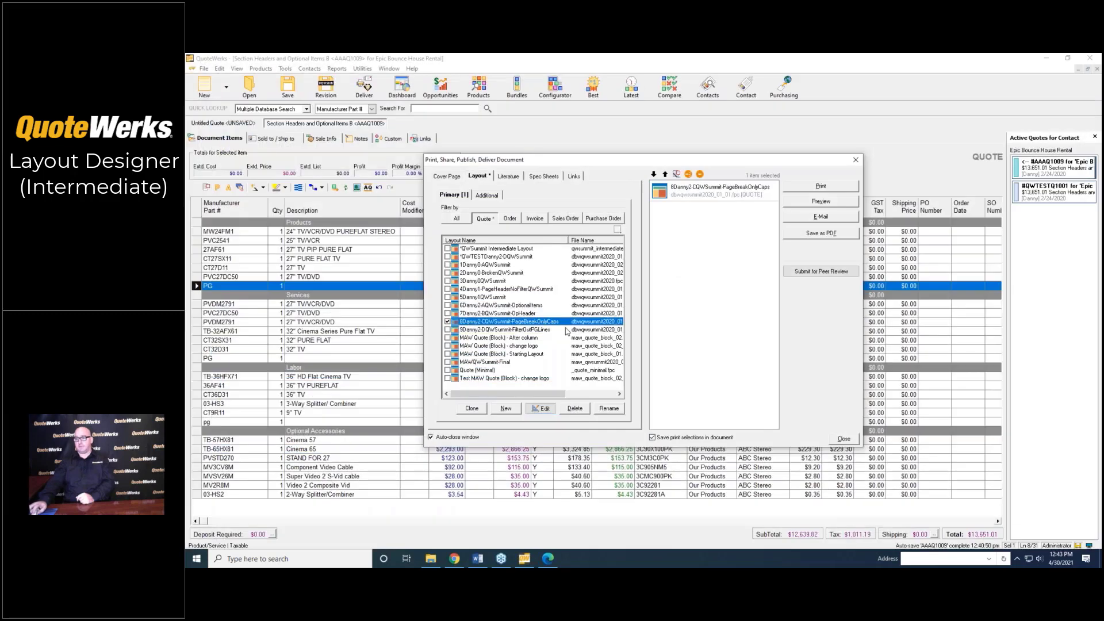
left_click(817, 208)
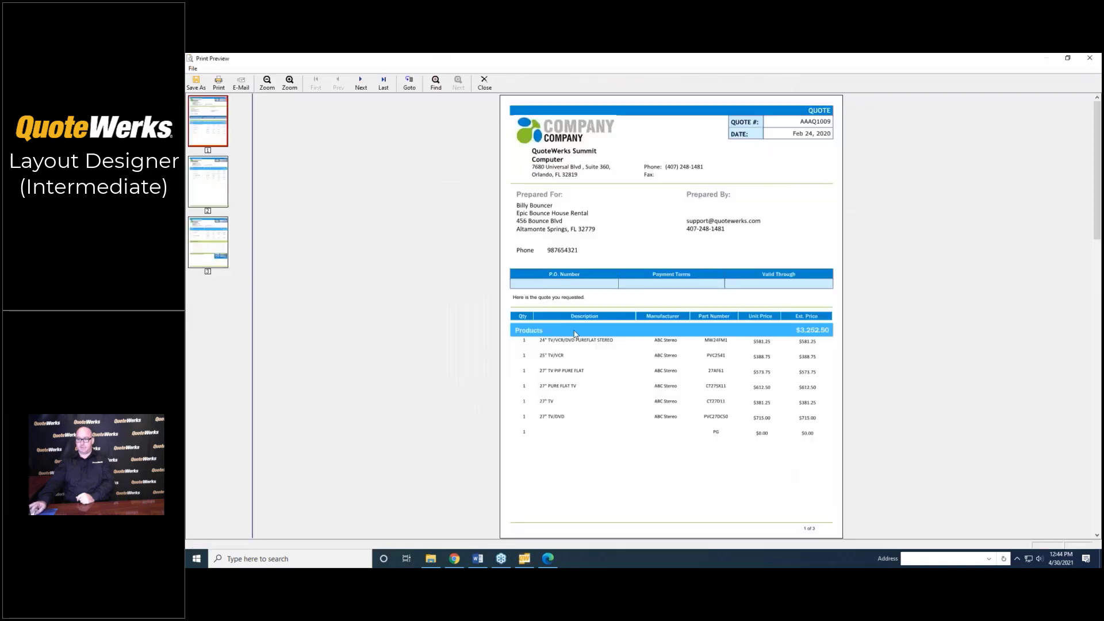
left_click(199, 238)
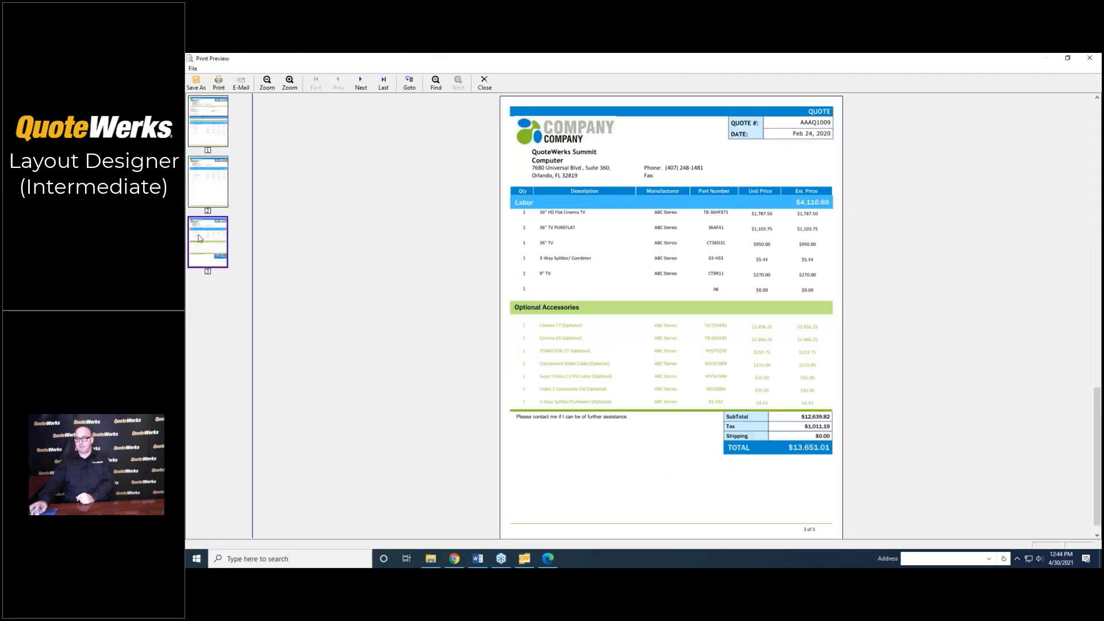
left_click(205, 178)
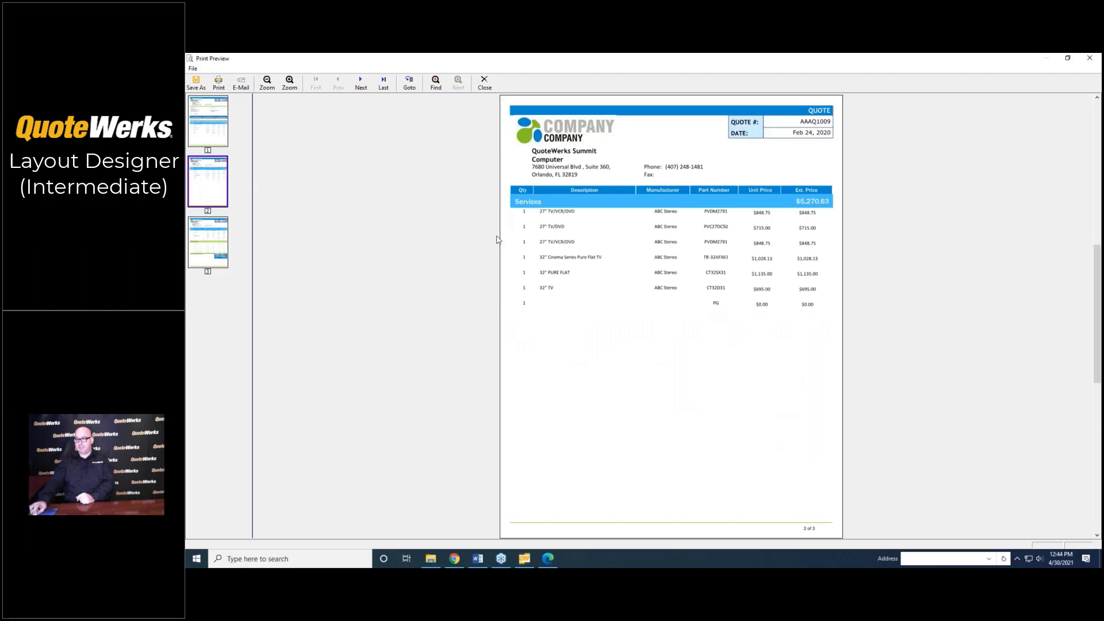
left_click(215, 244)
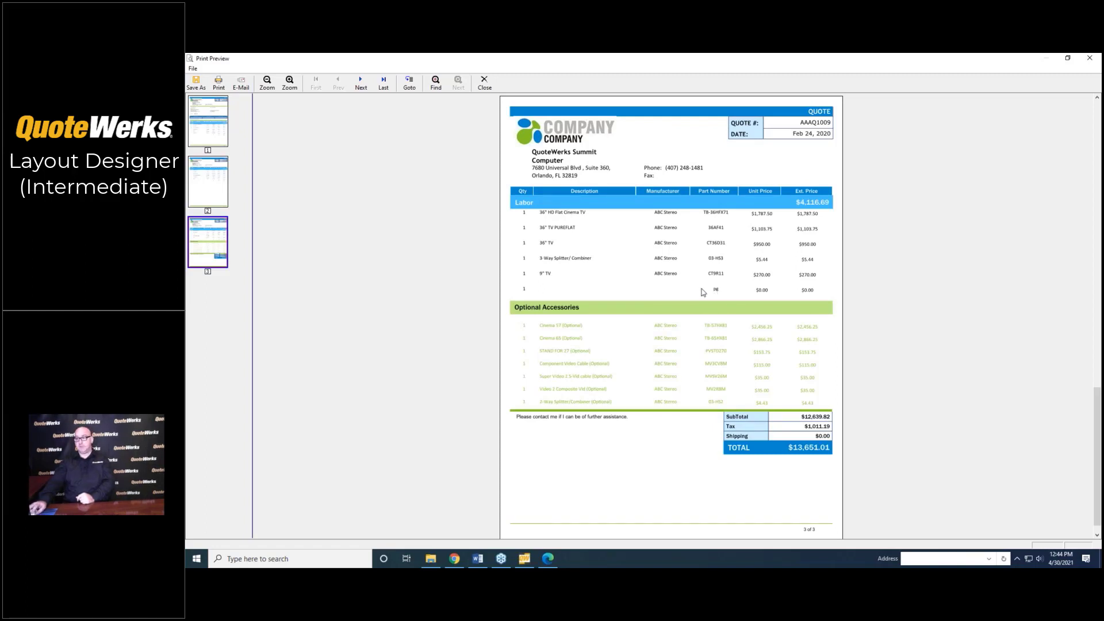
left_click(485, 84)
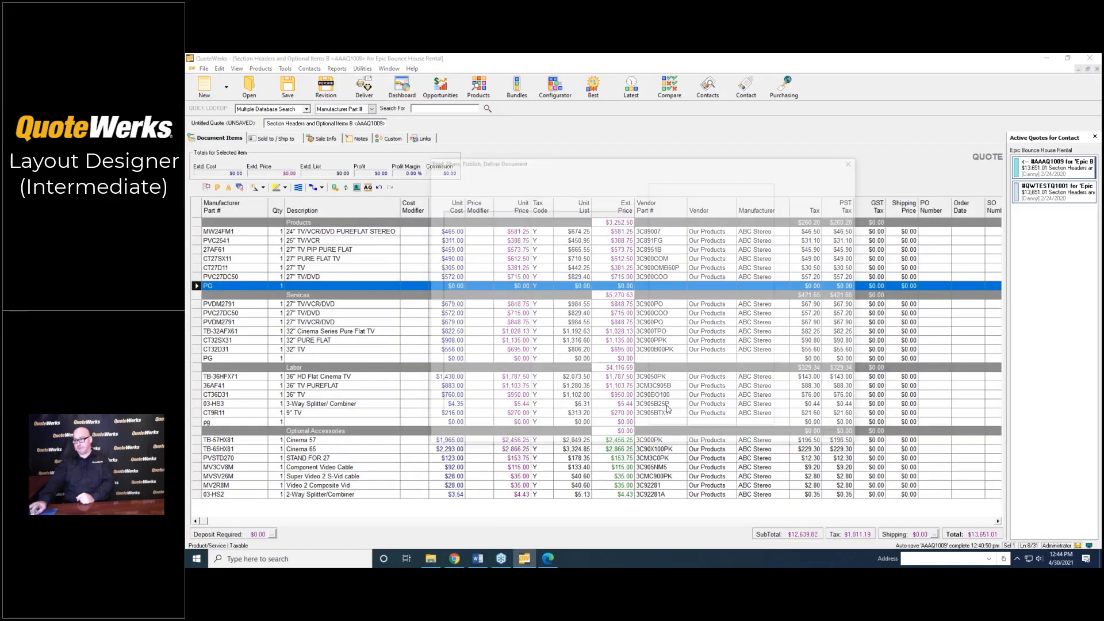
Step: Reopen the PageBreakOnlyCaps layout for editing, review the part number filter of Detail Section 10 without changes, and close the layout
left_click(545, 410)
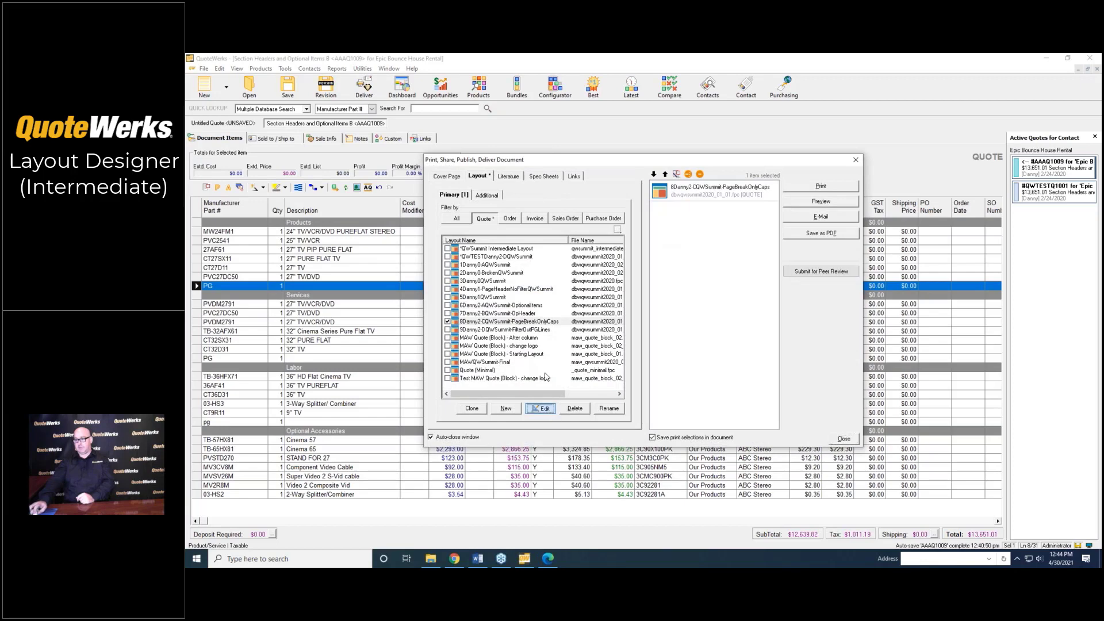
scroll(579, 439, "down", 5)
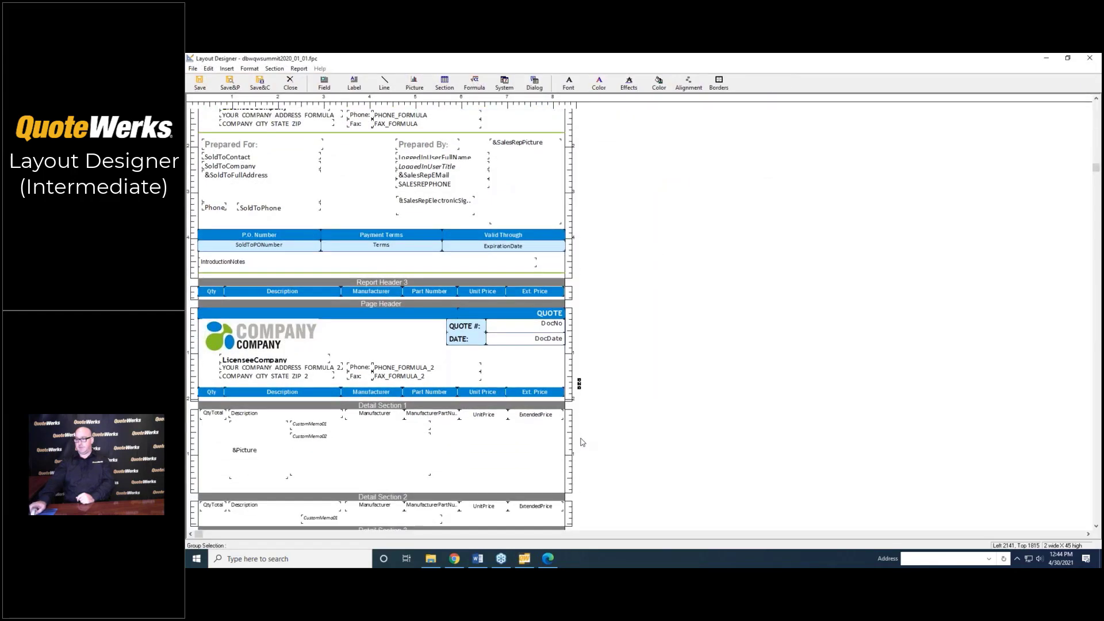
scroll(591, 450, "down", 5)
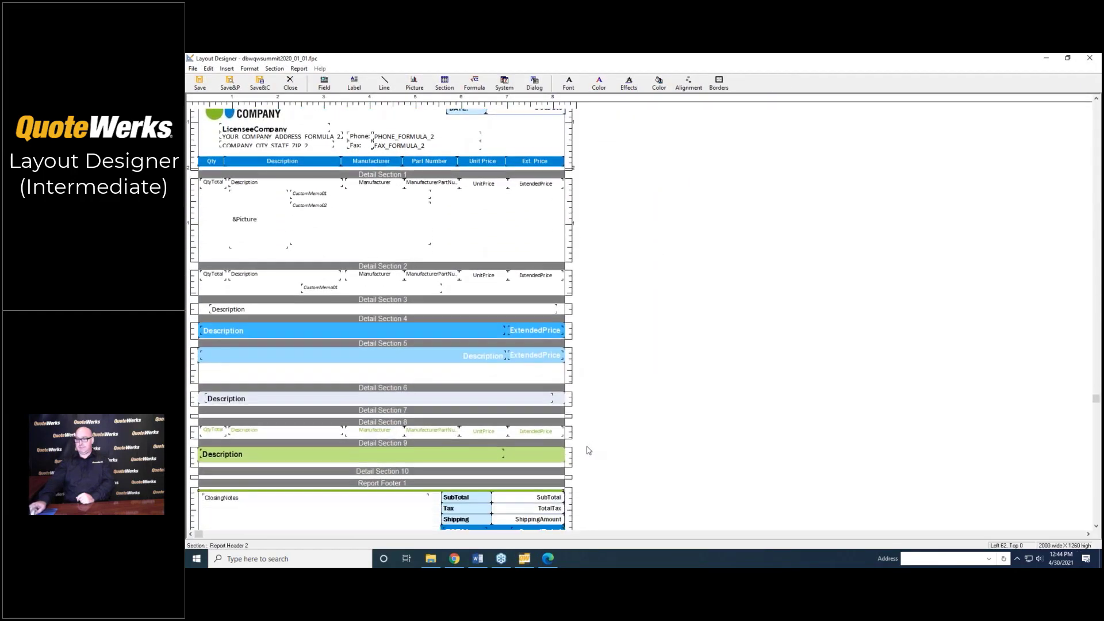
right_click(394, 478)
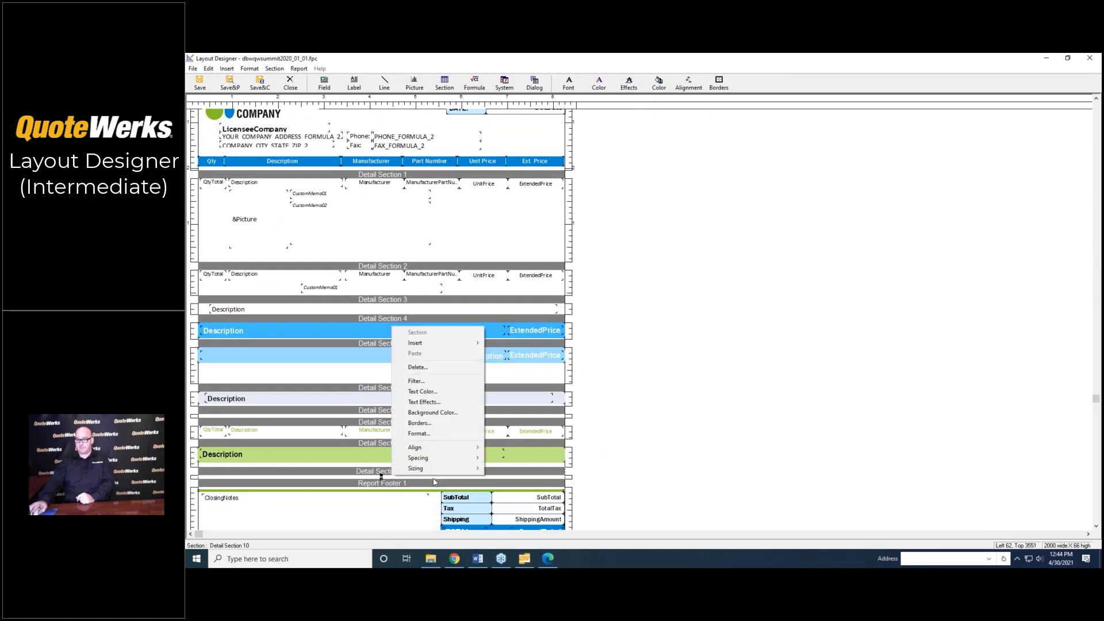
left_click(412, 382)
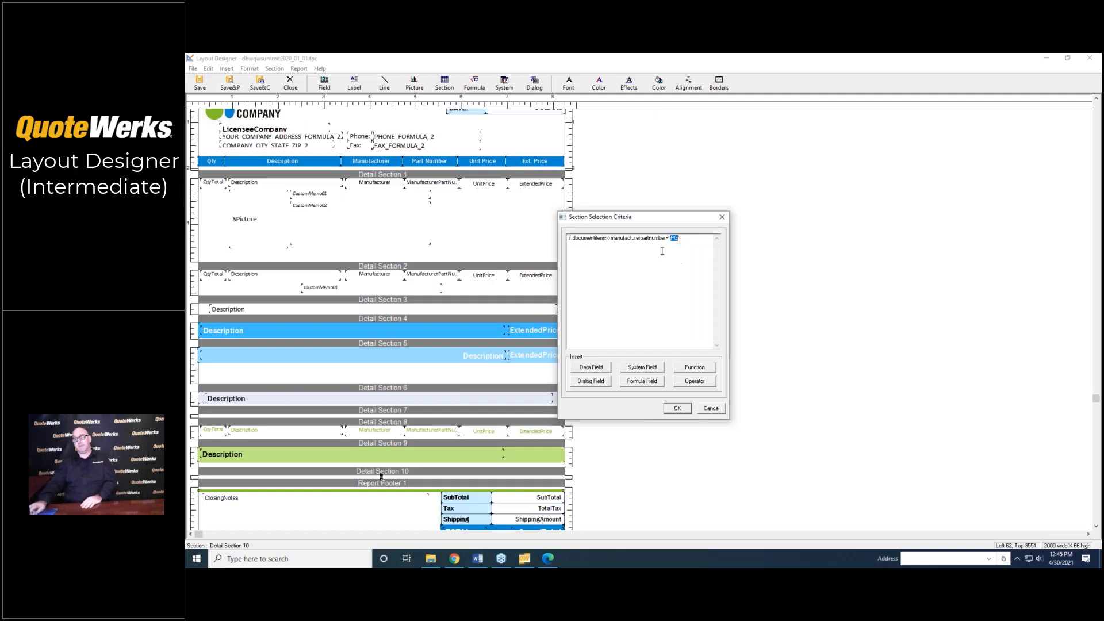
left_click(718, 410)
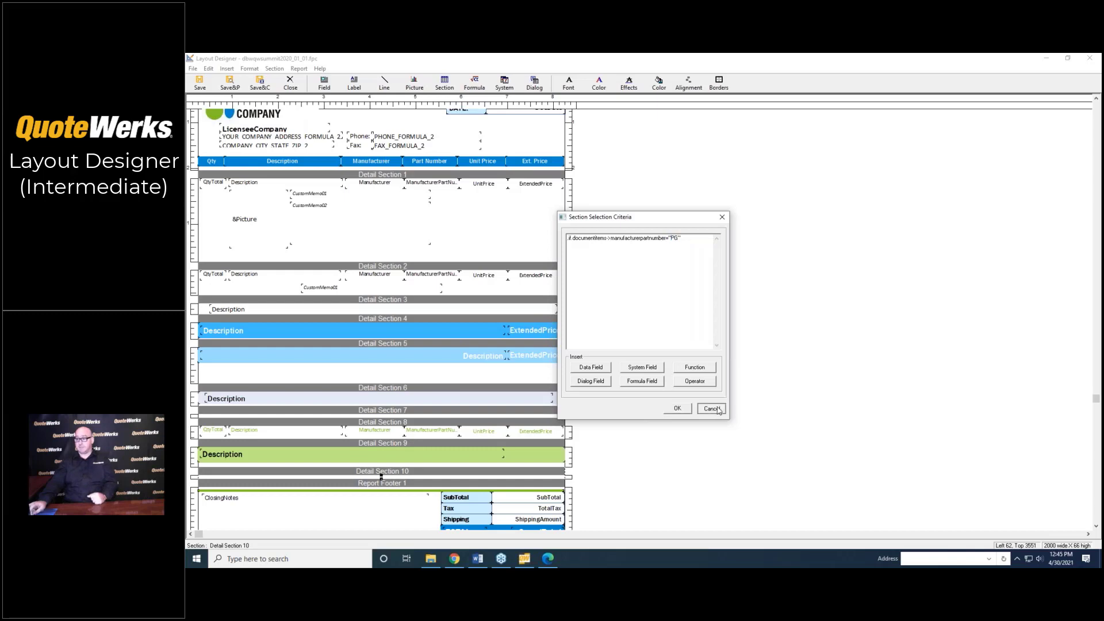
left_click(264, 86)
Step: Open the 9Danny2-DQWSummit-FilterOutPGLines layout for editing and bring up the filter criteria of Detail Section 10
left_click(508, 326)
left_click(508, 330)
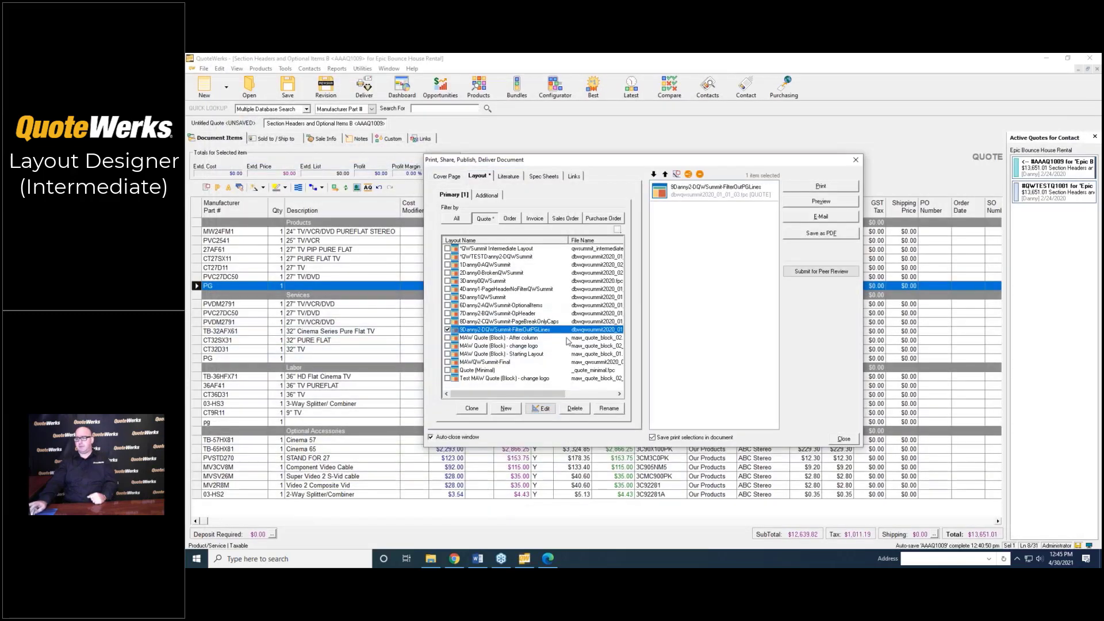
left_click(553, 410)
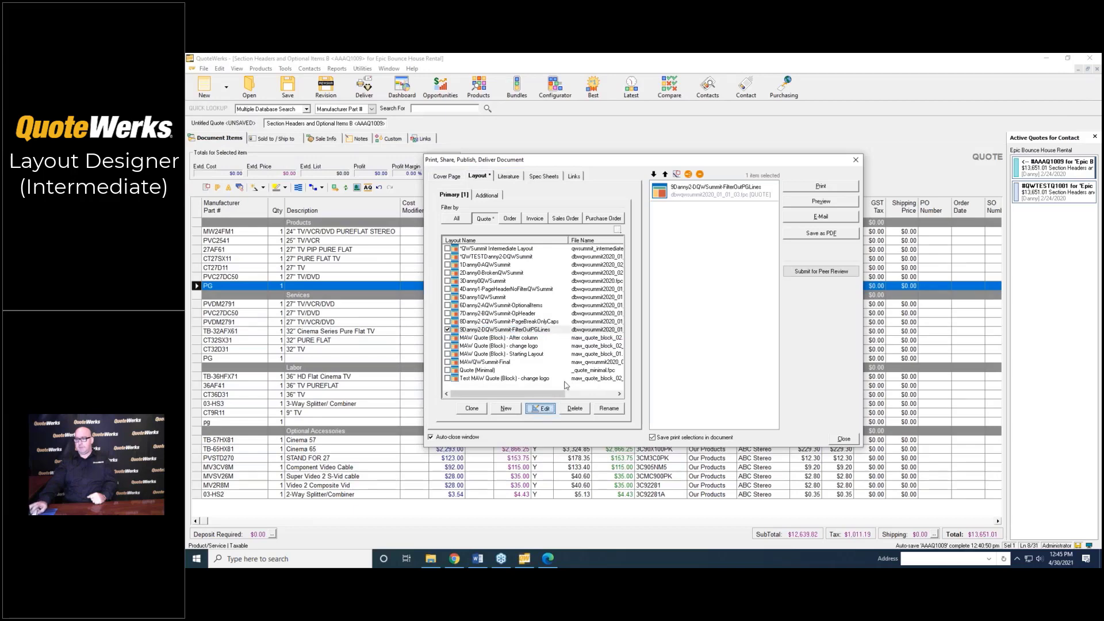
scroll(586, 382, "down", 3)
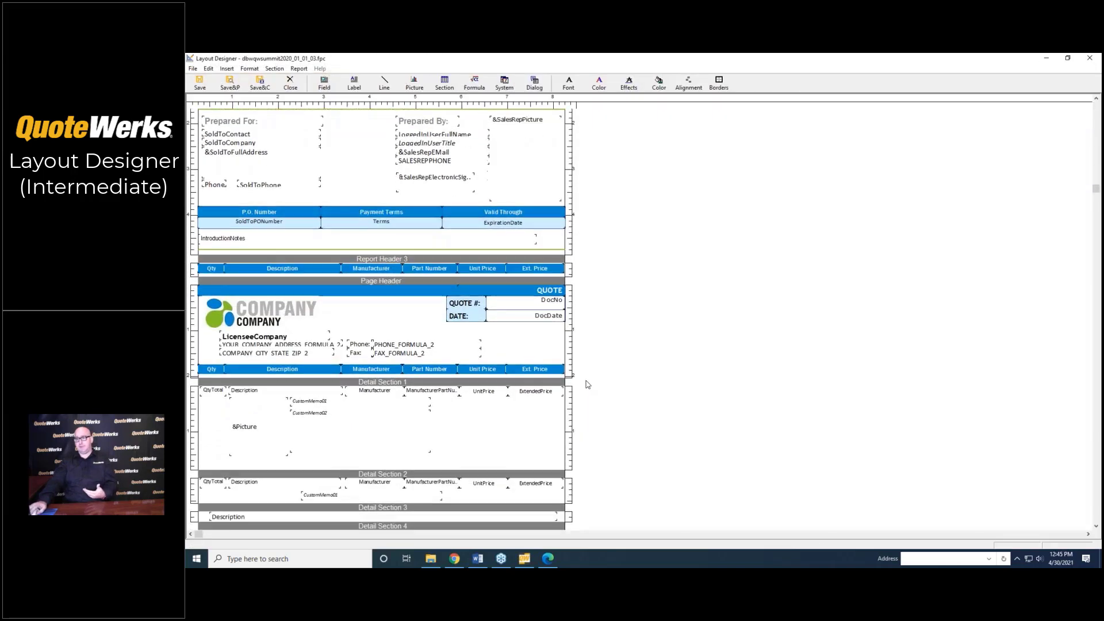
scroll(587, 384, "down", 6)
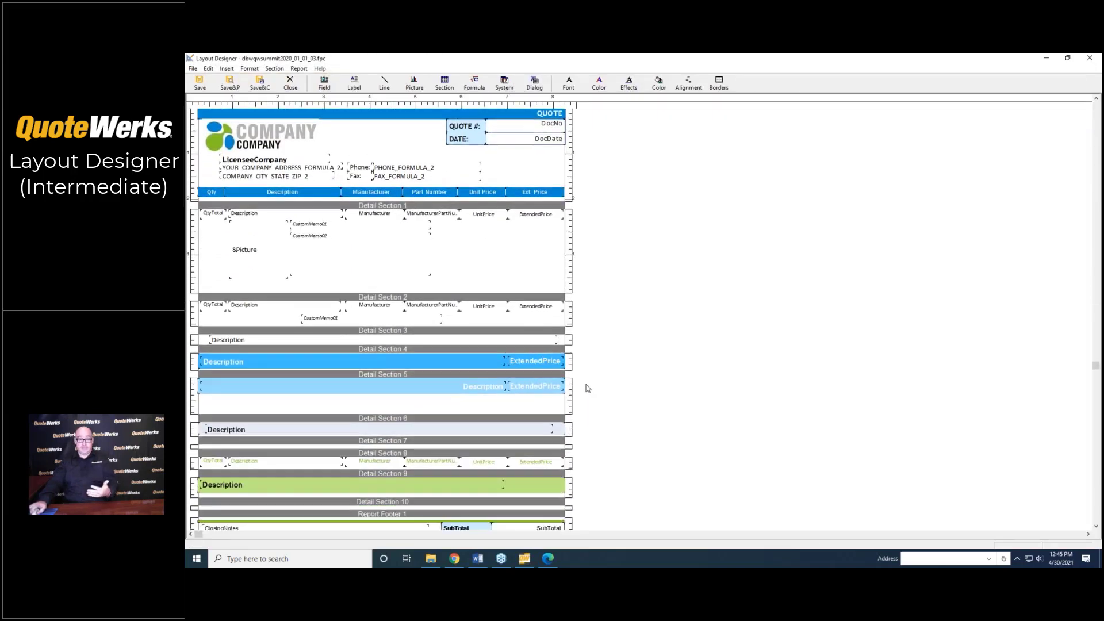
scroll(588, 389, "down", 3)
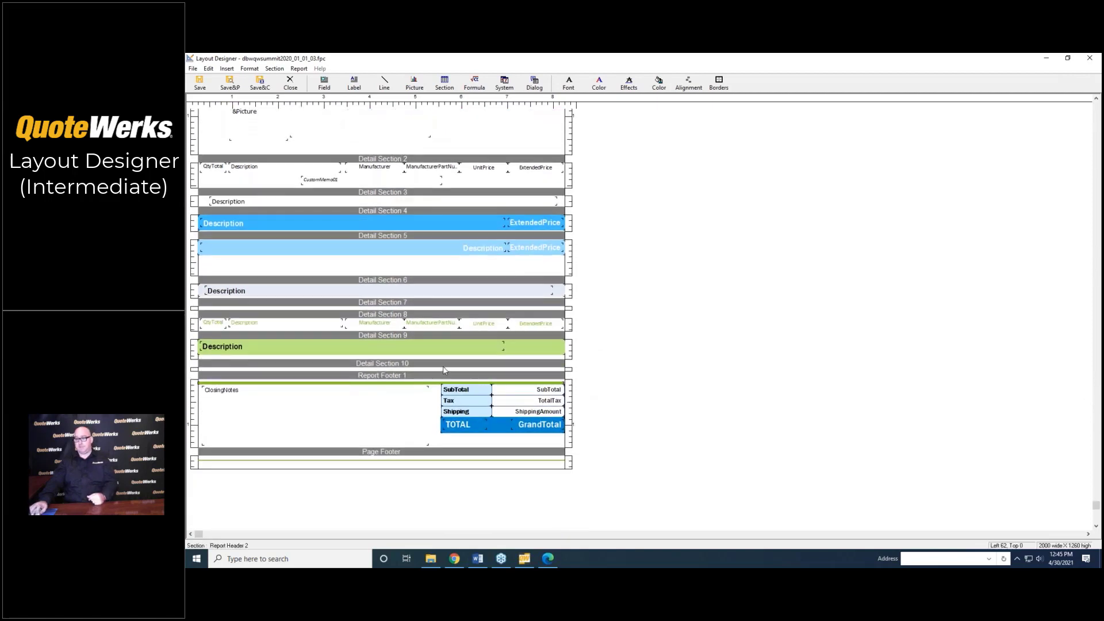
left_click(444, 371)
right_click(444, 371)
left_click(476, 425)
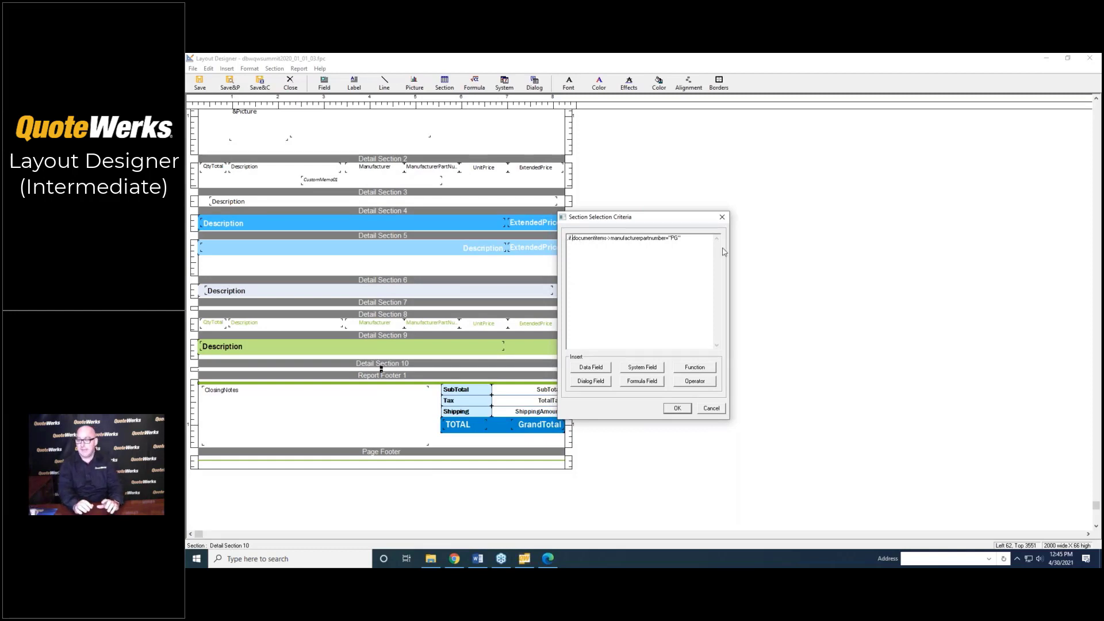
Step: Look up the Upper(string) function among the functions available for the filter, and leave the selection without inserting it
left_click(694, 369)
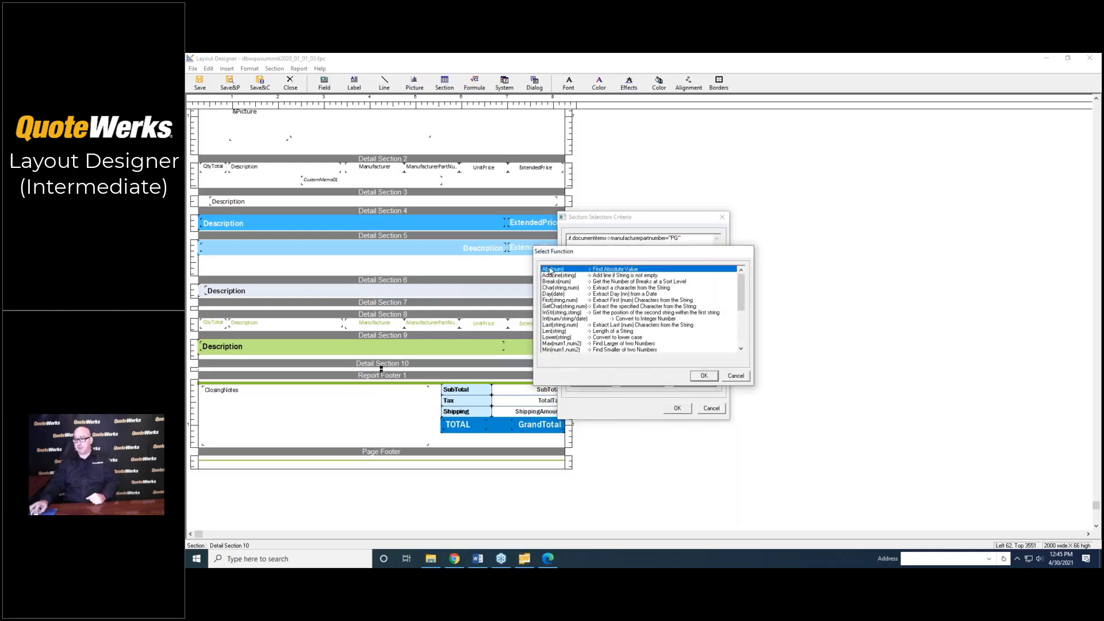
scroll(561, 282, "down", 4)
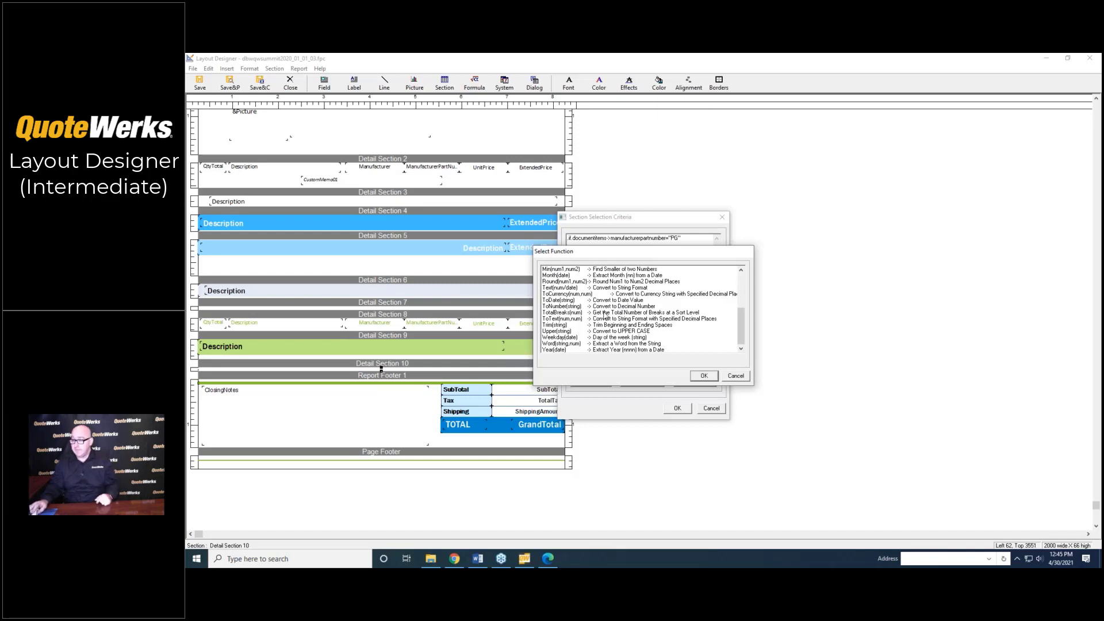
left_click(556, 332)
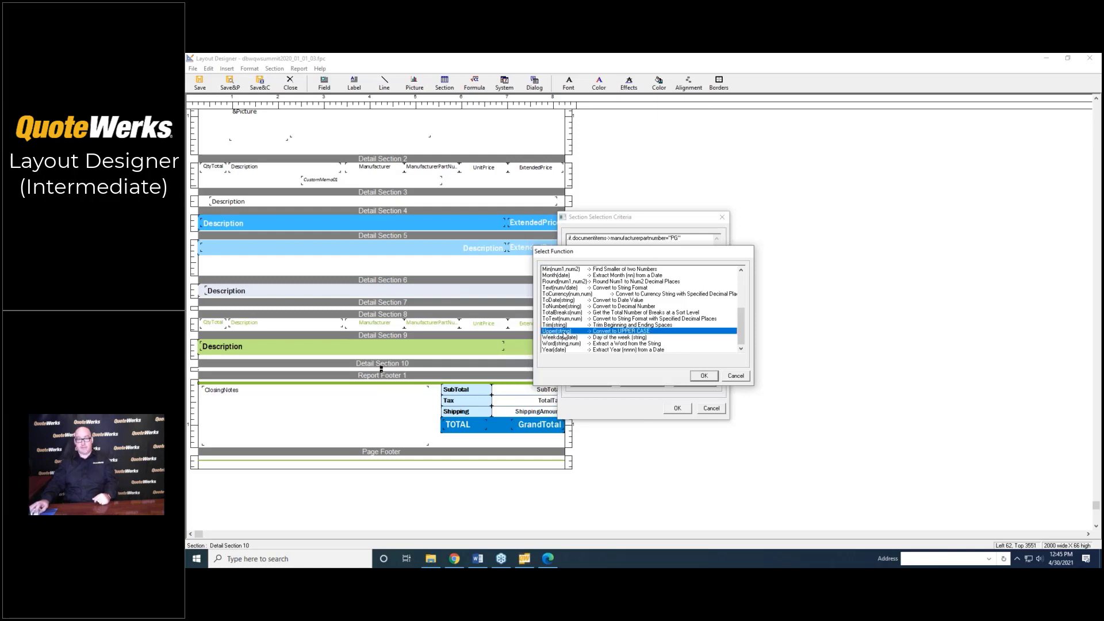
scroll(603, 337, "up", 1)
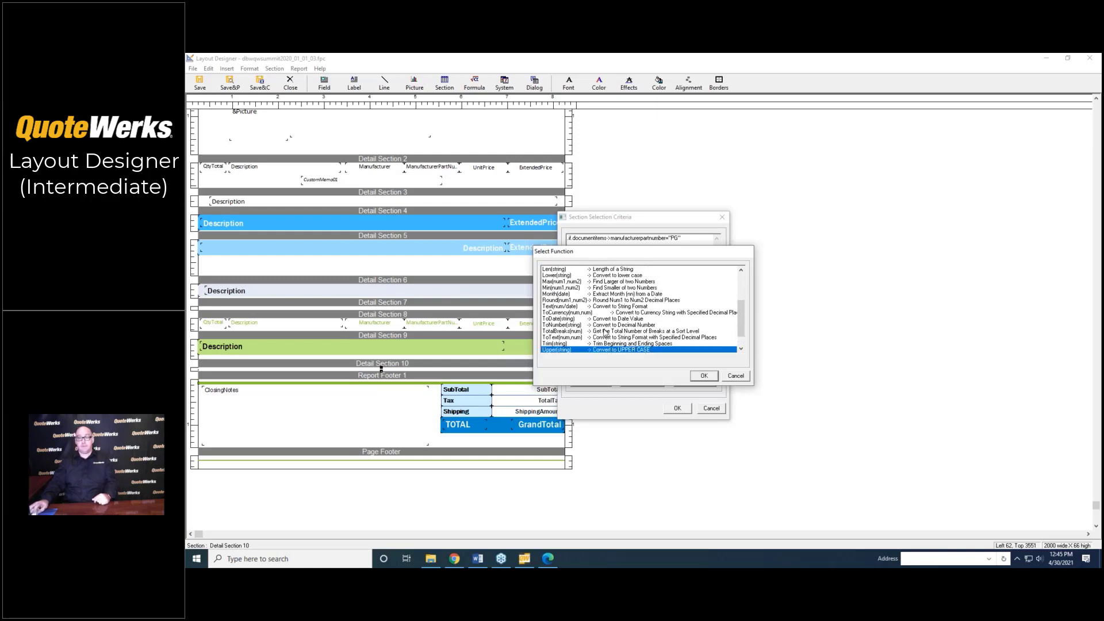
left_click(737, 376)
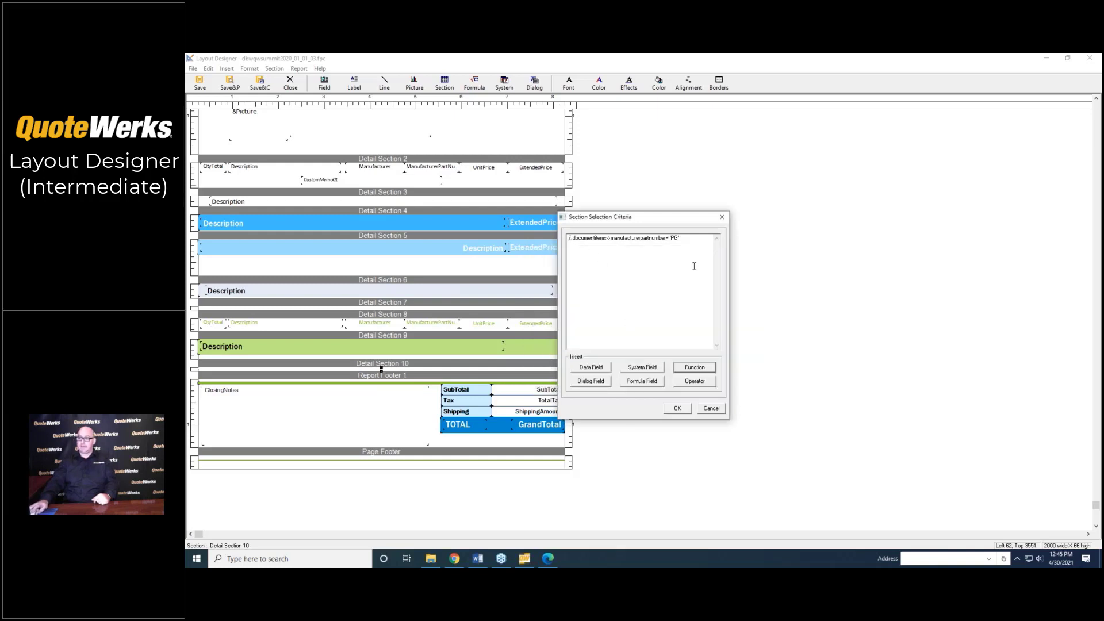
Step: Wrap the manufacturer part number in Detail Section 10's filter with the upper() function, keep the comparison to "PG", and accept the criteria
type("uppe")
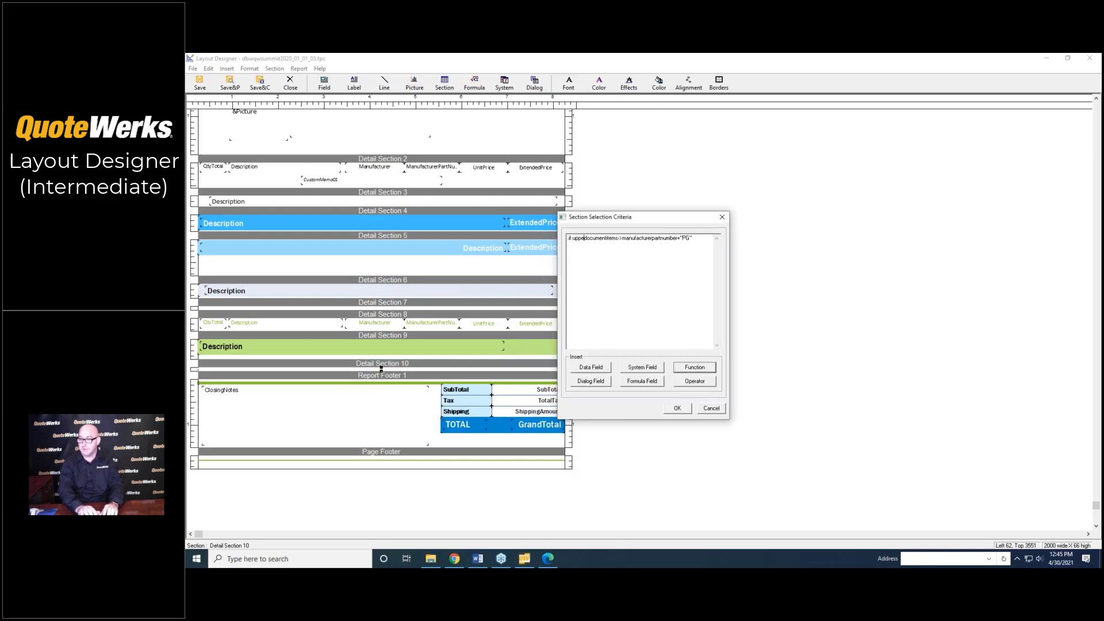
type("r(")
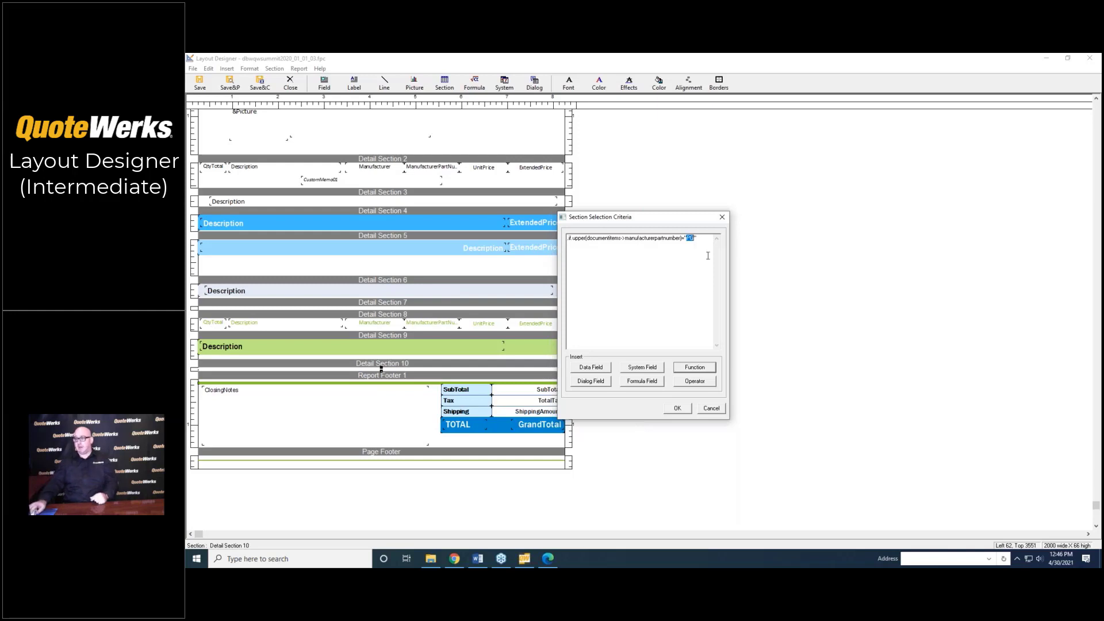
left_click(678, 408)
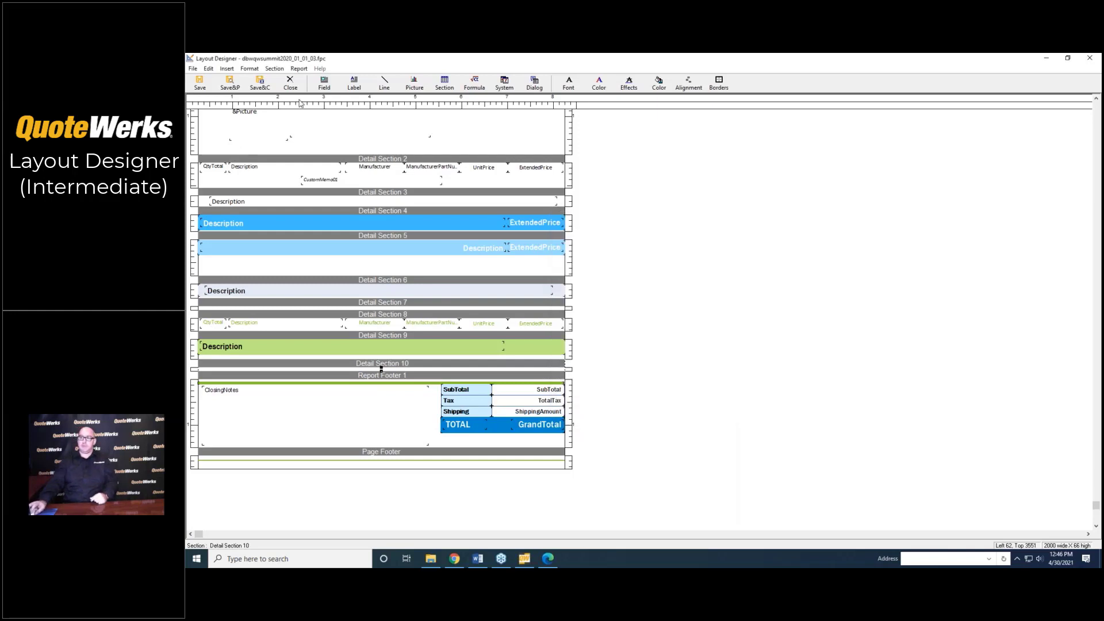
left_click(235, 87)
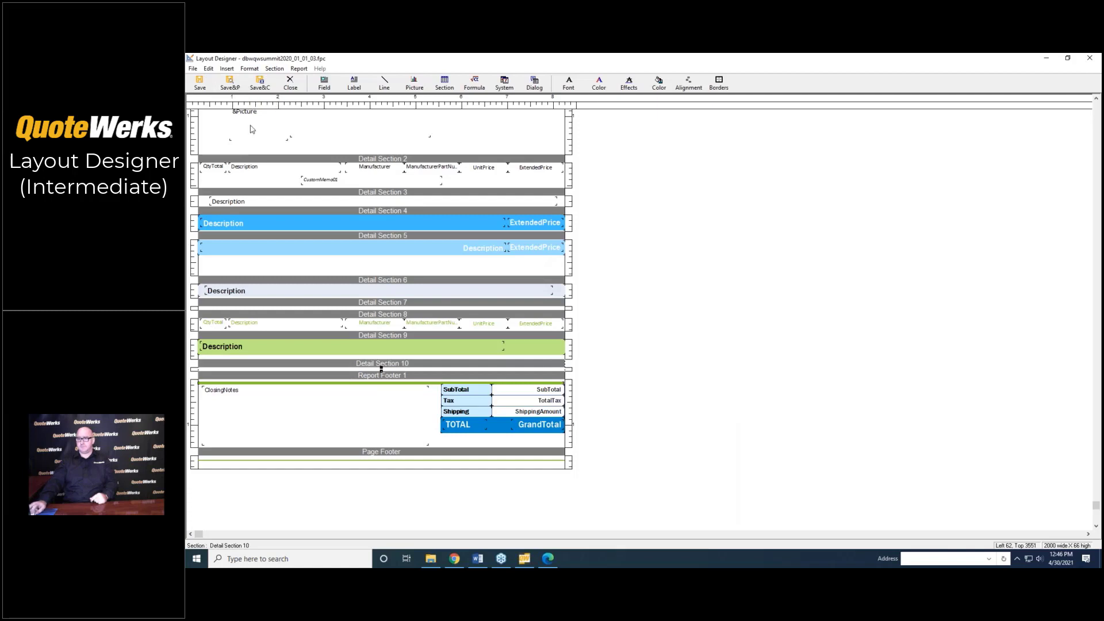
Step: Review the format settings and filter criteria of Detail Section 1, leaving both without changes
scroll(345, 158, "up", 5)
left_click(321, 135)
scroll(327, 142, "up", 4)
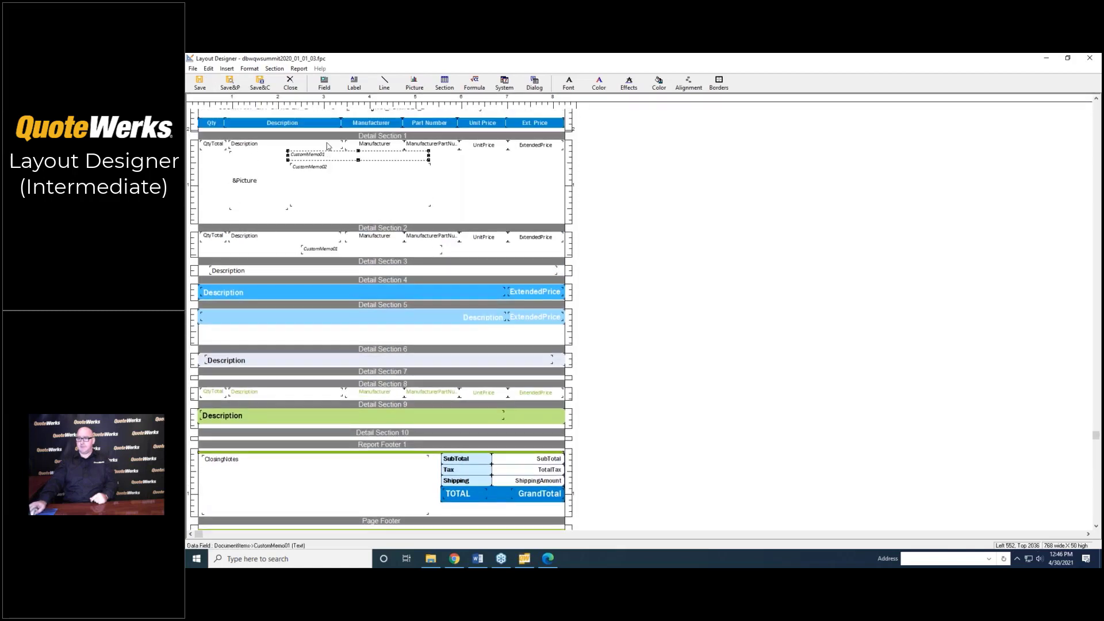
left_click(336, 149)
right_click(354, 146)
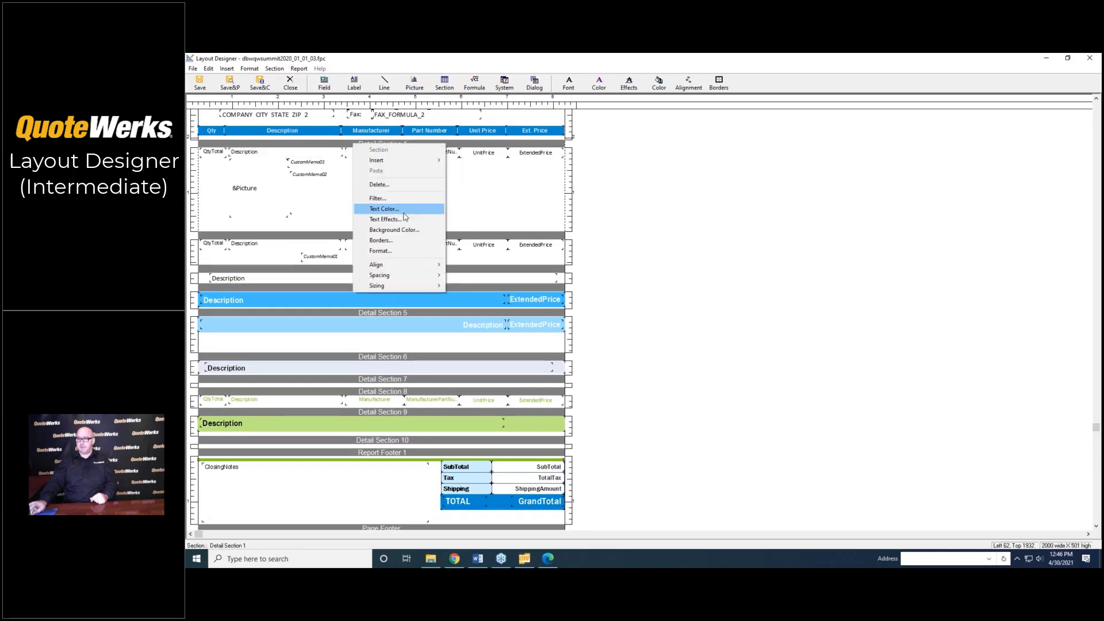
left_click(395, 254)
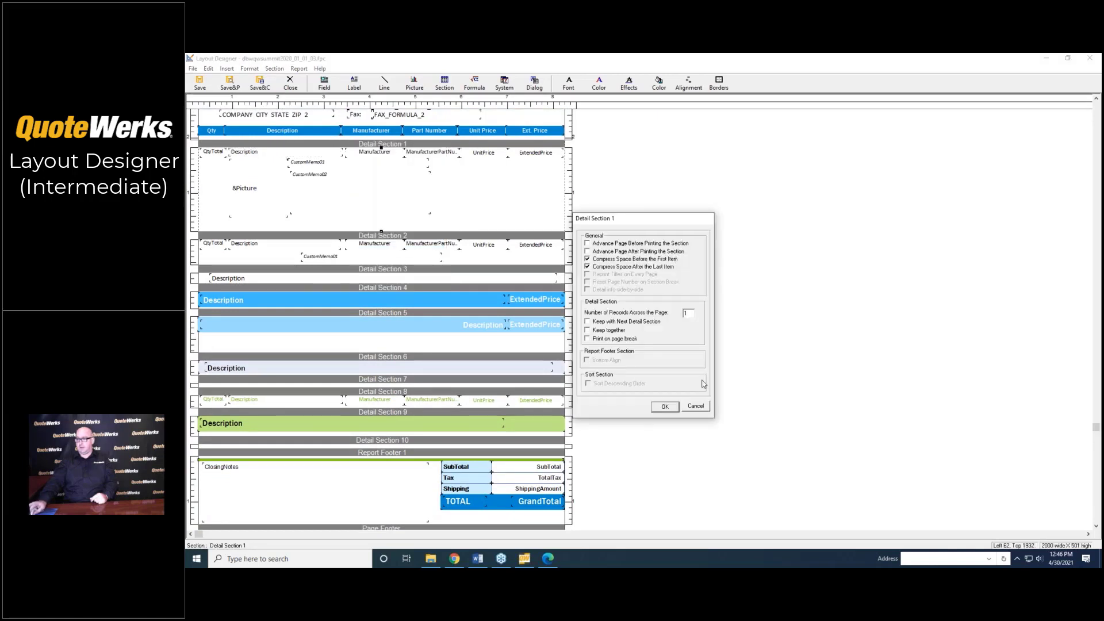
left_click(698, 407)
right_click(383, 145)
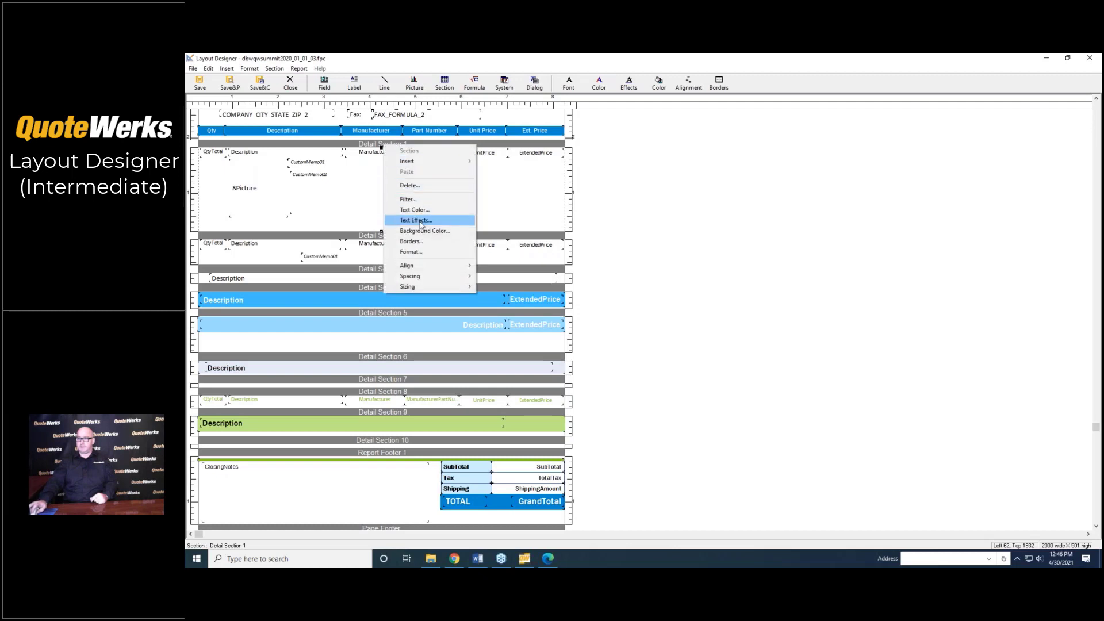
left_click(430, 199)
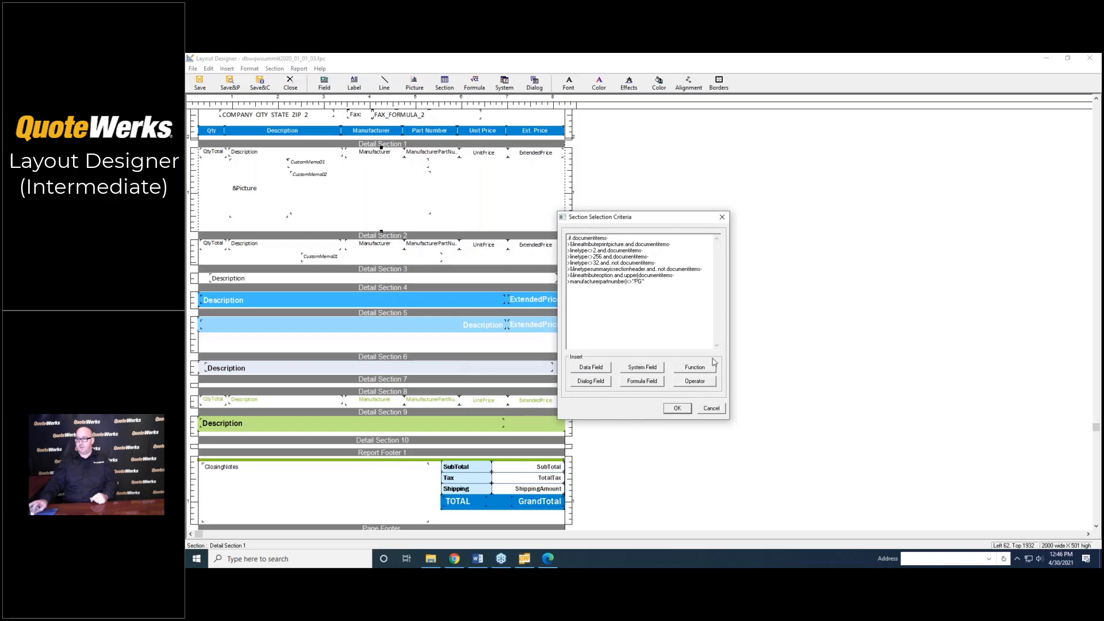
left_click(711, 408)
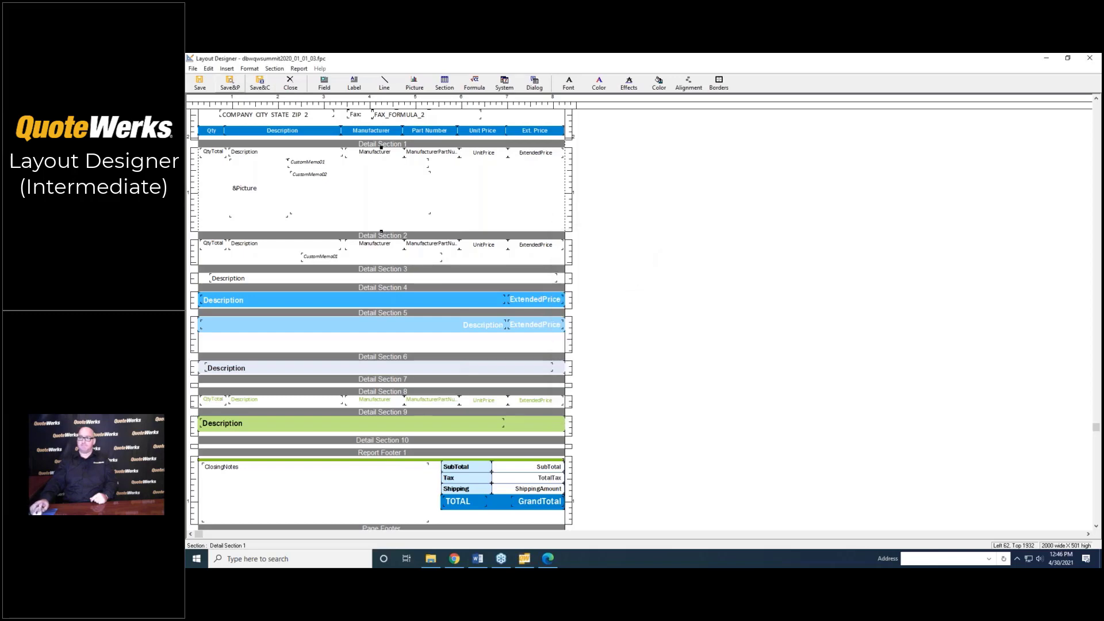
Step: Preview the quote with the FilterOutPGLines layout, check its second, third and fourth pages, and close the preview
left_click(260, 84)
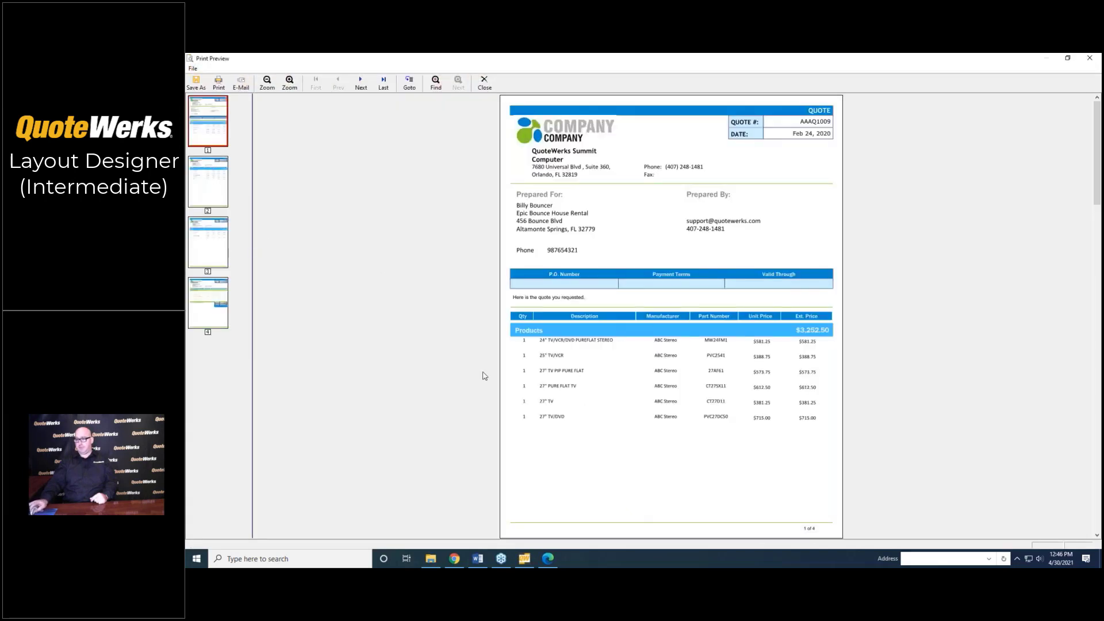
left_click(227, 205)
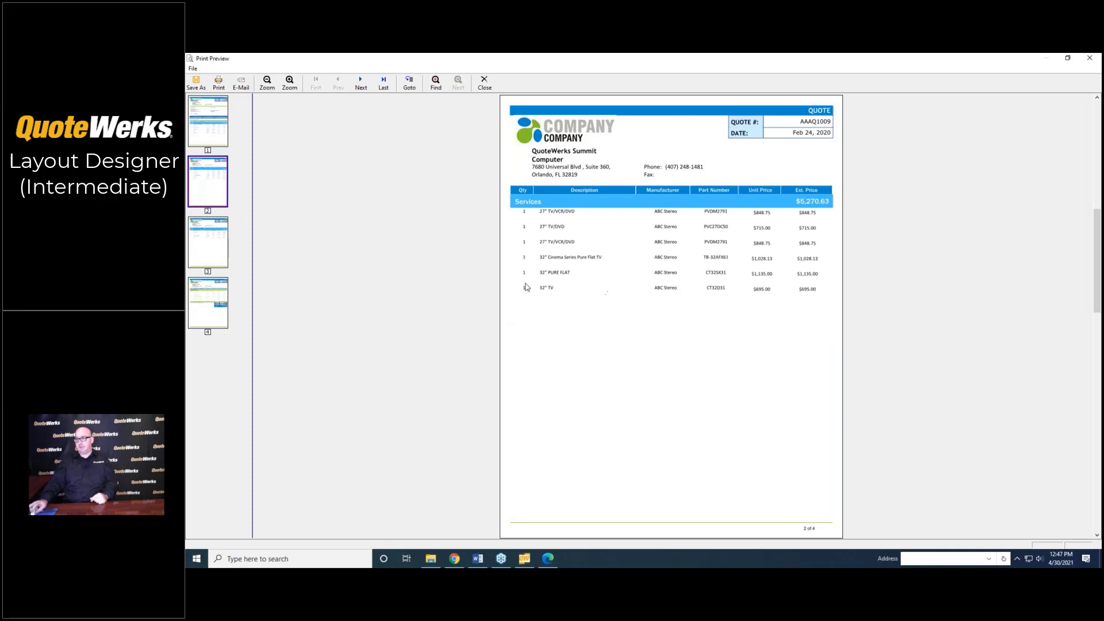
left_click(220, 243)
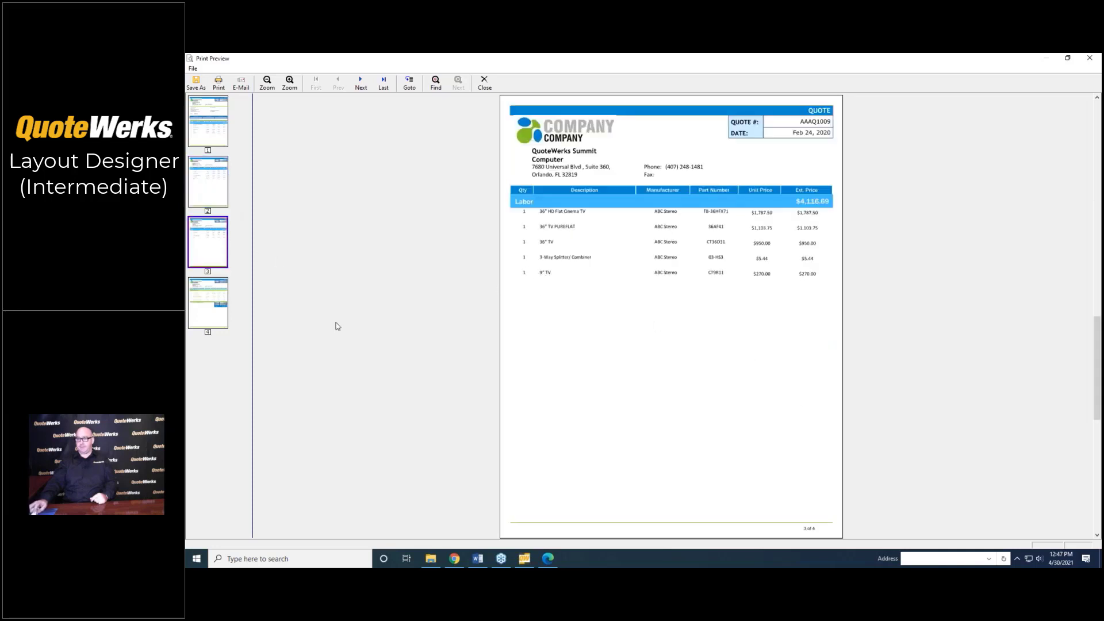
left_click(214, 301)
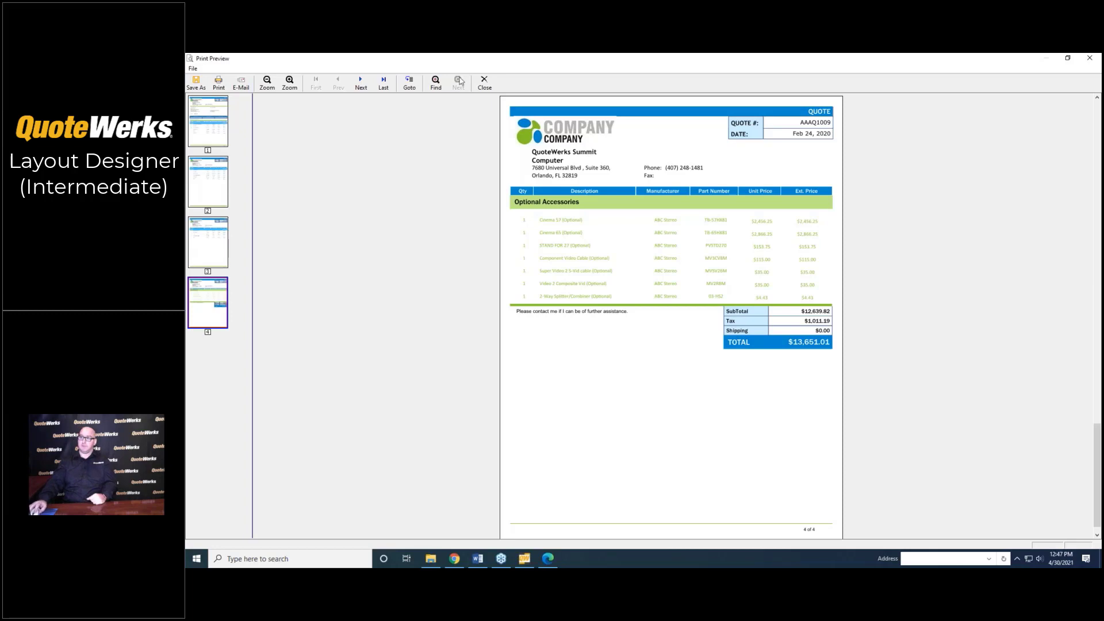
left_click(481, 83)
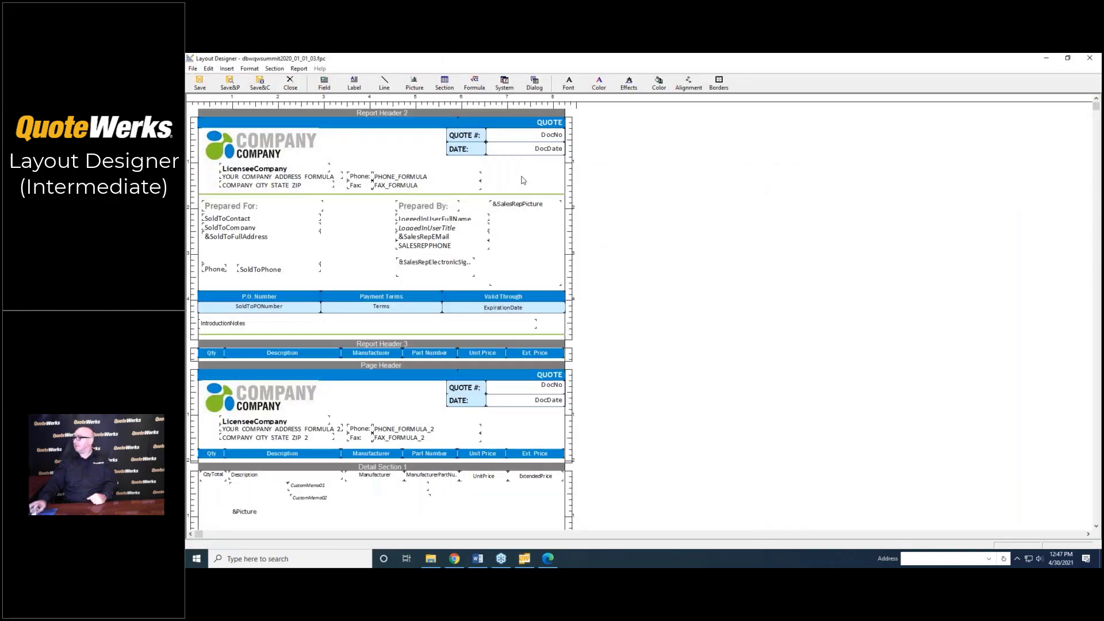
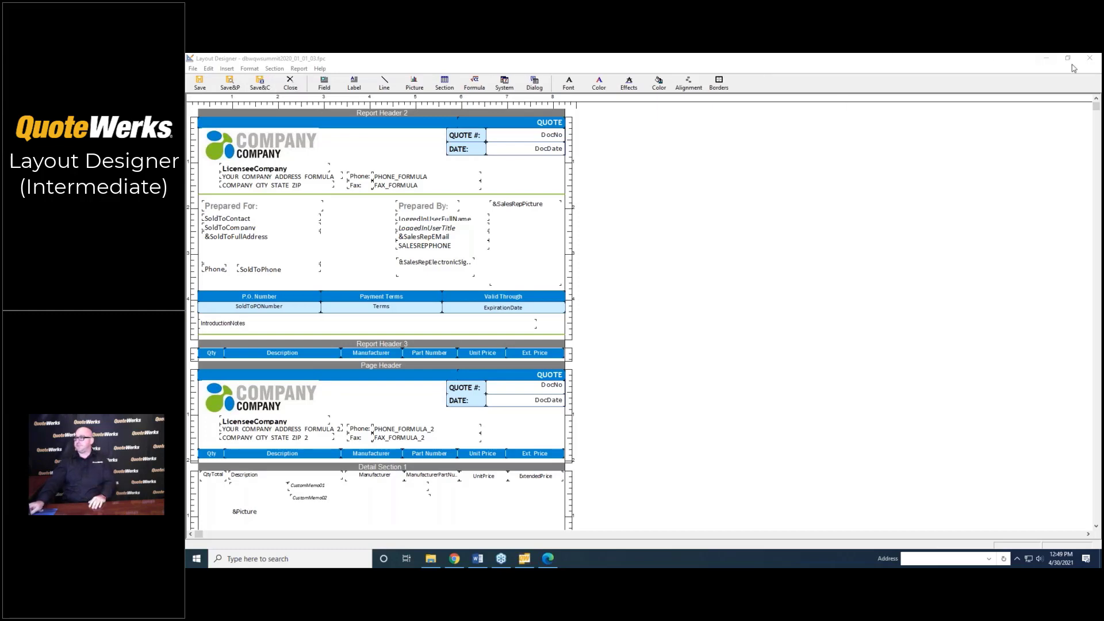
Step: Close the FilterOutPGLines layout and open the 1Danny0-AQWSummit layout for editing
left_click(1090, 58)
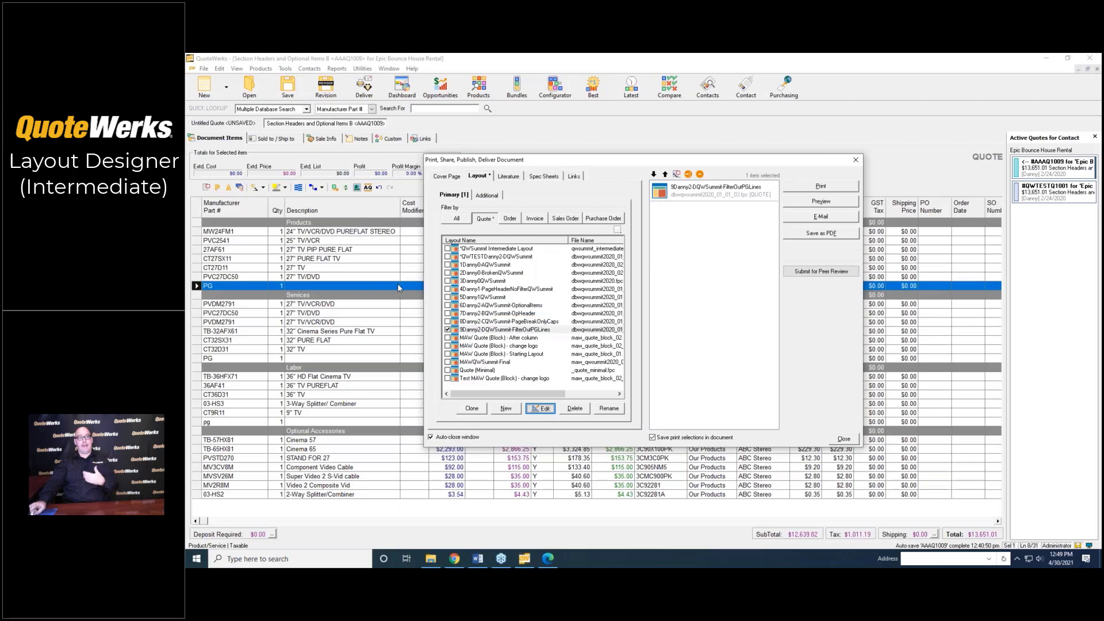
left_click(471, 265)
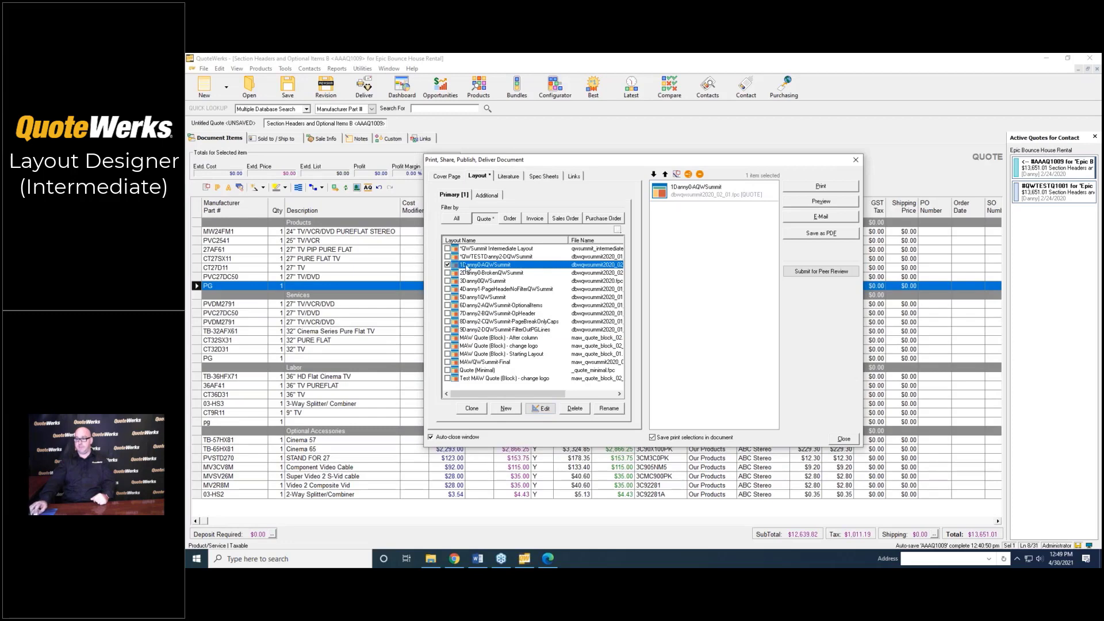
left_click(536, 411)
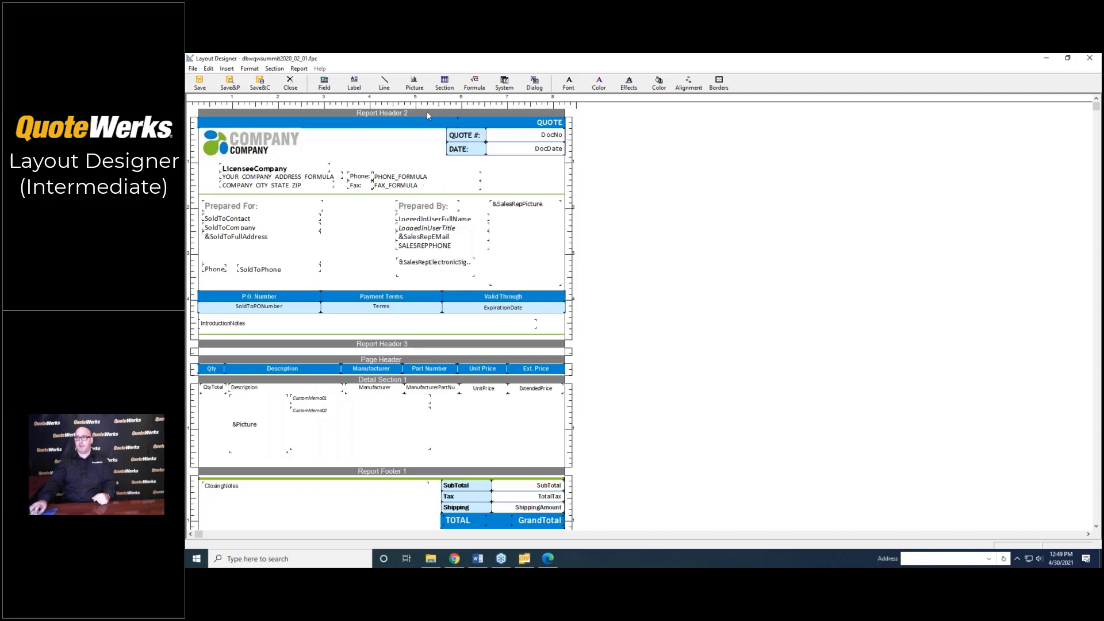
Step: Add Detail Section 2 as a new section in the layout
left_click(444, 84)
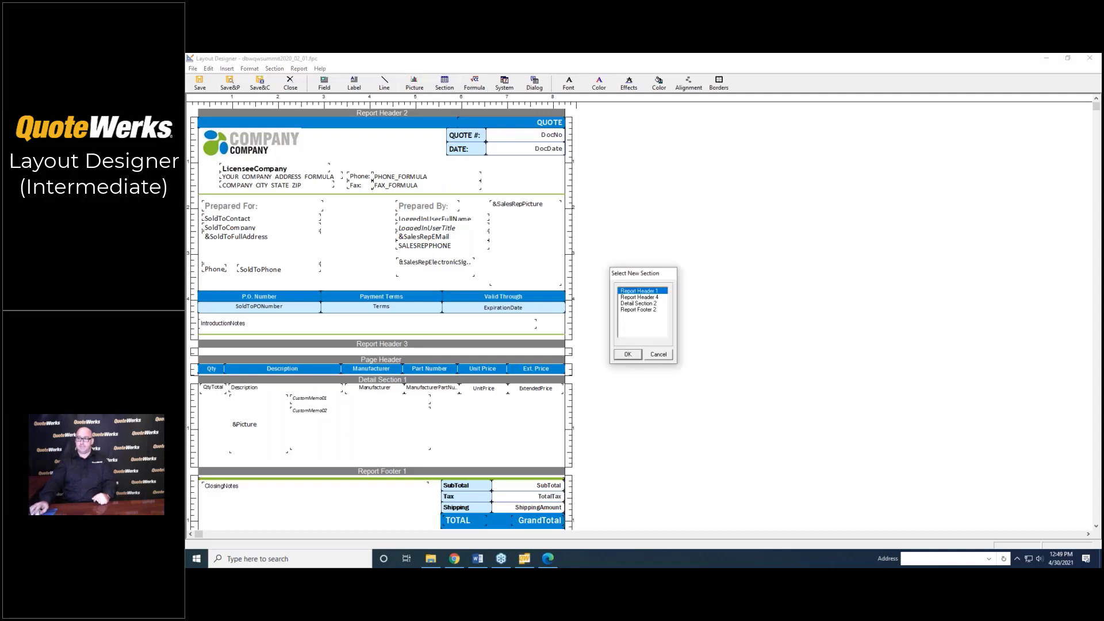
left_click(638, 303)
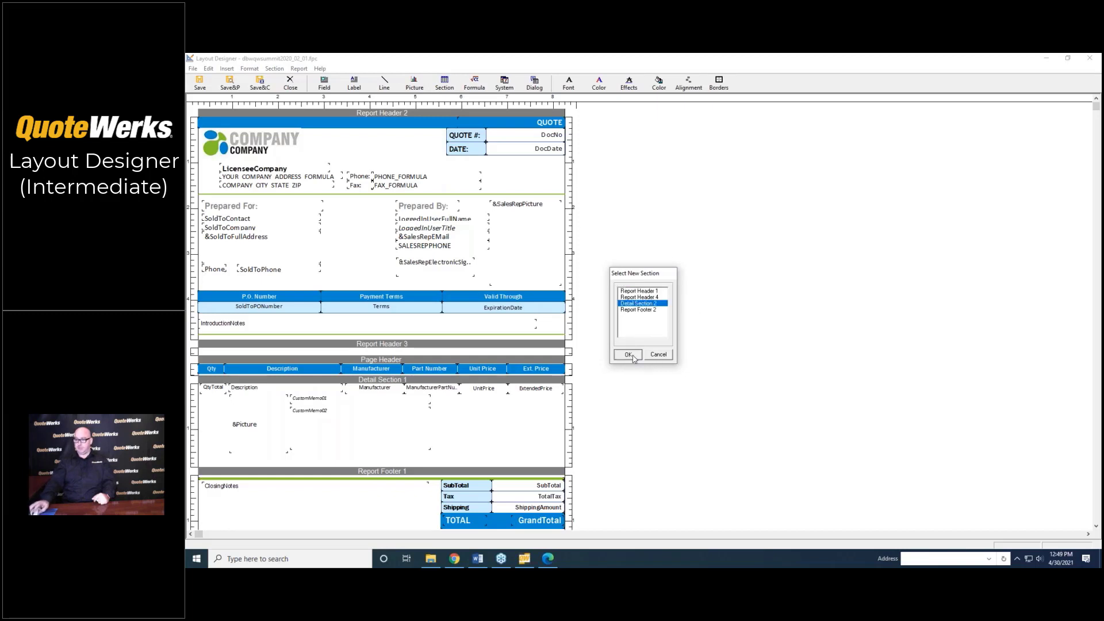
left_click(629, 354)
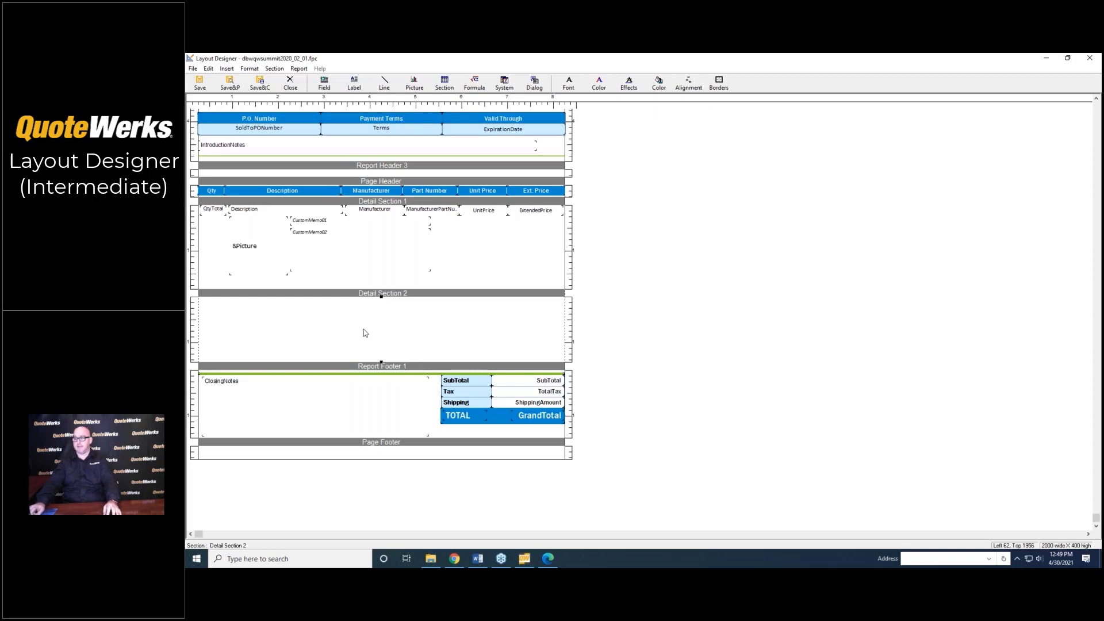
Step: Set the filter of Detail Section 2 to "if DocumentItems->LineType=32", inserting LineType from the DocumentItems data fields
right_click(390, 294)
left_click(425, 351)
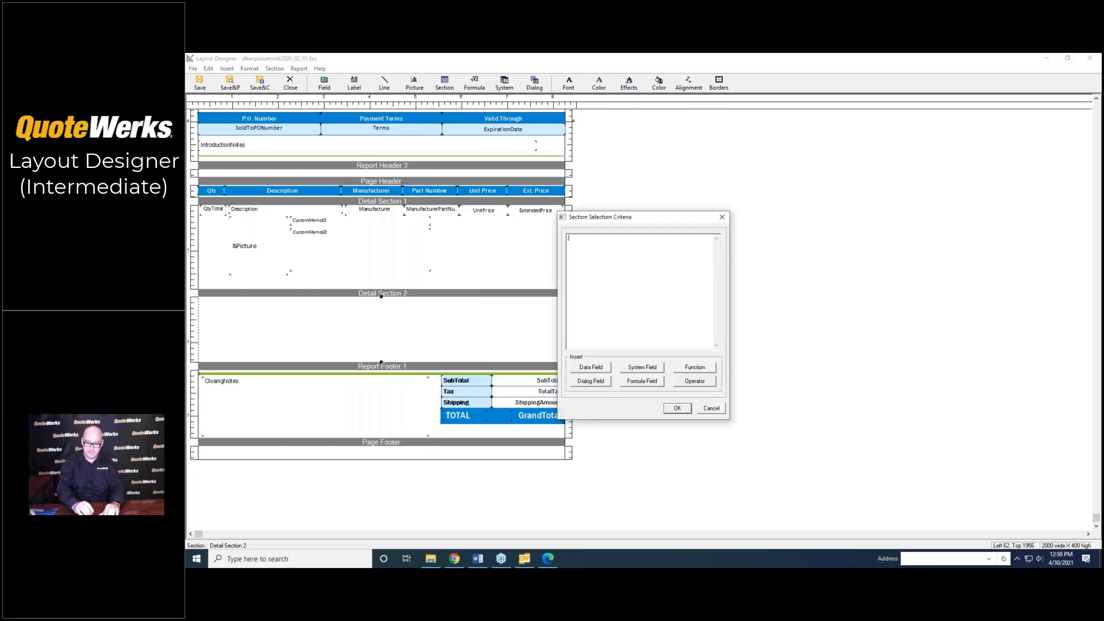
type("if")
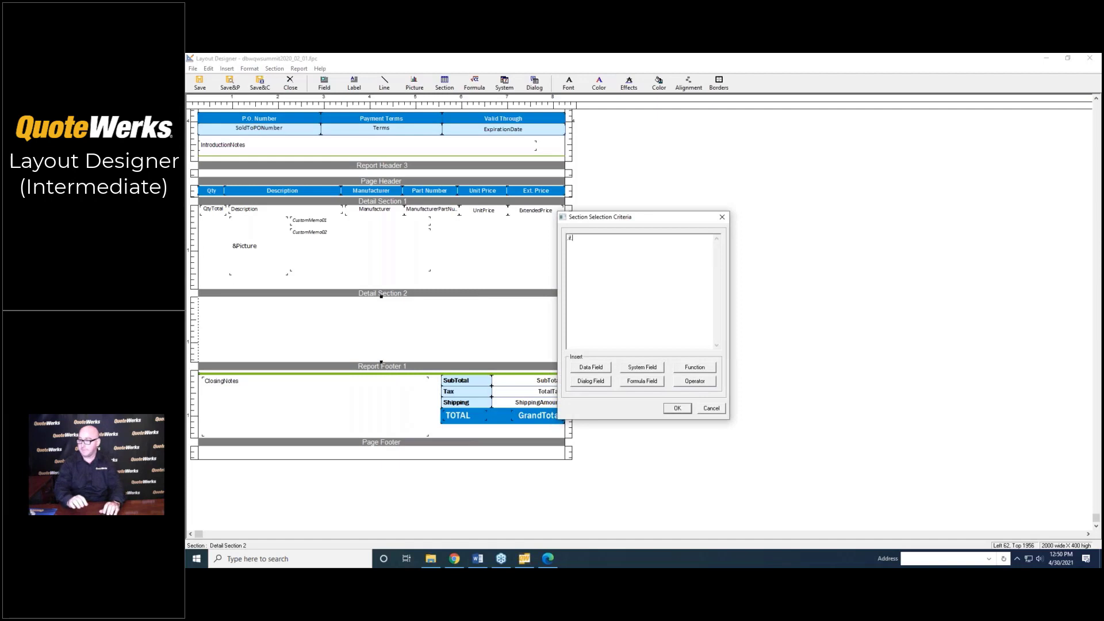
left_click(592, 367)
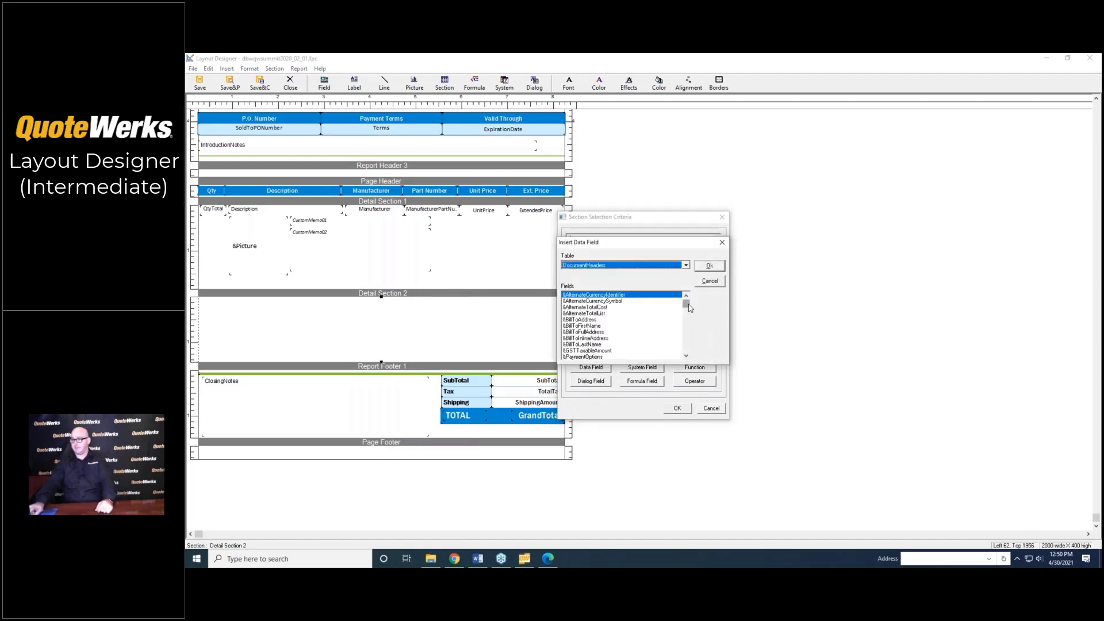
left_click(685, 265)
left_click(601, 283)
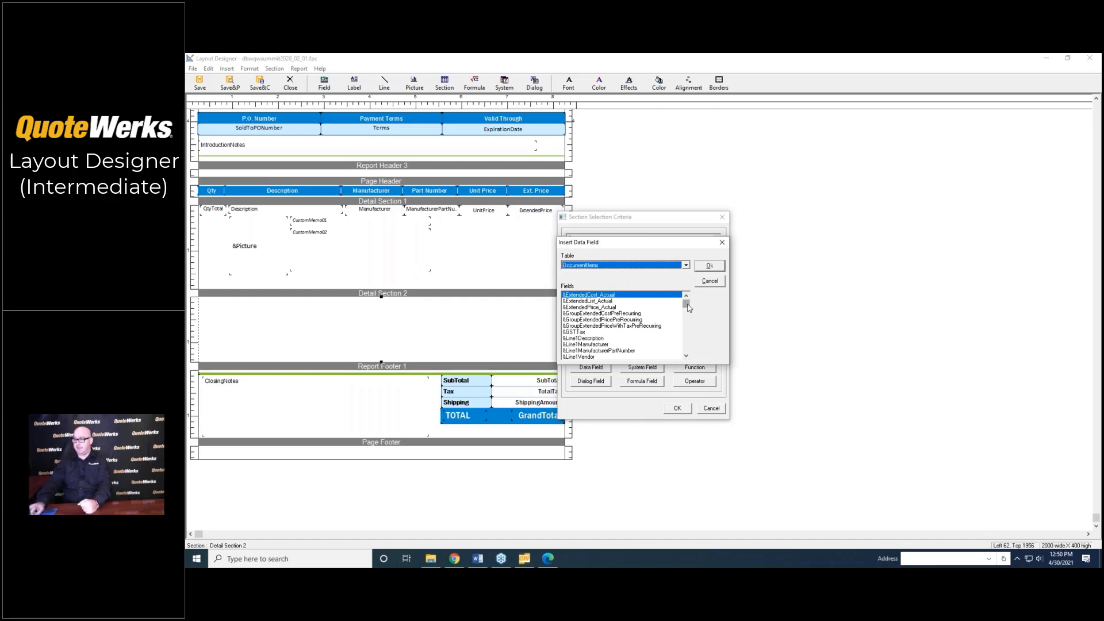
left_click_drag(688, 308, 691, 342)
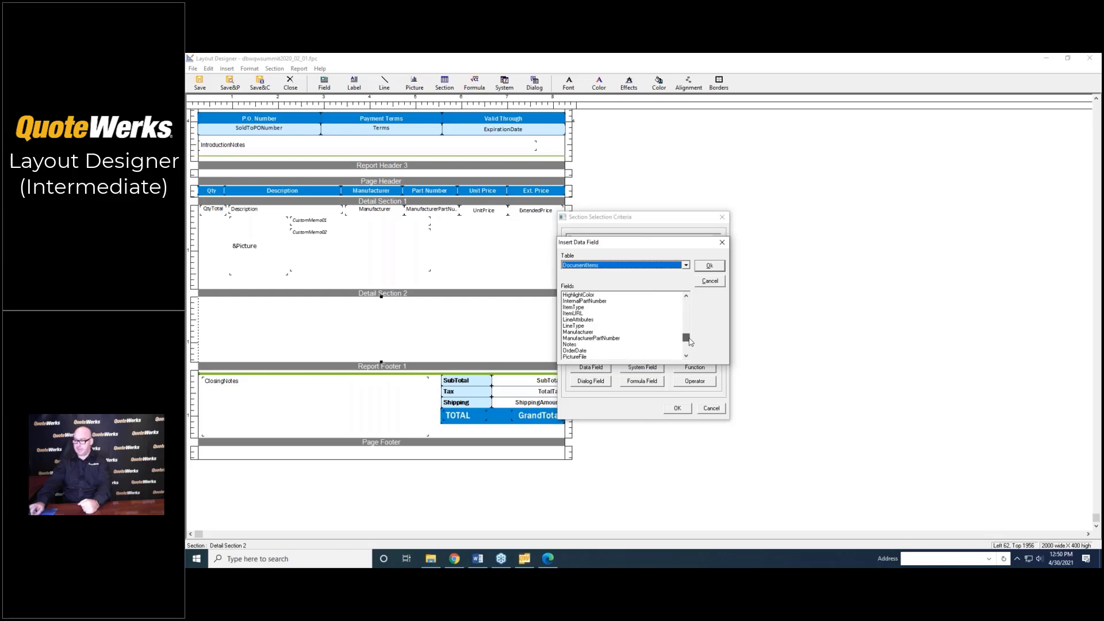
left_click(573, 326)
left_click(709, 266)
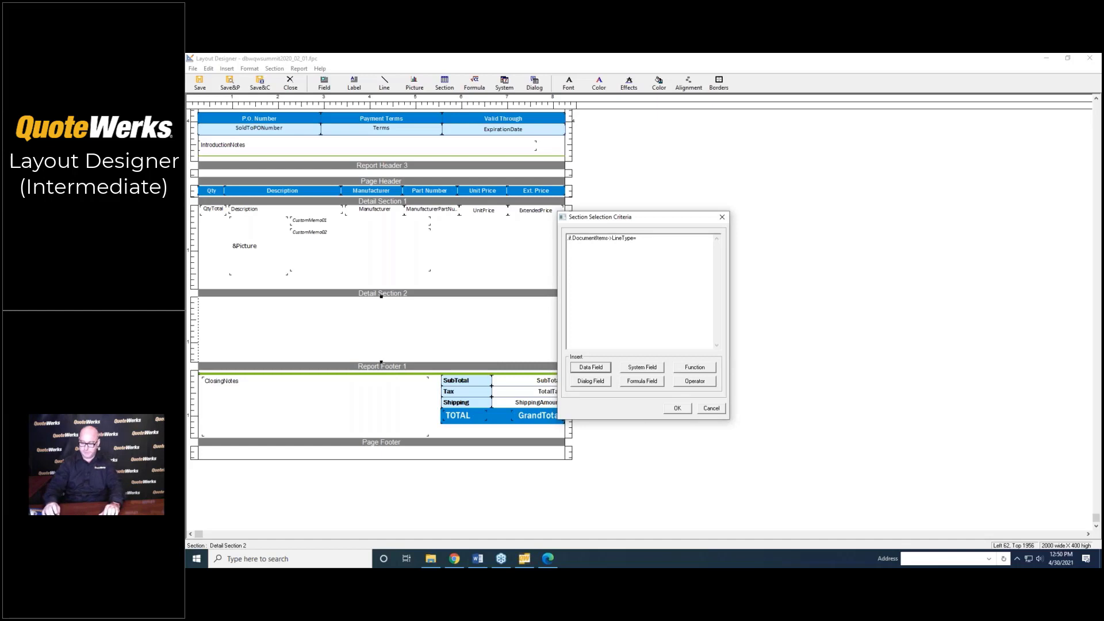
type("2")
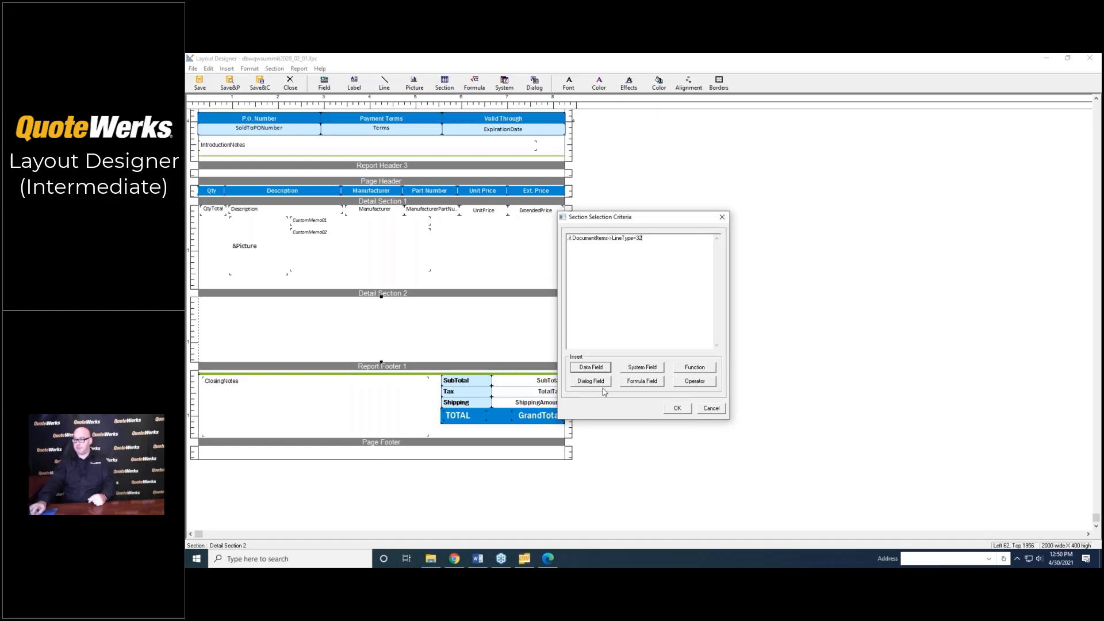
left_click(676, 410)
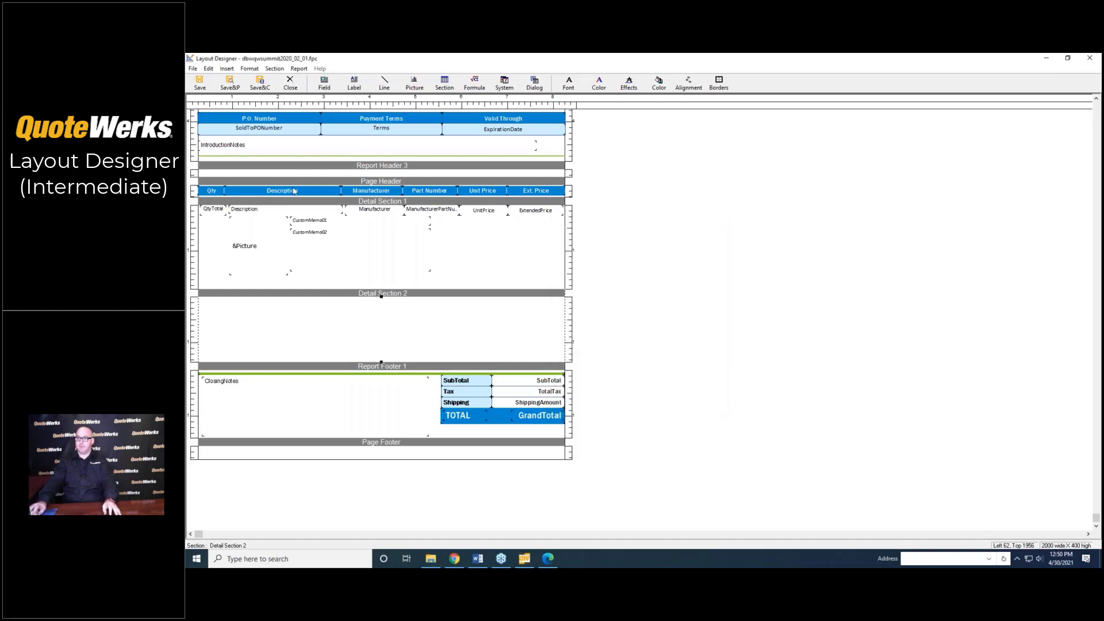
Step: Copy the Description and ExtendedPrice fields from Detail Section 1 and place the copies near the top of Detail Section 2
left_click(283, 214)
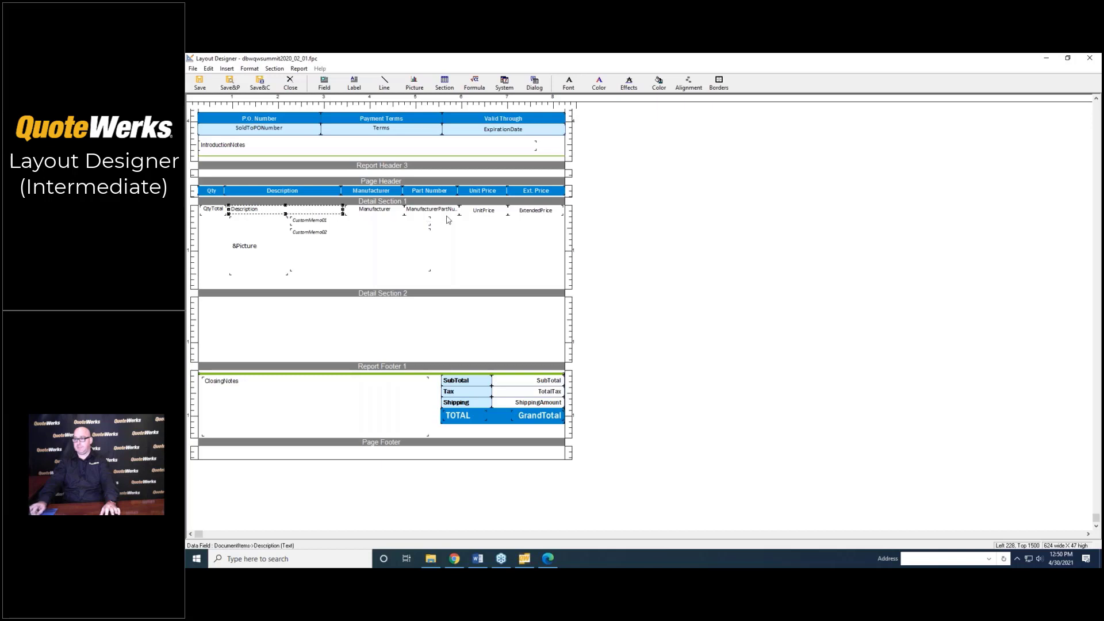
left_click(532, 213)
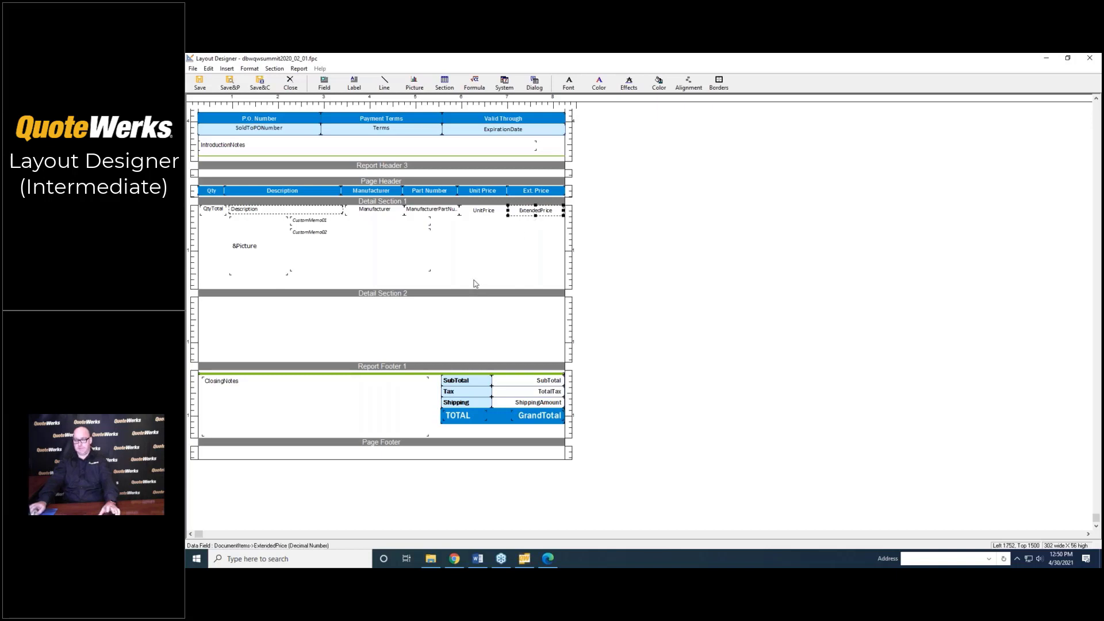
key("ctrl+c")
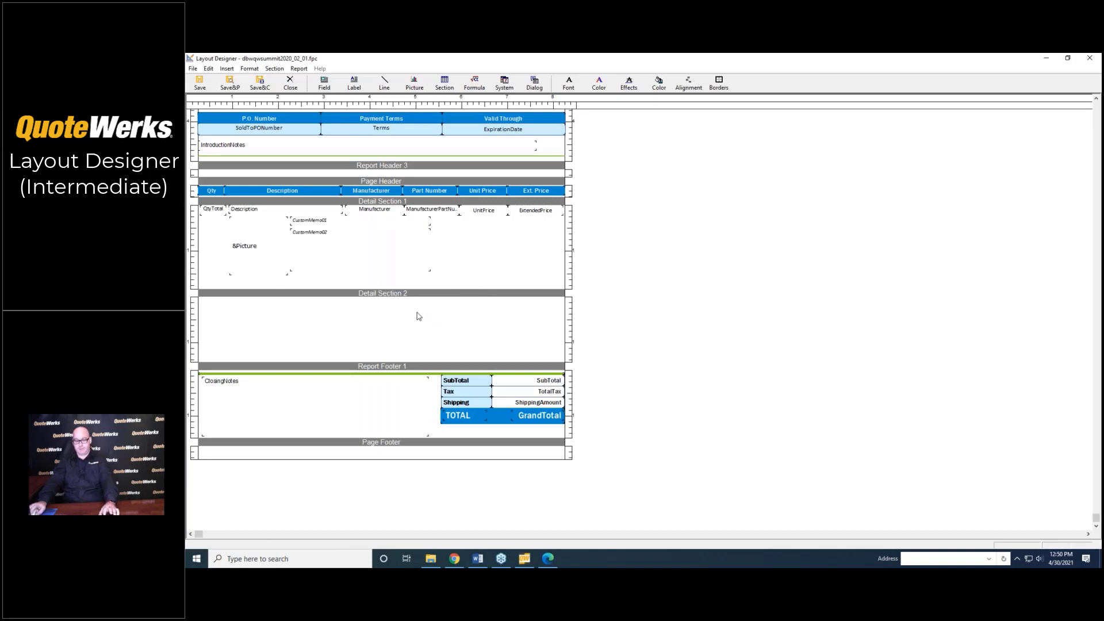
key("ctrl+v")
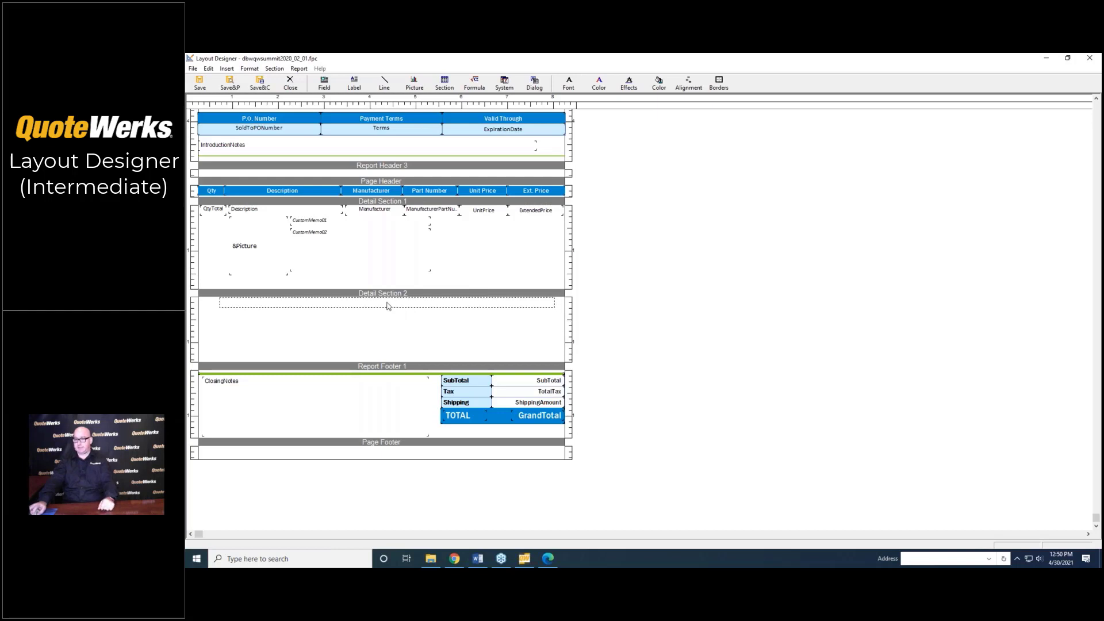
left_click(386, 306)
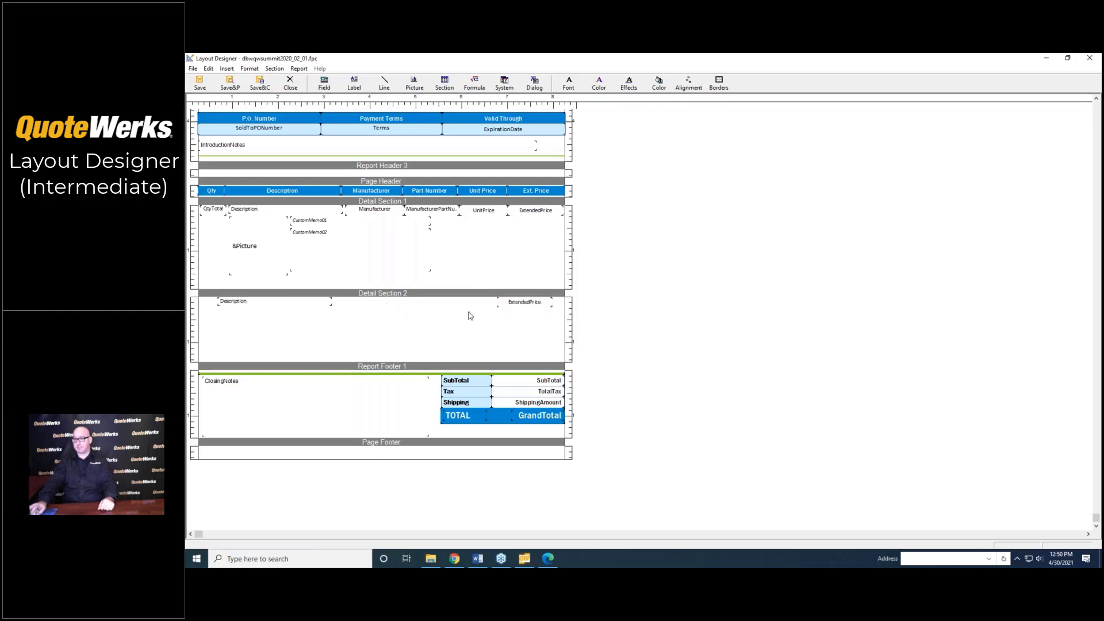
Step: Widen the Description field in Detail Section 2 to about 1332, and set it and ExtendedPrice to Calibri 14 Bold
left_click(325, 302)
left_click_drag(332, 302, 461, 302)
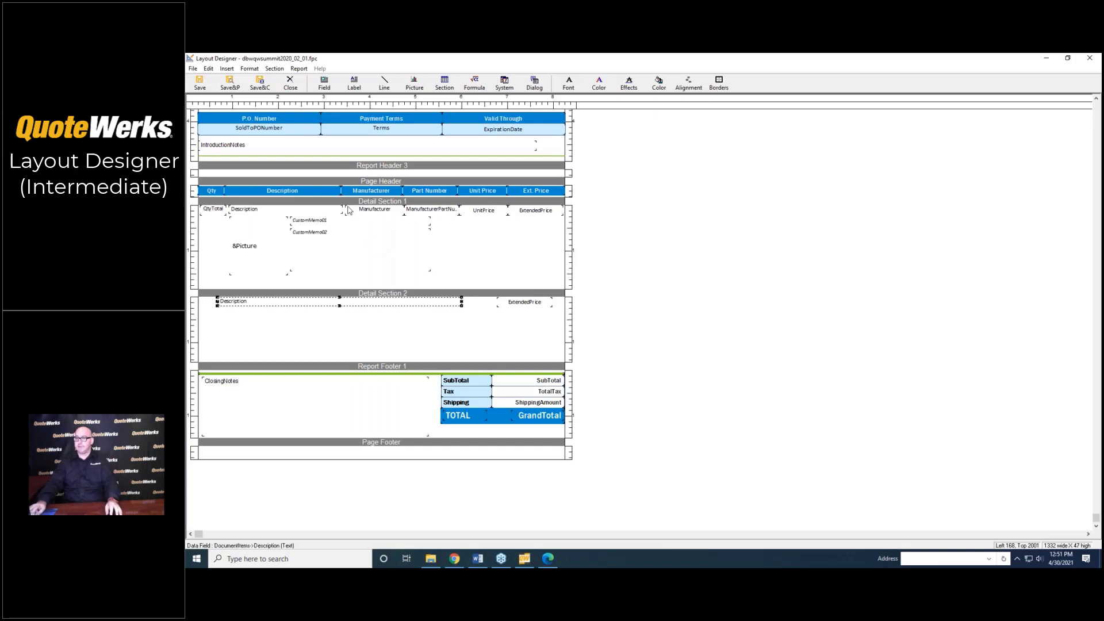
left_click(514, 306)
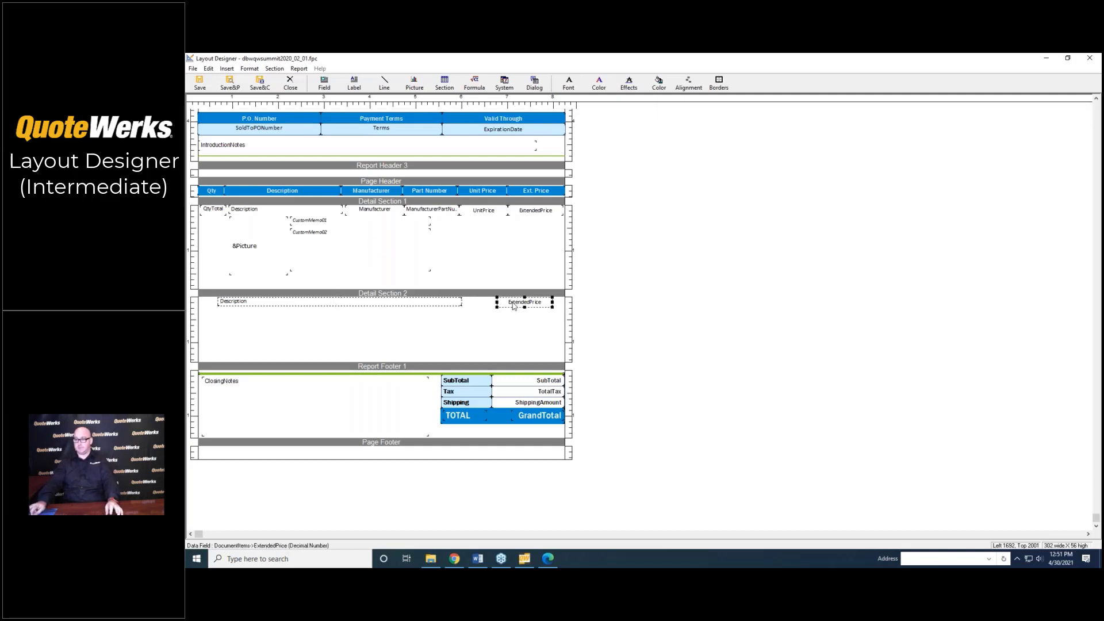
right_click(372, 305)
left_click(411, 374)
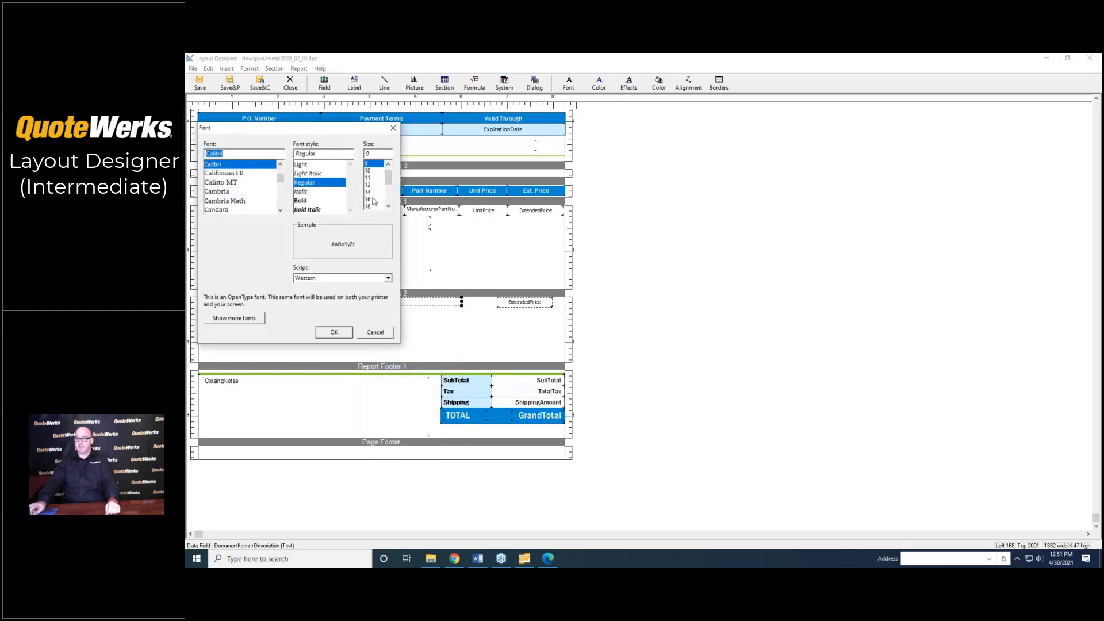
left_click(369, 192)
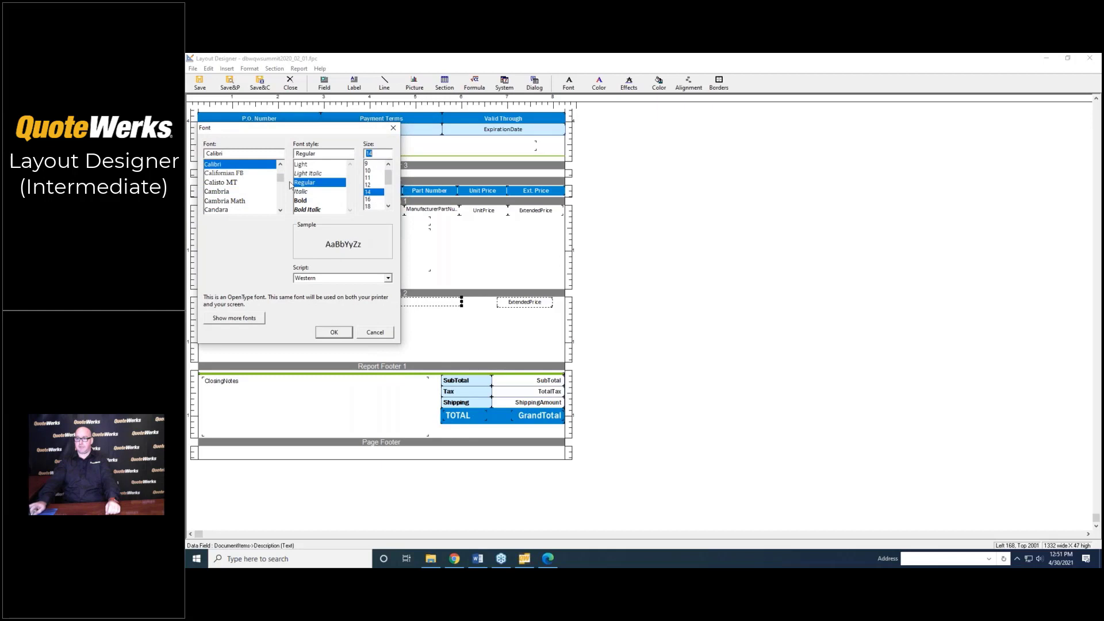
left_click(312, 201)
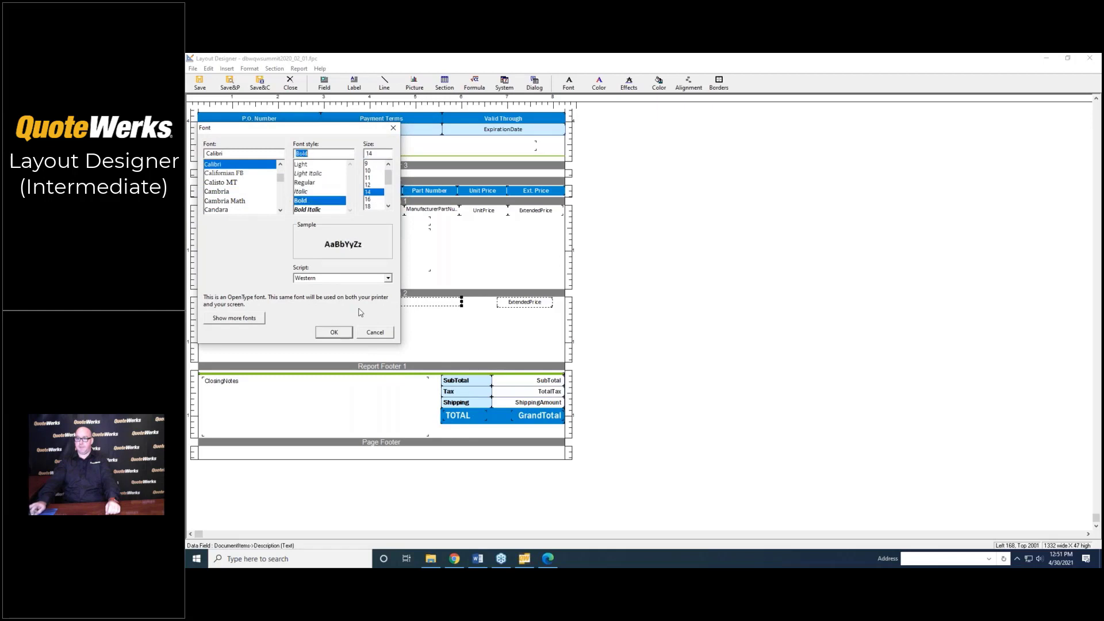
left_click(334, 332)
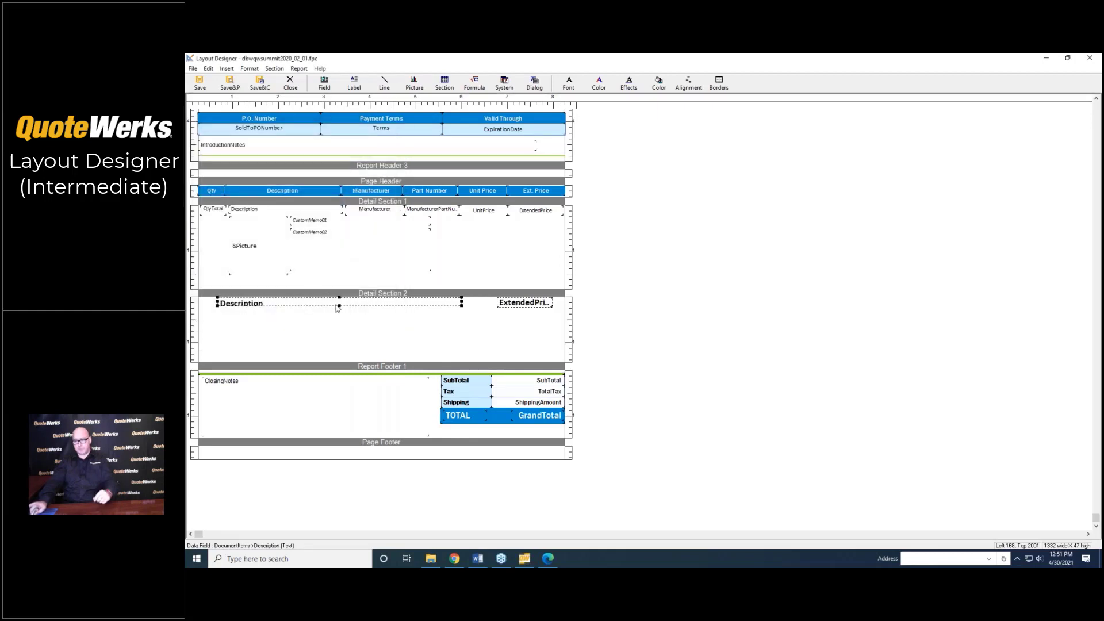
Step: Increase the Detail Section 2 Description field's height to about 65 and size ExtendedPrice to the same height
left_click_drag(340, 307, 340, 310)
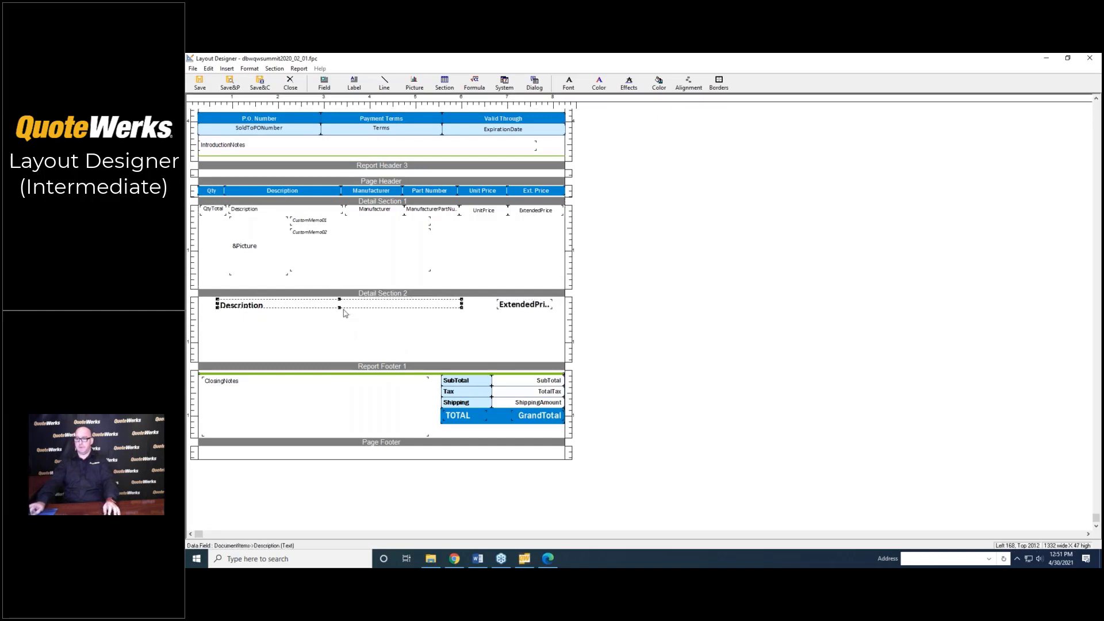
left_click_drag(344, 309, 343, 312)
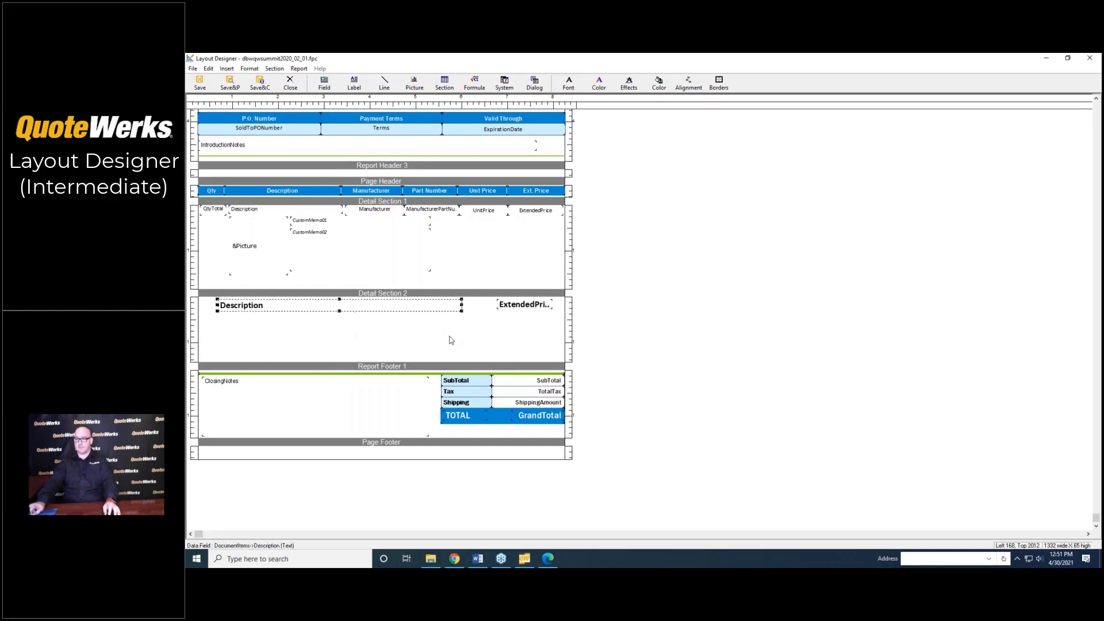
left_click(514, 308)
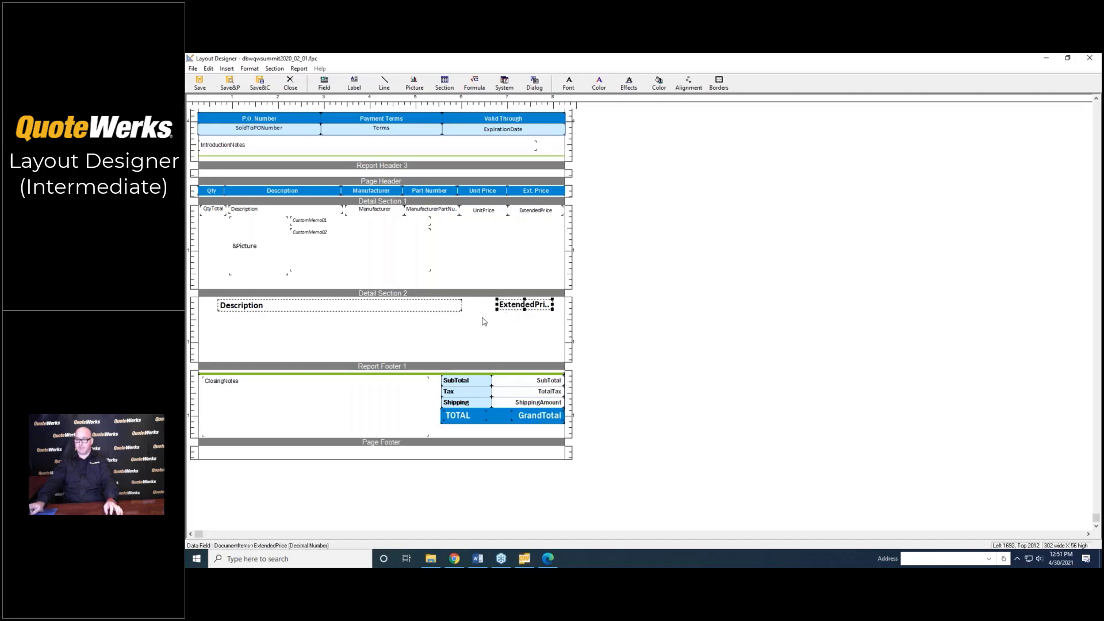
right_click(417, 310)
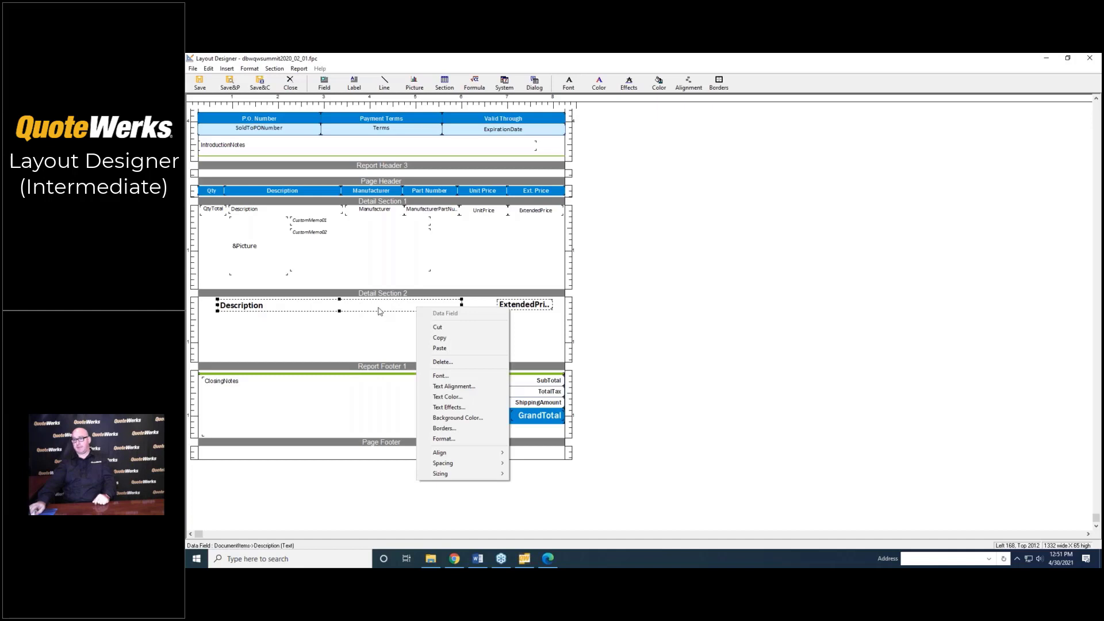
mouse_move(461, 467)
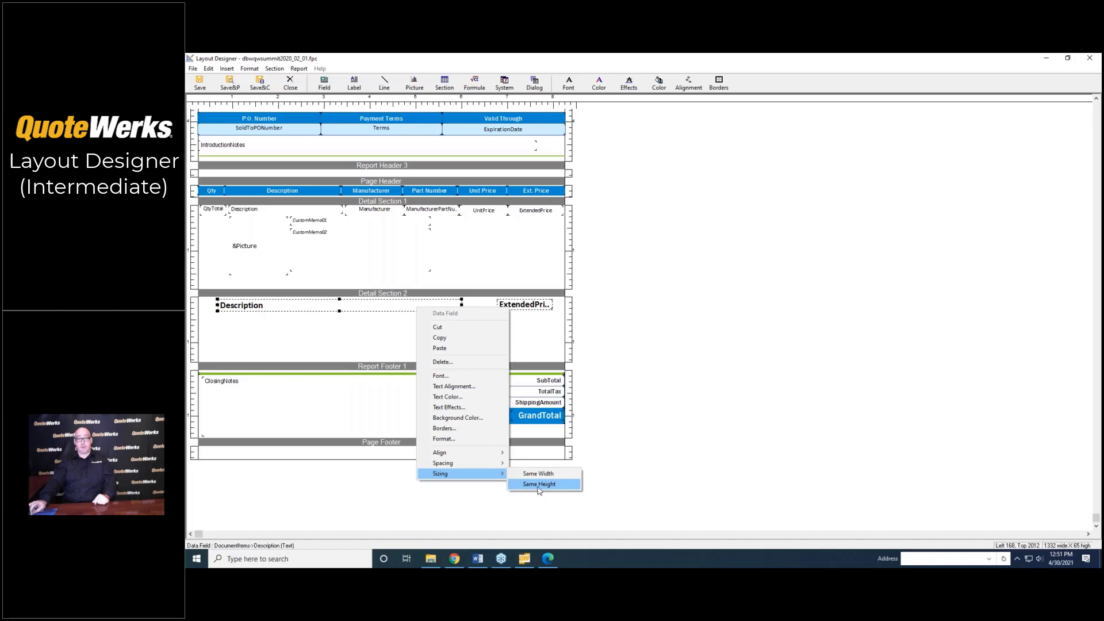
left_click(539, 485)
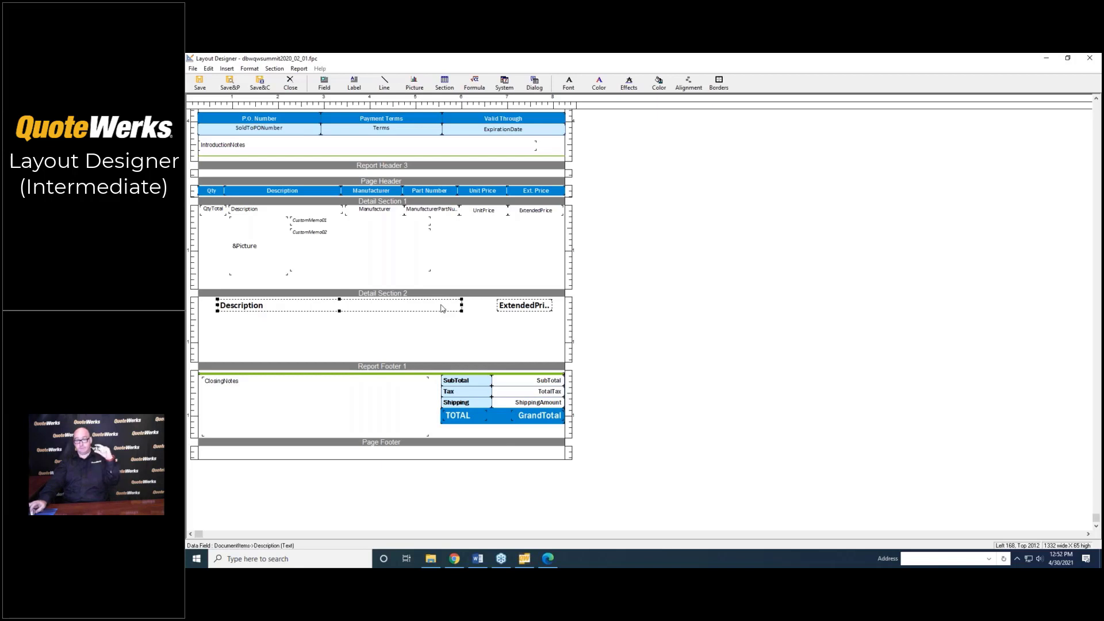
Step: Align the Description and ExtendedPrice fields in Detail Section 2 by their top edges
right_click(378, 309)
mouse_move(433, 472)
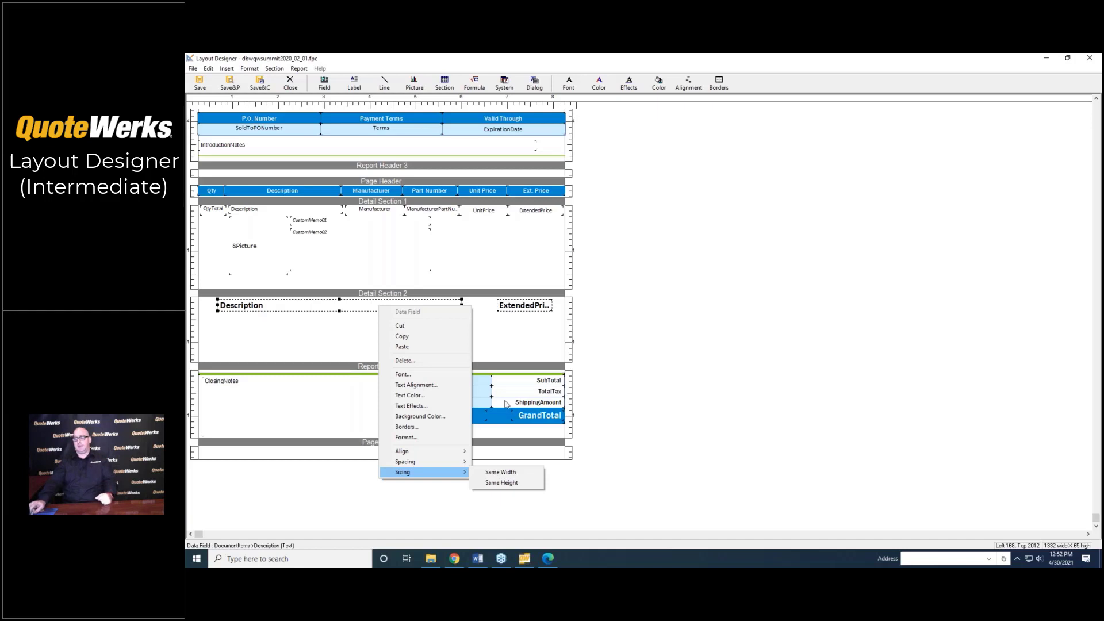
mouse_move(418, 454)
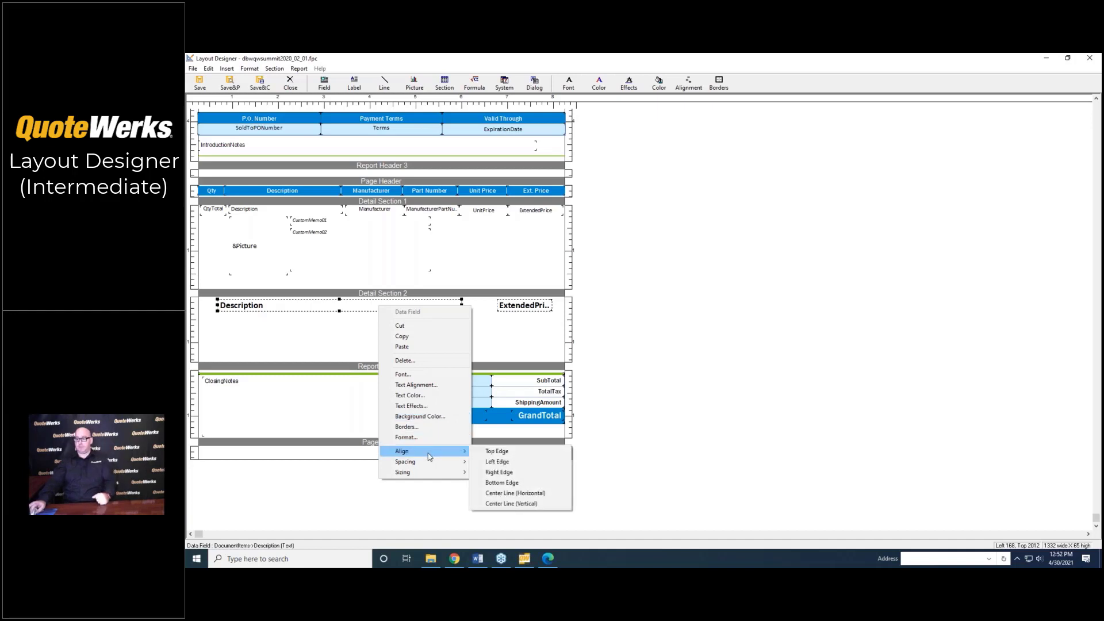
left_click(516, 453)
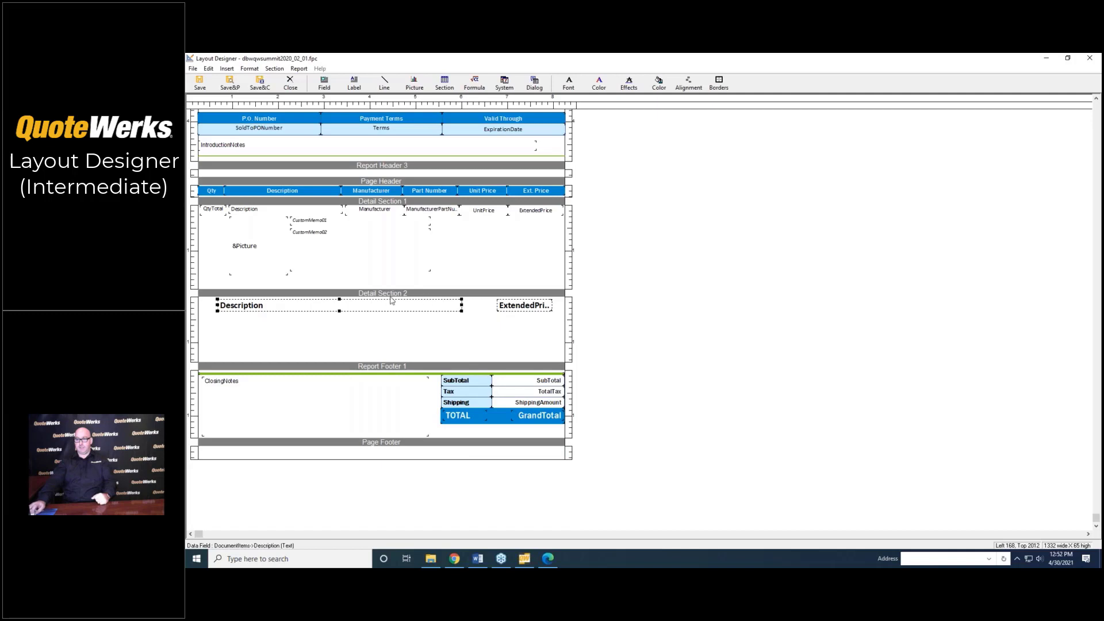
Step: Move the ExtendedPrice field lower in Detail Section 2 and realign its top edge with the Description field
left_click(523, 306)
left_click_drag(523, 305, 522, 340)
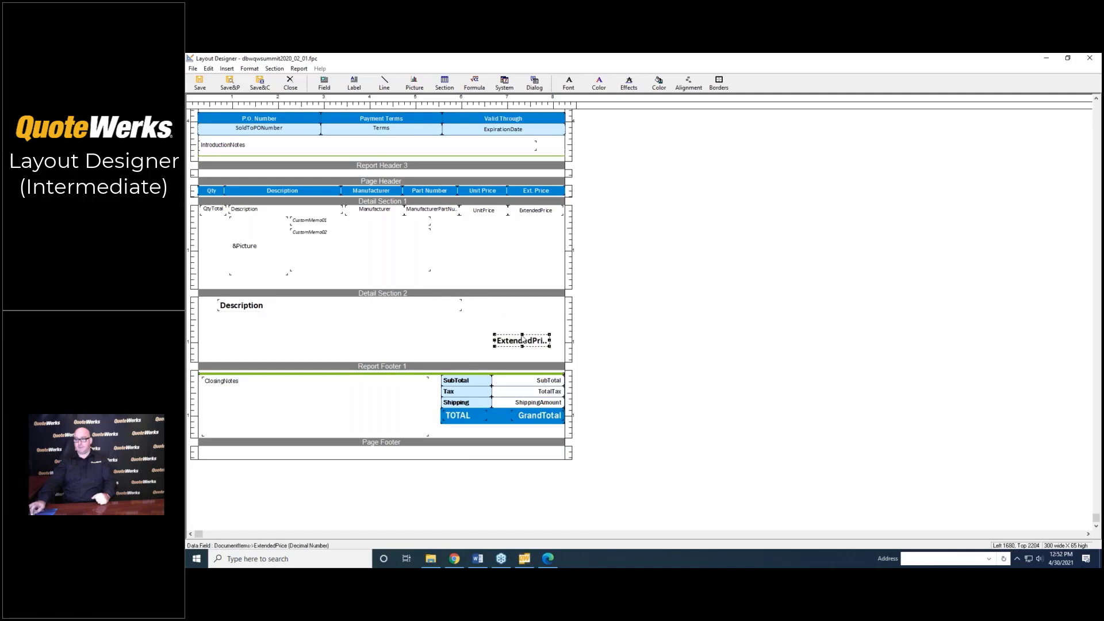
left_click(421, 314)
right_click(421, 314)
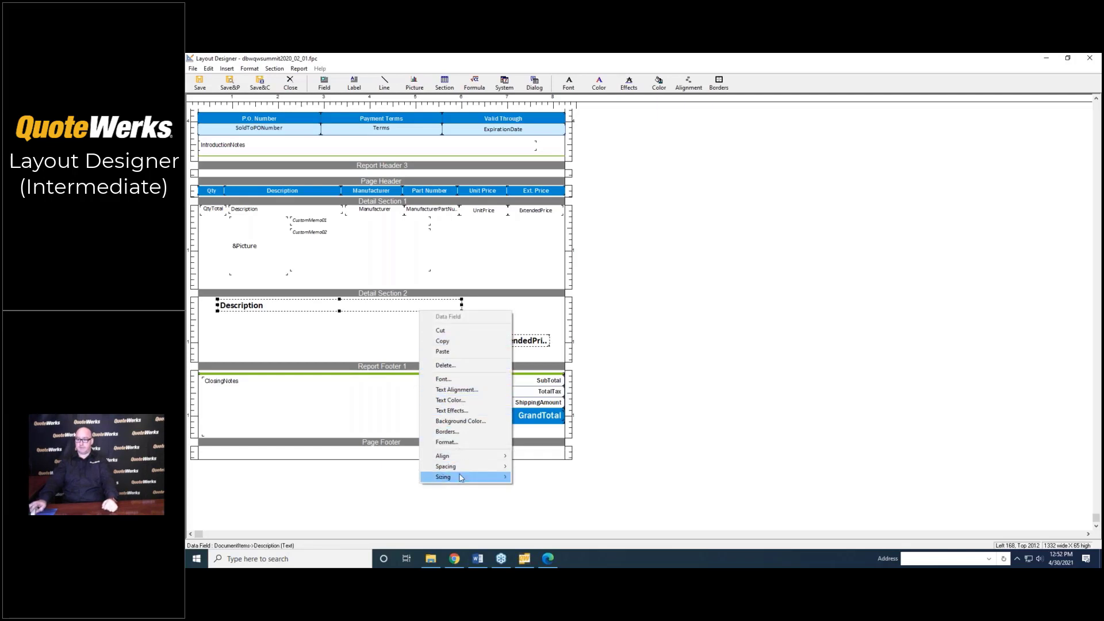
mouse_move(463, 456)
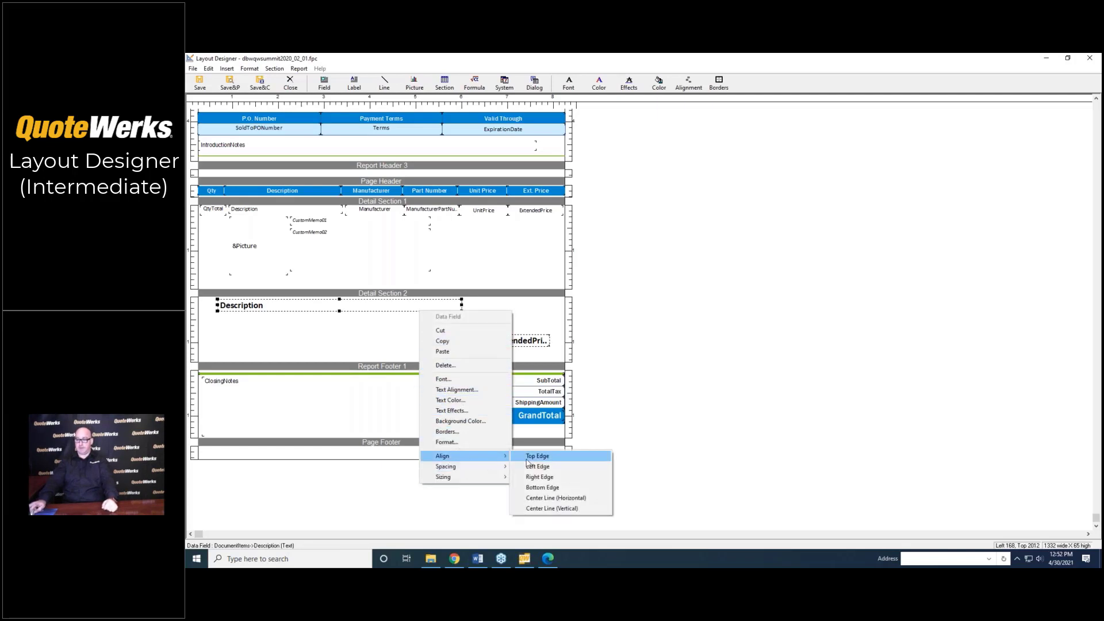
left_click(537, 455)
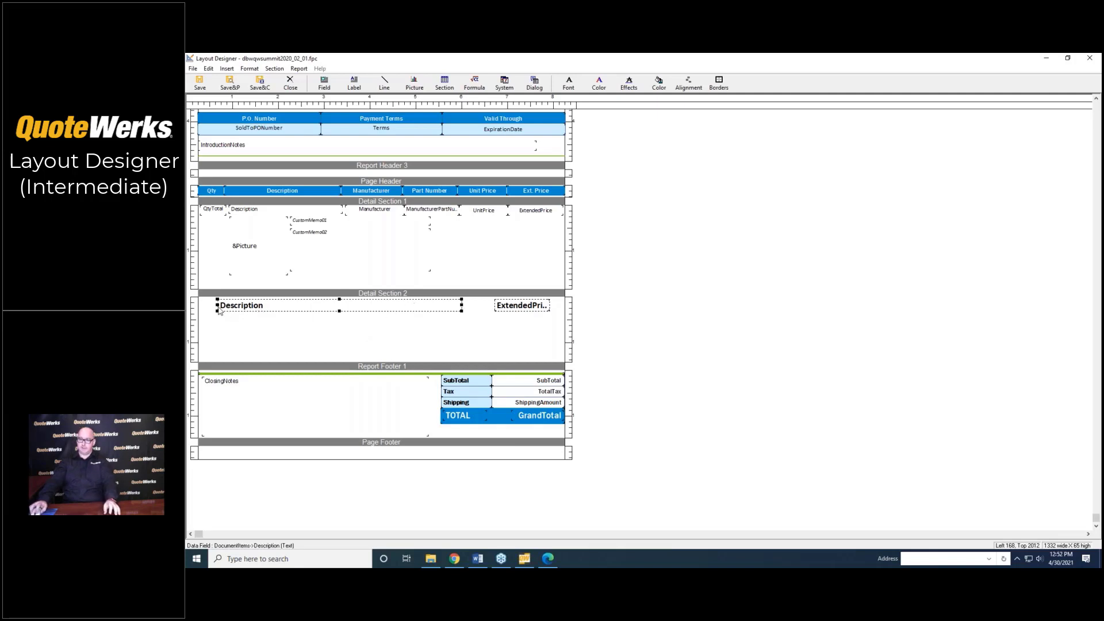
Step: Move Description near Detail Section 2's left edge and ExtendedPrice to its right edge, and widen Description to about 1644 to meet it
left_click_drag(216, 305, 205, 305)
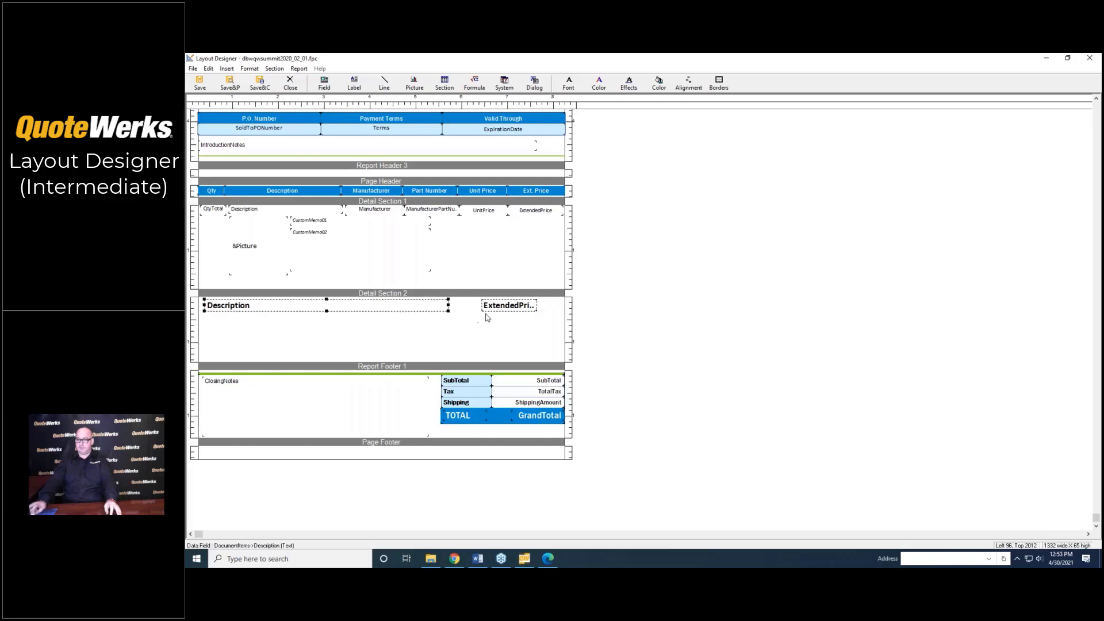
left_click(488, 318)
left_click(499, 308)
left_click_drag(516, 309, 527, 308)
left_click(432, 307)
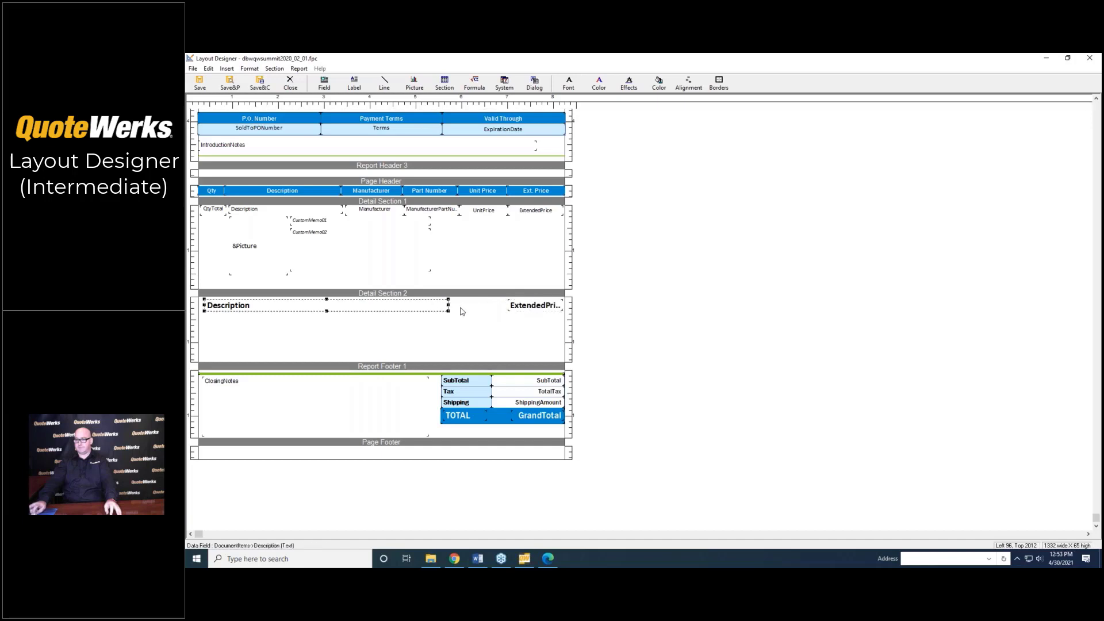
left_click_drag(450, 305, 505, 307)
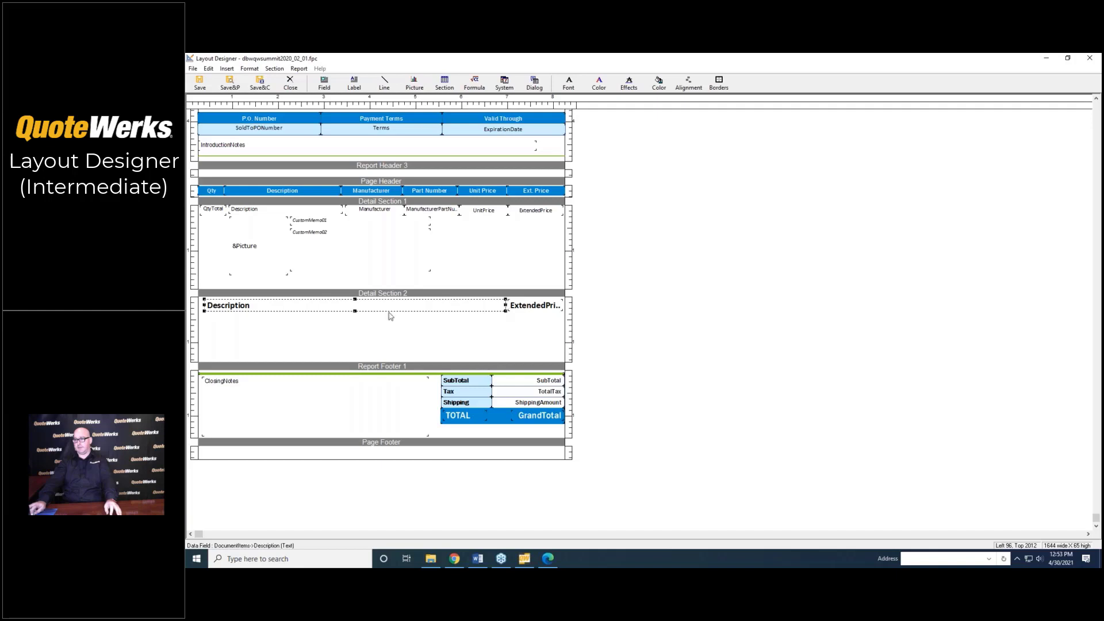
Step: Give the Detail Section 2 Description field a solid background in the custom blue (Red 0, Green 136, Blue 209)
right_click(349, 305)
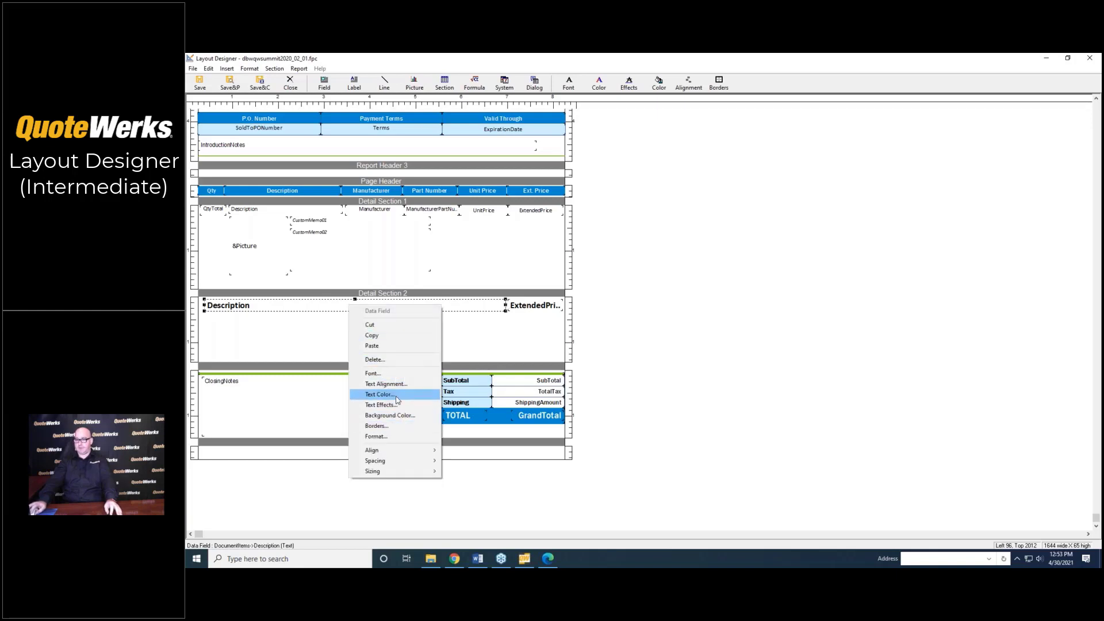
left_click(397, 416)
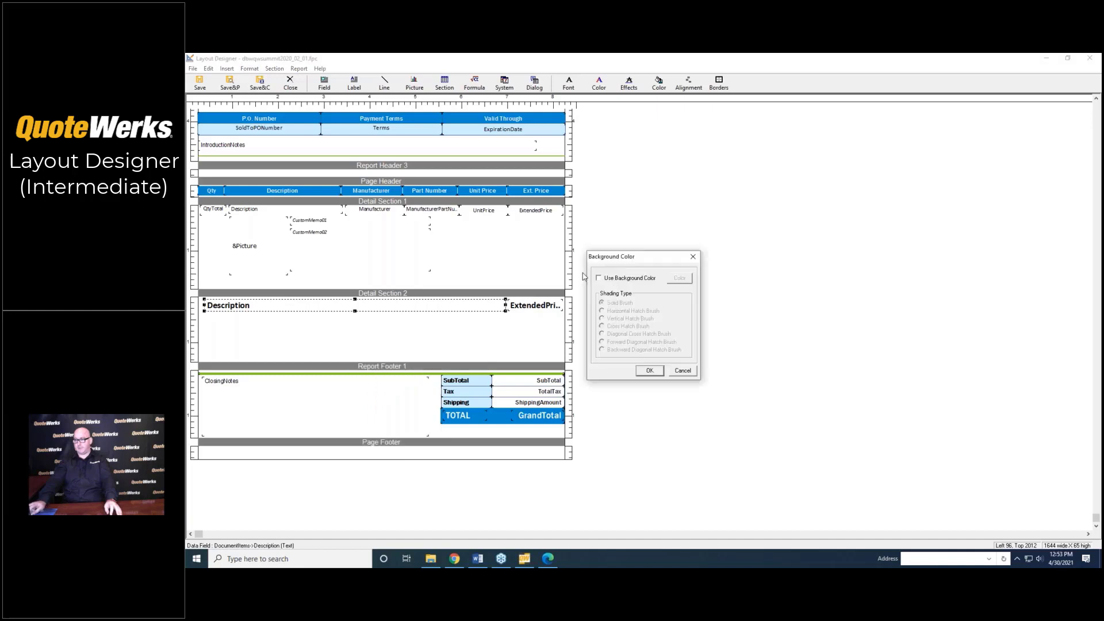
left_click(599, 278)
left_click(677, 278)
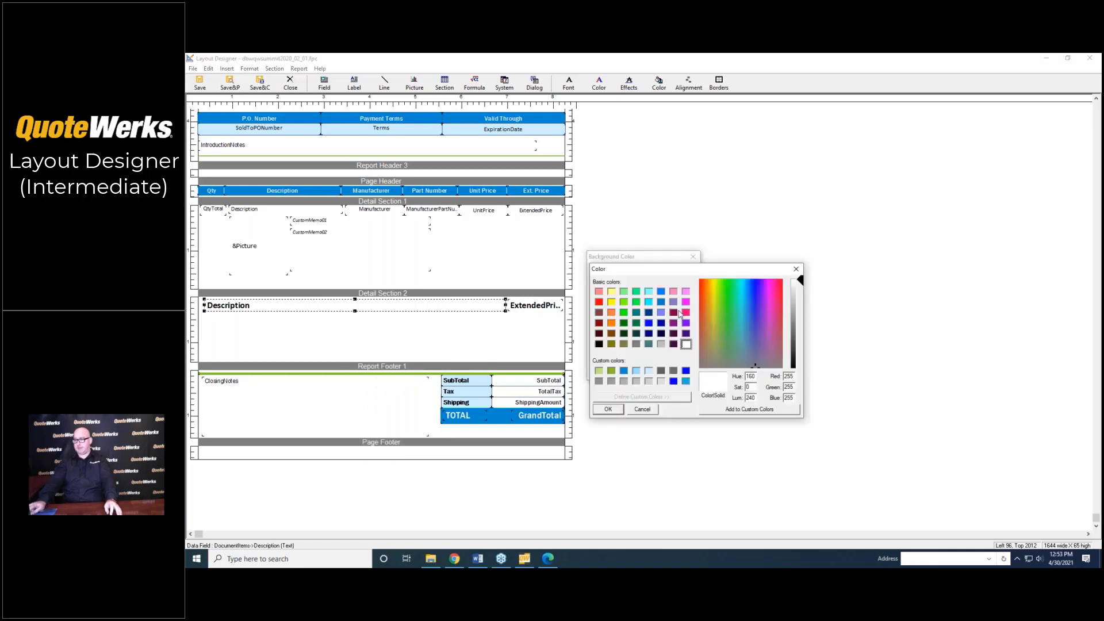
left_click(623, 371)
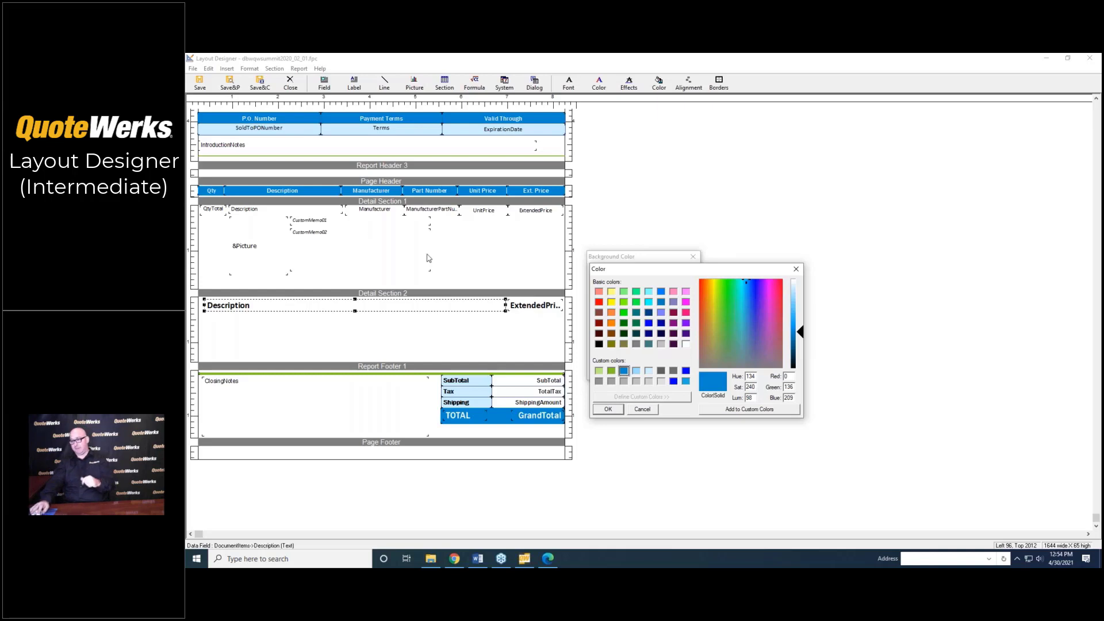
left_click(619, 413)
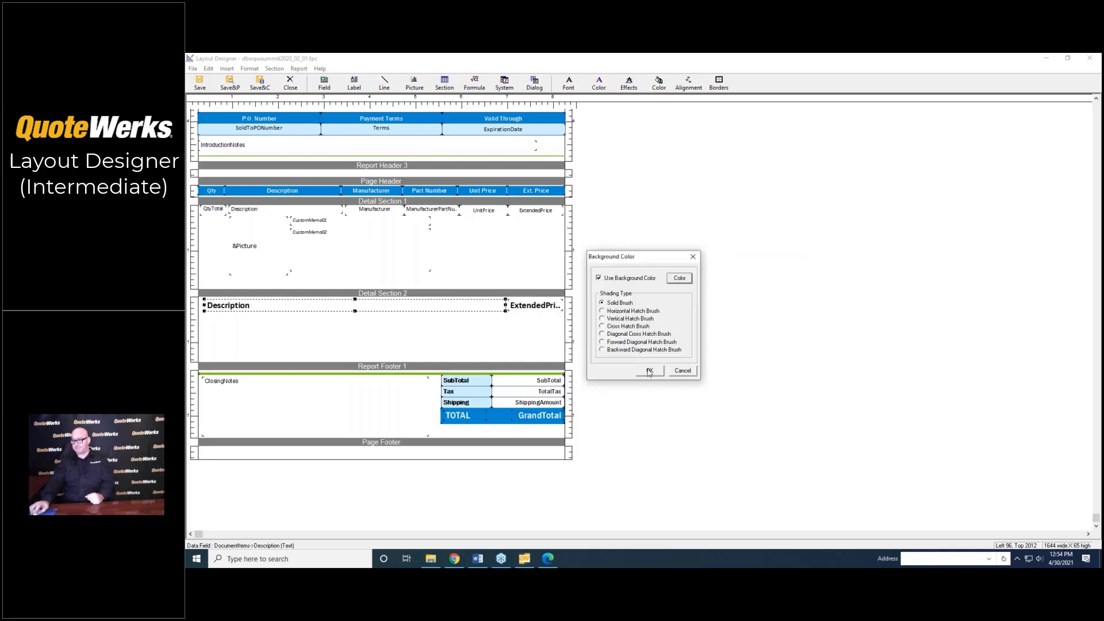
left_click(649, 371)
Step: Apply the same solid custom blue background to the ExtendedPrice field and shorten Detail Section 2 to about 137 high around the fields
left_click(526, 310)
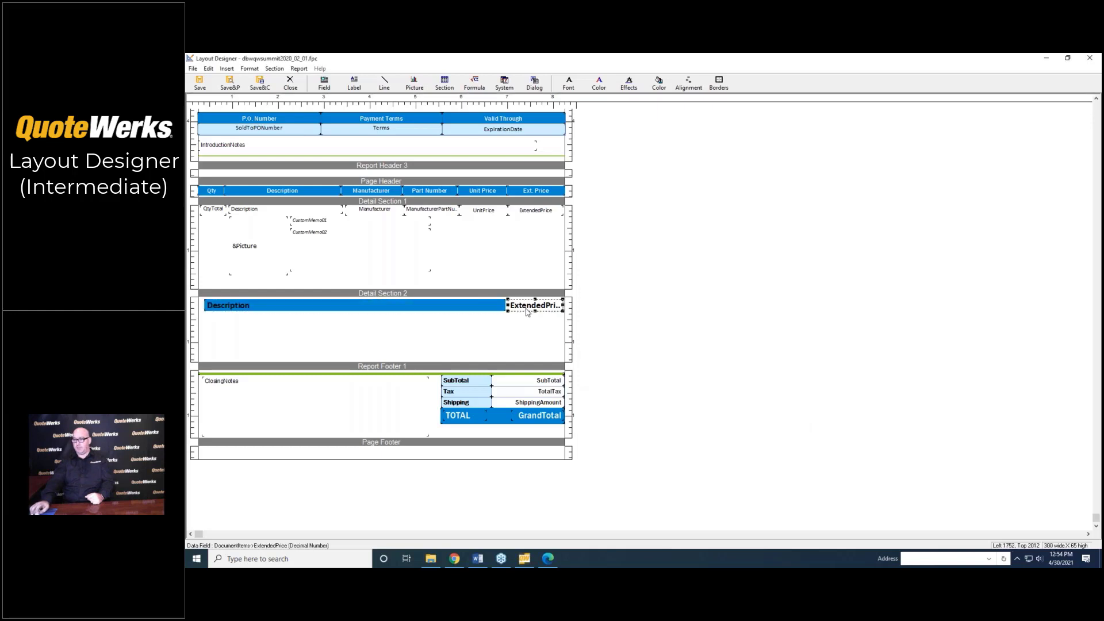
right_click(527, 311)
left_click(568, 415)
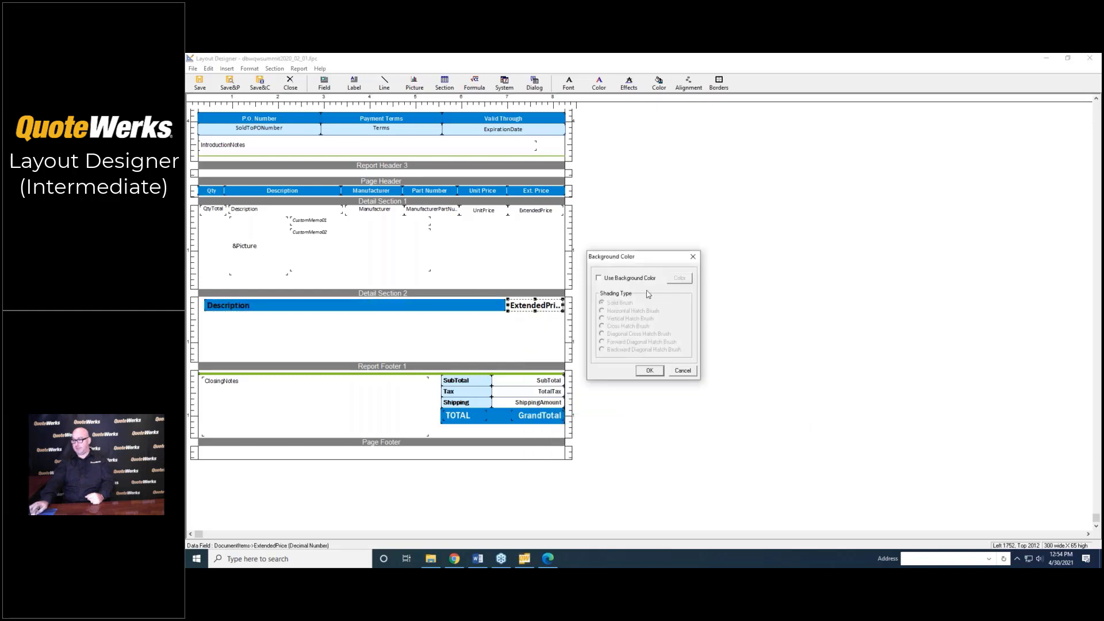
left_click(616, 278)
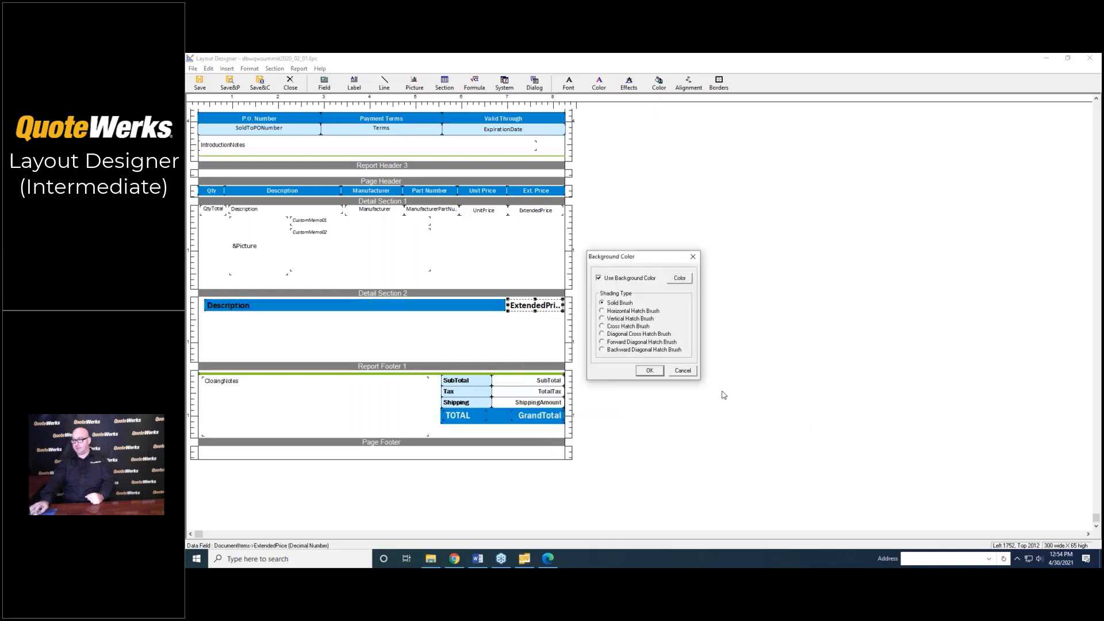
left_click(680, 279)
left_click(623, 372)
left_click(608, 409)
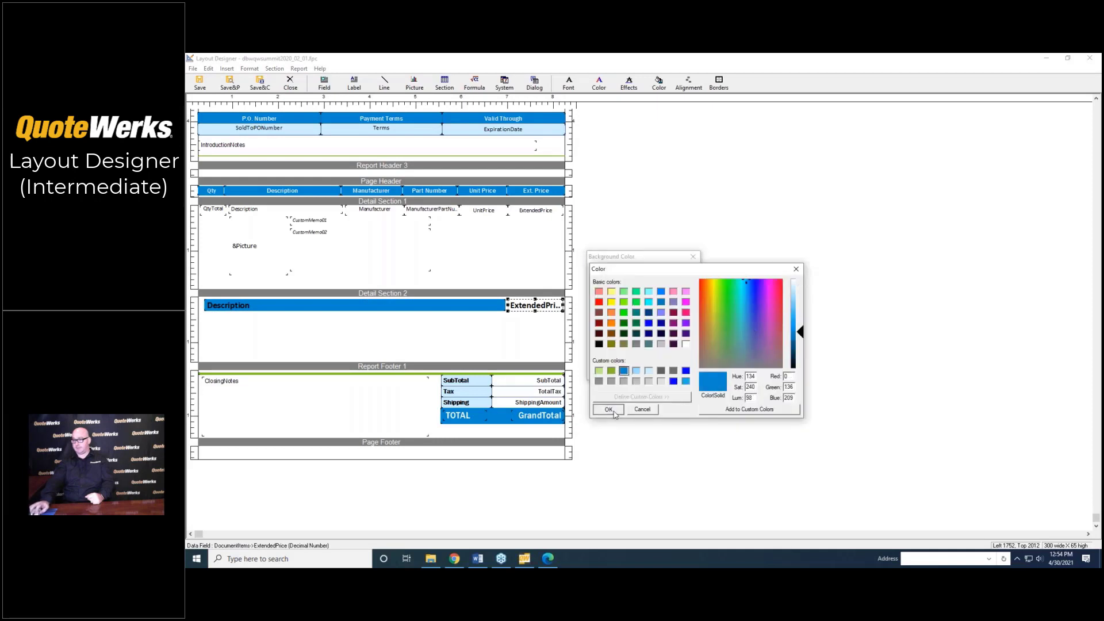
left_click(650, 370)
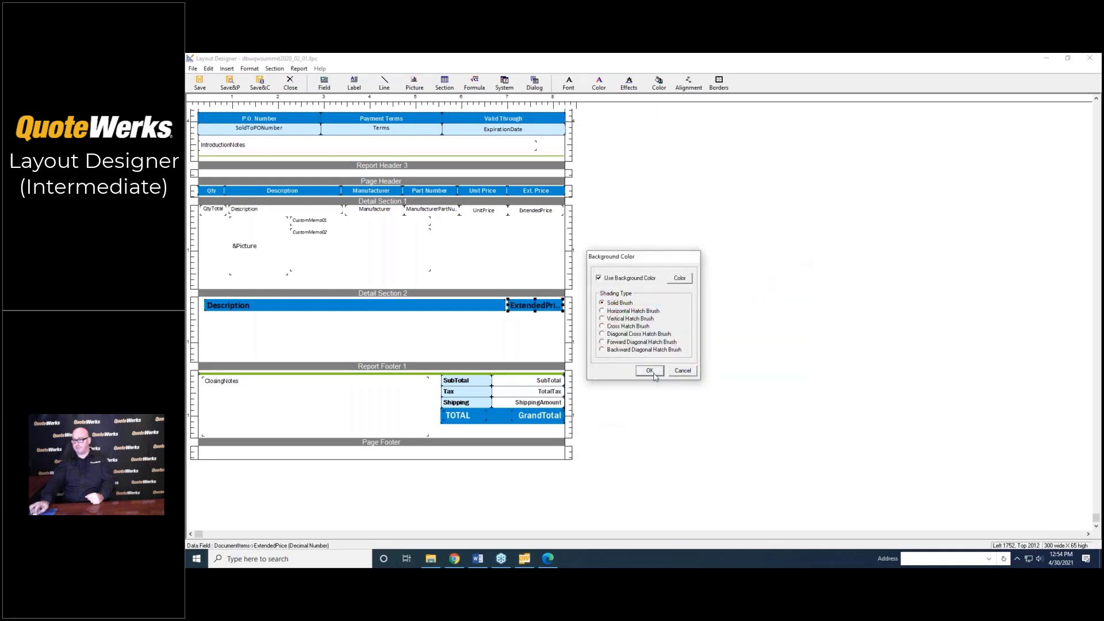
left_click(382, 329)
left_click_drag(381, 364, 387, 314)
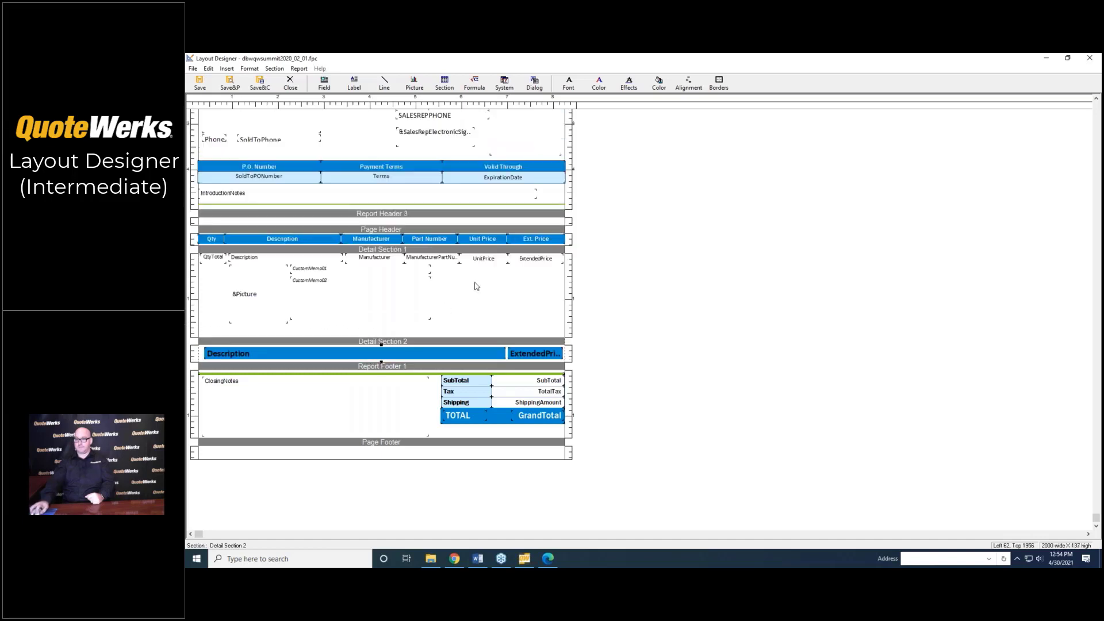
Step: Filter Detail Section 1 with the criteria if documentitems->linetype<>32 and check page 2 of the print preview
right_click(381, 252)
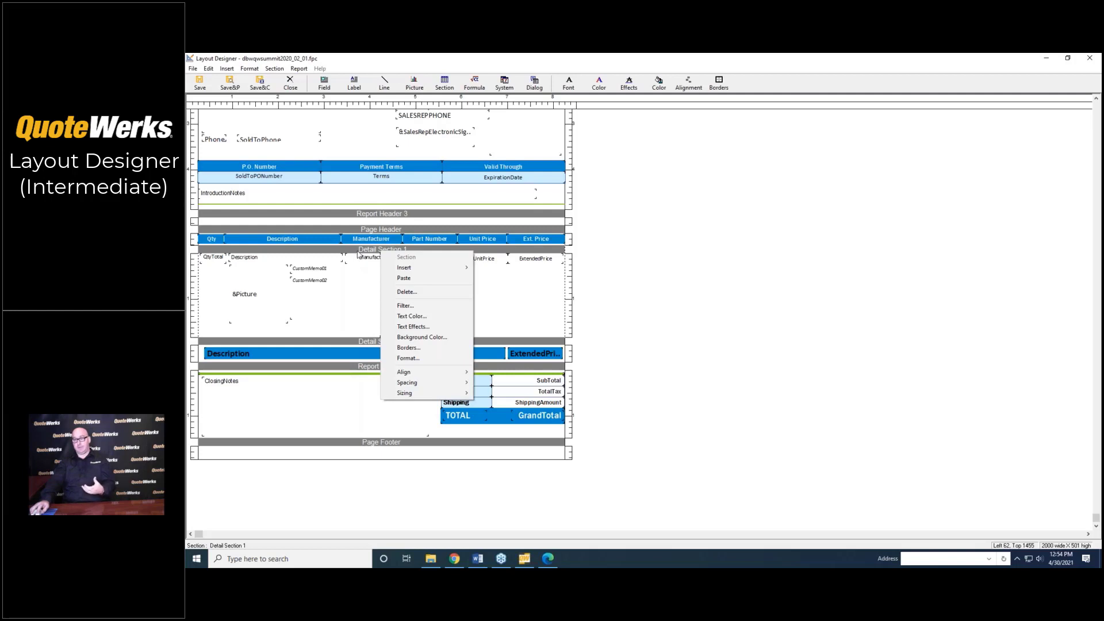
left_click(407, 306)
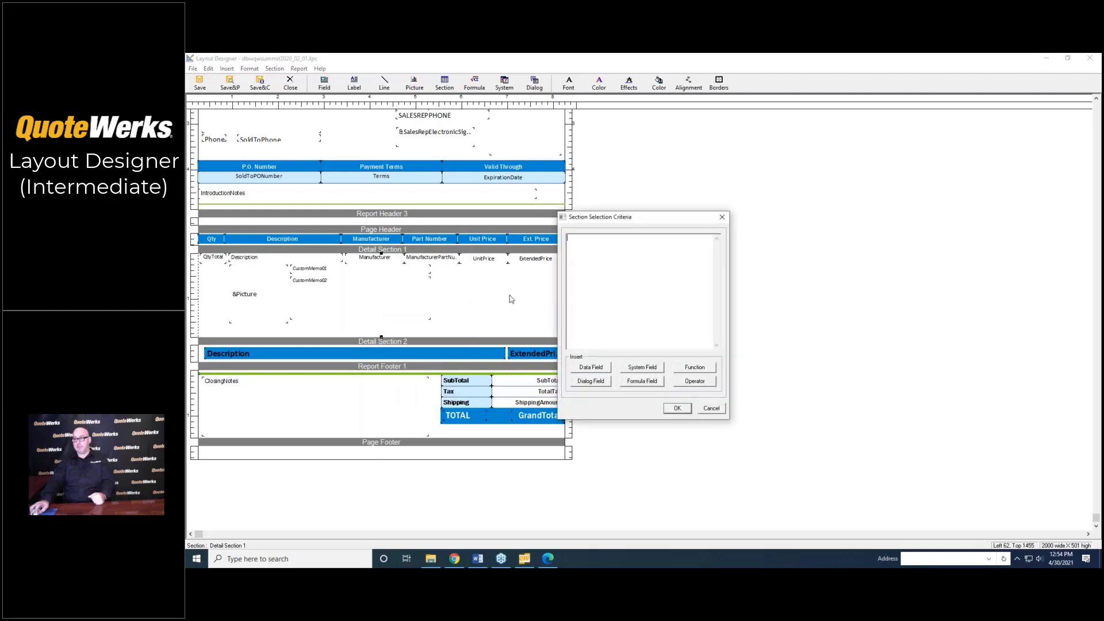
type(".if documentitems->linetype<>32")
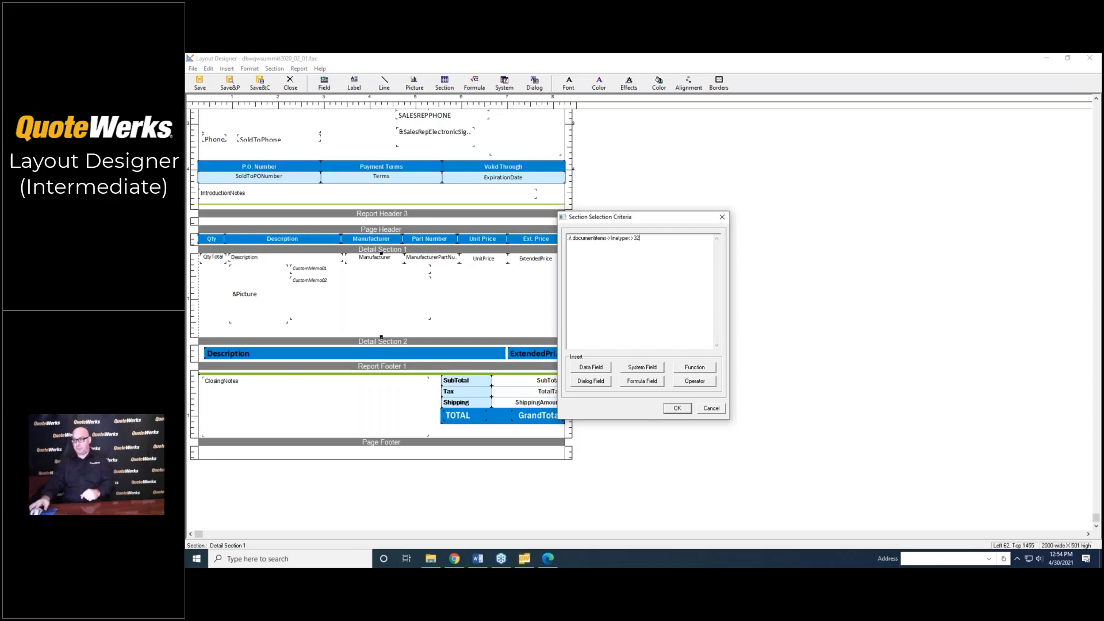
left_click(592, 368)
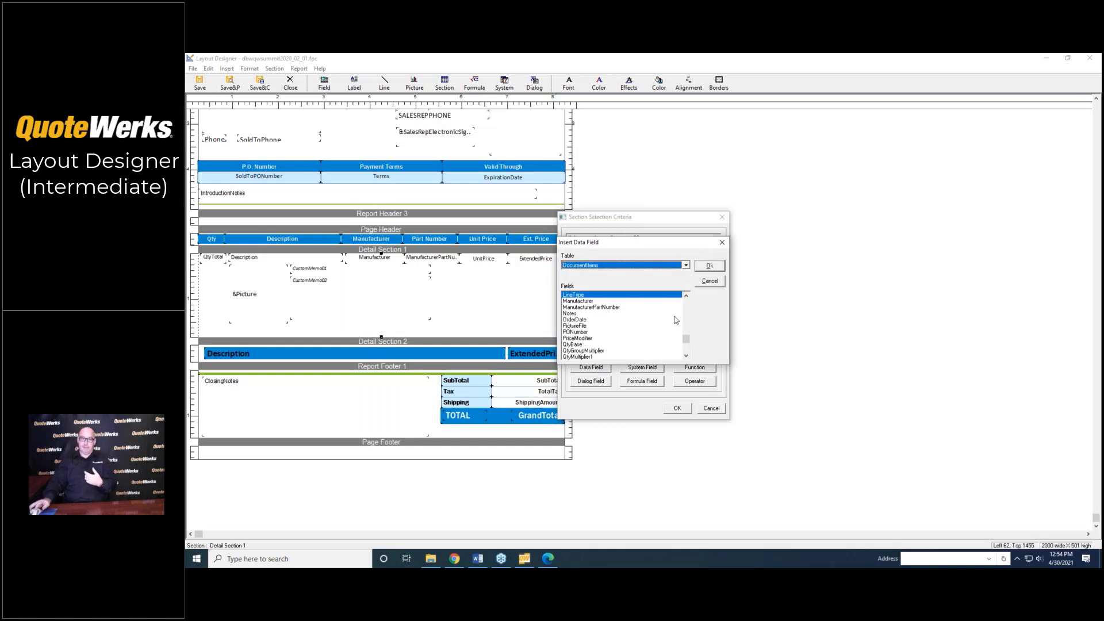
left_click(707, 281)
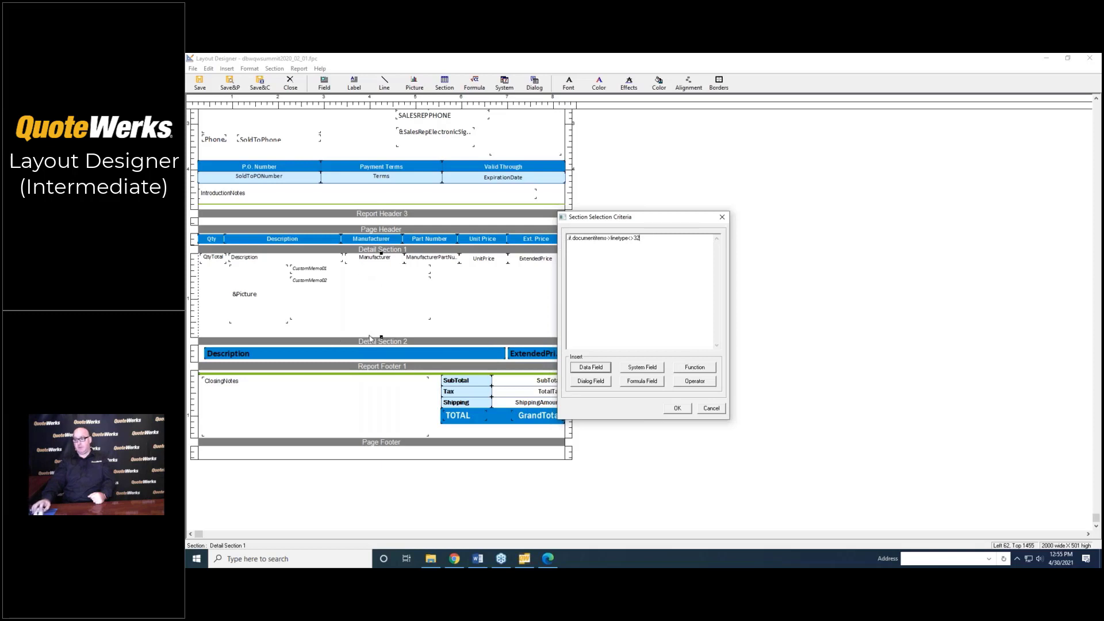
left_click(678, 410)
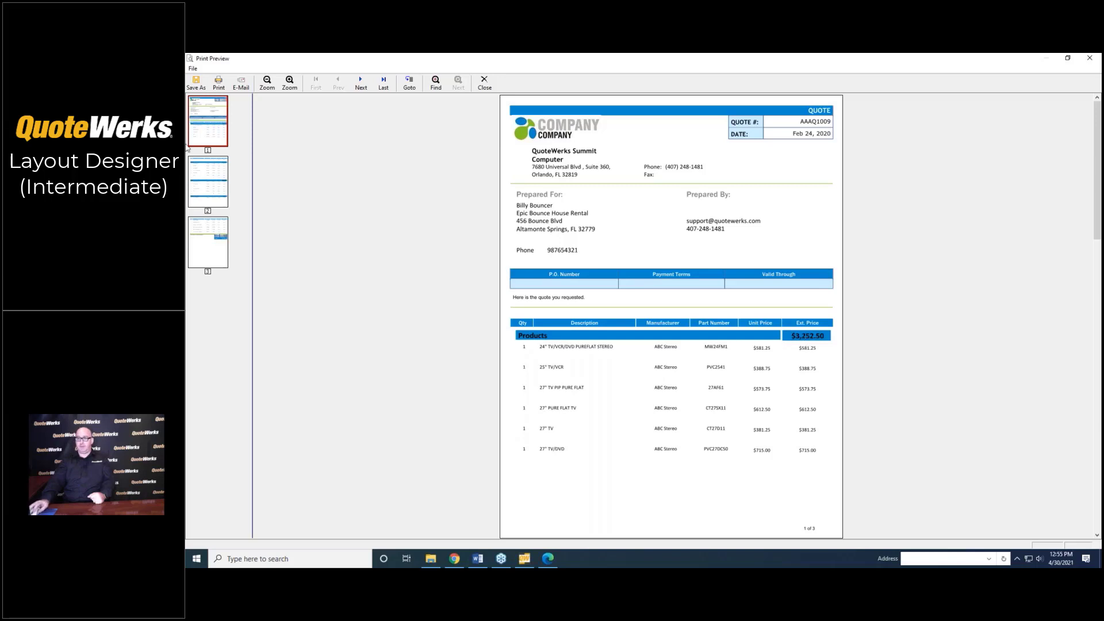
left_click(219, 174)
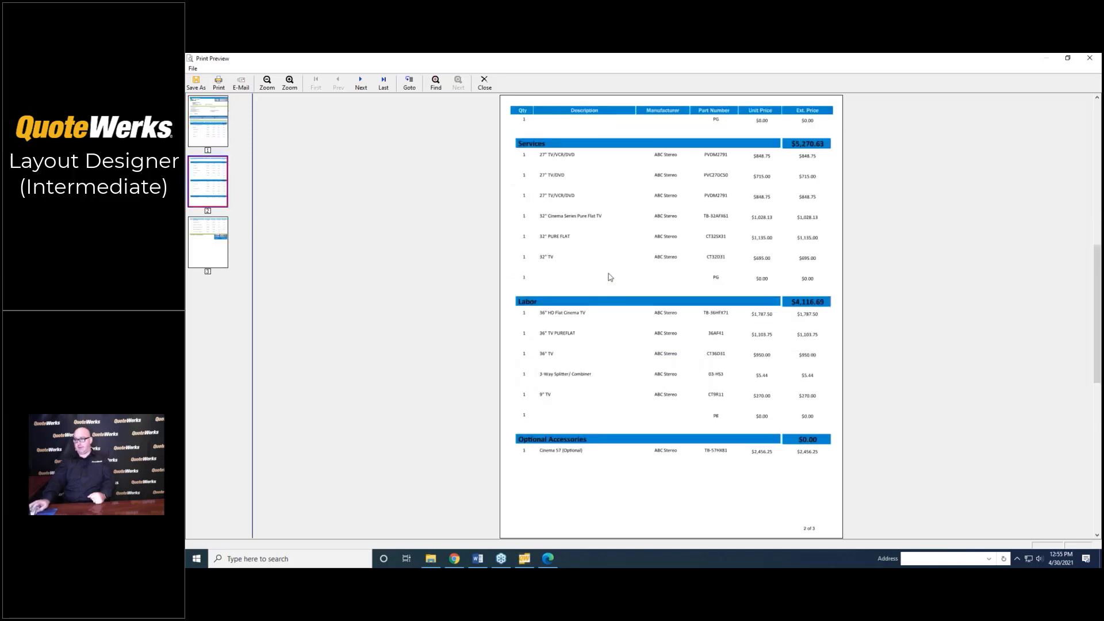
left_click(483, 83)
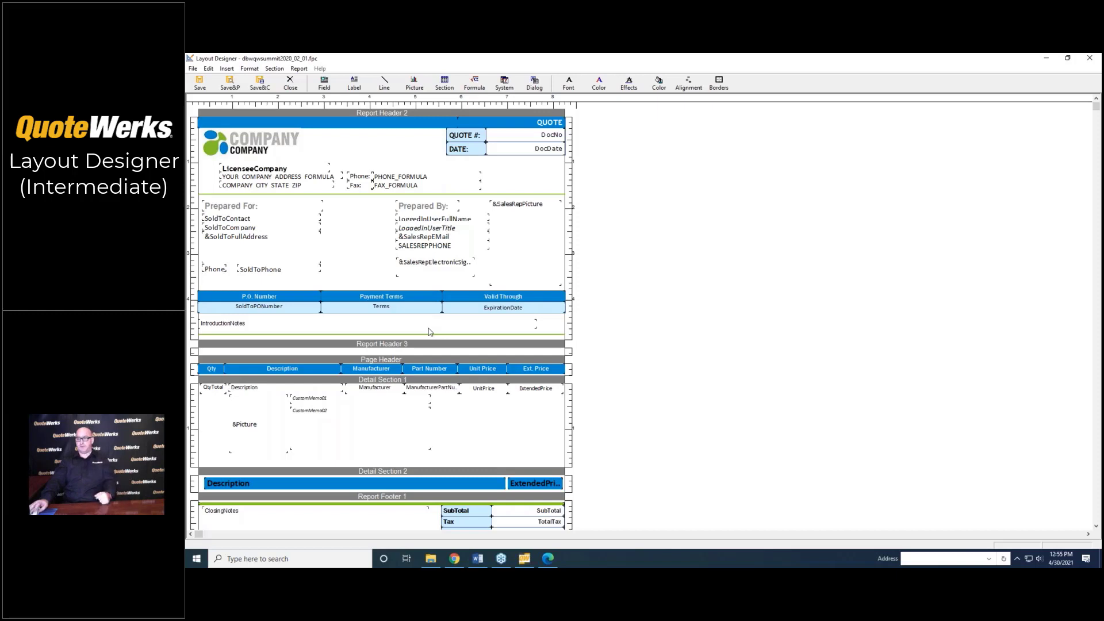
Step: Add Detail Section 3 to the layout and shorten it to about 66 high
left_click(444, 83)
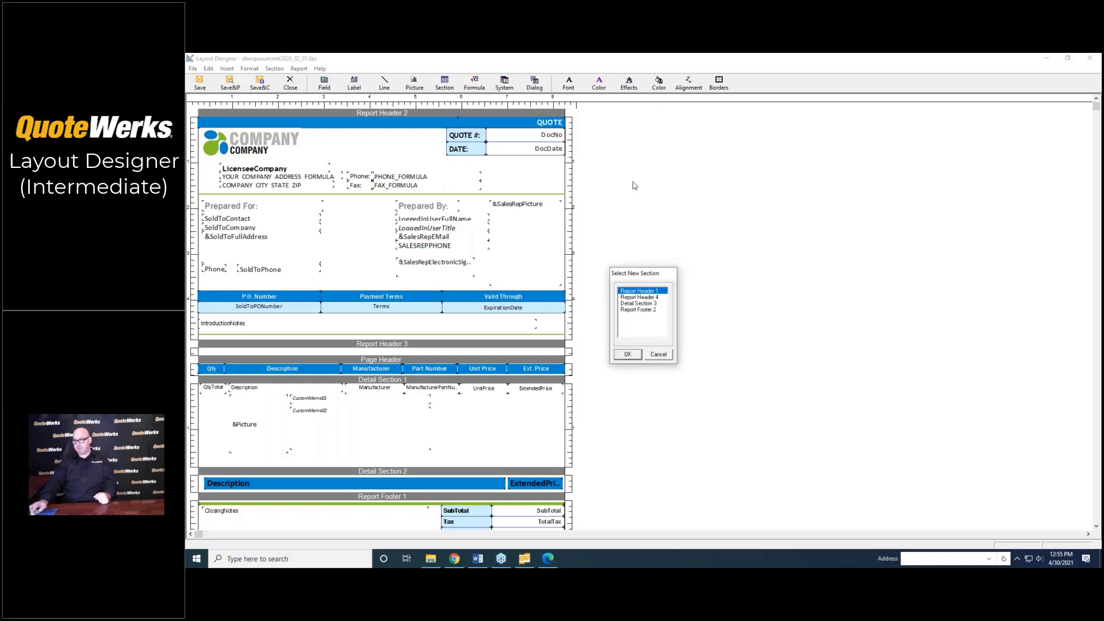
left_click(636, 303)
left_click(627, 354)
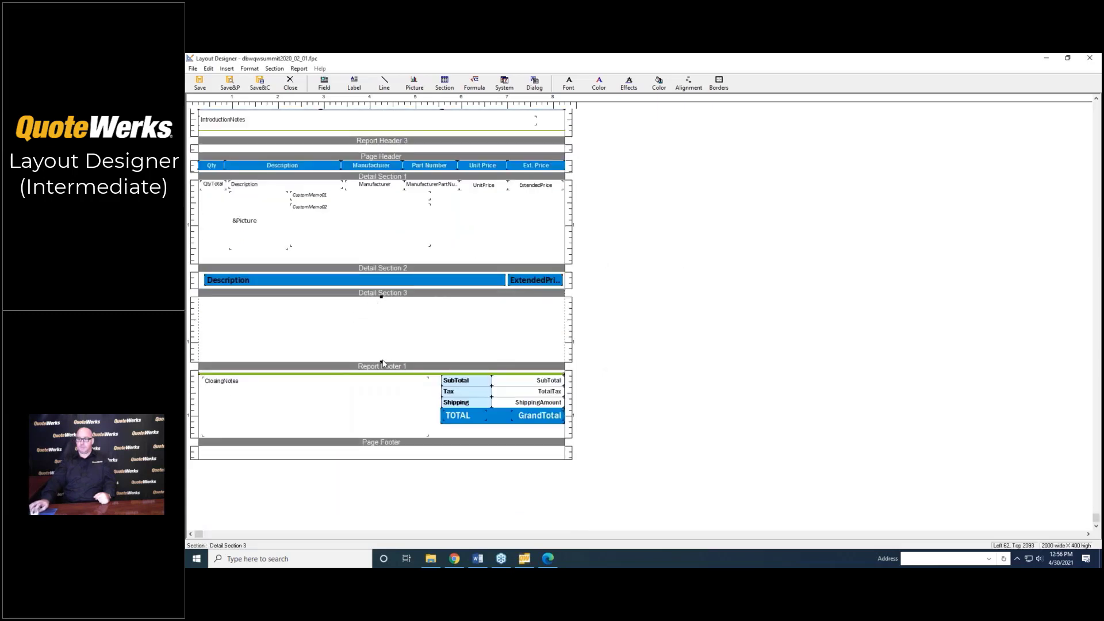
left_click_drag(384, 363, 383, 298)
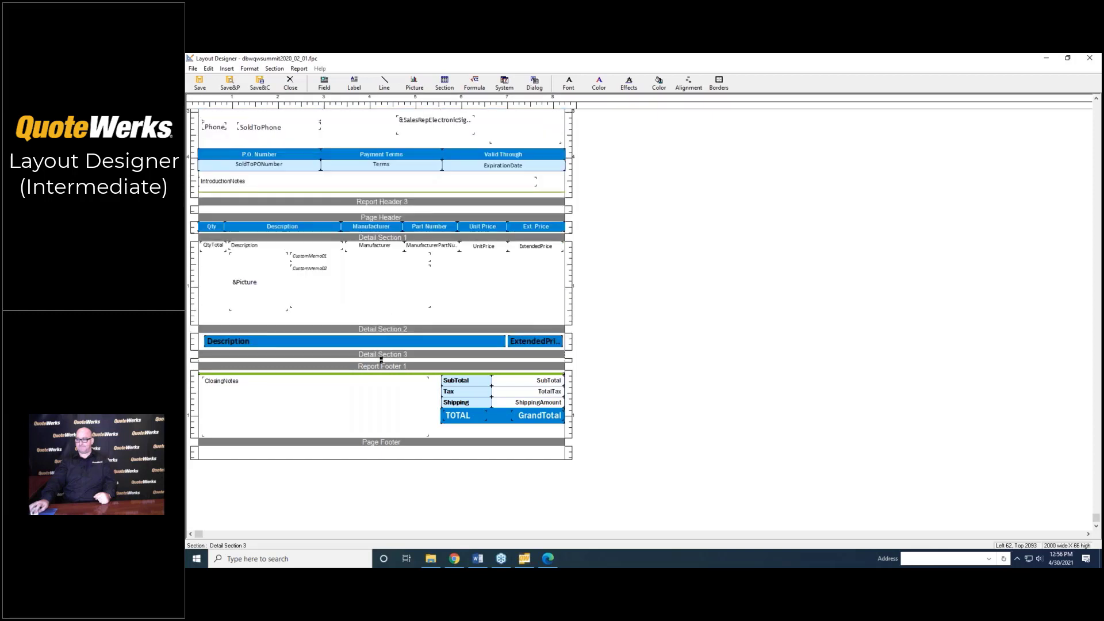
Step: Enter the filter if DocumentItems->ManufacturerPartNumber="PG" for Detail Section 3, inserting the field from the data field list
right_click(404, 354)
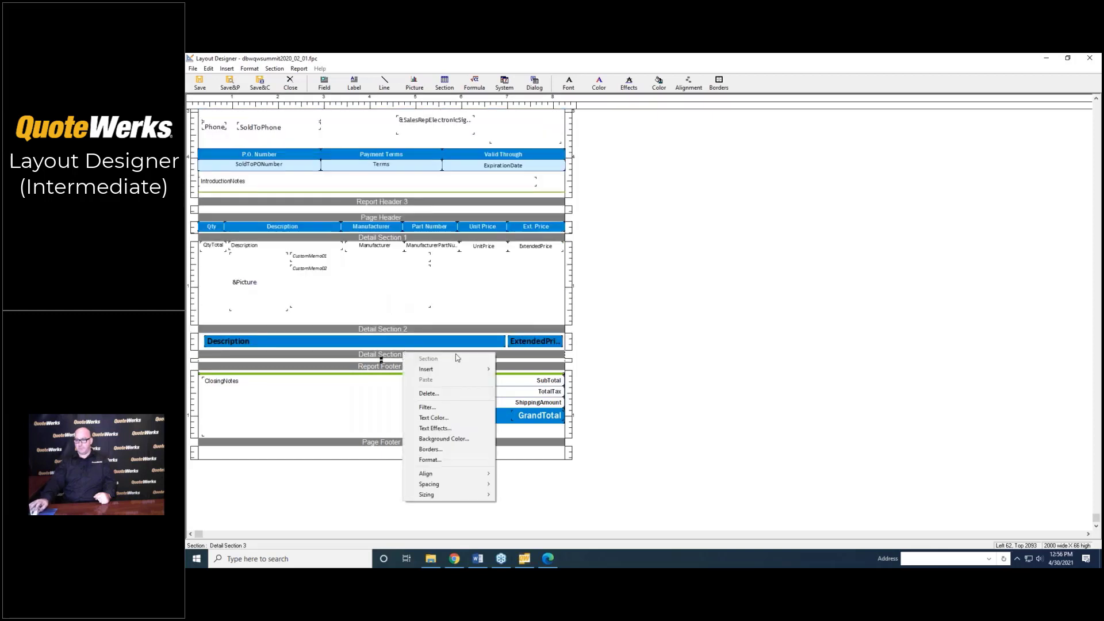
left_click(445, 409)
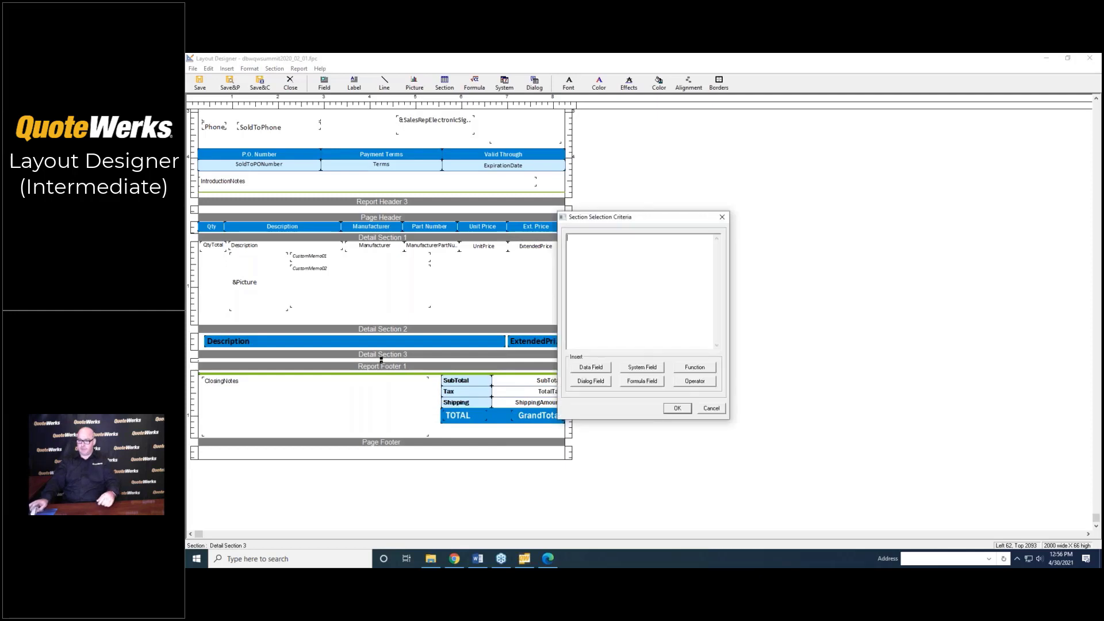
type("if")
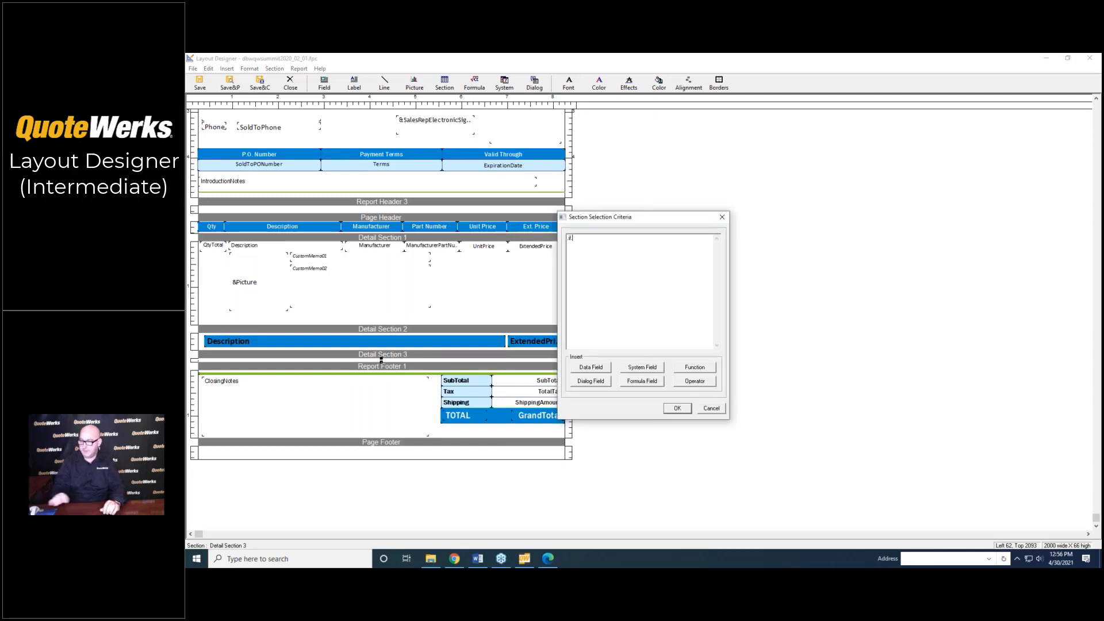
left_click(591, 367)
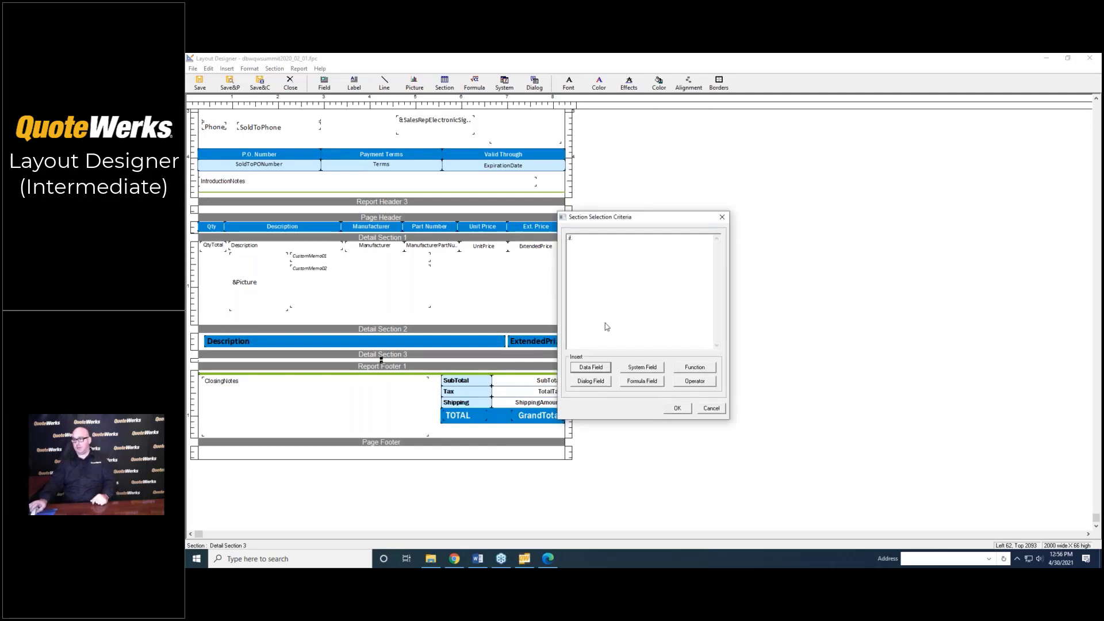
left_click(591, 307)
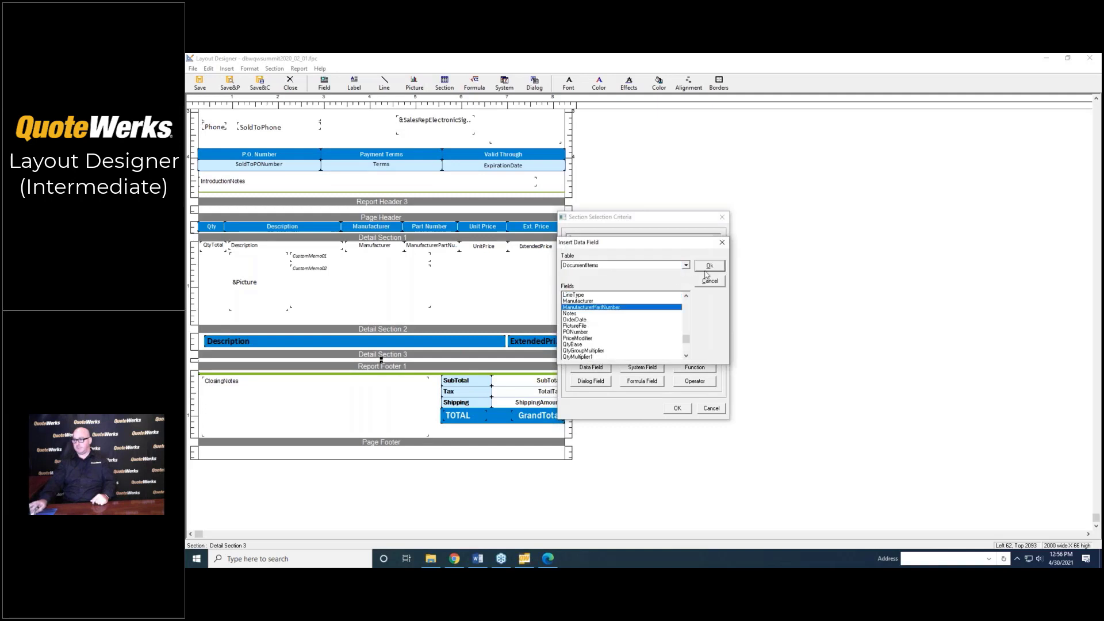
left_click(709, 265)
type("=")
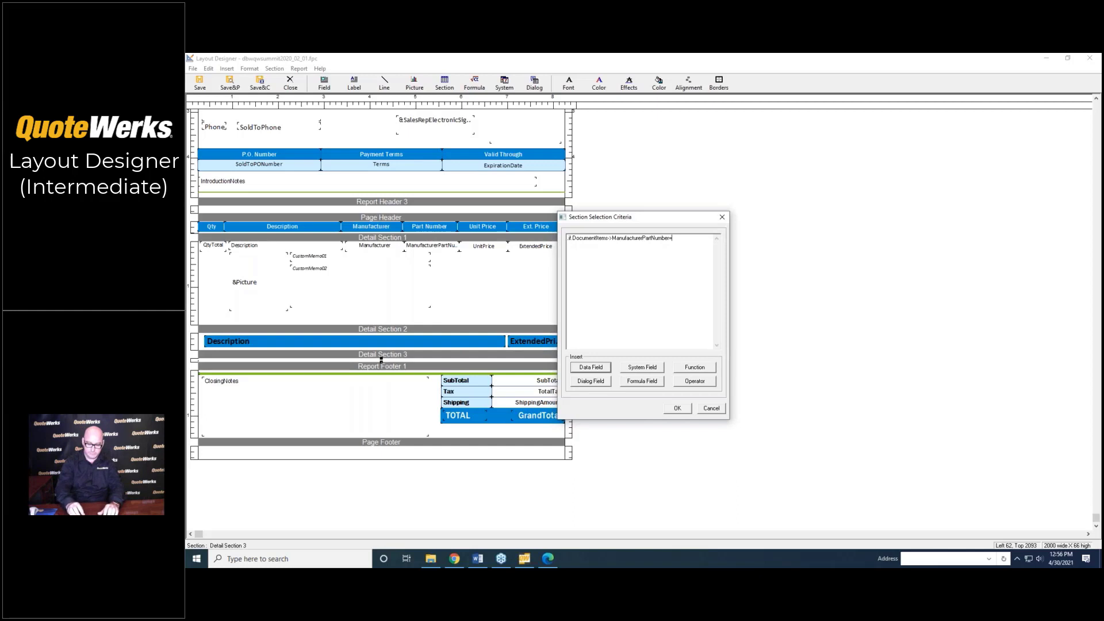
type("\"PG\"")
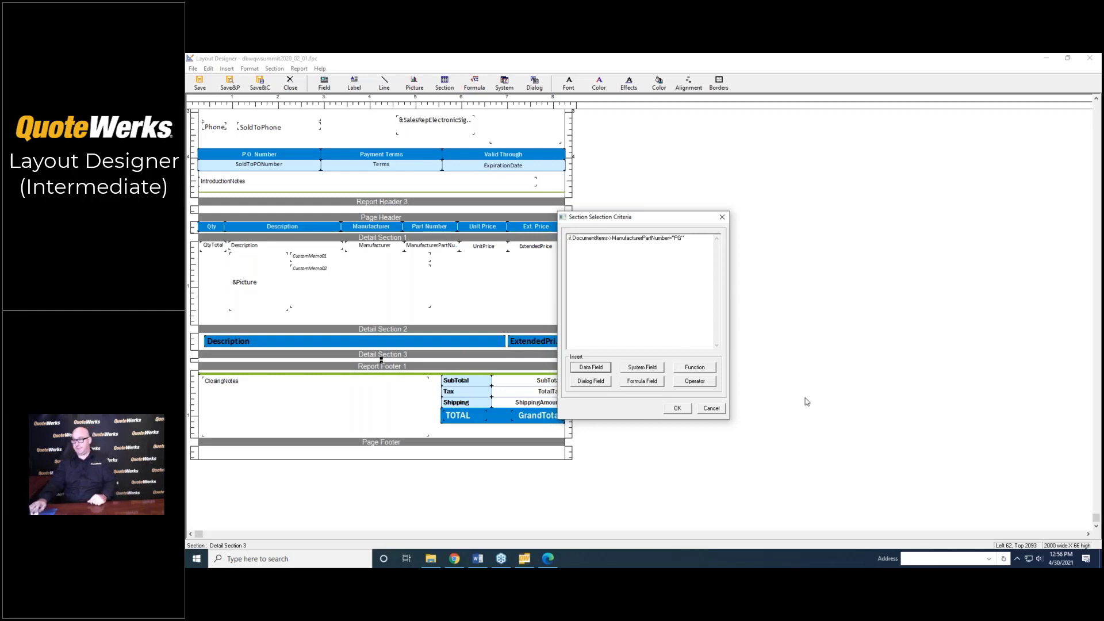
Step: Wrap the ManufacturerPartNumber field in the Upper function with matching parentheses and apply the Detail Section 3 filter
left_click(700, 369)
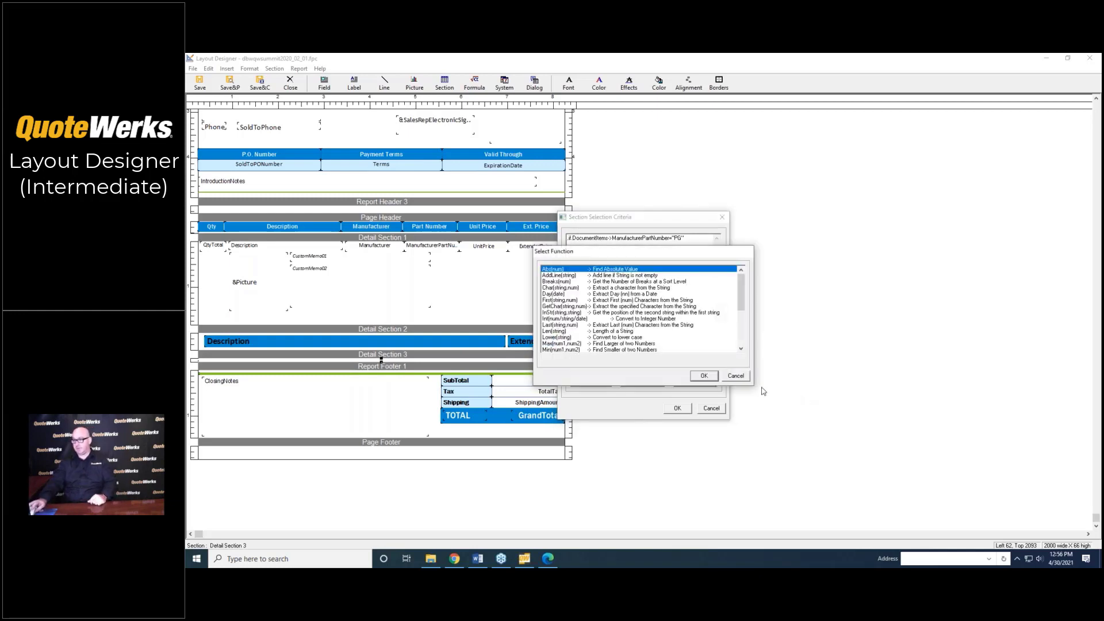
scroll(569, 340, "down", 1)
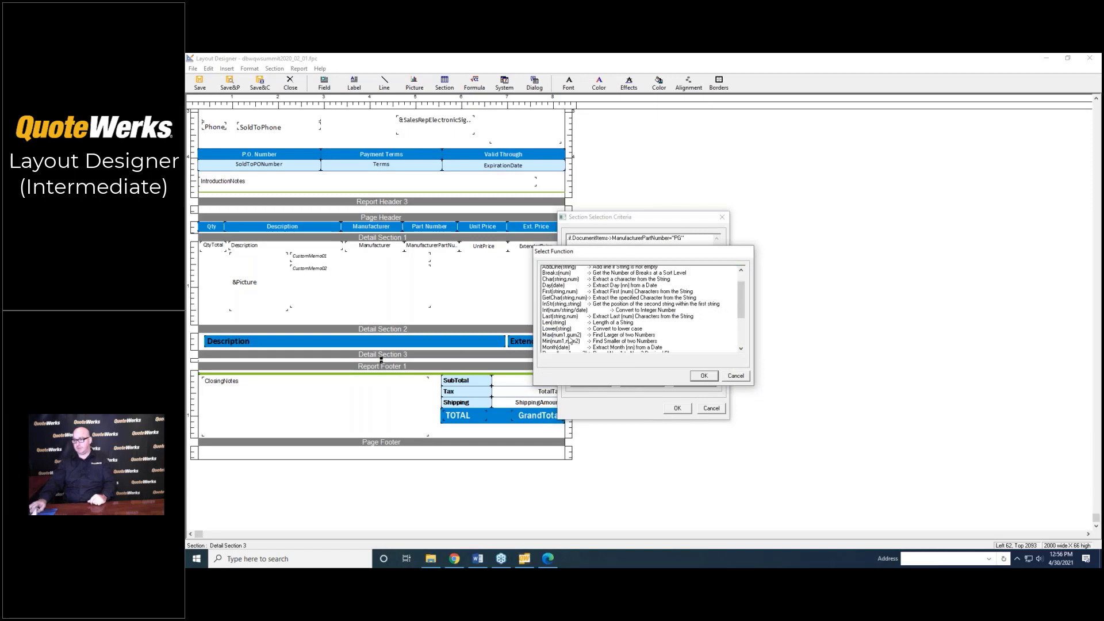
scroll(569, 340, "down", 4)
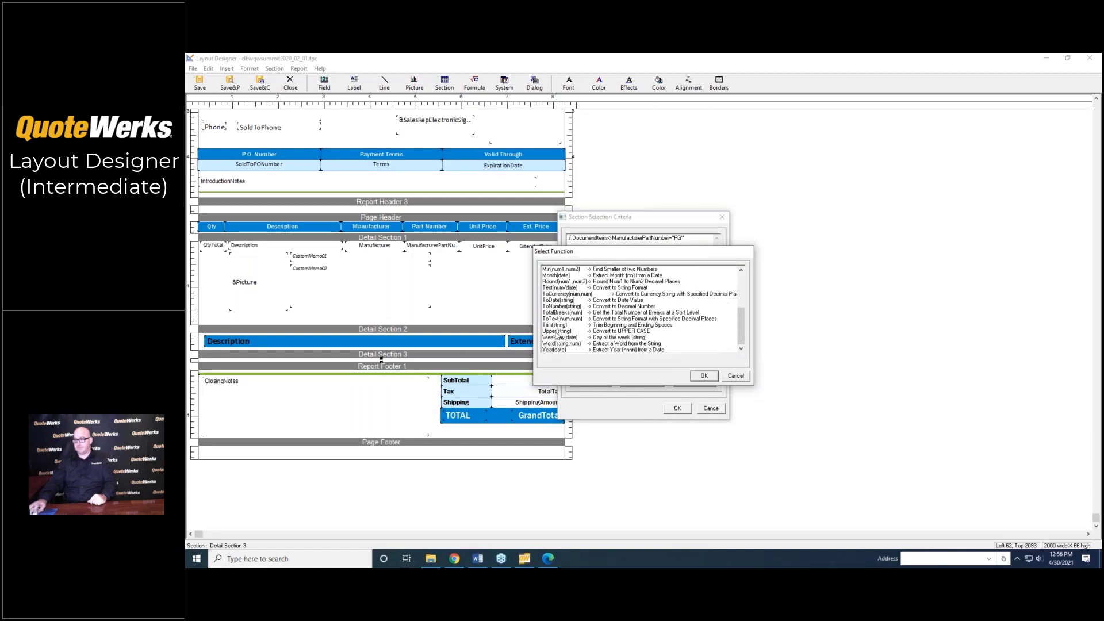
left_click(556, 332)
left_click(704, 376)
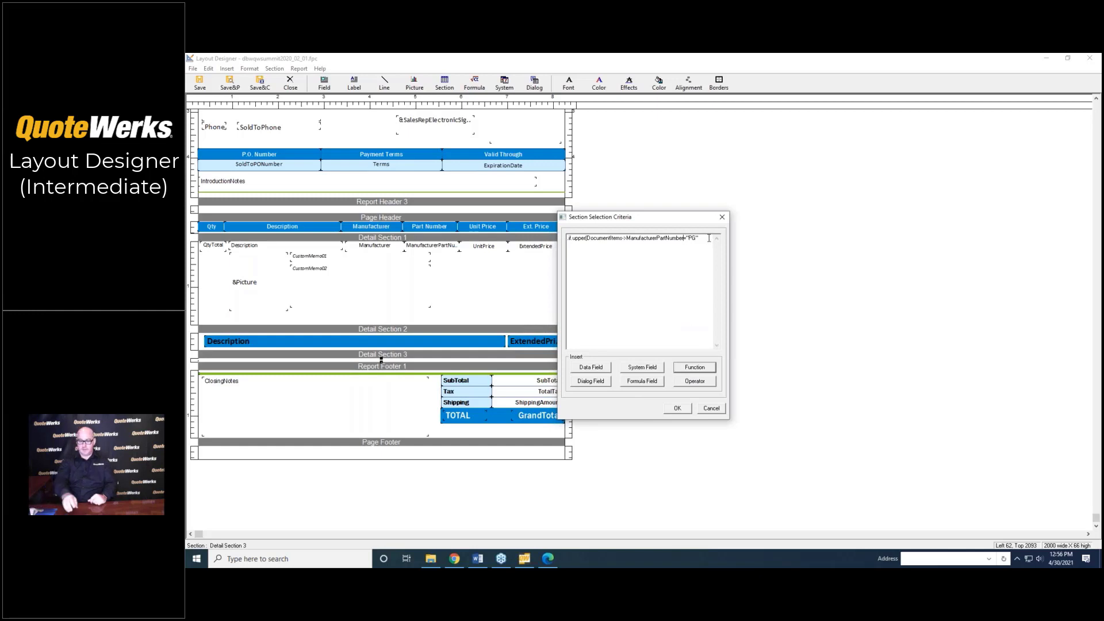
left_click(684, 238)
type(")")
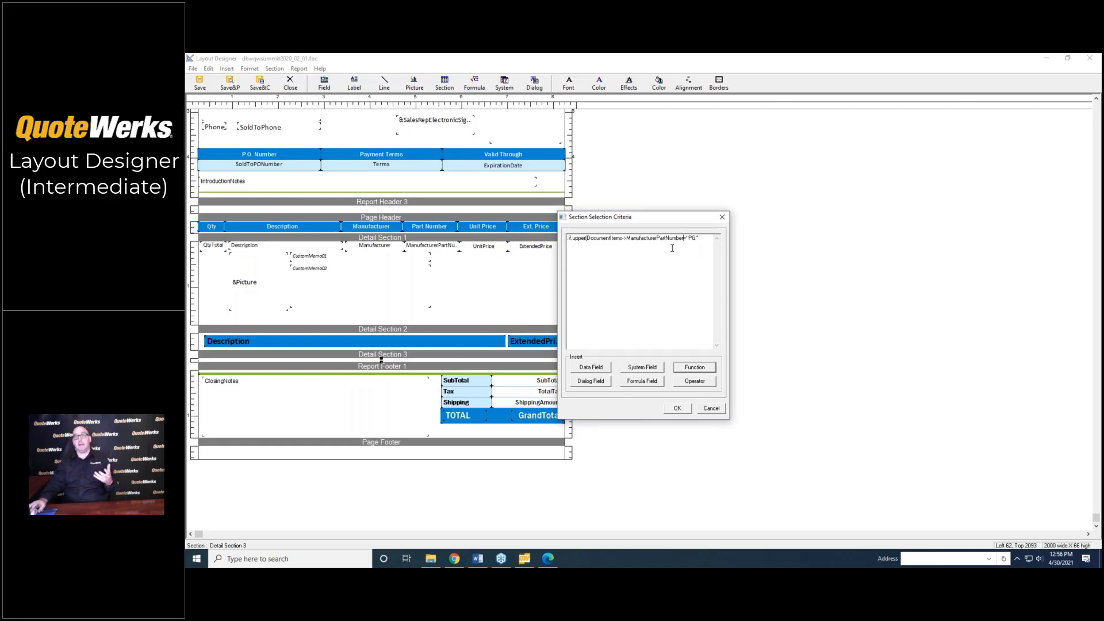
left_click(684, 408)
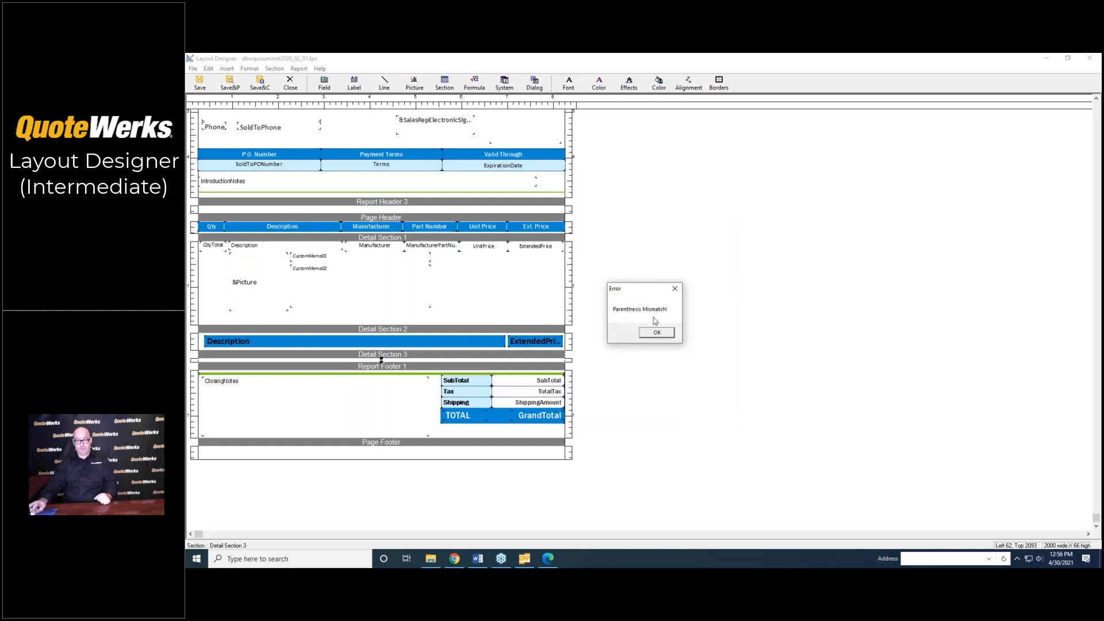
left_click(657, 334)
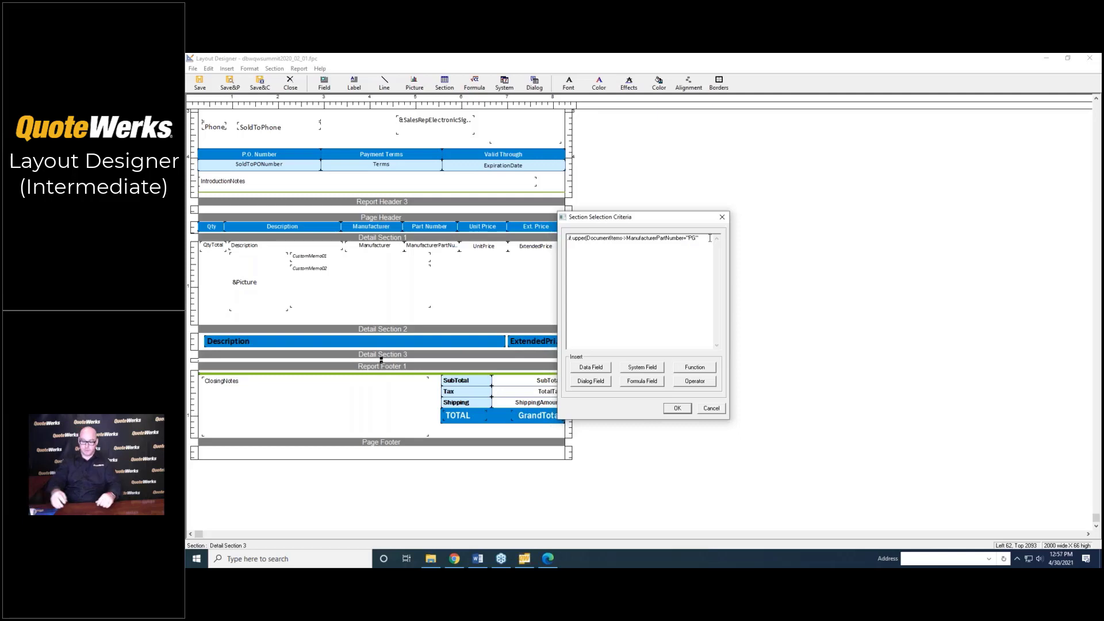
type(")")
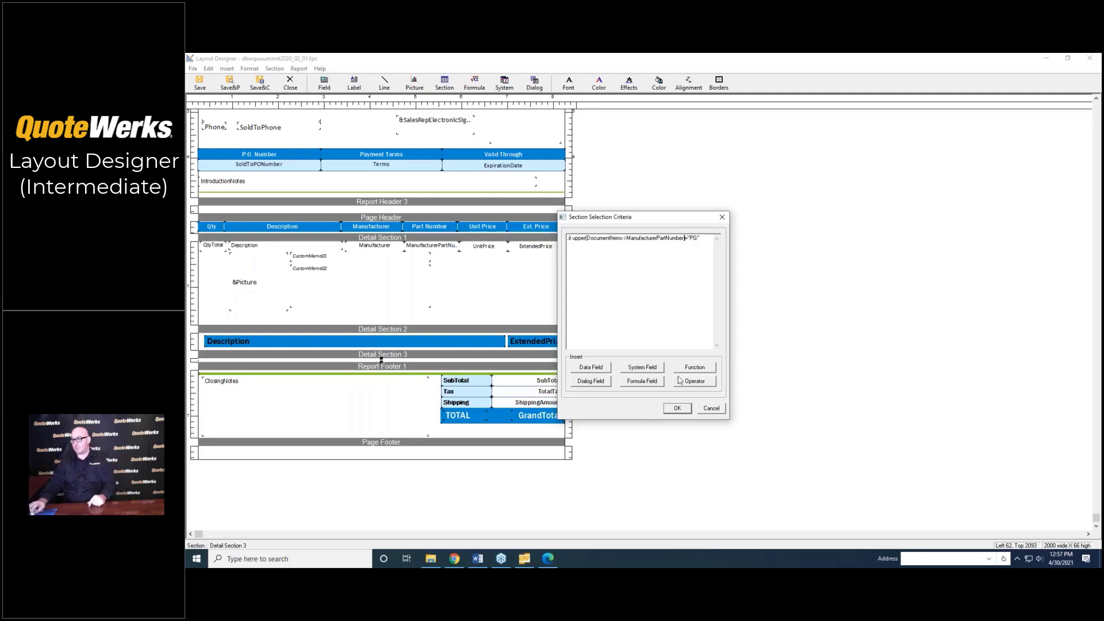
left_click(680, 409)
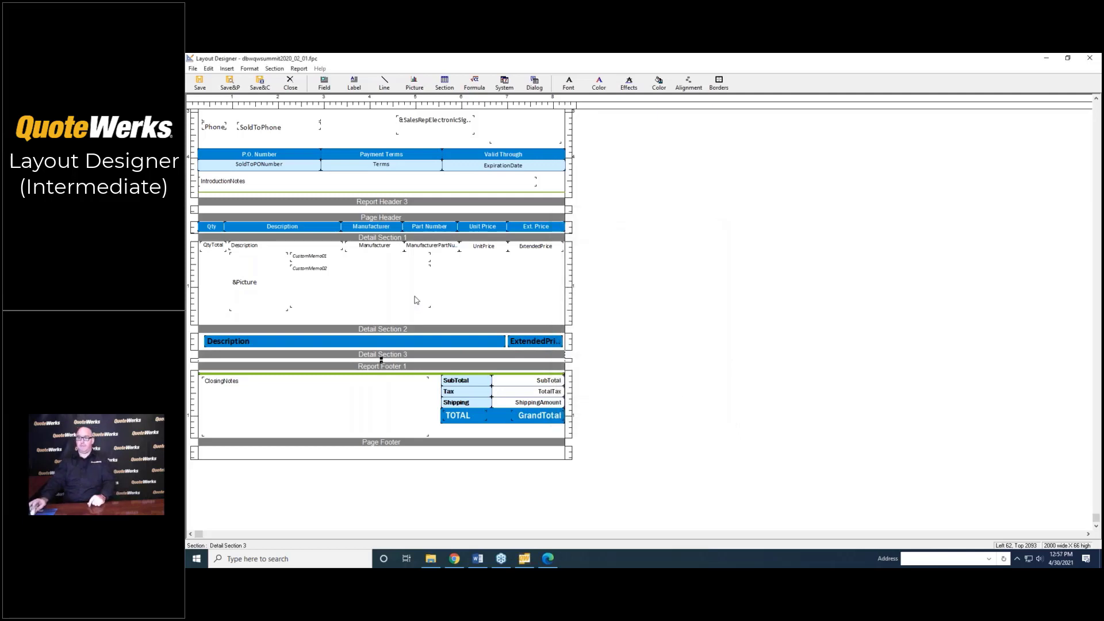
Step: Format Detail Section 3 to advance the page after printing the section
right_click(384, 357)
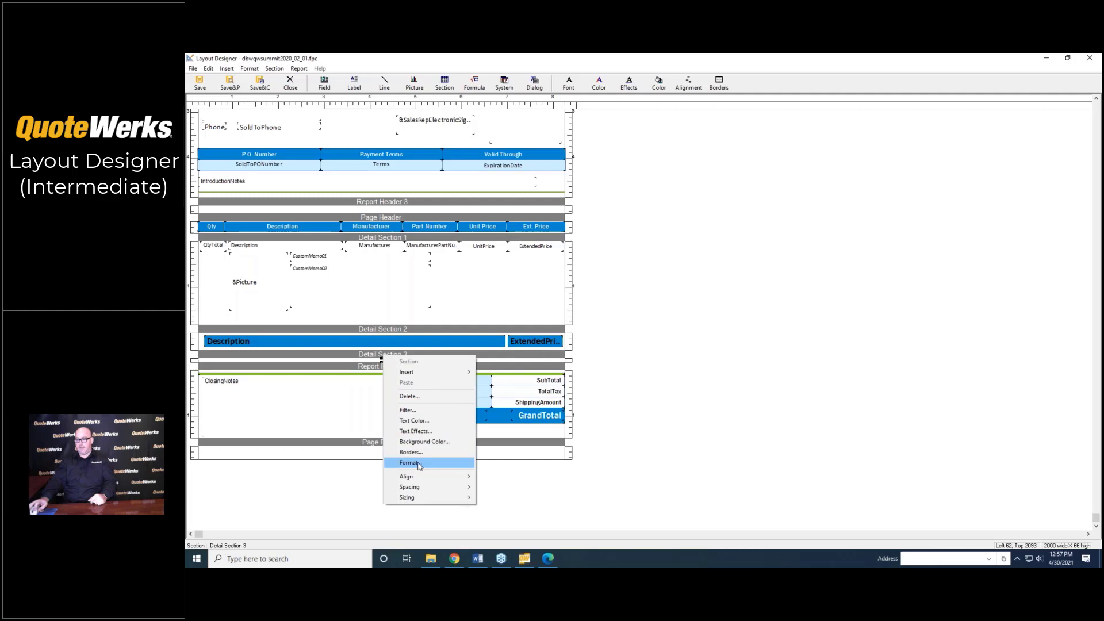
left_click(410, 463)
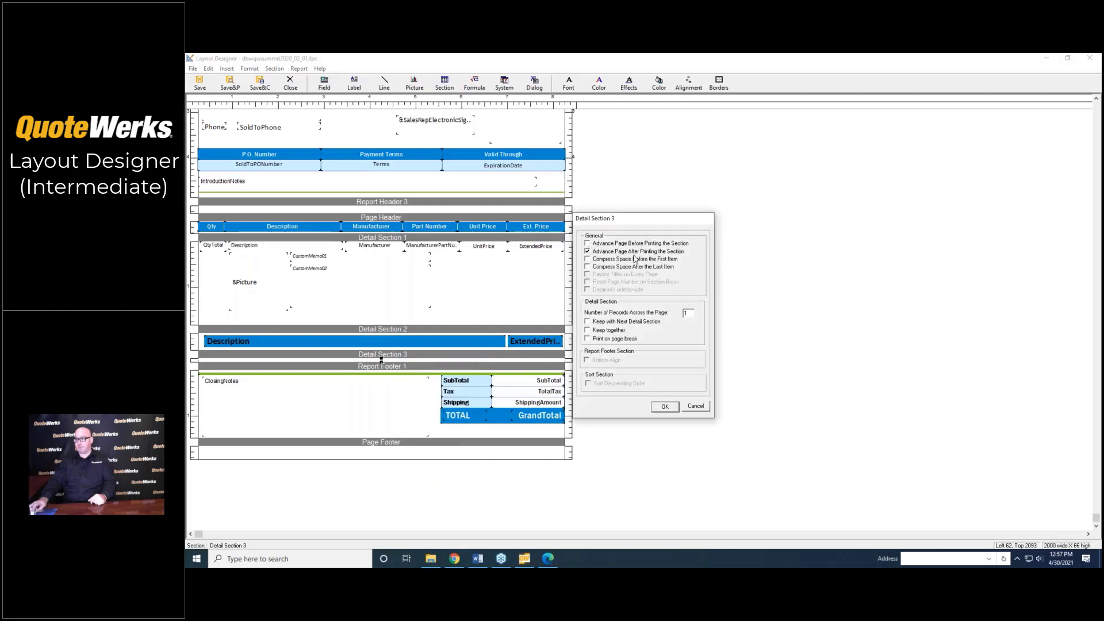
left_click(664, 406)
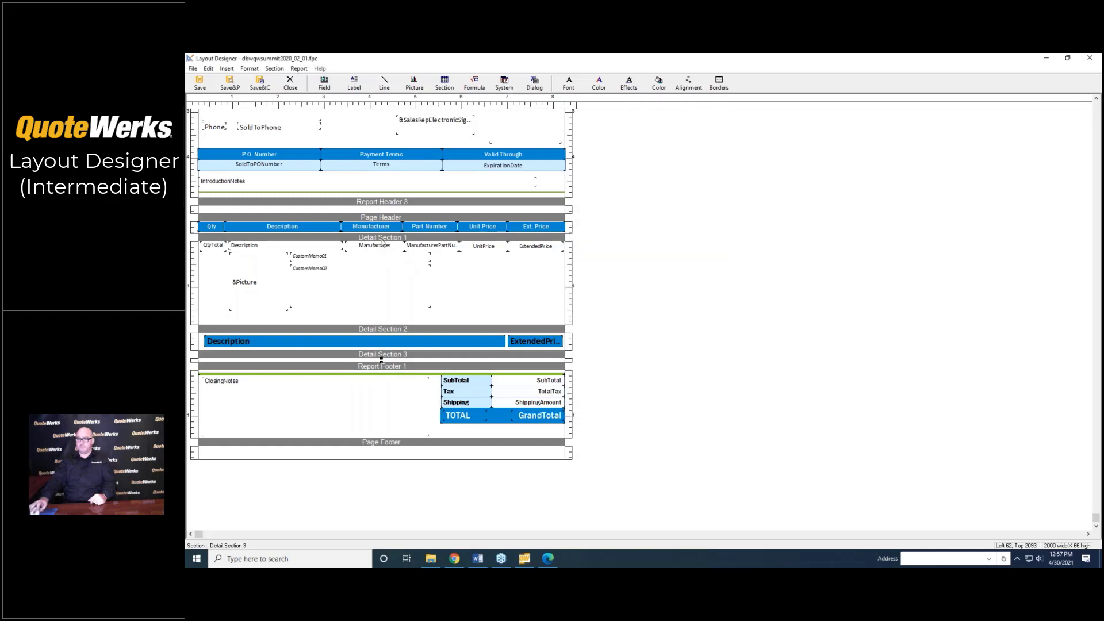
Step: Extend the Detail Section 1 filter with .and.DocumentItems->ManufacturerPartNumber<>"PG", inserting the field from the data field list
right_click(400, 333)
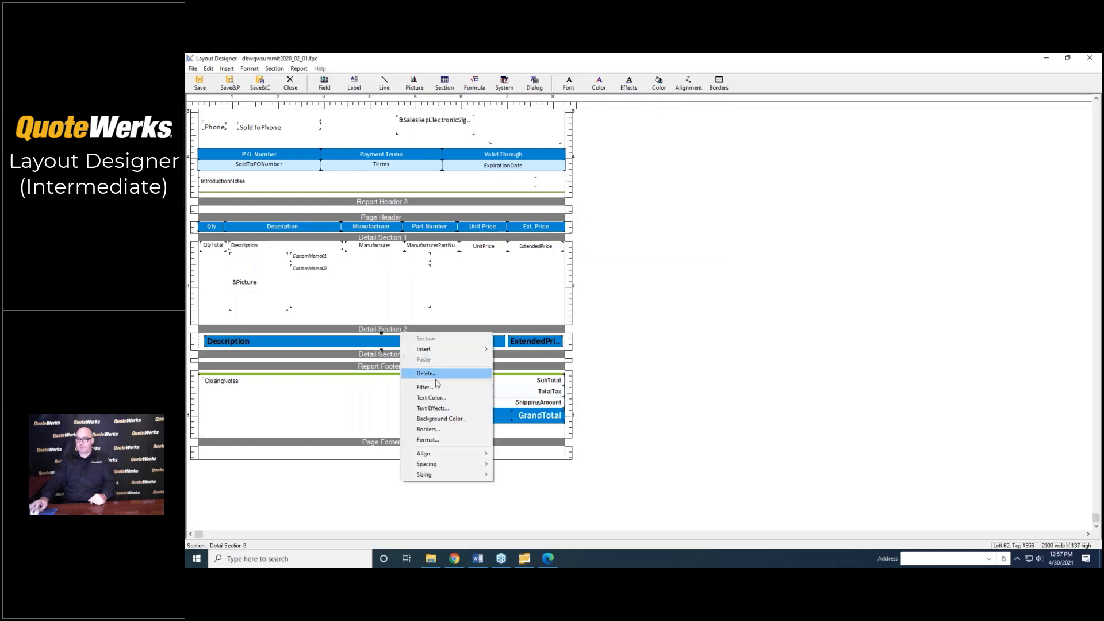
left_click(395, 243)
right_click(394, 243)
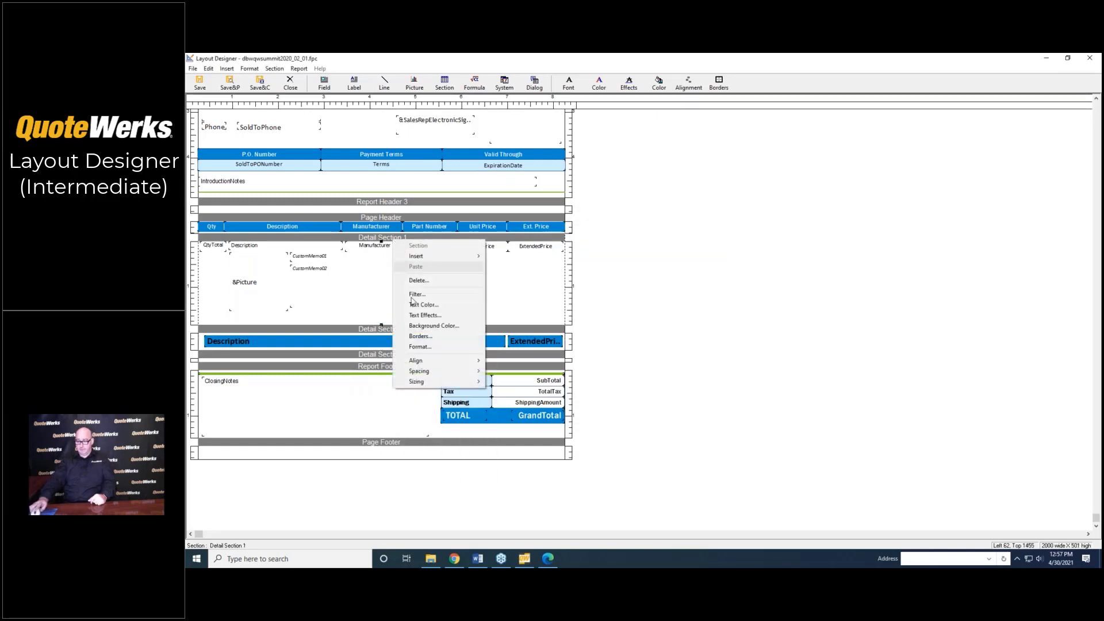
left_click(417, 294)
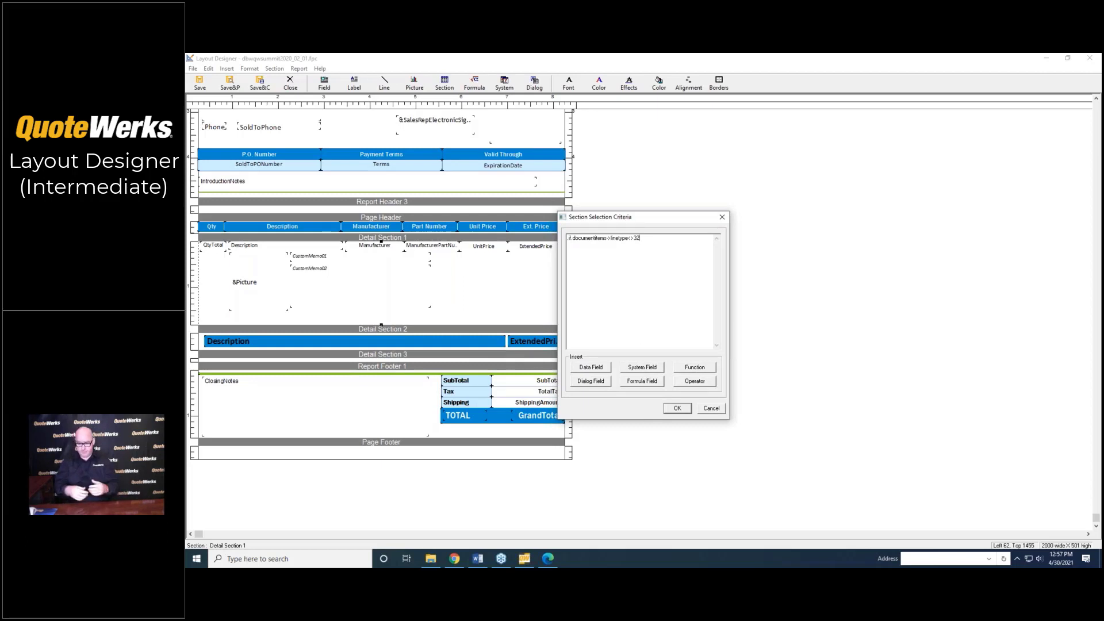
type("and.")
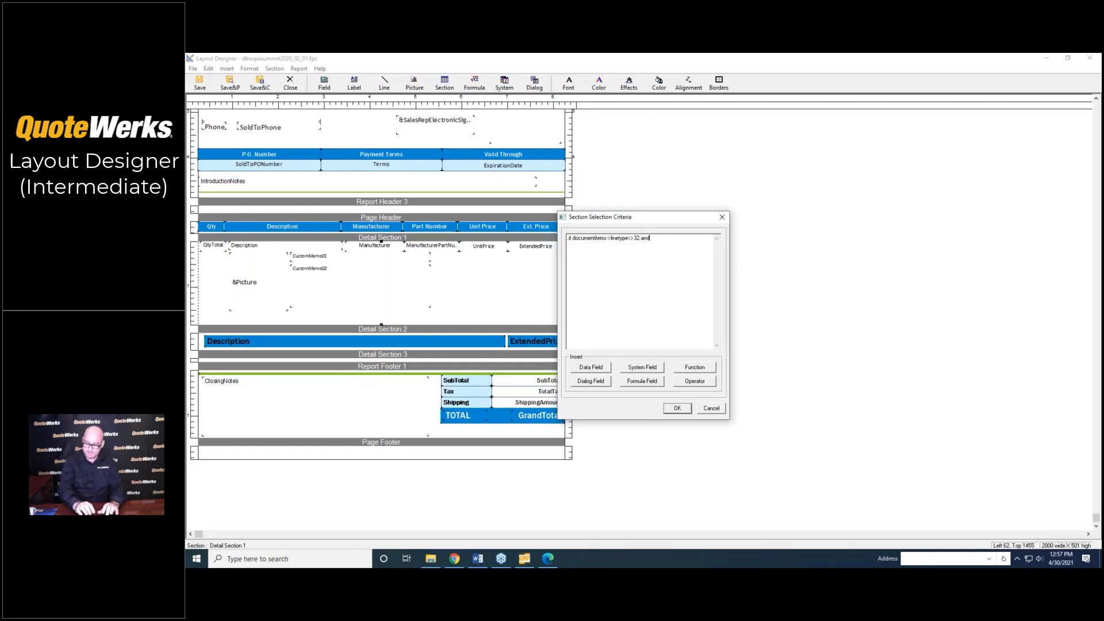
left_click(605, 370)
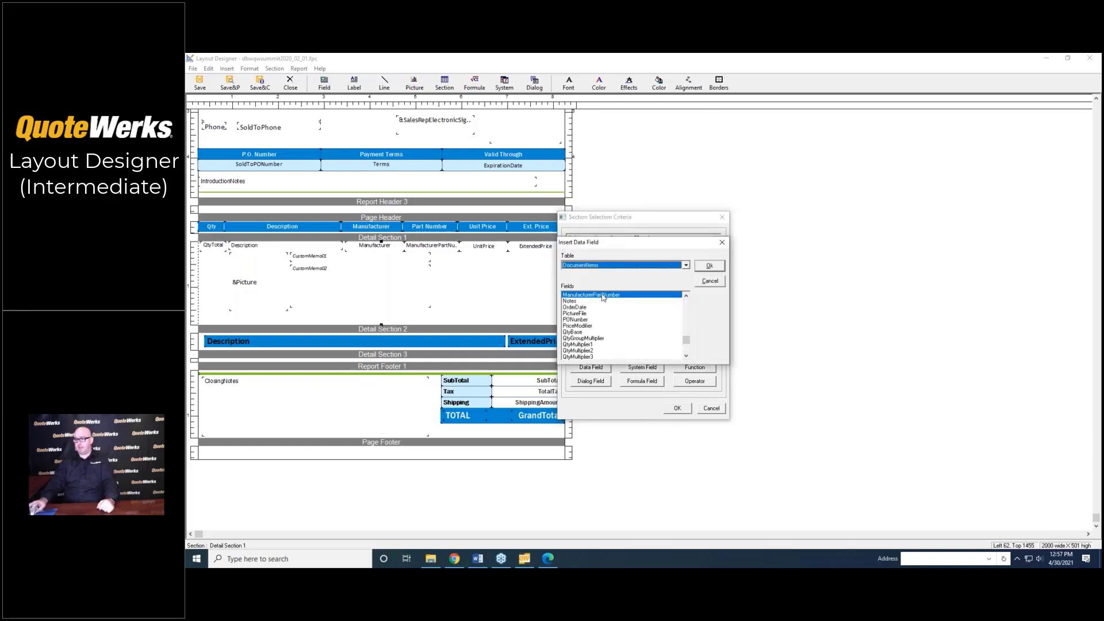
left_click(709, 266)
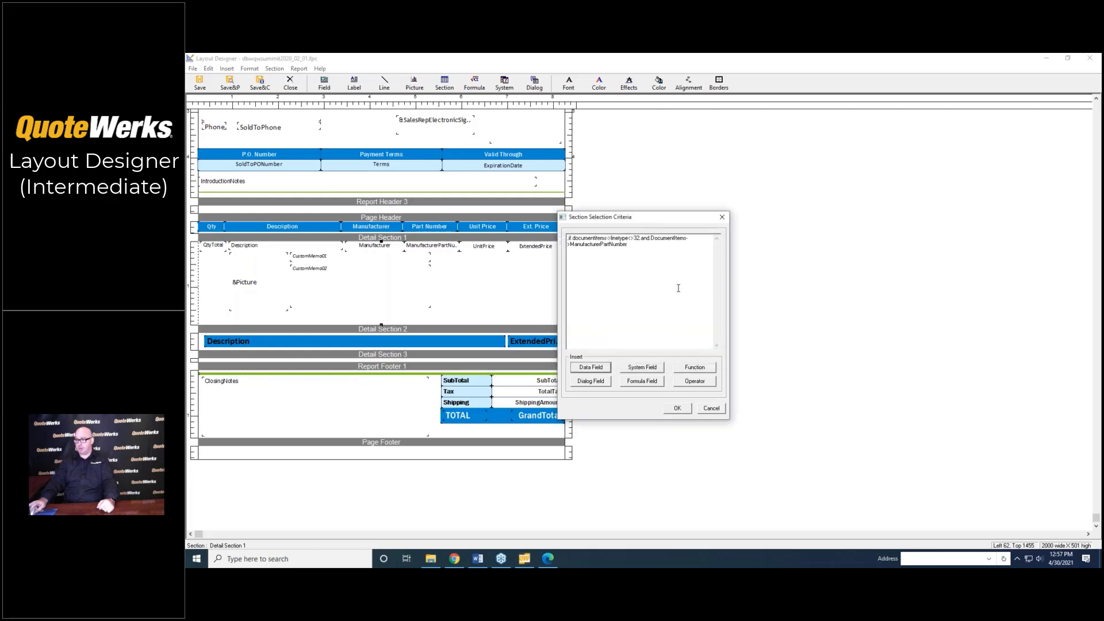
type("<")
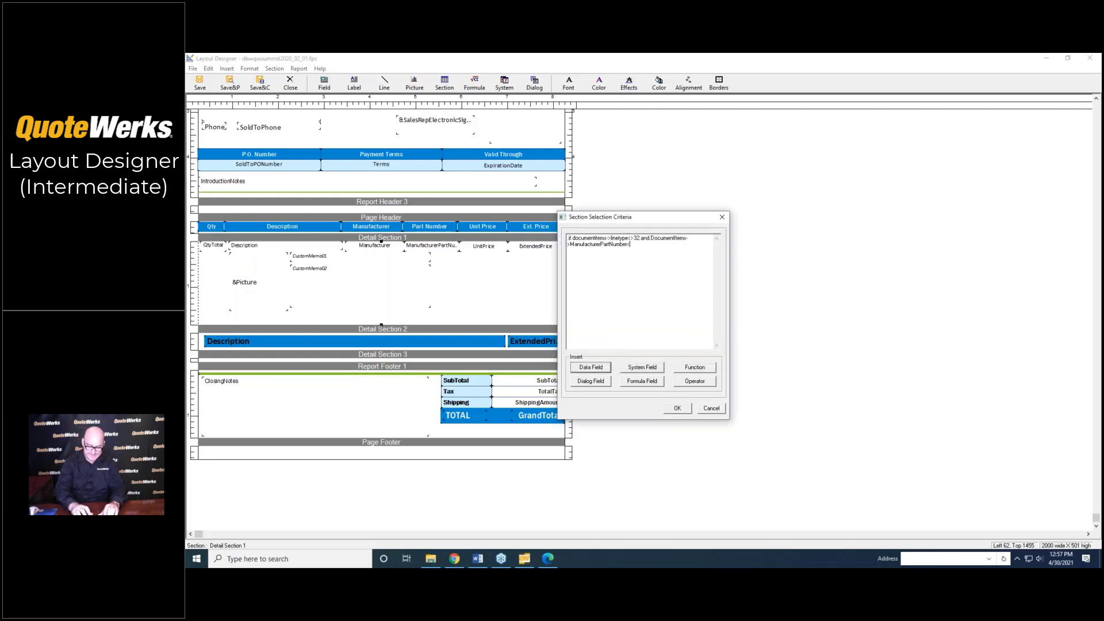
type(">\"")
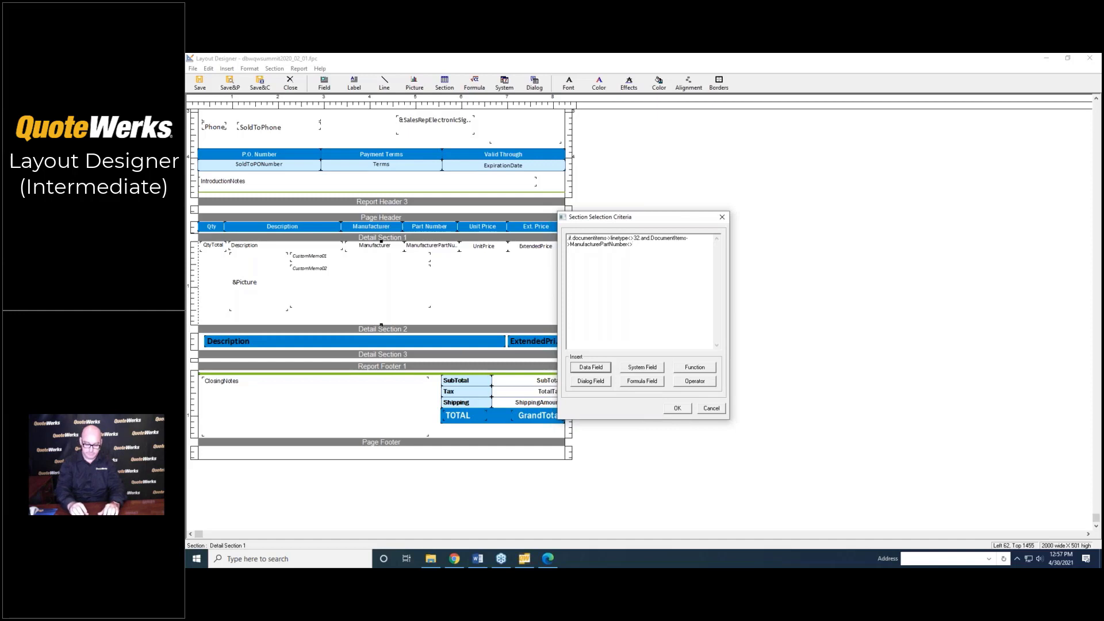
type("PG\"")
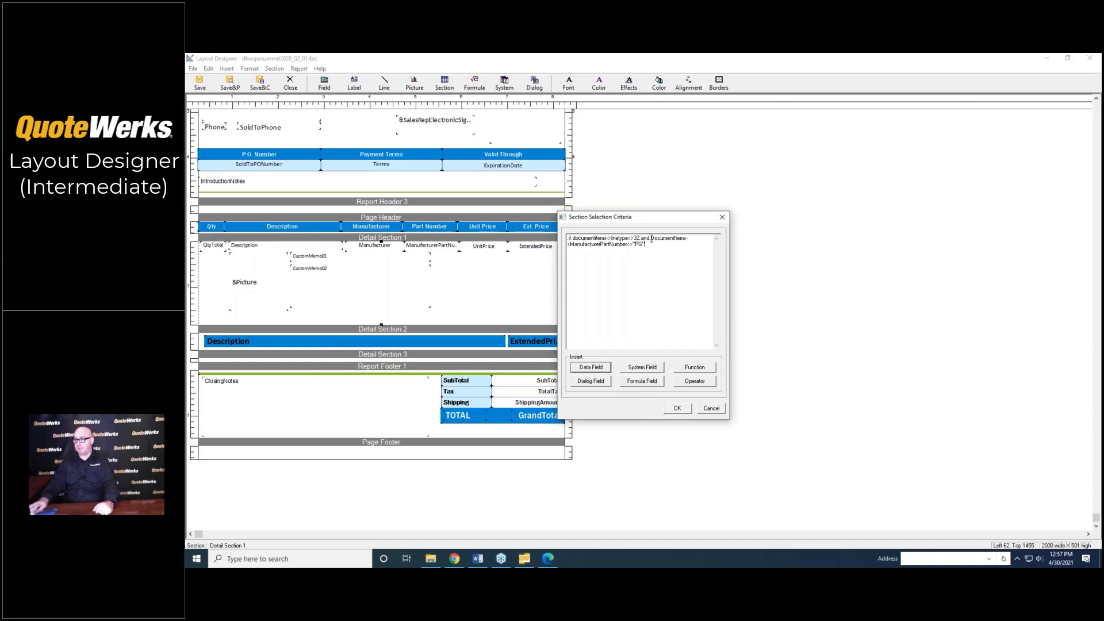
Step: Wrap ManufacturerPartNumber in the Upper function with matching parentheses and apply the Detail Section 1 filter
left_click(696, 370)
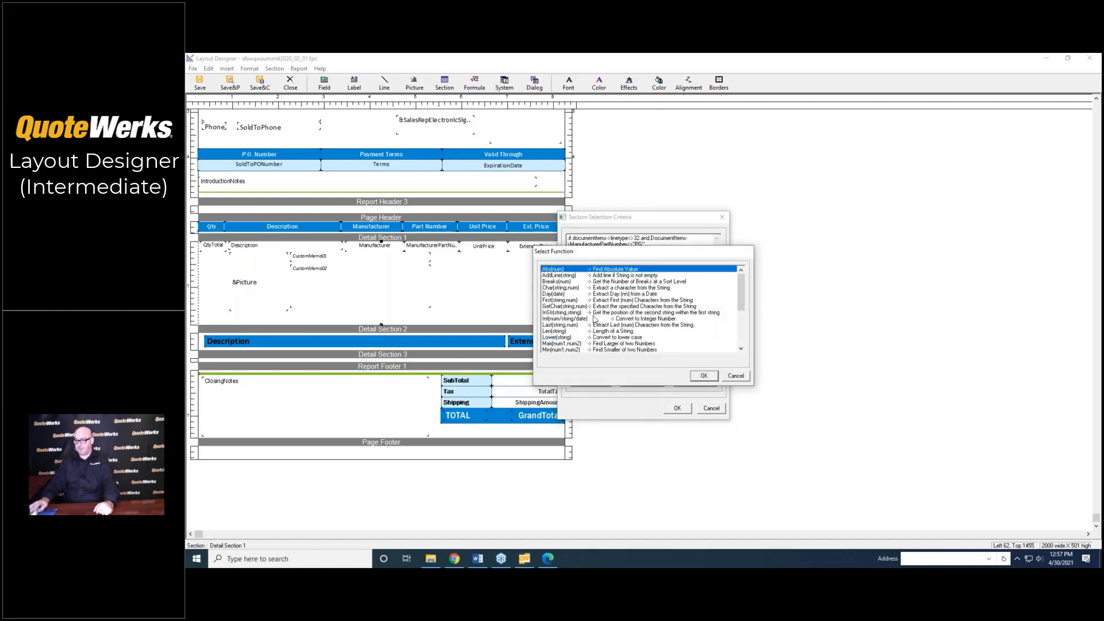
key("u")
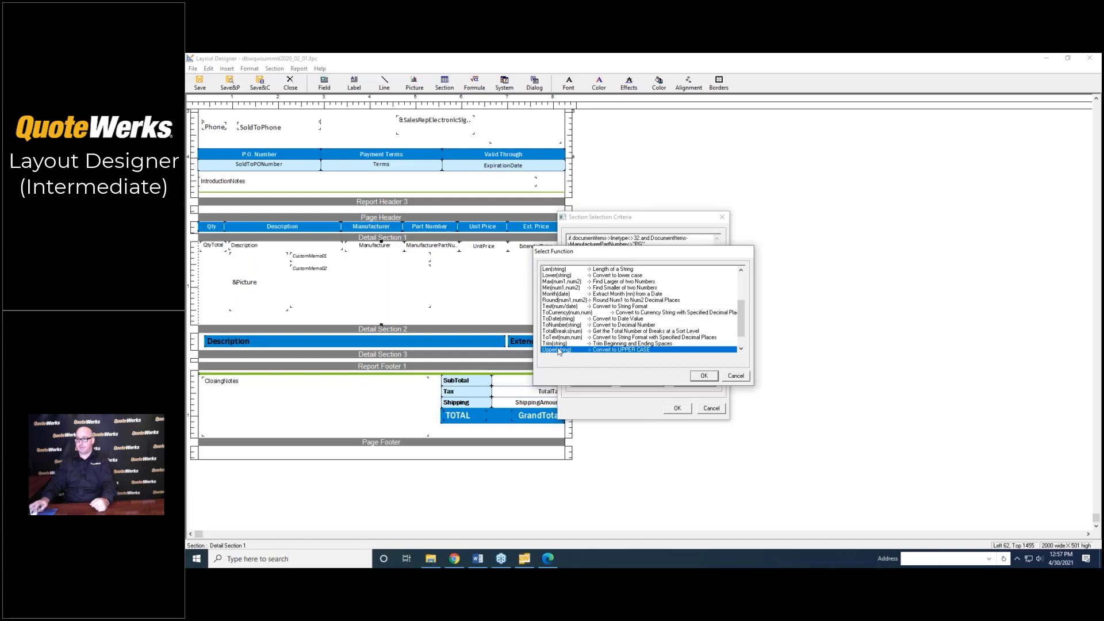
left_click(703, 376)
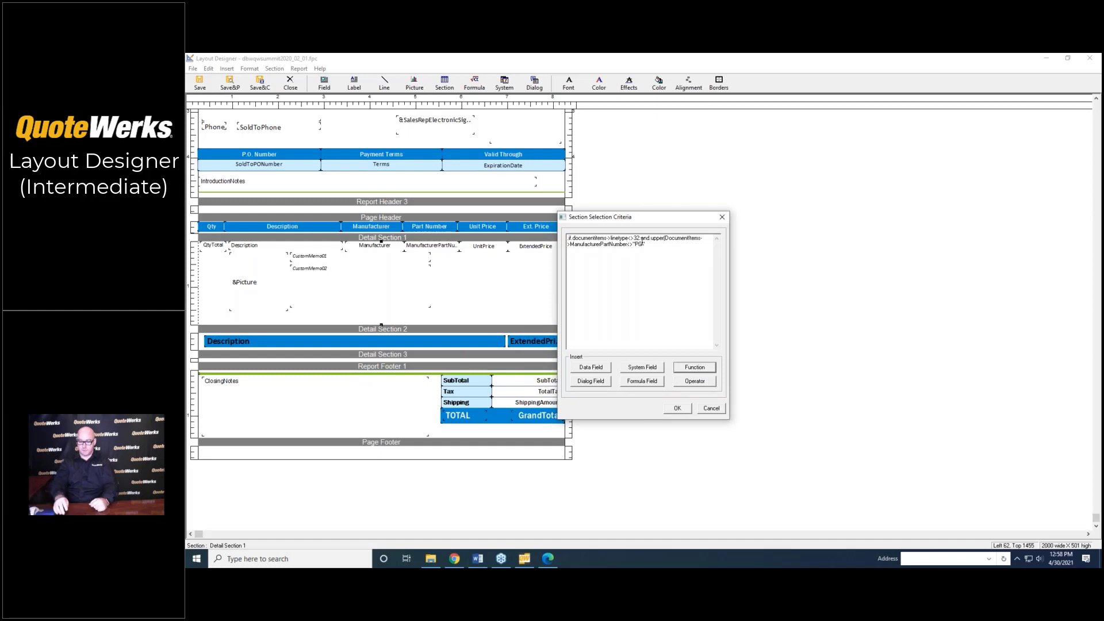
type(")")
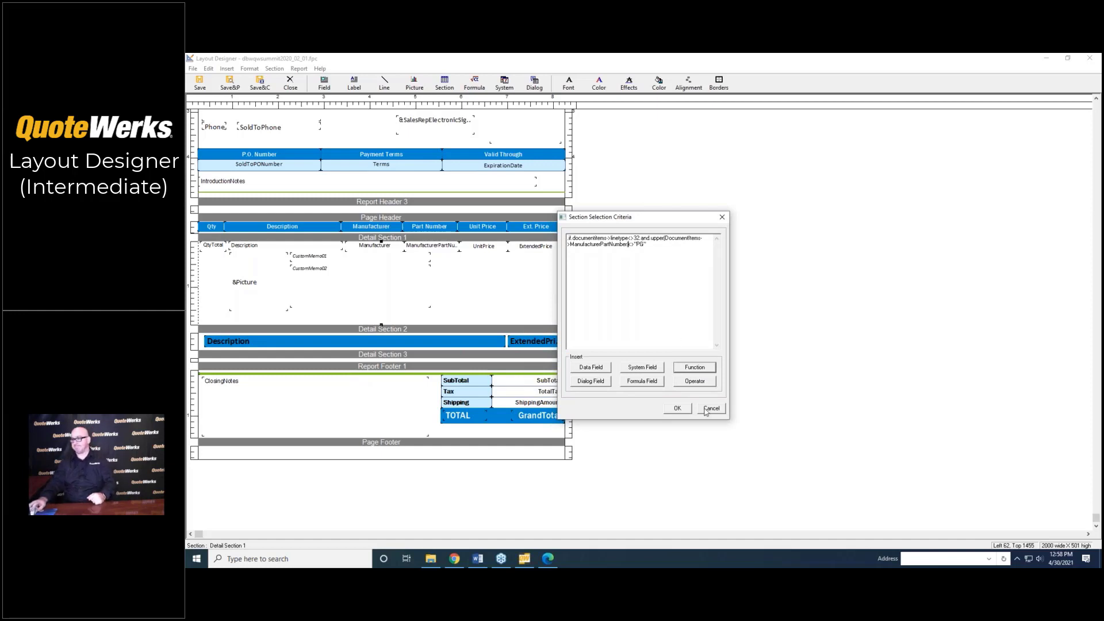
left_click(680, 407)
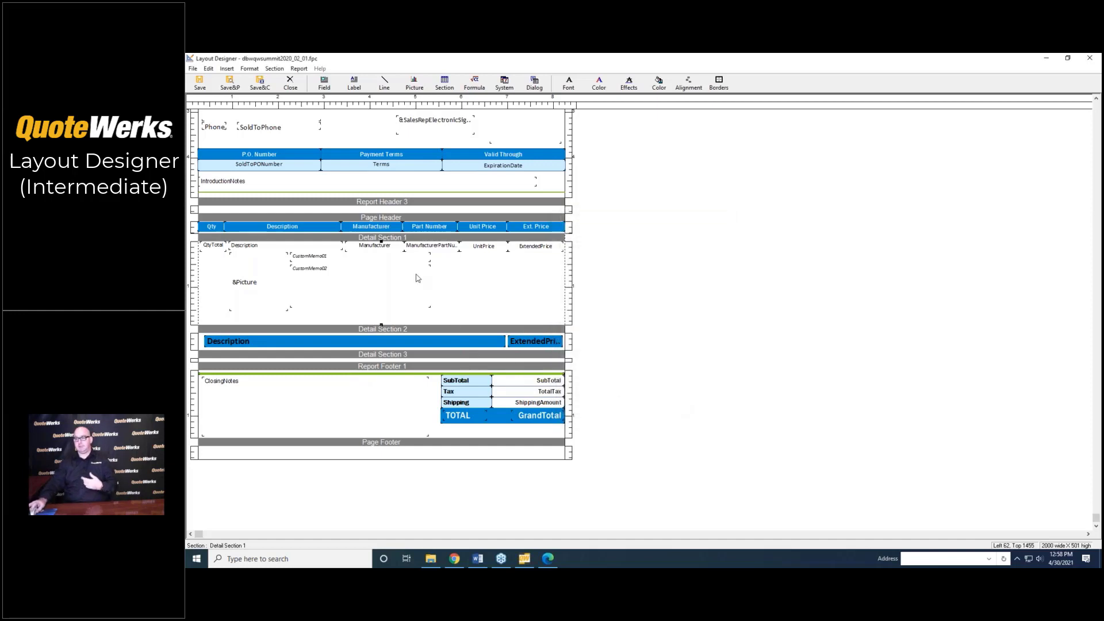
Step: Review the filter expression of Detail Section 2 and close it without changes
right_click(384, 329)
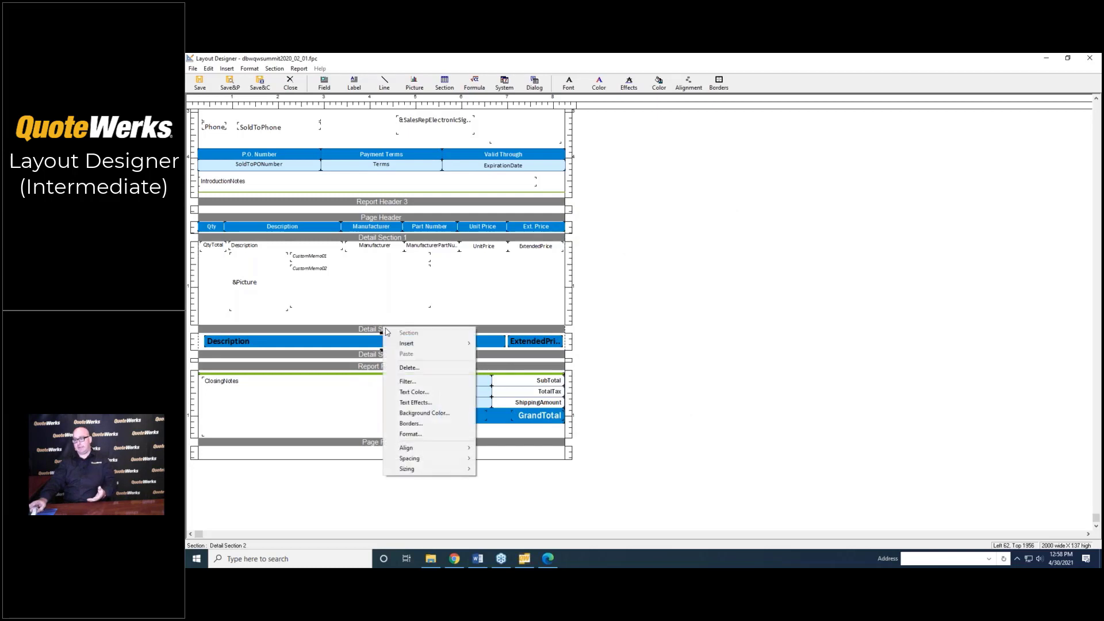
left_click(415, 383)
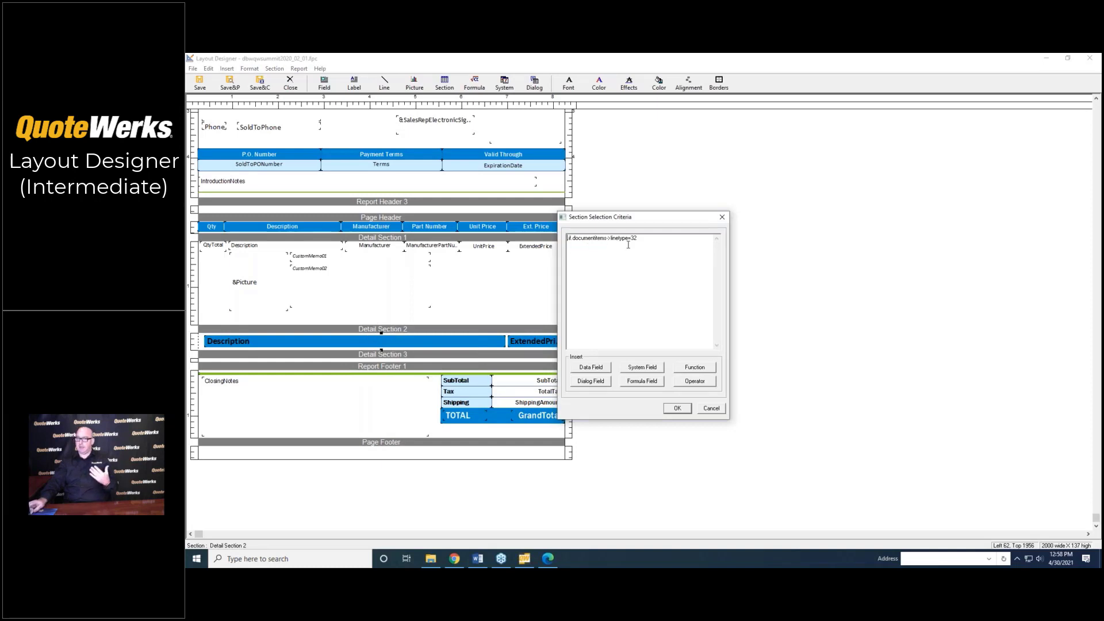
left_click(713, 408)
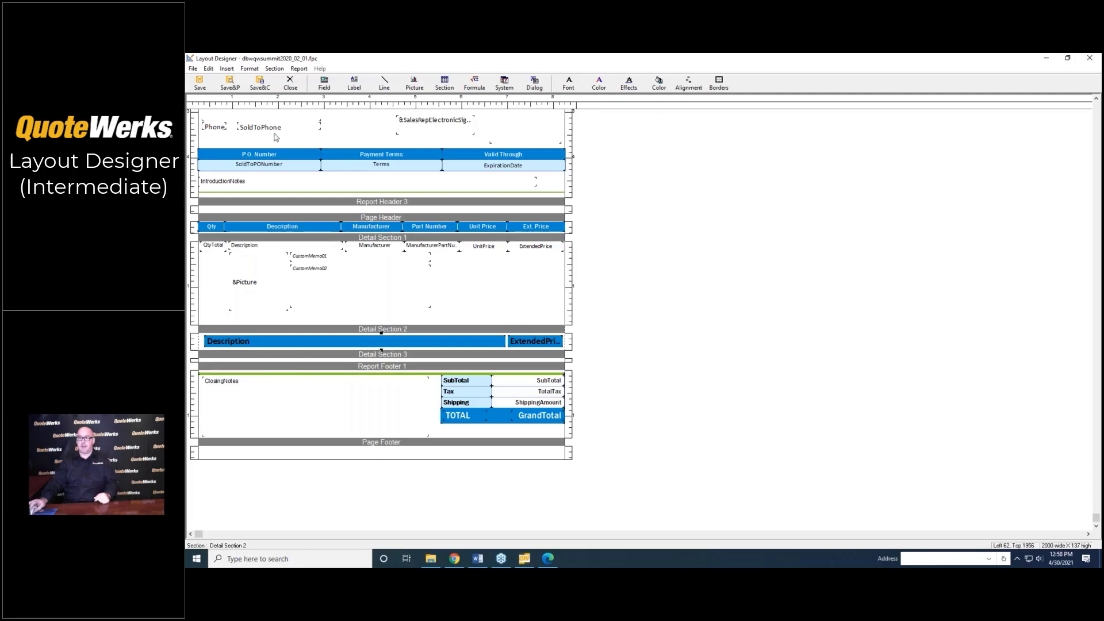
Step: Save and preview the layout, check the page breaks on pages 2 and 3, and close the preview
left_click(230, 83)
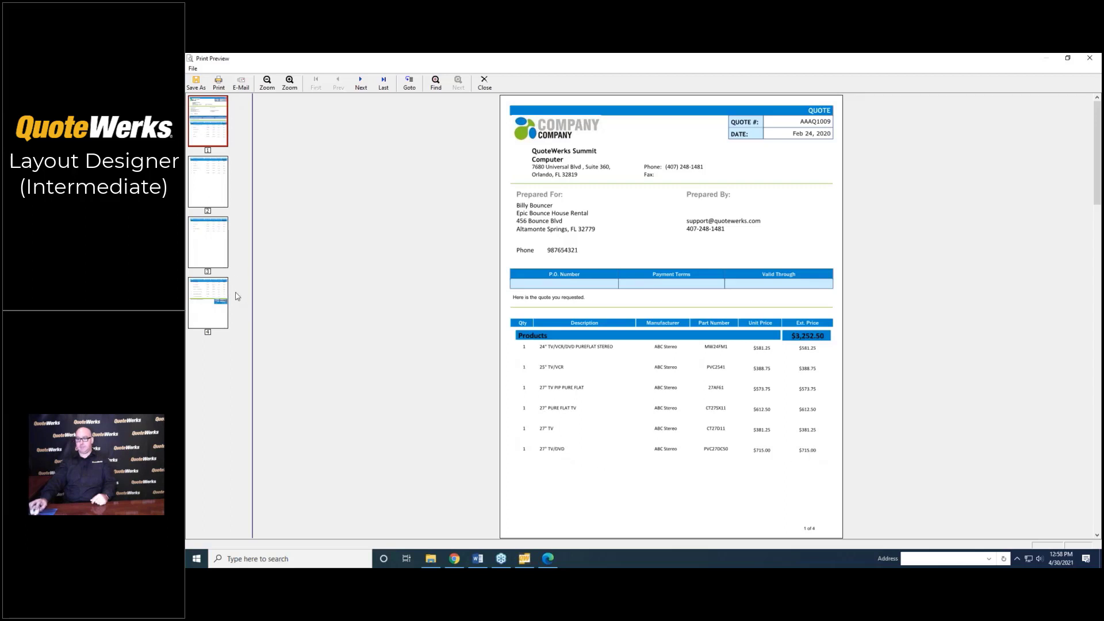
left_click(223, 183)
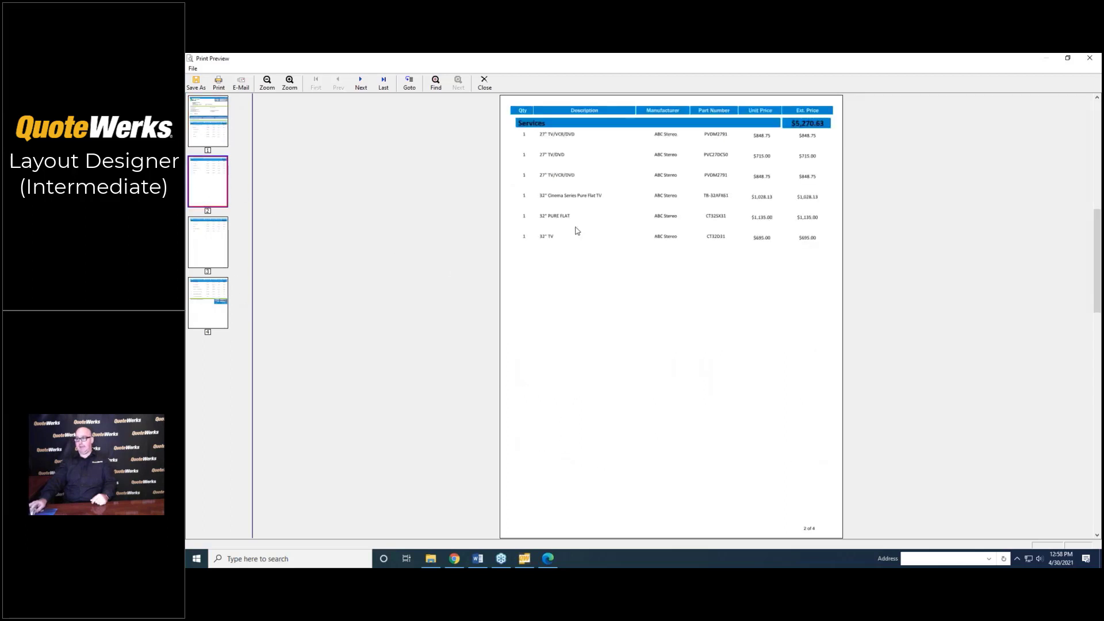
left_click(195, 233)
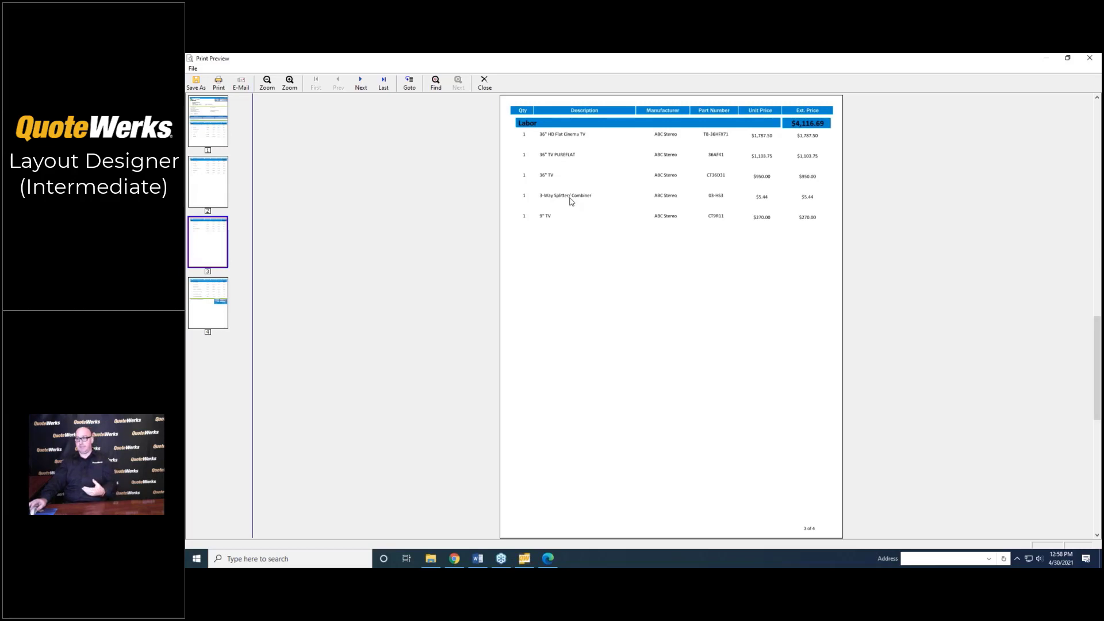
left_click(484, 82)
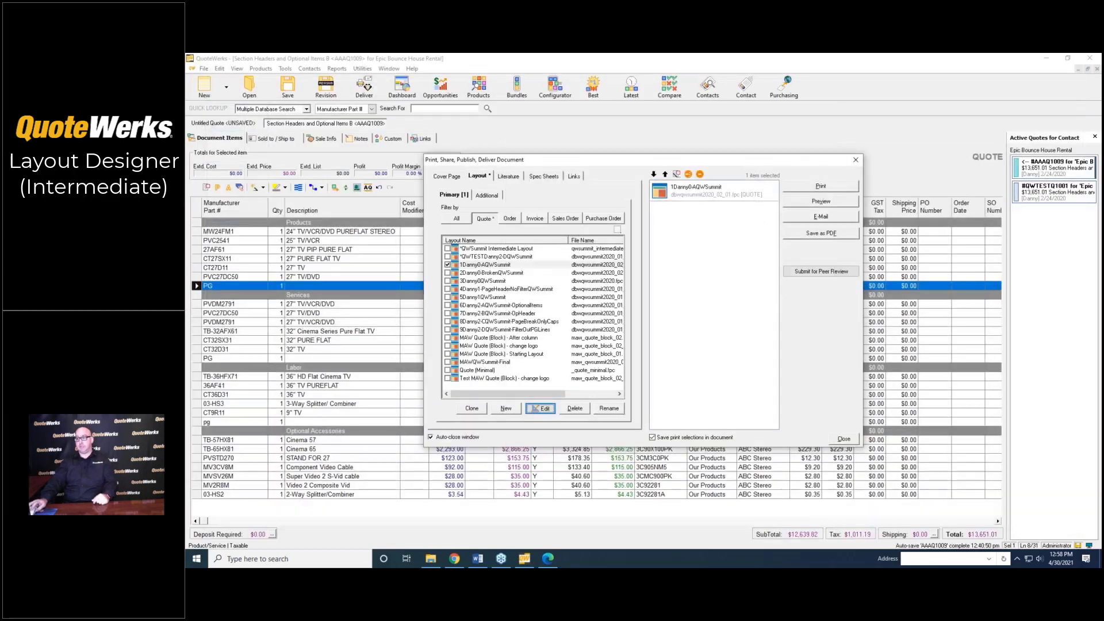
Step: Reopen the layout for editing and view the functions available for the Report Header 2 filter
left_click(541, 408)
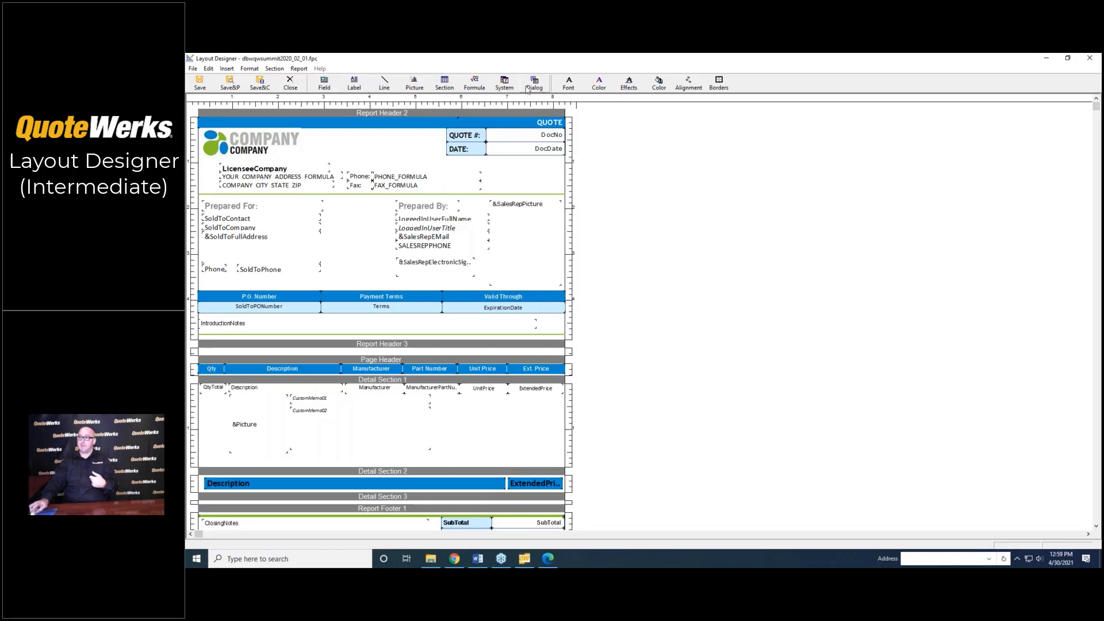
right_click(442, 119)
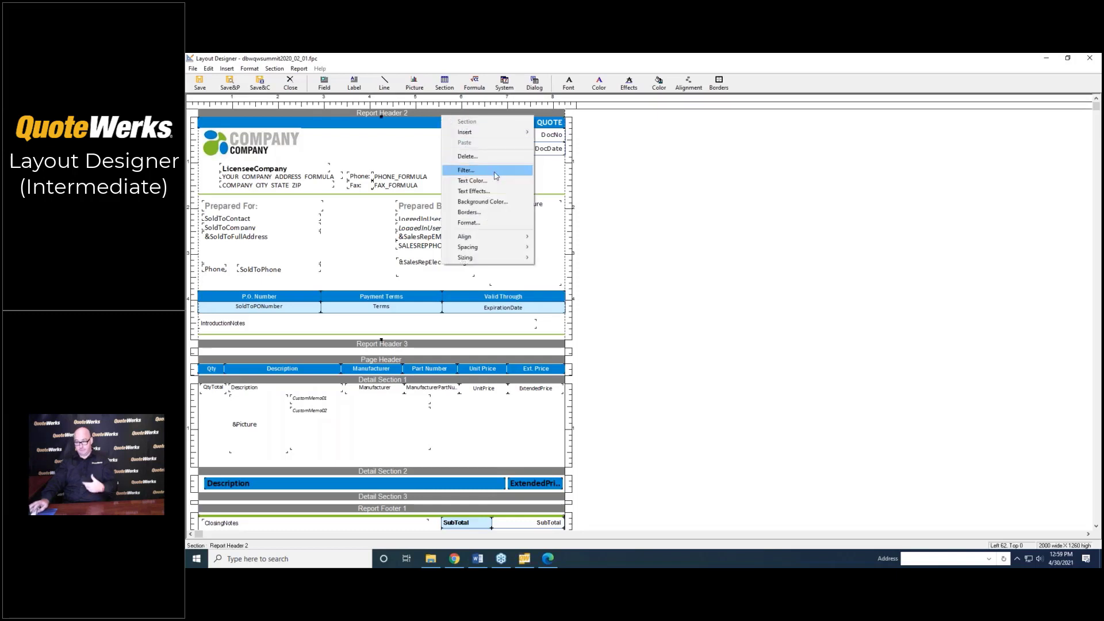
left_click(466, 170)
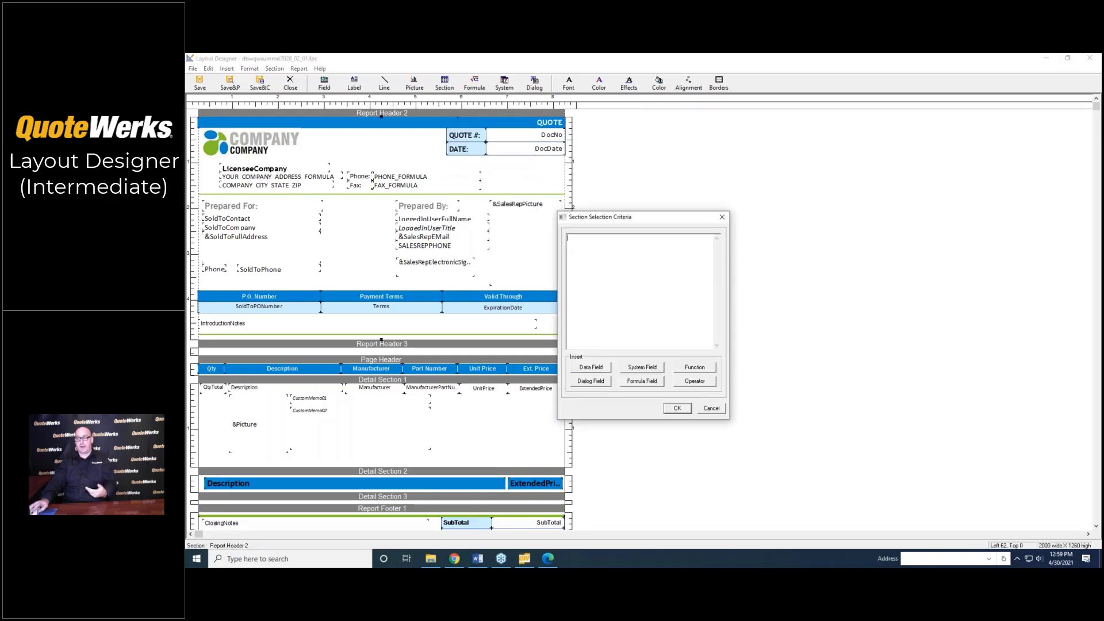
left_click(694, 375)
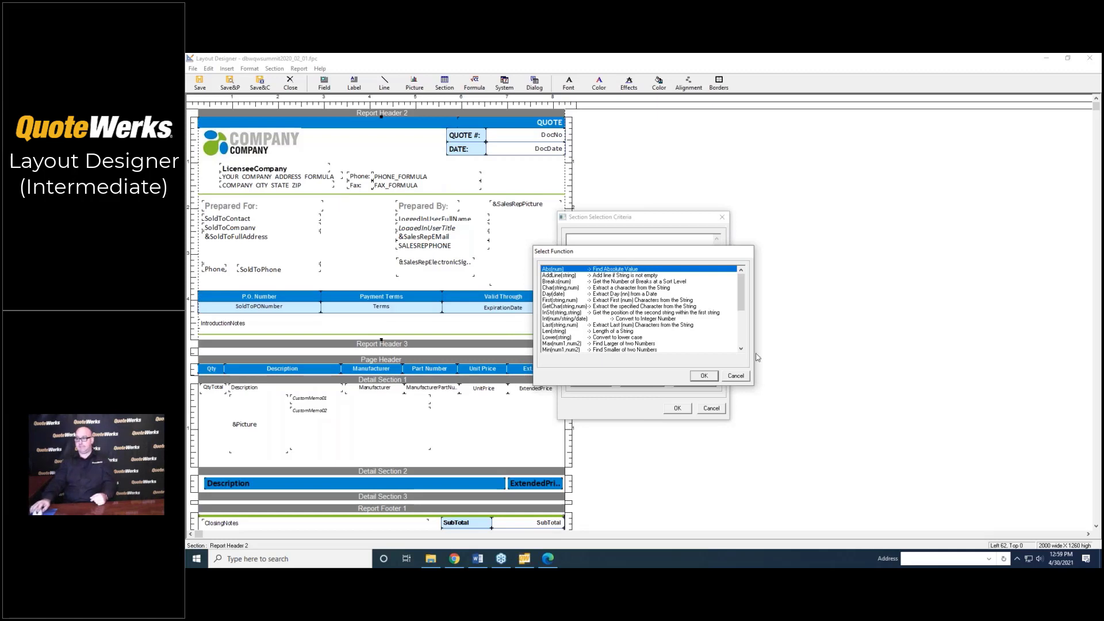
left_click(736, 376)
left_click(712, 408)
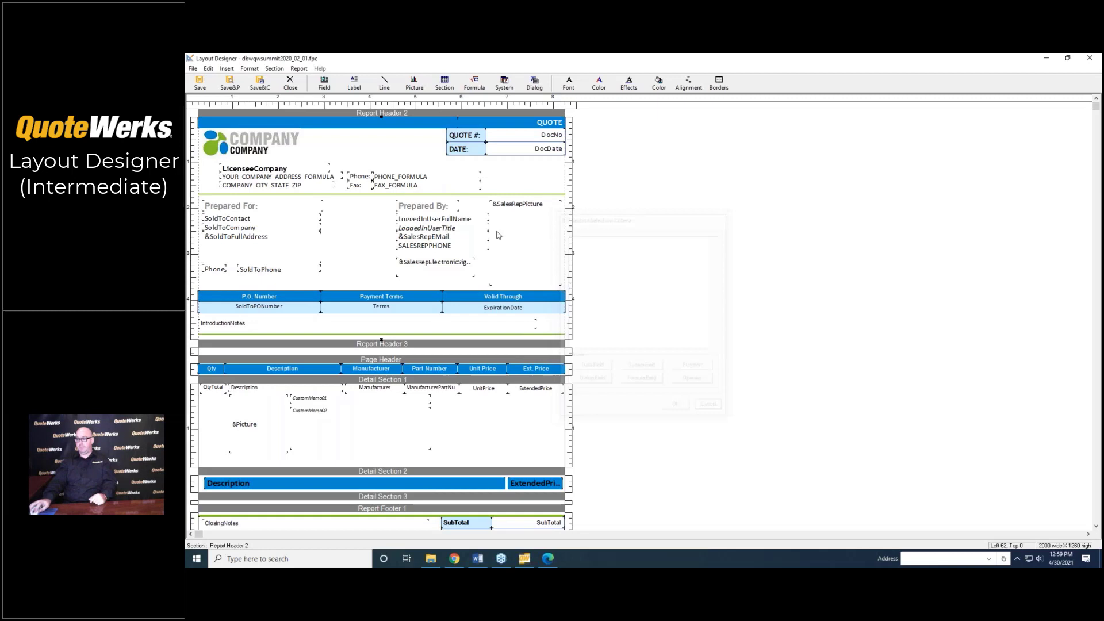
Step: Examine the YOUR_COMPANY_ADDRESS_FORMULA expression and the AddLine function in the function list, leaving the formula unchanged
right_click(266, 180)
left_click(319, 246)
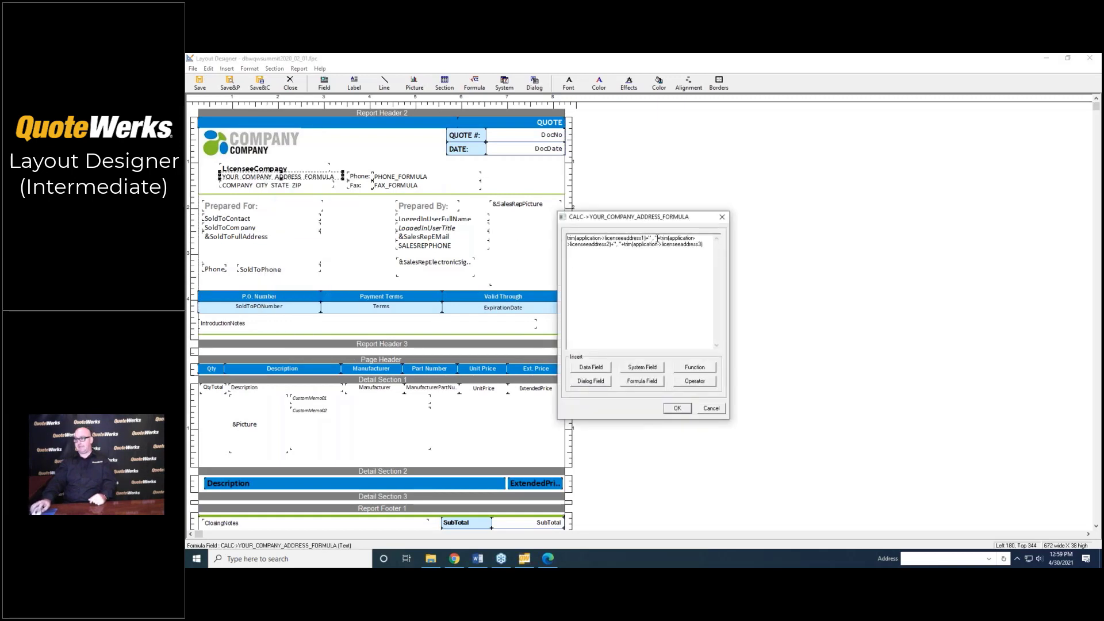
left_click_drag(657, 238, 669, 238)
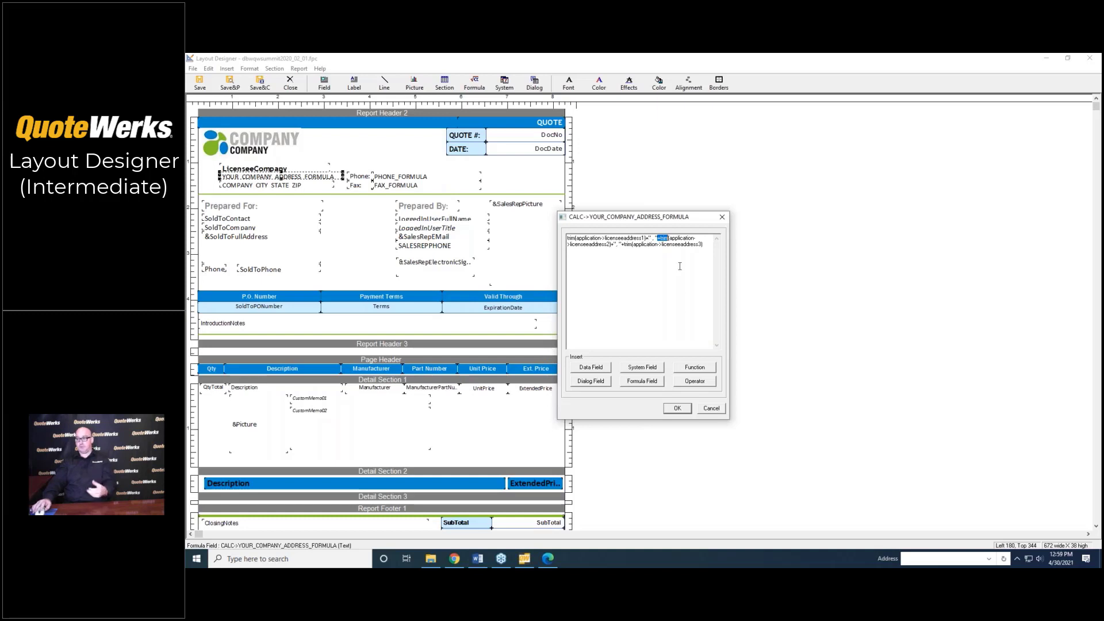
left_click(694, 366)
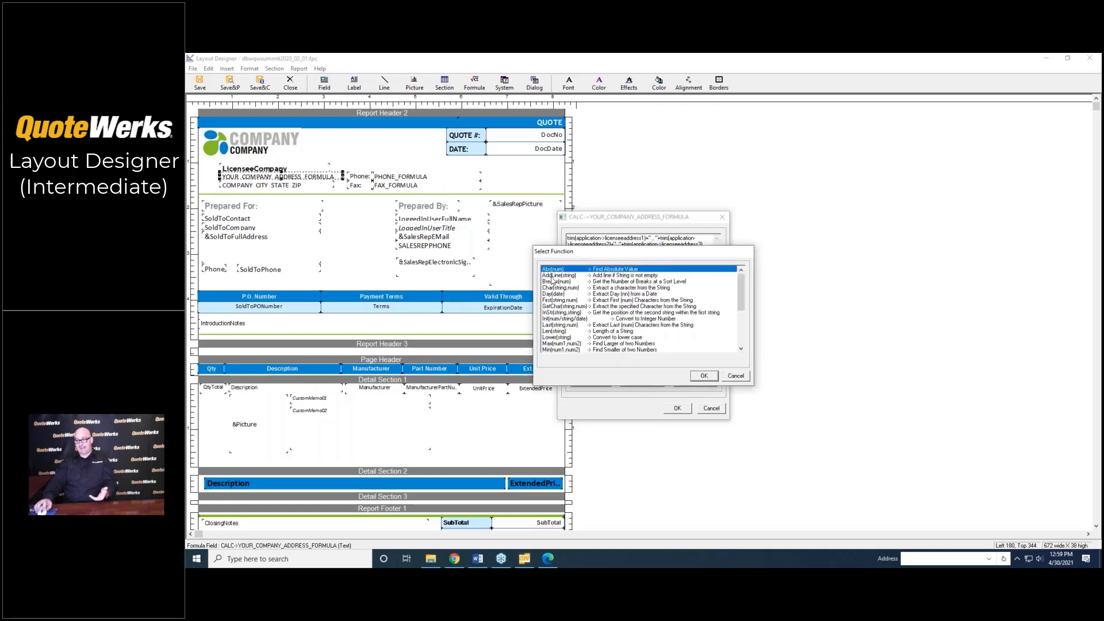
left_click(552, 276)
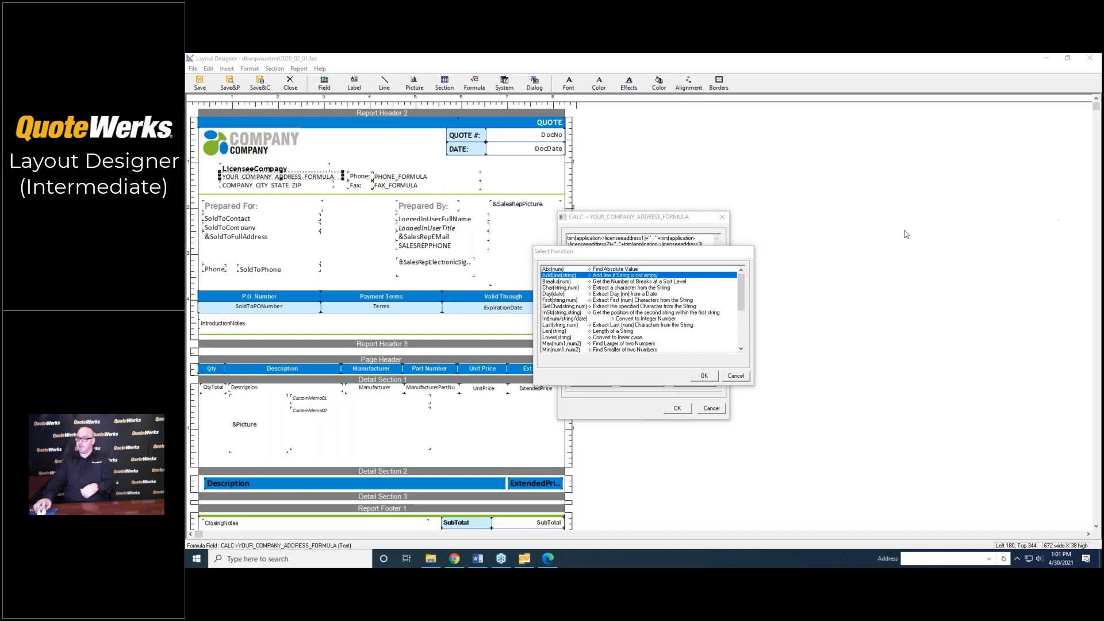
left_click(745, 377)
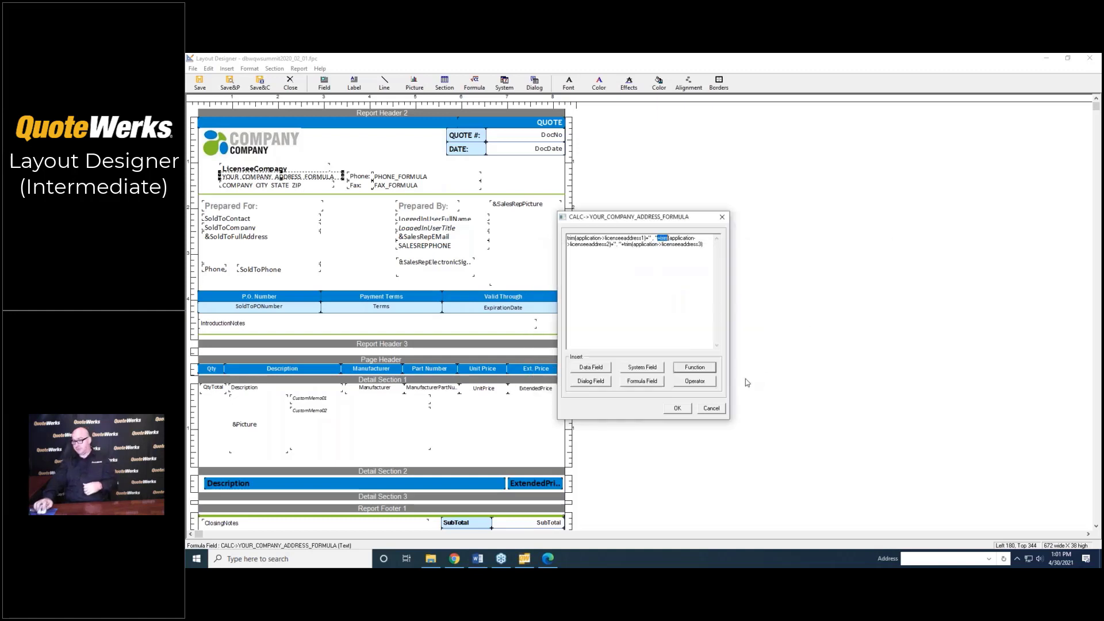
left_click(711, 408)
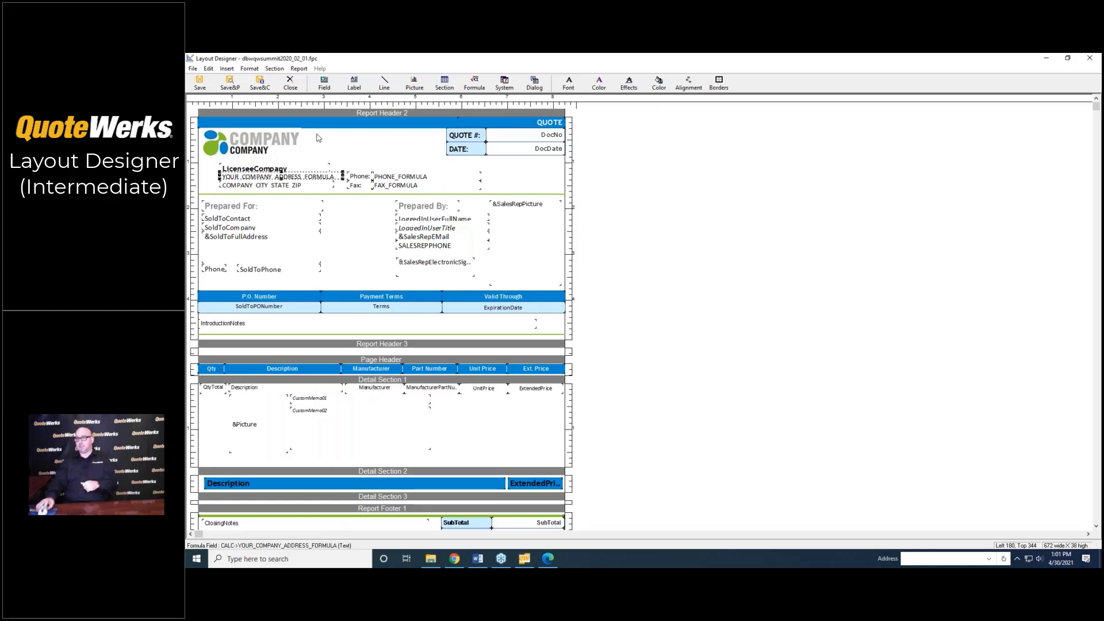
Step: Close the layout, select the Products section header line in the quote, and reopen the layout for editing
left_click(297, 86)
left_click(843, 439)
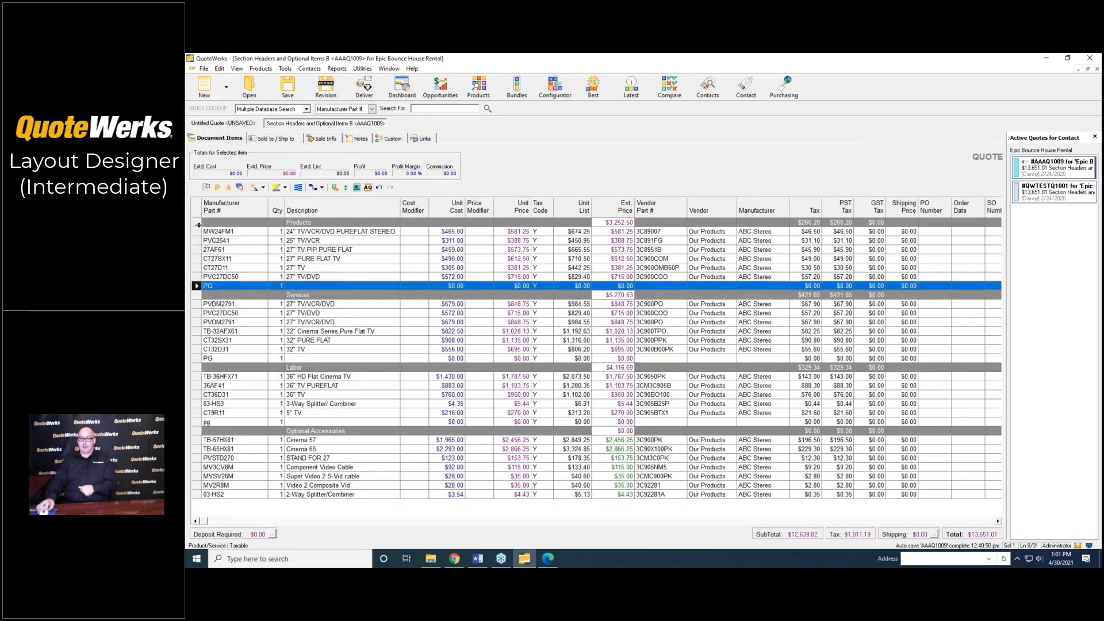
left_click(230, 222)
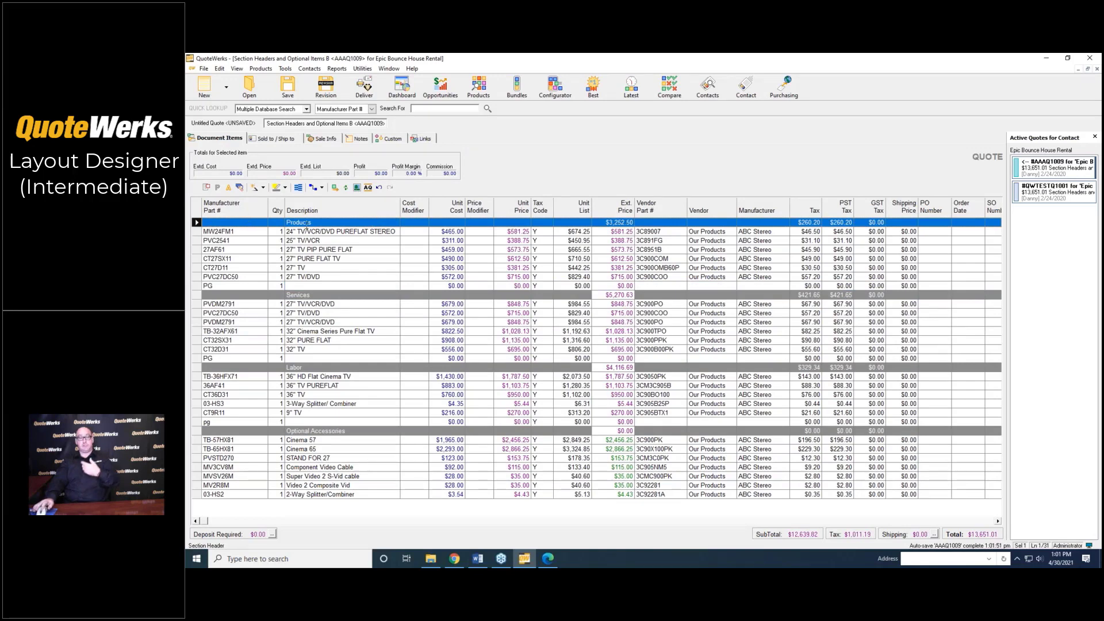
left_click(356, 92)
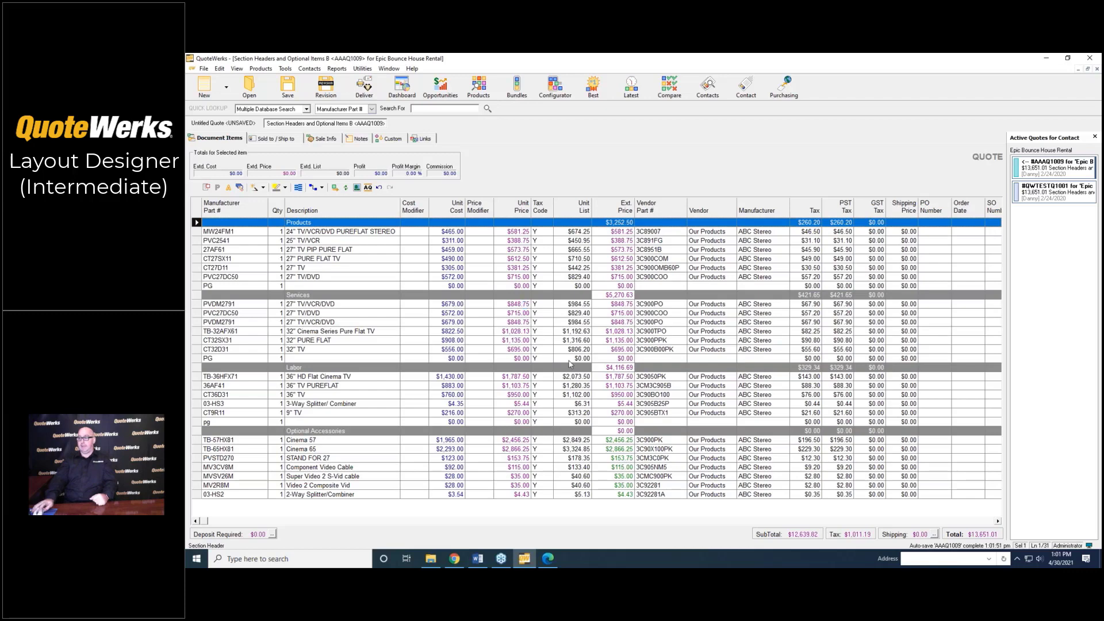
left_click(532, 410)
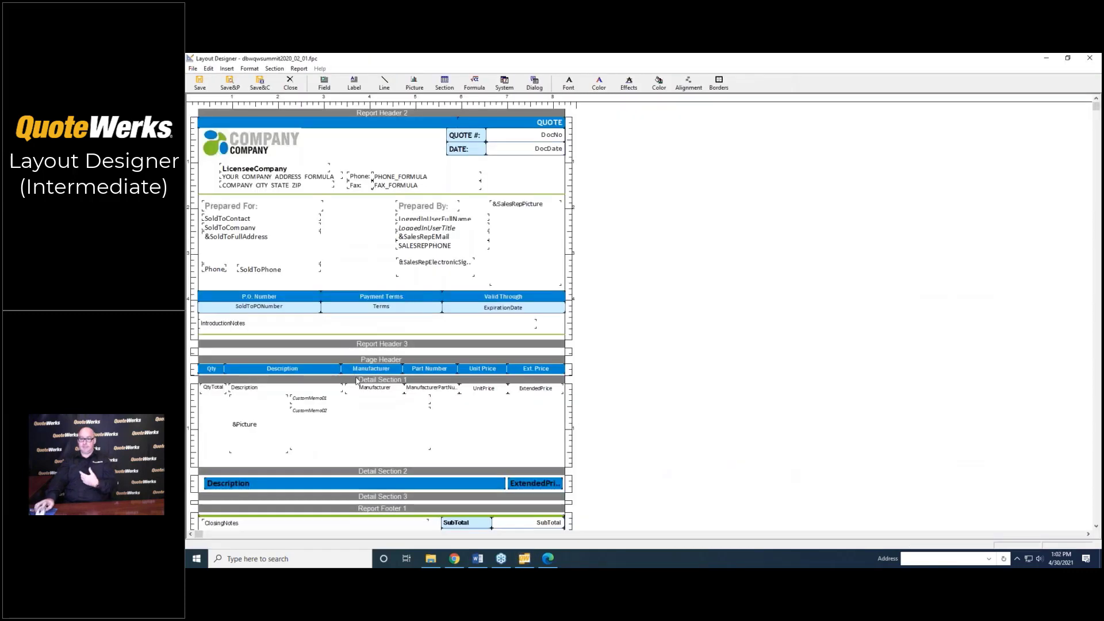
Step: Review the filter expressions of Detail Section 1 and Detail Section 2, closing each without changes
right_click(356, 380)
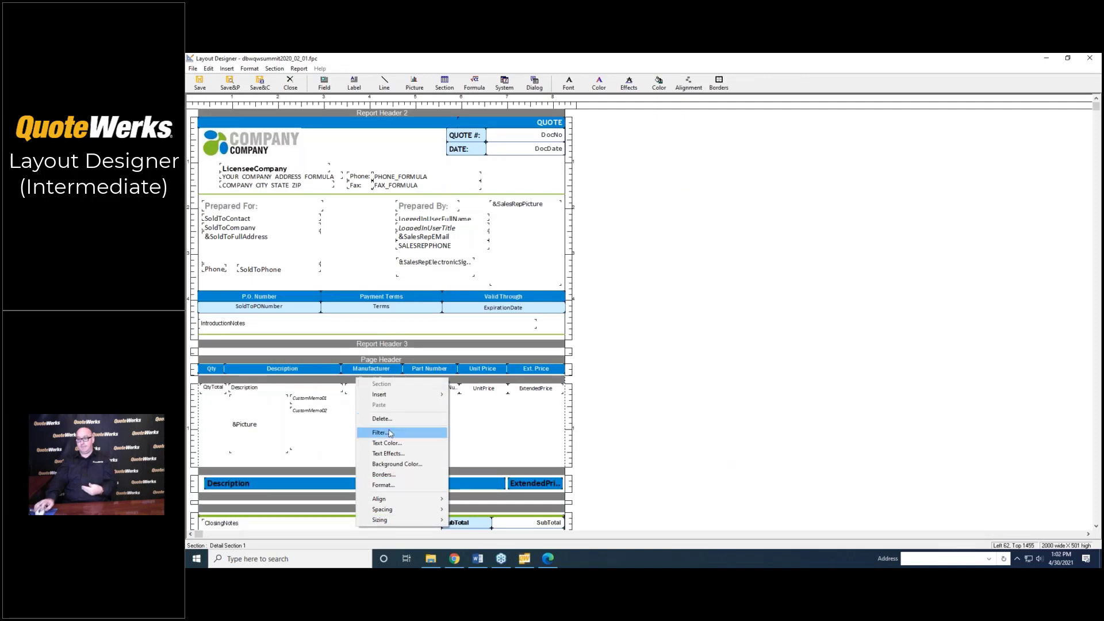
left_click(380, 432)
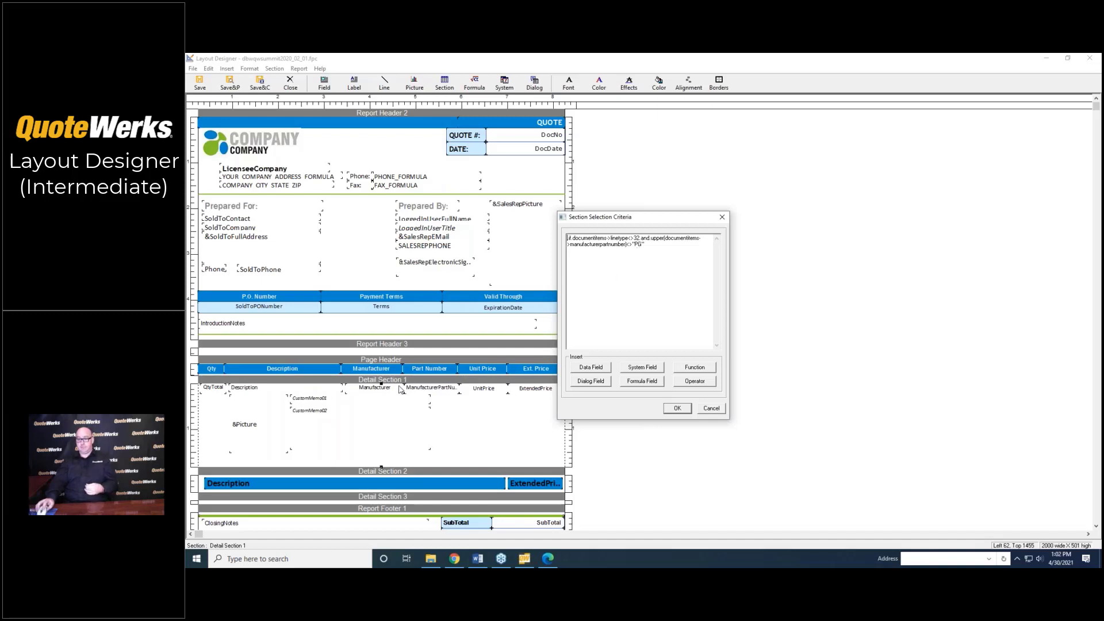
left_click(711, 408)
right_click(395, 470)
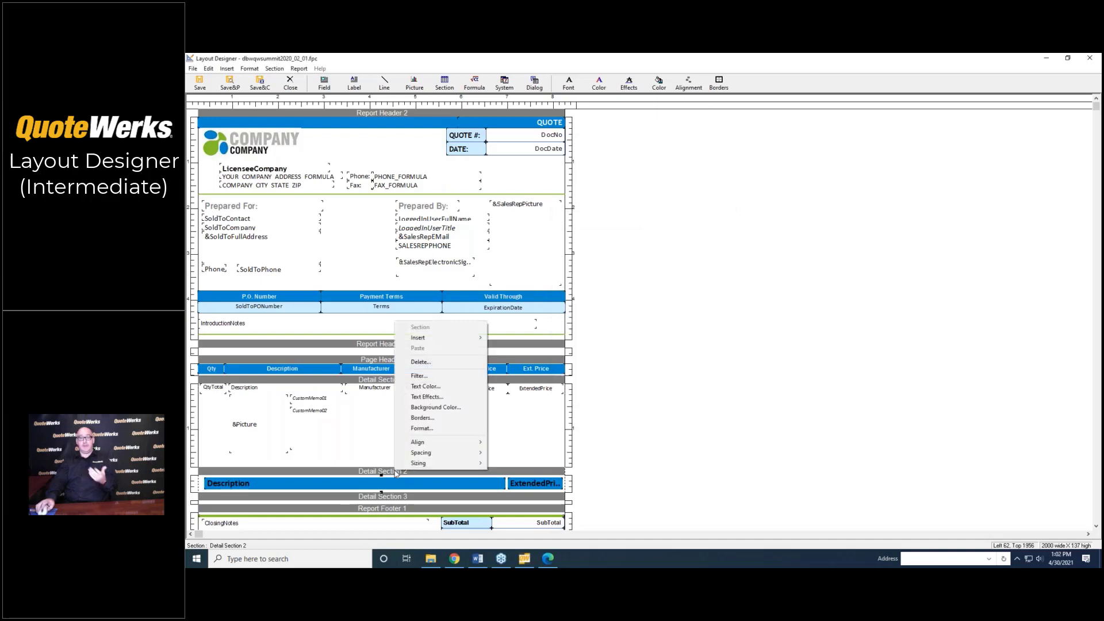
left_click(426, 375)
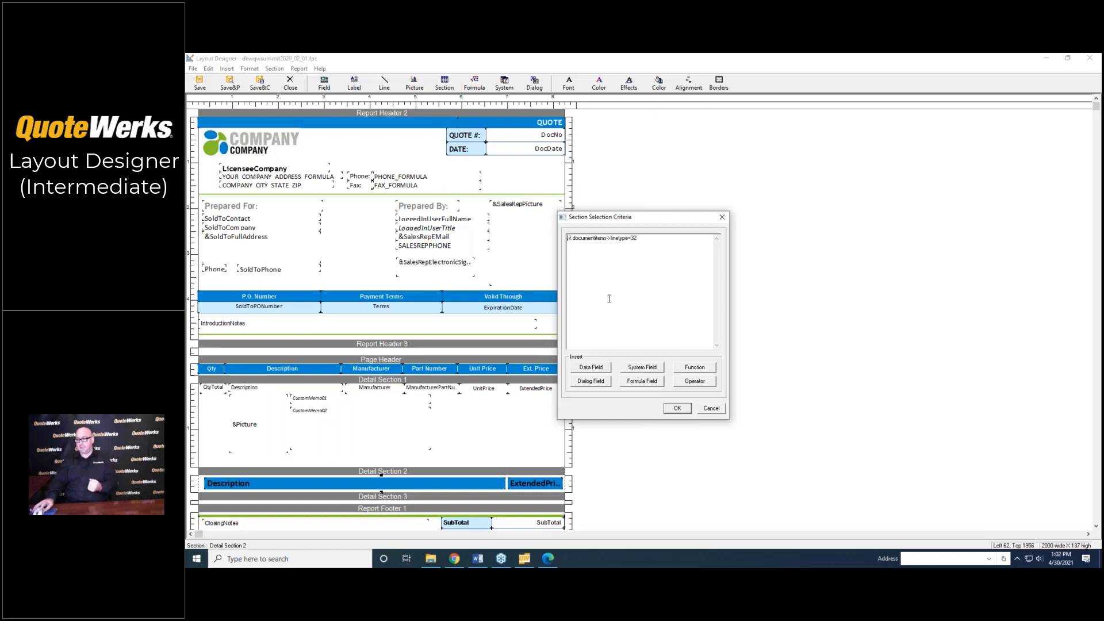
left_click(710, 408)
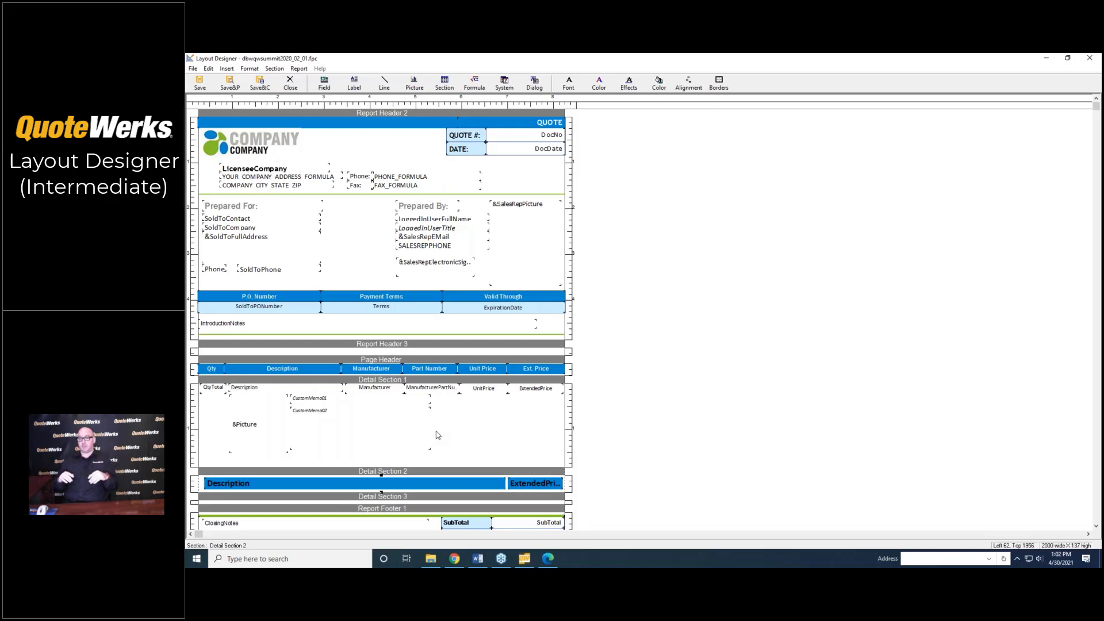
Step: Close the layout and the delivery dialog, and set CustomText25 in the quote's sale info to NoNumber
left_click(291, 83)
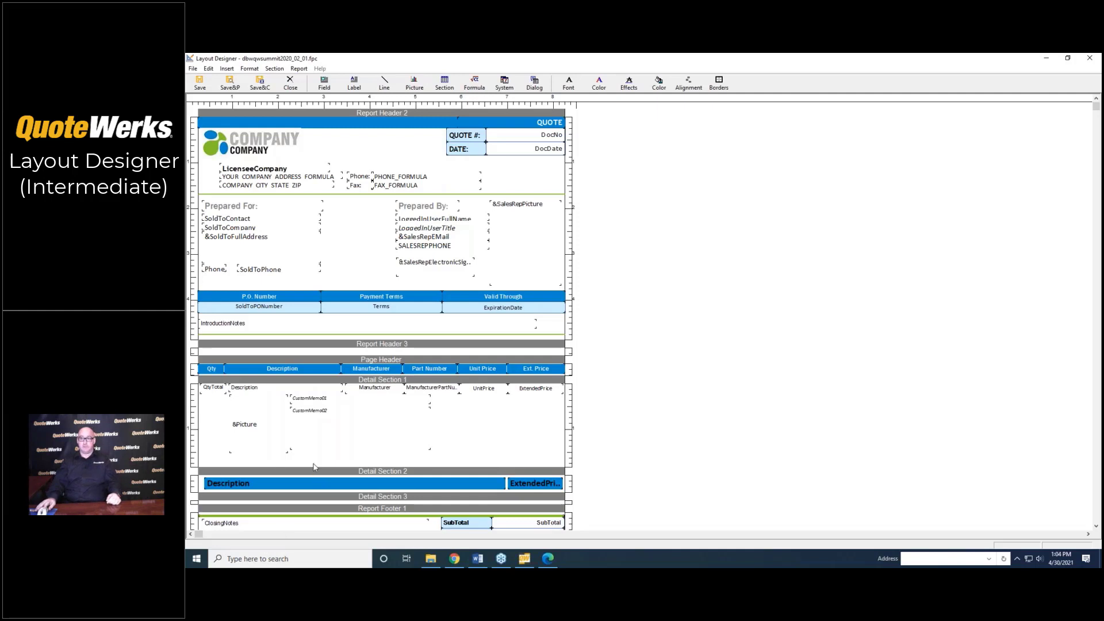
left_click(377, 381)
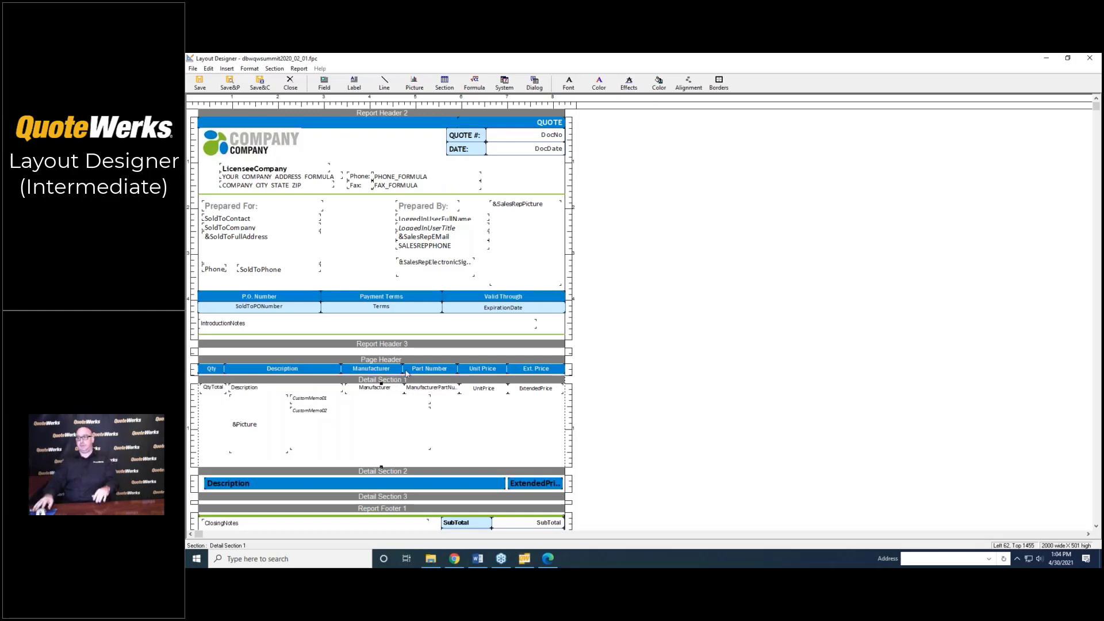
left_click(294, 83)
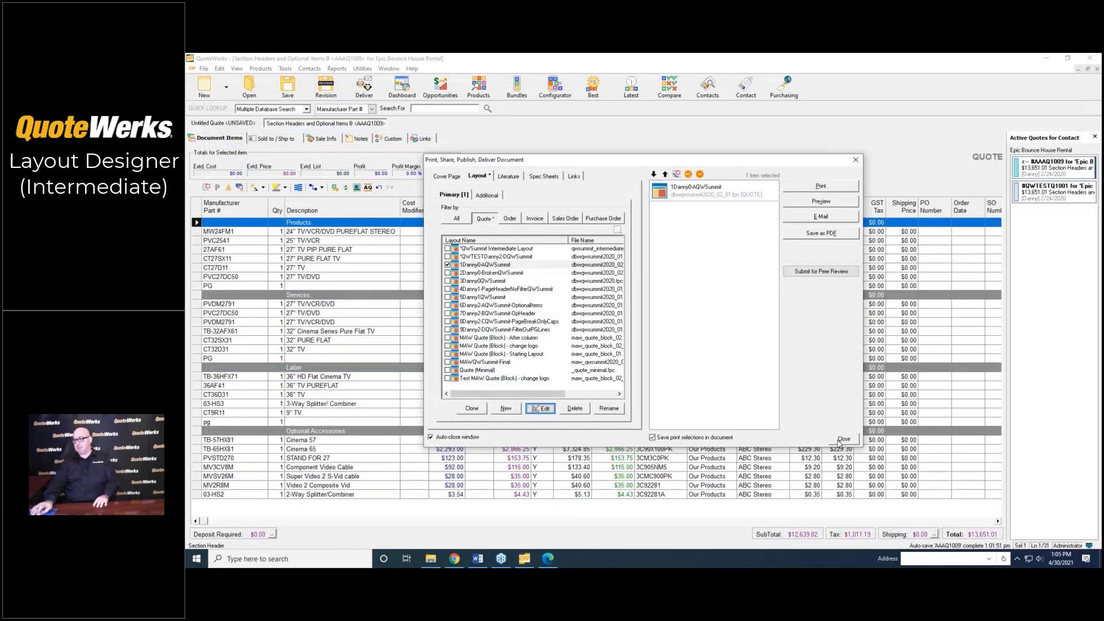
left_click(844, 440)
left_click(325, 138)
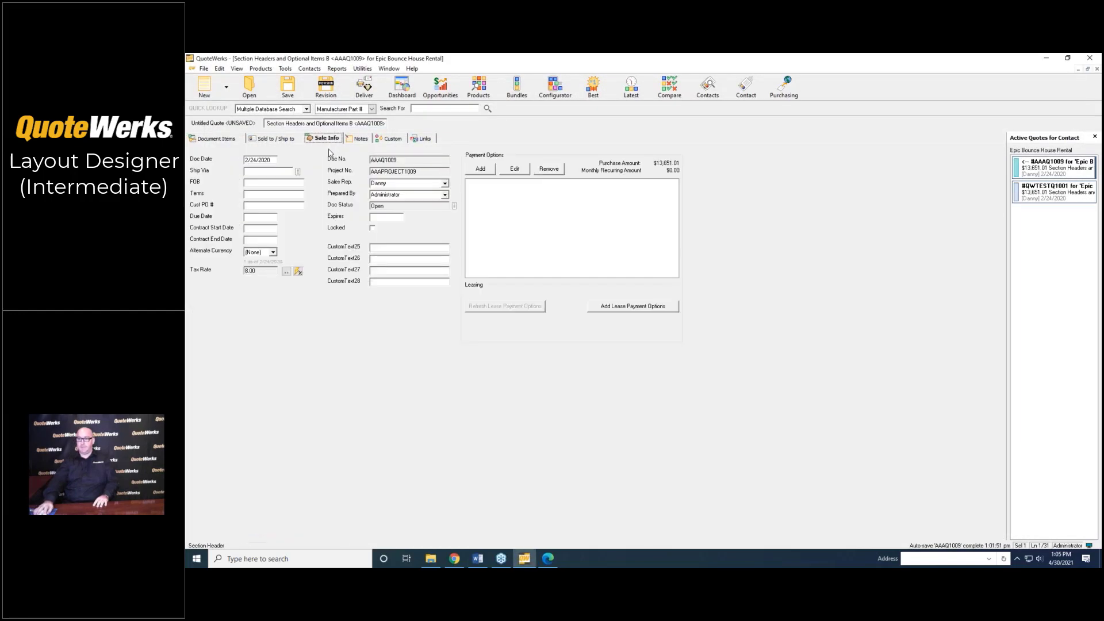
left_click(394, 248)
type("NoNumber")
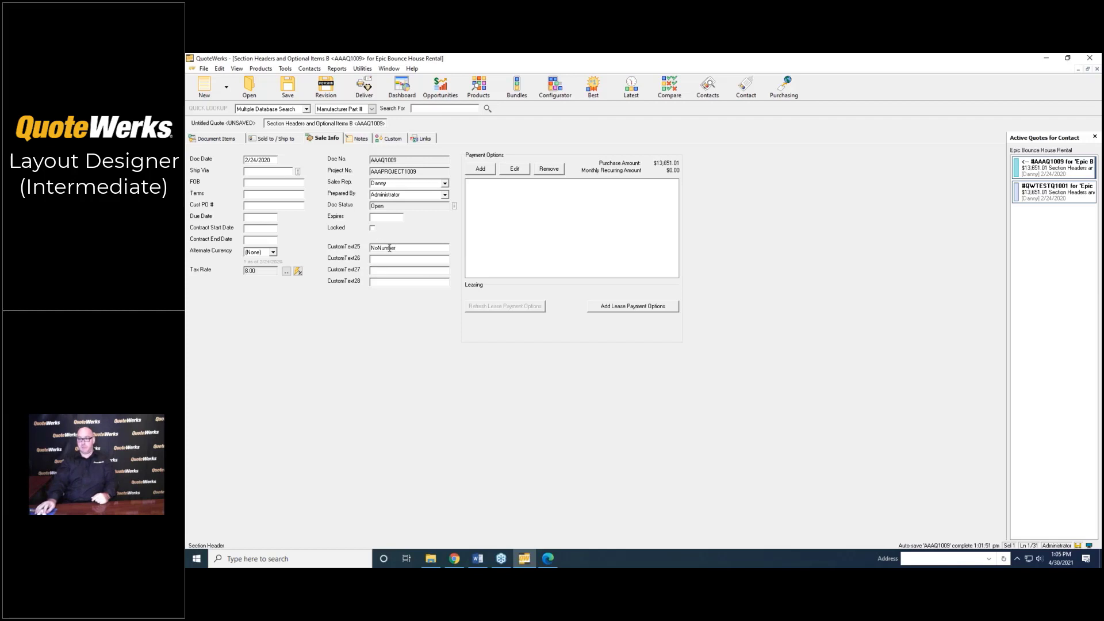
Step: Reopen the dbwqwsummit2020_02_01 quote layout for editing from the document delivery options
left_click(364, 86)
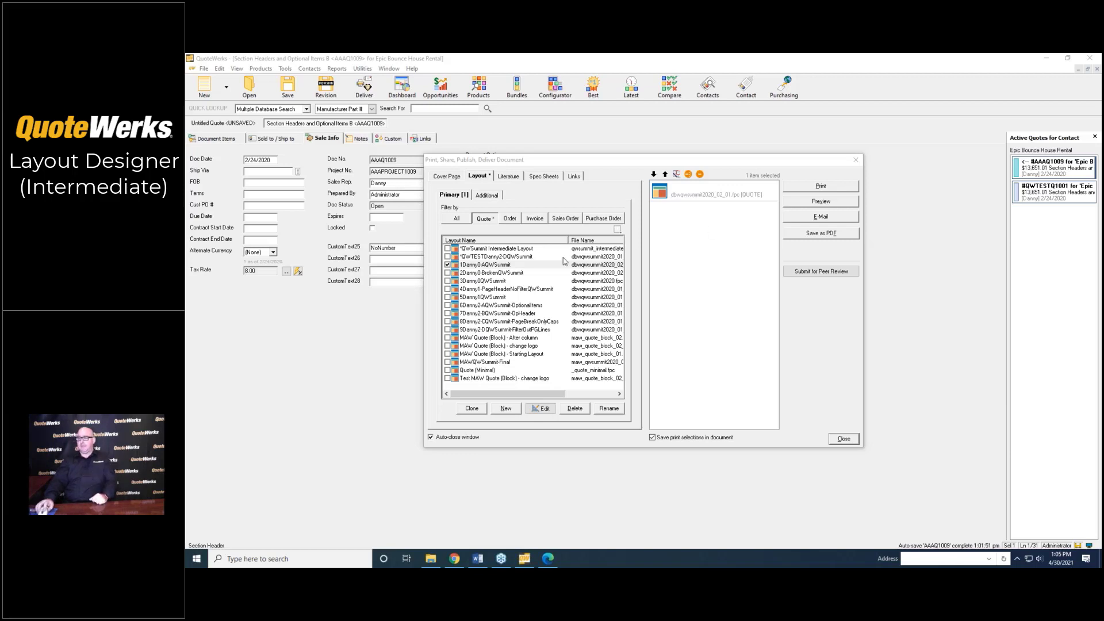
left_click(492, 266)
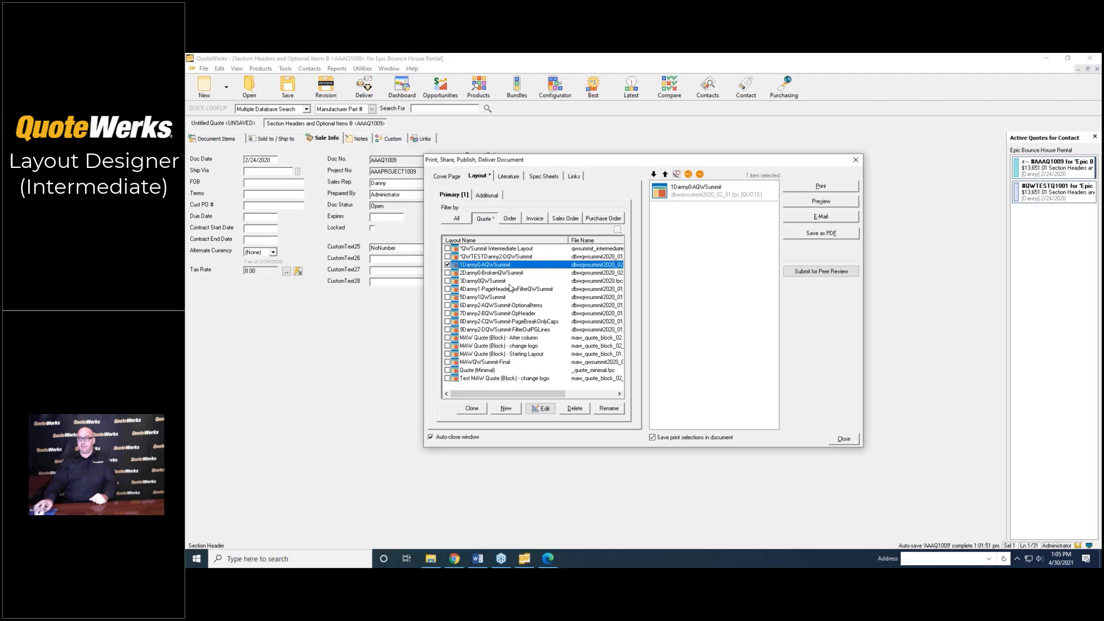
left_click(544, 406)
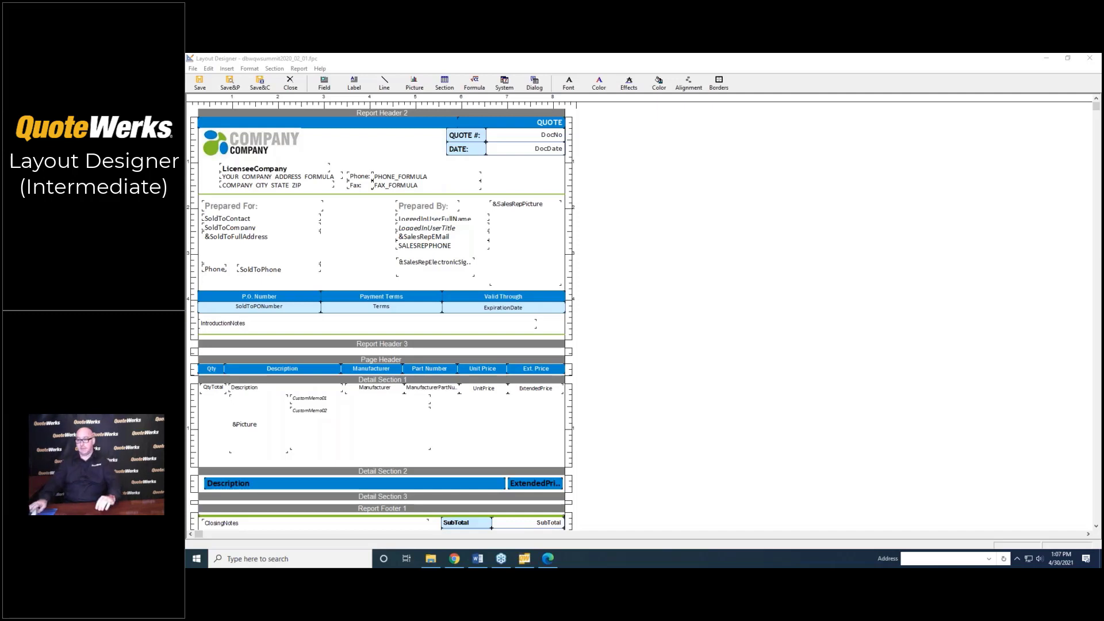
Step: Append an additional documentheaders-> custom field condition, joined with "and", to the Detail Section 1 filter expression
right_click(429, 385)
left_click(451, 437)
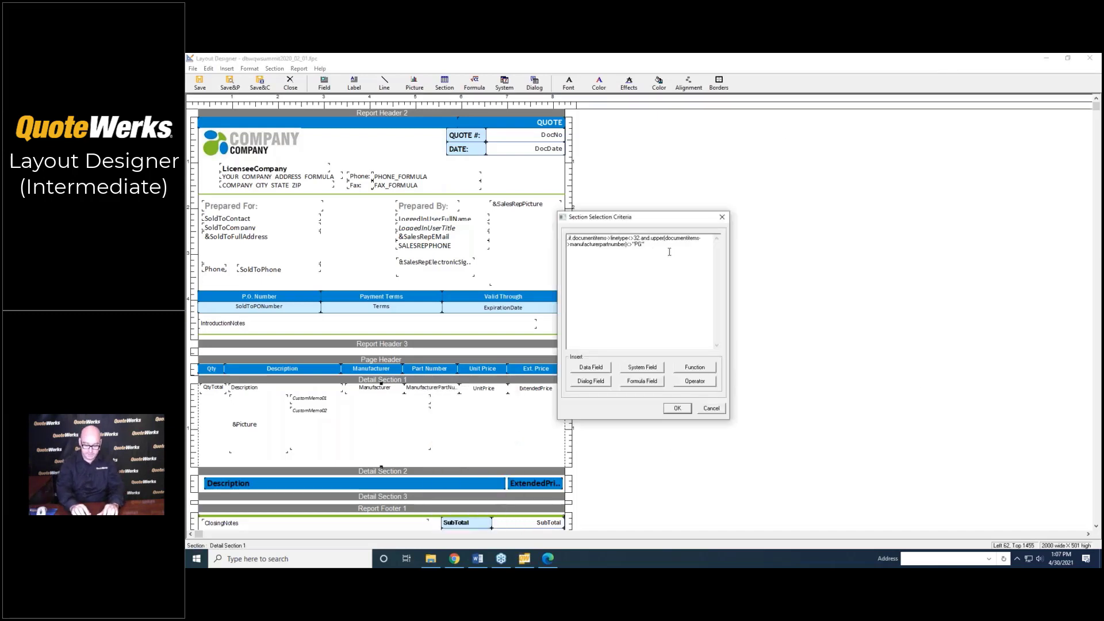
type("and")
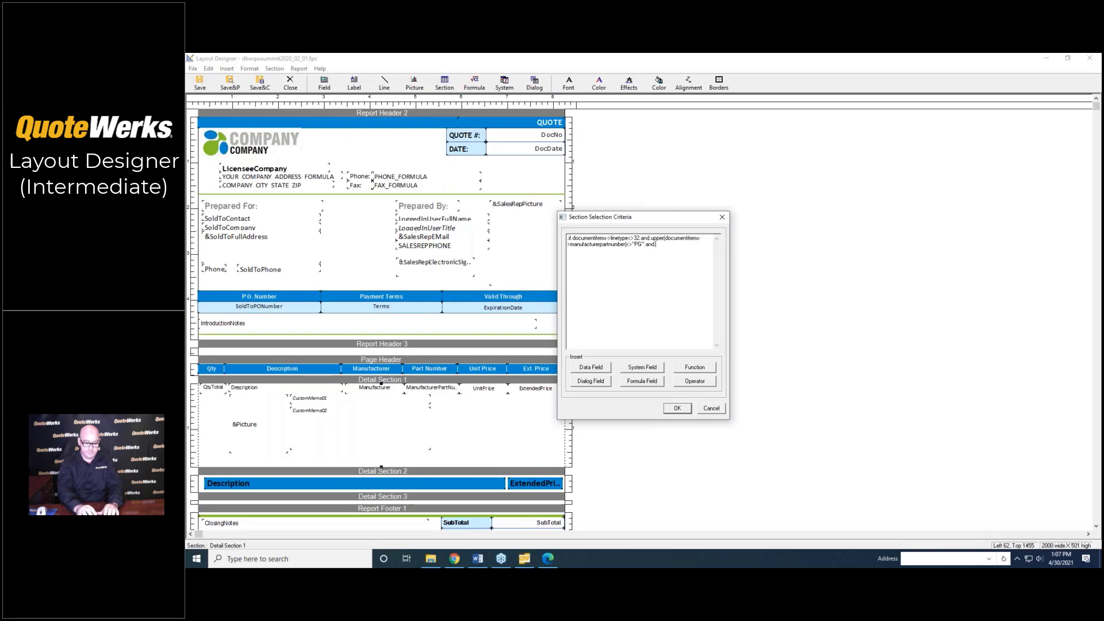
type(" documentheade")
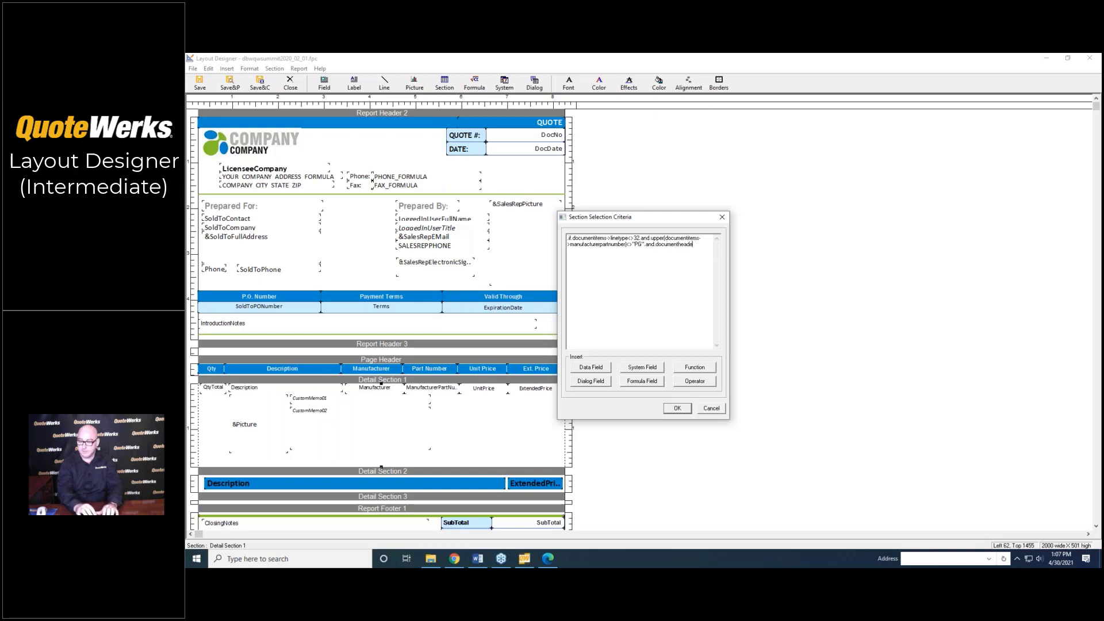
type("rs->cu")
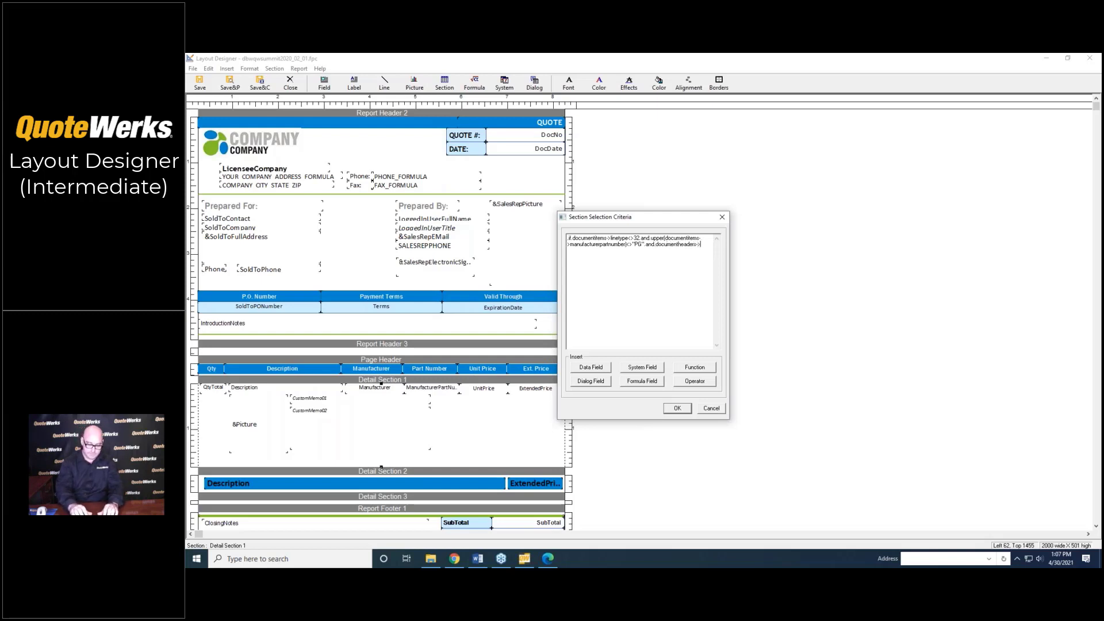
type("stome")
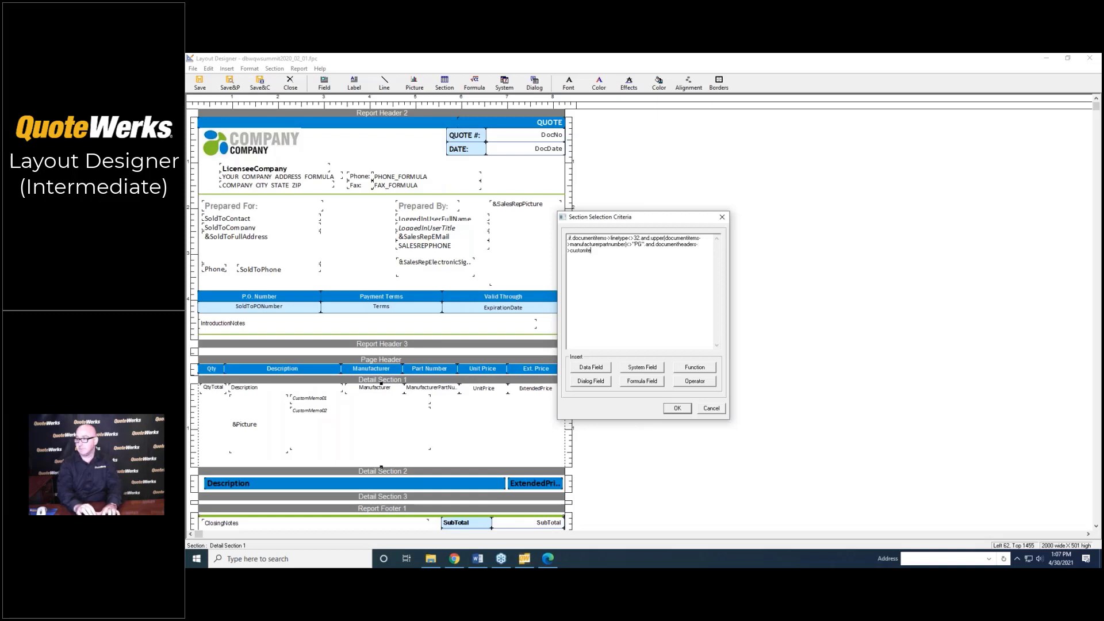